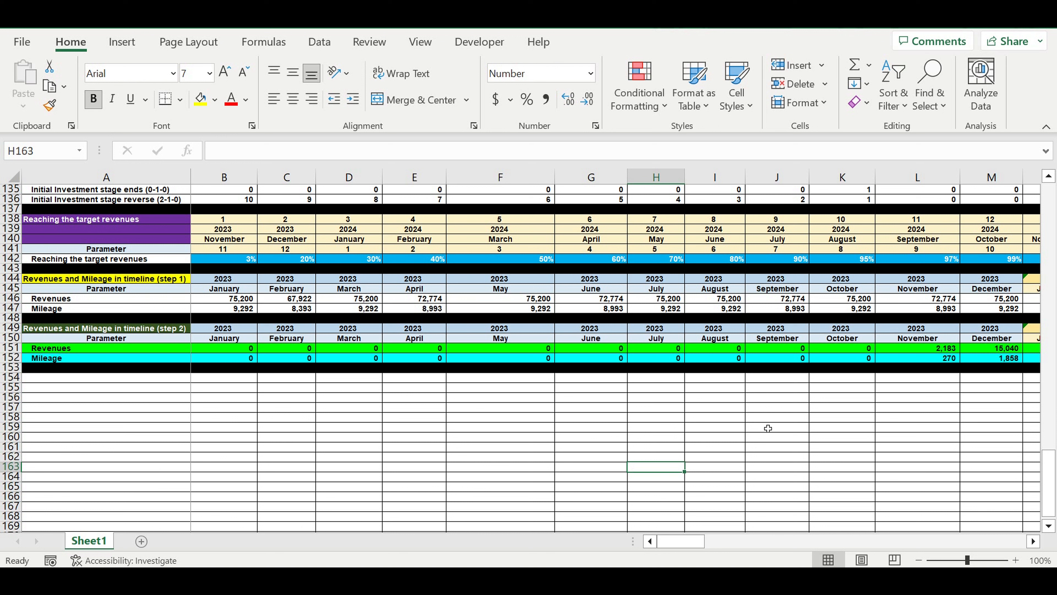
Inspect the November and December 2023 mileage formulas in the step 2 revenues and mileage timeline
{"action": "left_click", "coordinate": [930, 359]}
{"action": "left_click", "coordinate": [989, 360]}
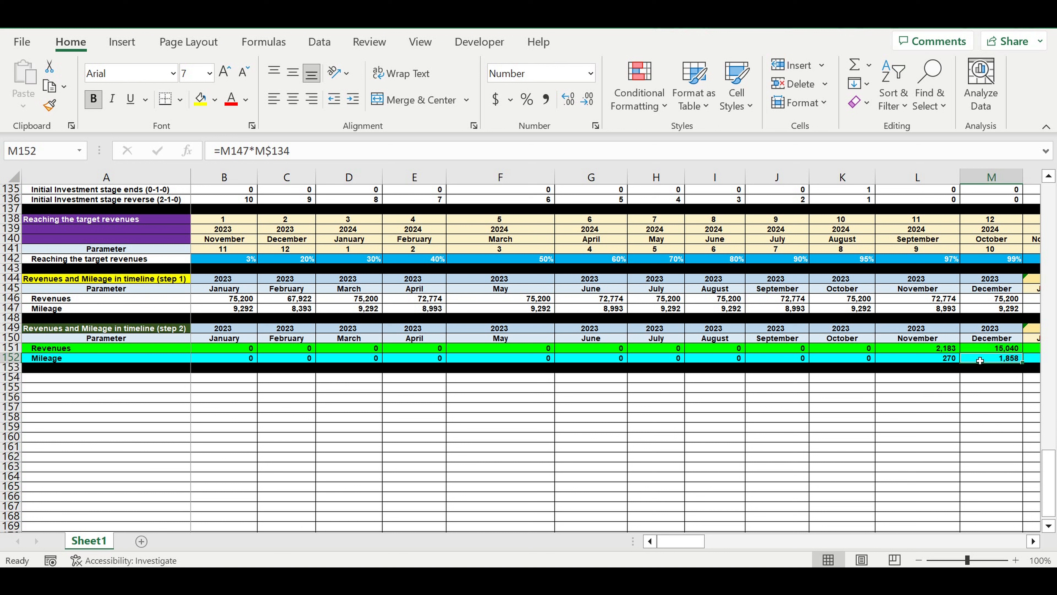
{"action": "left_click", "coordinate": [477, 389]}
Review the Trips types table's trip names, mileage, duration, revenue and ON/OFF columns for all 30 trip types
{"action": "left_click_drag", "start_coordinate": [1053, 478], "coordinate": [1049, 188]}
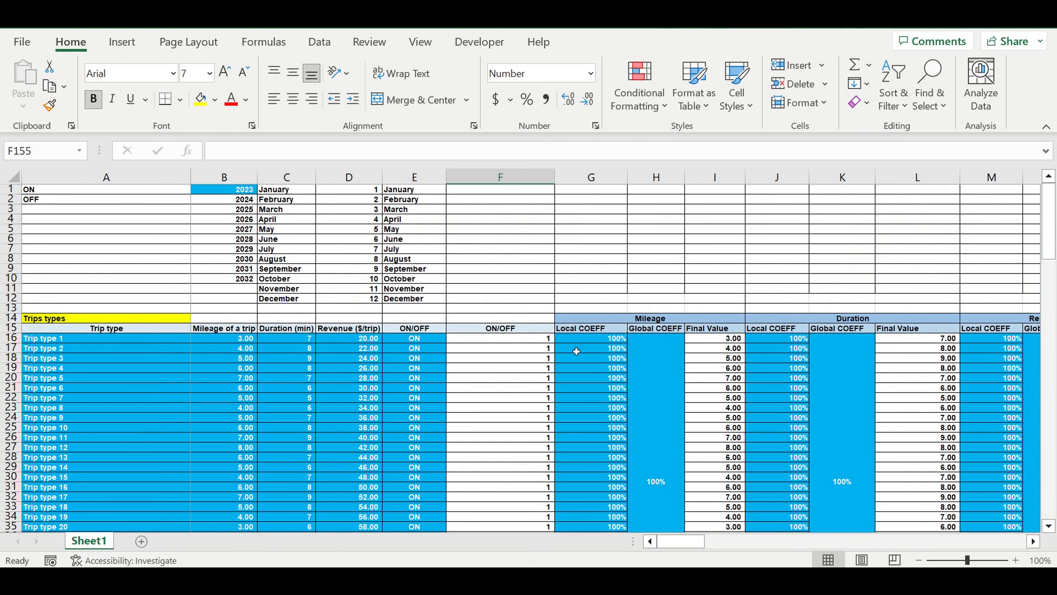
{"action": "scroll", "coordinate": [420, 371], "scroll_direction": "down", "scroll_amount": 2}
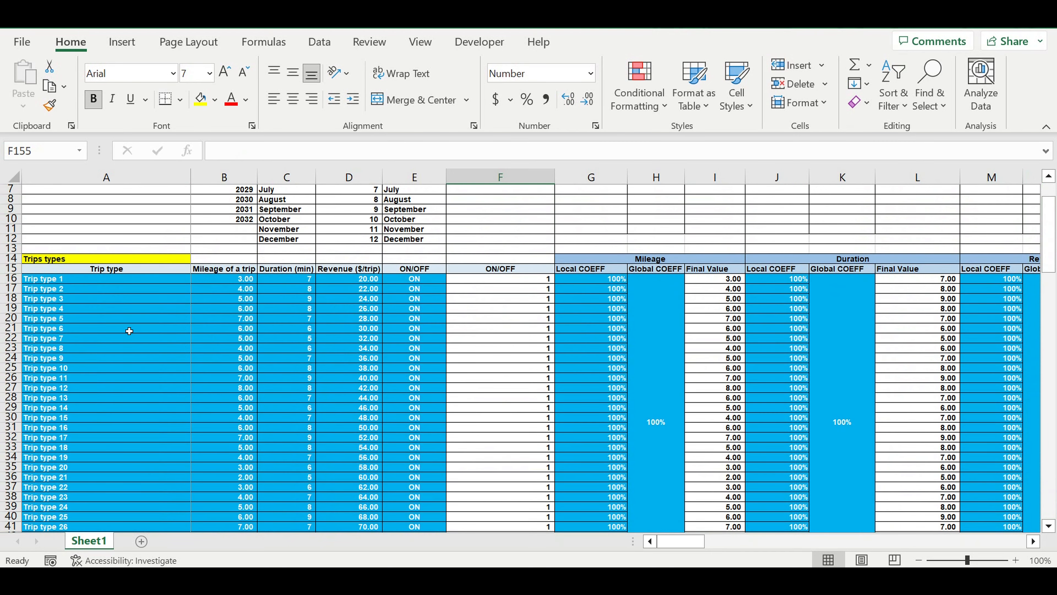
{"action": "left_click_drag", "start_coordinate": [48, 282], "coordinate": [95, 528]}
{"action": "left_click_drag", "start_coordinate": [234, 231], "coordinate": [241, 516]}
{"action": "left_click_drag", "start_coordinate": [296, 232], "coordinate": [296, 523]}
{"action": "left_click_drag", "start_coordinate": [349, 232], "coordinate": [377, 516]}
{"action": "left_click_drag", "start_coordinate": [421, 232], "coordinate": [417, 518]}
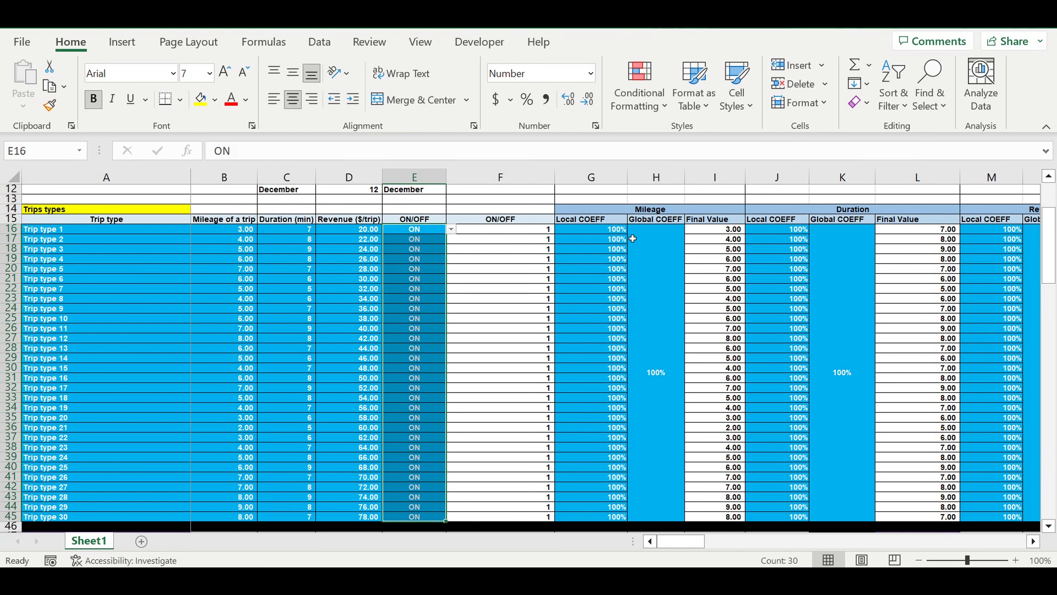
Examine the local and global coefficients in the Trips types table and its Mileage, Duration and Revenues groups
{"action": "left_click", "coordinate": [656, 269]}
{"action": "left_click_drag", "start_coordinate": [634, 275], "coordinate": [611, 273]}
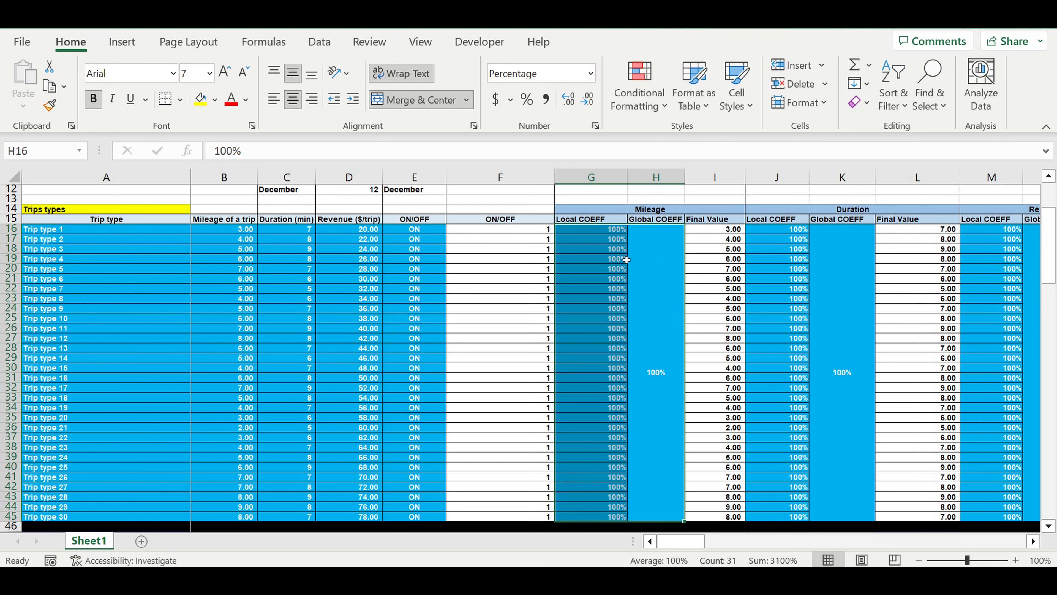
{"action": "left_click", "coordinate": [670, 214]}
{"action": "left_click", "coordinate": [856, 213]}
{"action": "left_click", "coordinate": [1012, 211]}
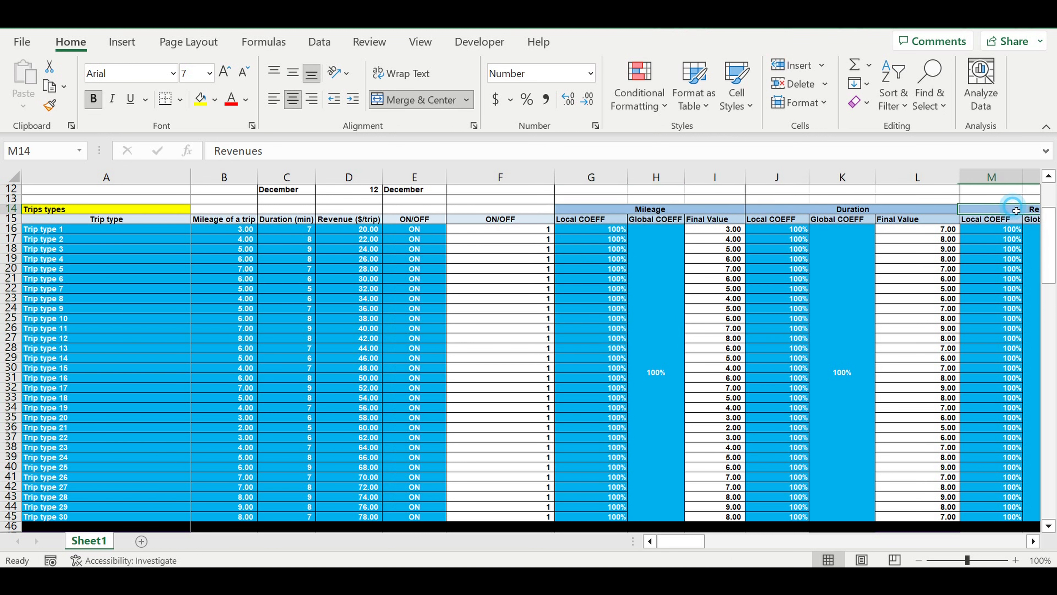
Review the Monday table's trip types, amounts of trips, local and global coefficients, and ON/OFF switches
{"action": "left_click_drag", "start_coordinate": [703, 542], "coordinate": [603, 550]}
{"action": "scroll", "coordinate": [564, 463], "scroll_direction": "down", "scroll_amount": 9}
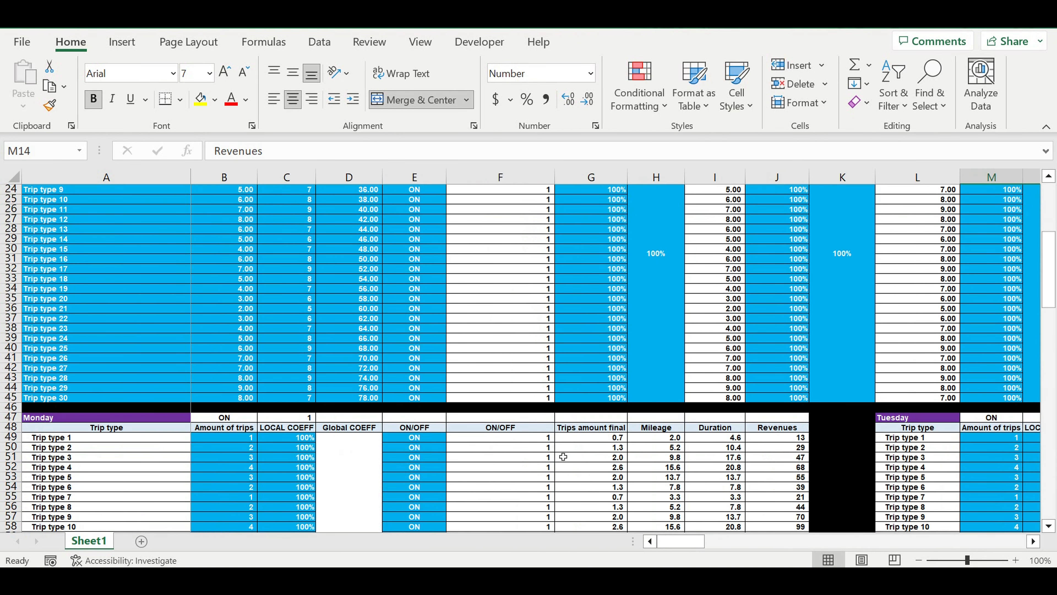
{"action": "scroll", "coordinate": [563, 450], "scroll_direction": "down", "scroll_amount": 3}
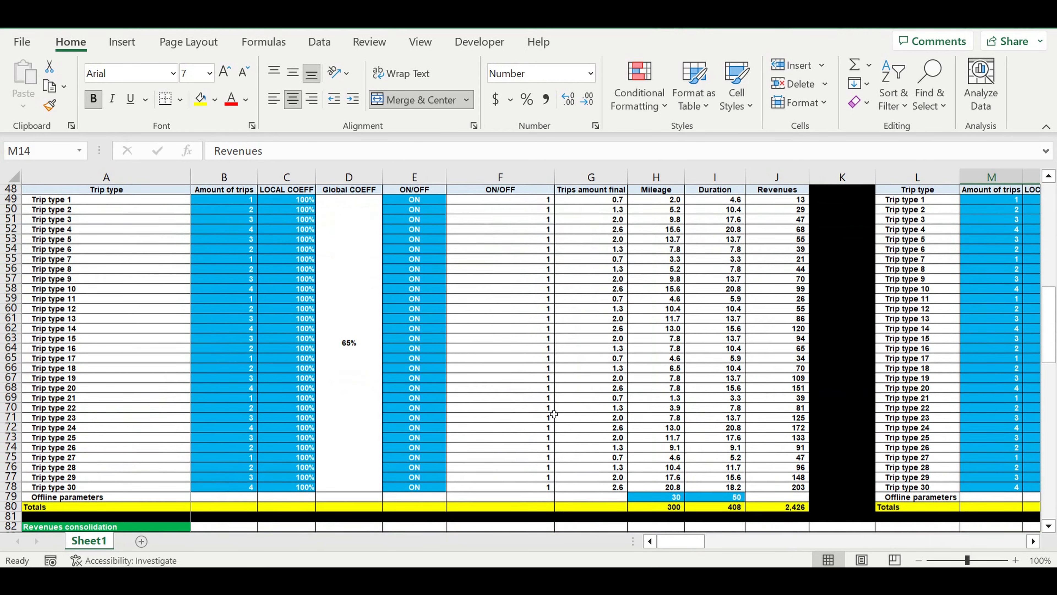
{"action": "scroll", "coordinate": [386, 319], "scroll_direction": "up", "scroll_amount": 2}
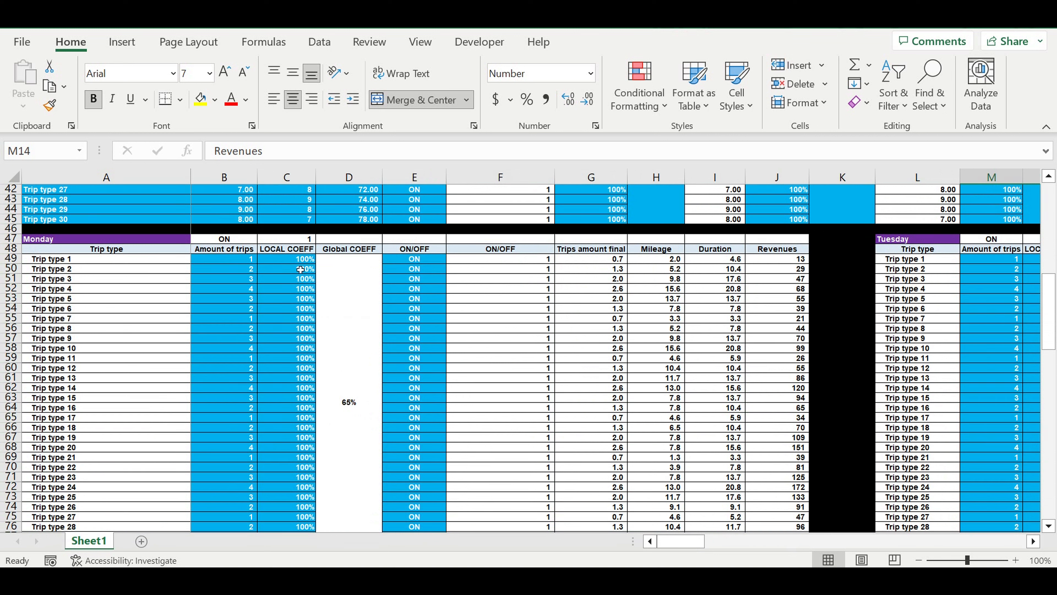
{"action": "left_click", "coordinate": [119, 241]}
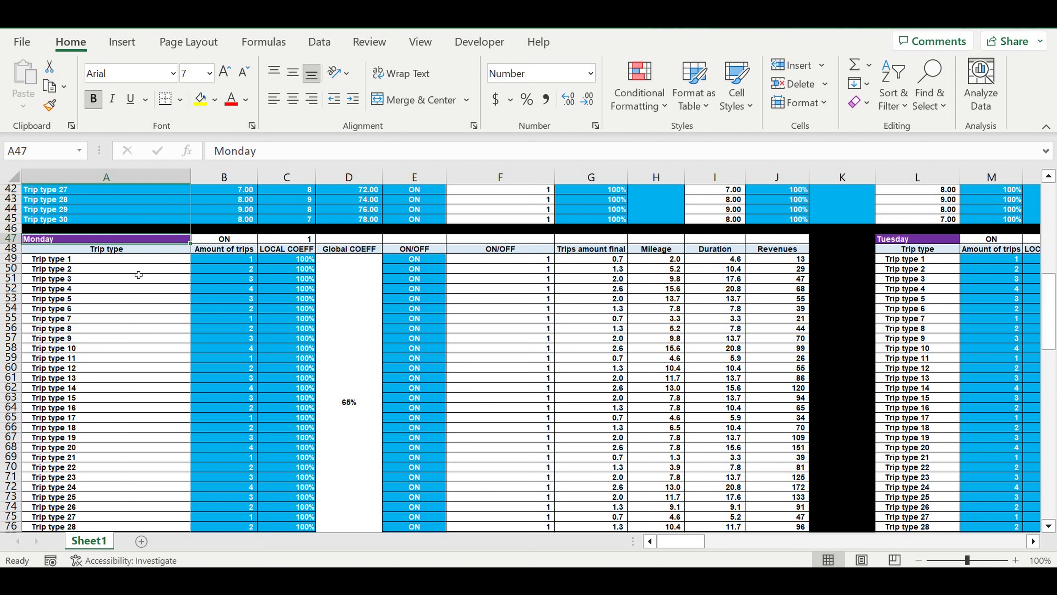
{"action": "left_click_drag", "start_coordinate": [87, 261], "coordinate": [86, 511]}
{"action": "left_click_drag", "start_coordinate": [235, 261], "coordinate": [232, 498]}
{"action": "left_click", "coordinate": [54, 239]}
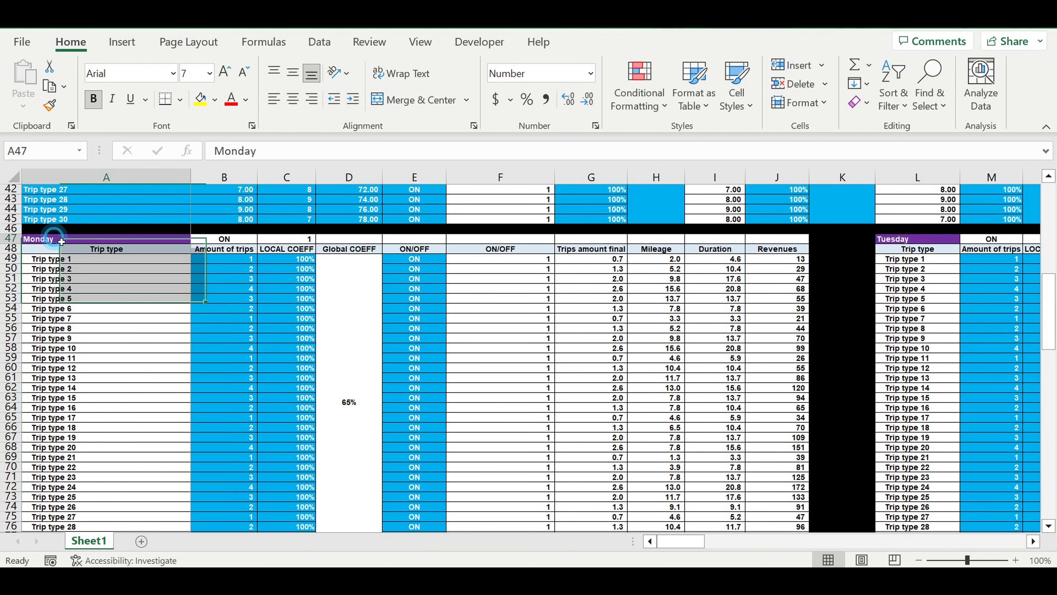
{"action": "left_click_drag", "start_coordinate": [304, 259], "coordinate": [359, 401]}
{"action": "left_click", "coordinate": [241, 292]}
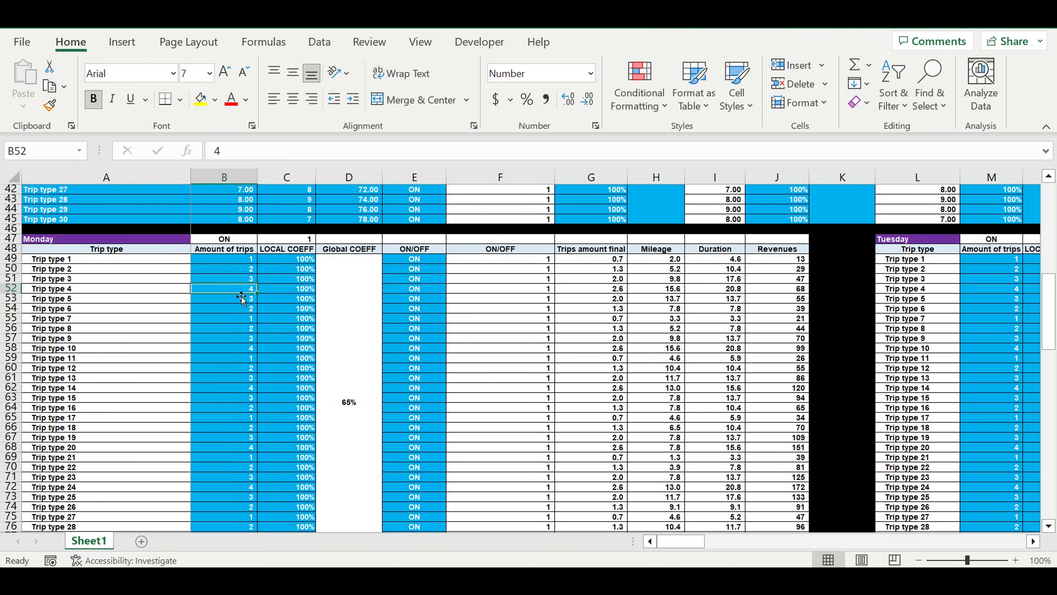
{"action": "left_click_drag", "start_coordinate": [440, 263], "coordinate": [437, 465]}
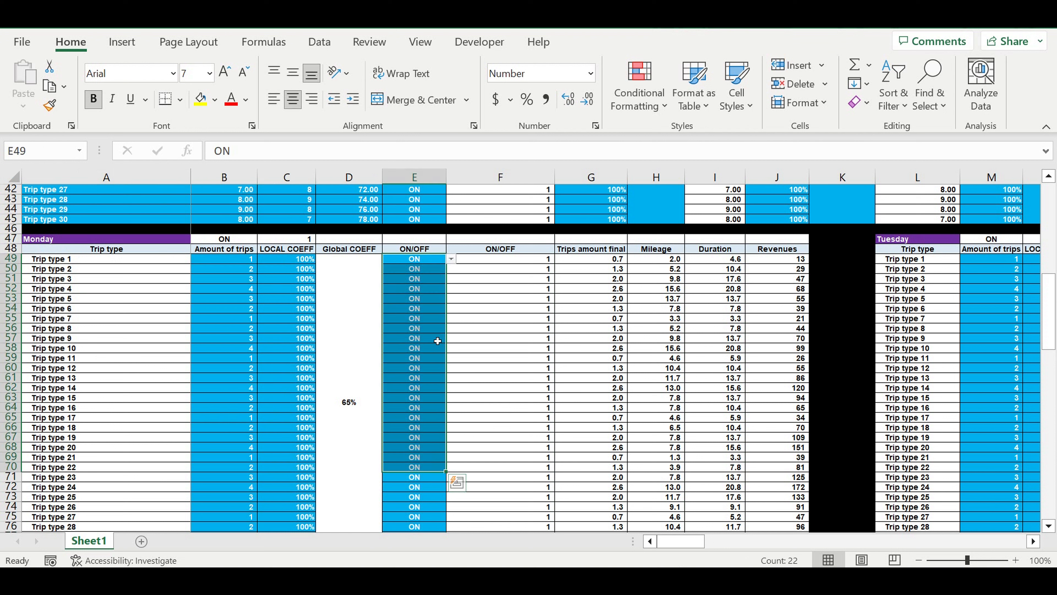
Compare the Monday and Tuesday tables with Saturday's trip amounts, coefficients and ON/OFF switches
{"action": "left_click", "coordinate": [48, 240]}
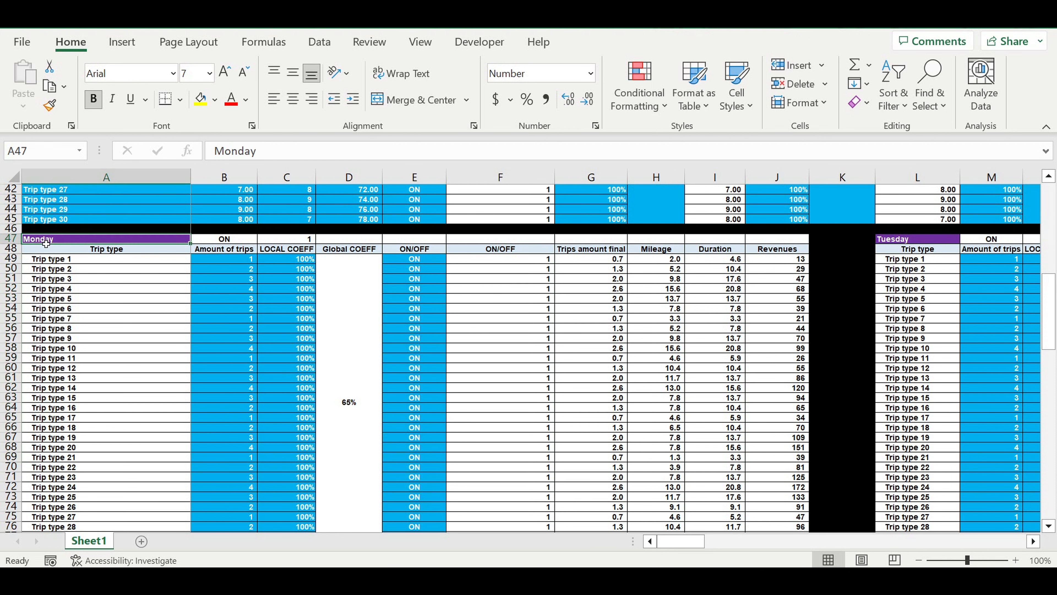
{"action": "left_click", "coordinate": [898, 240]}
{"action": "left_click_drag", "start_coordinate": [704, 541], "coordinate": [839, 541]}
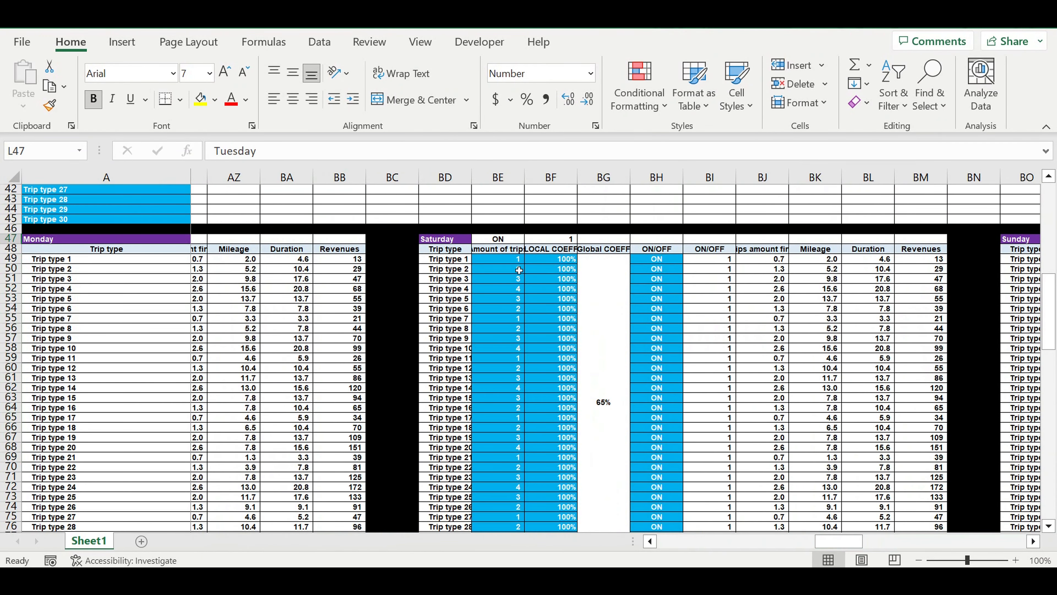
{"action": "left_click", "coordinate": [452, 243]}
{"action": "left_click_drag", "start_coordinate": [513, 259], "coordinate": [512, 477]}
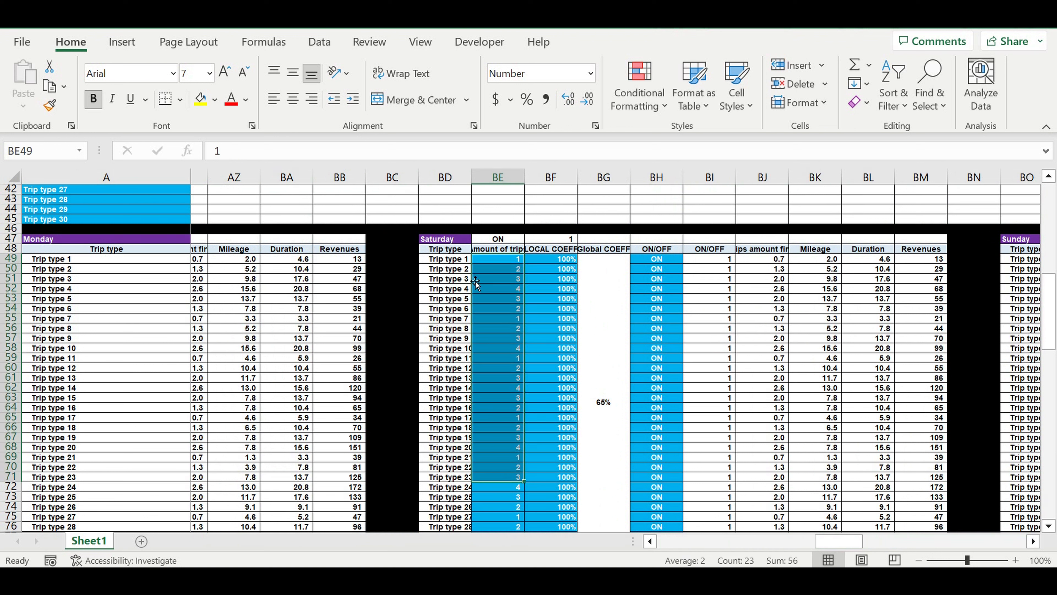
{"action": "left_click_drag", "start_coordinate": [555, 263], "coordinate": [578, 448]}
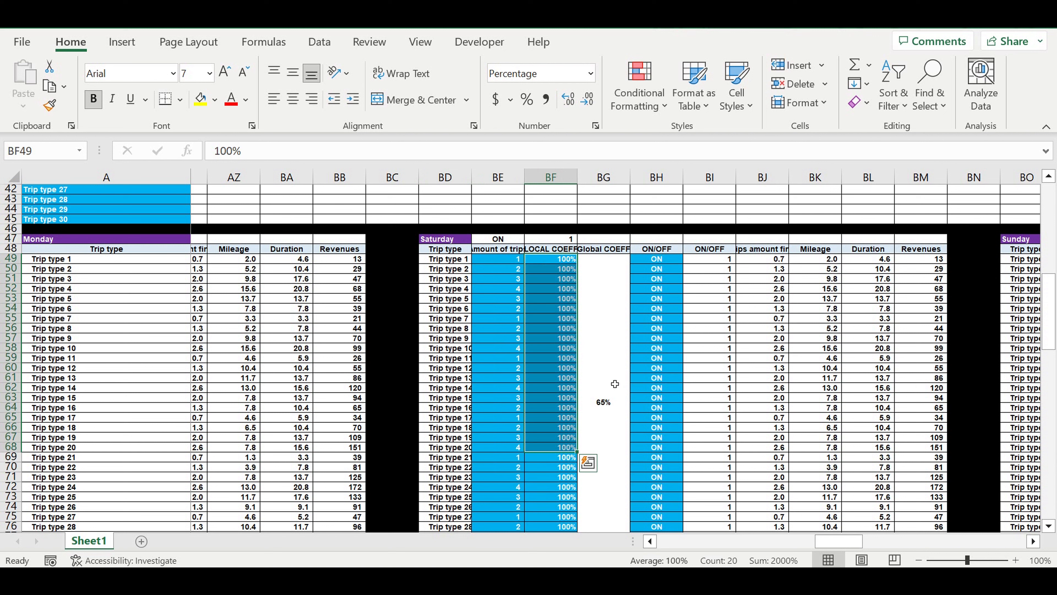
{"action": "left_click", "coordinate": [607, 360]}
{"action": "left_click_drag", "start_coordinate": [666, 292], "coordinate": [678, 478]}
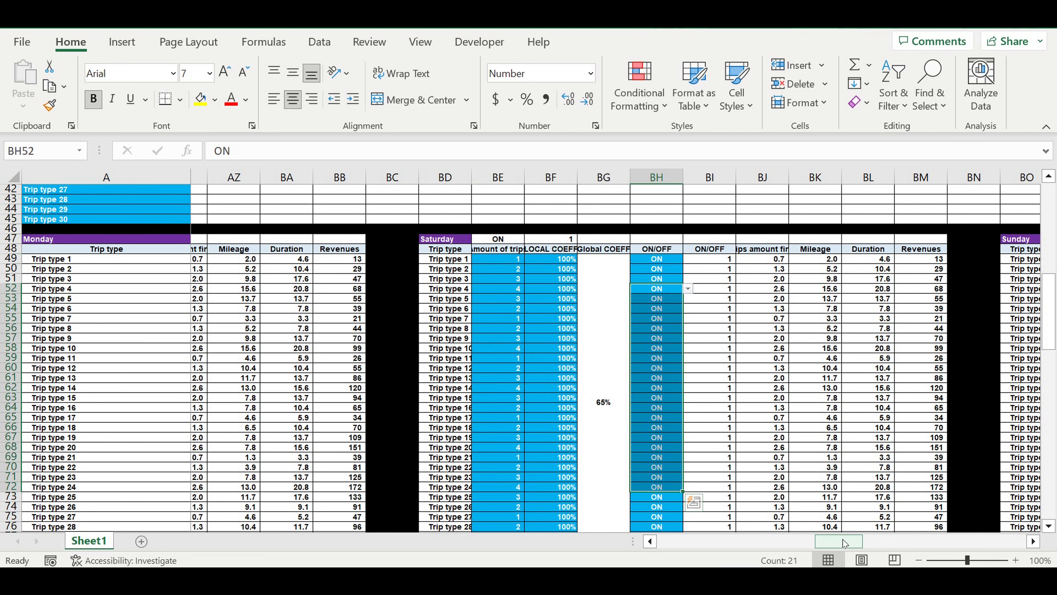
{"action": "left_click_drag", "start_coordinate": [834, 548], "coordinate": [681, 548]}
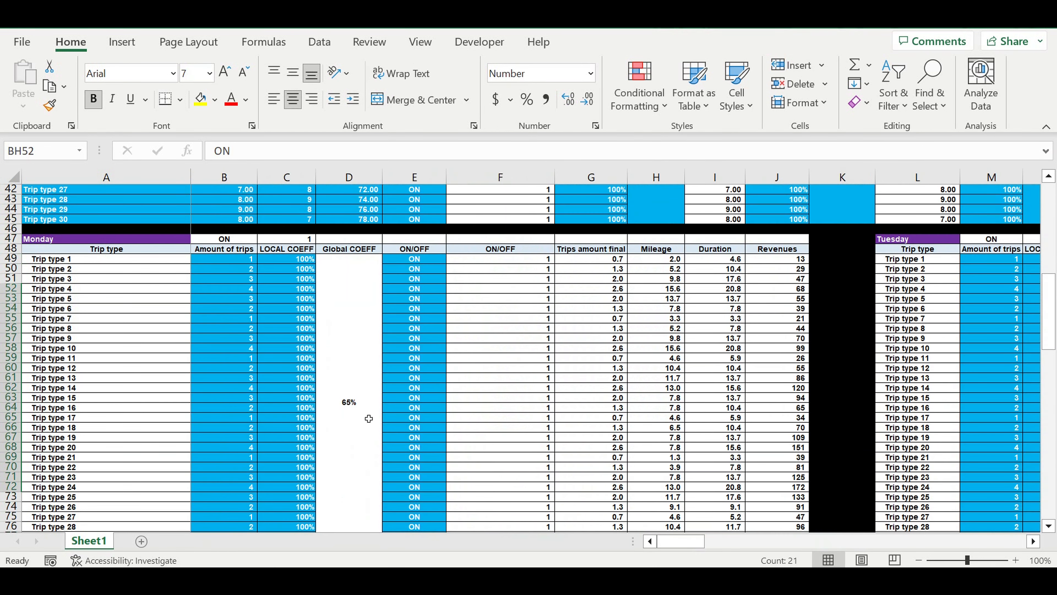
Examine the Day ON/OFF switches in Revenues consolidation, separating Saturday and Sunday from the weekdays
{"action": "scroll", "coordinate": [369, 412], "scroll_direction": "down", "scroll_amount": 11}
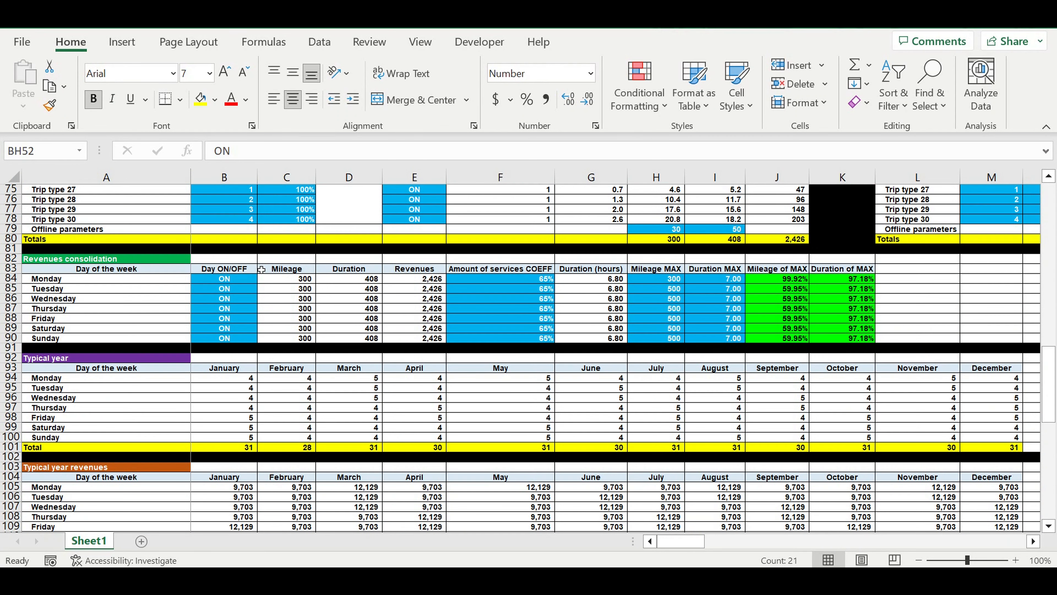
{"action": "left_click_drag", "start_coordinate": [231, 283], "coordinate": [235, 349]}
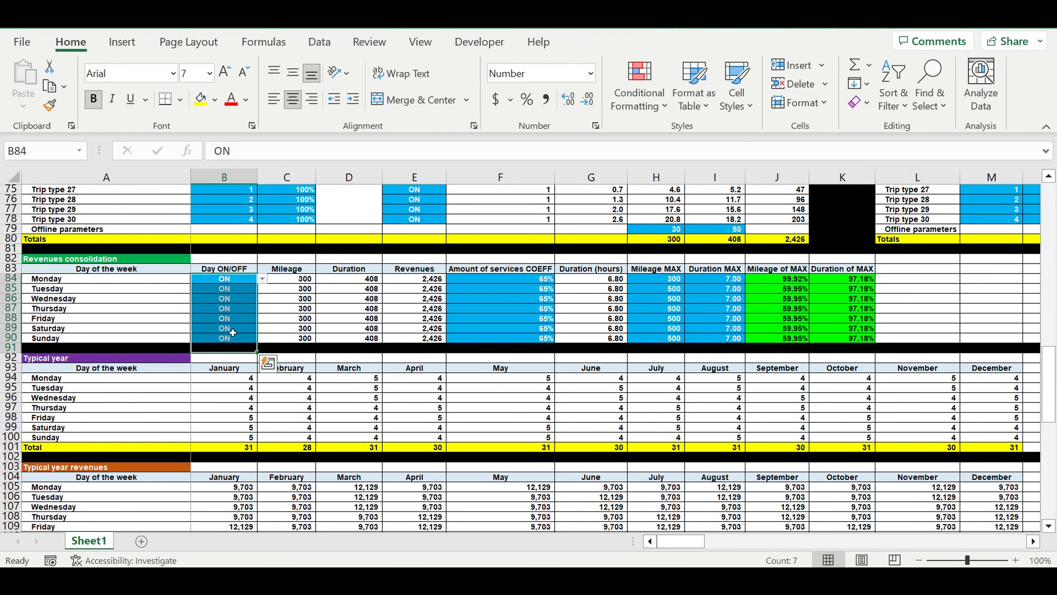
{"action": "left_click", "coordinate": [51, 332]}
{"action": "left_click", "coordinate": [119, 339]}
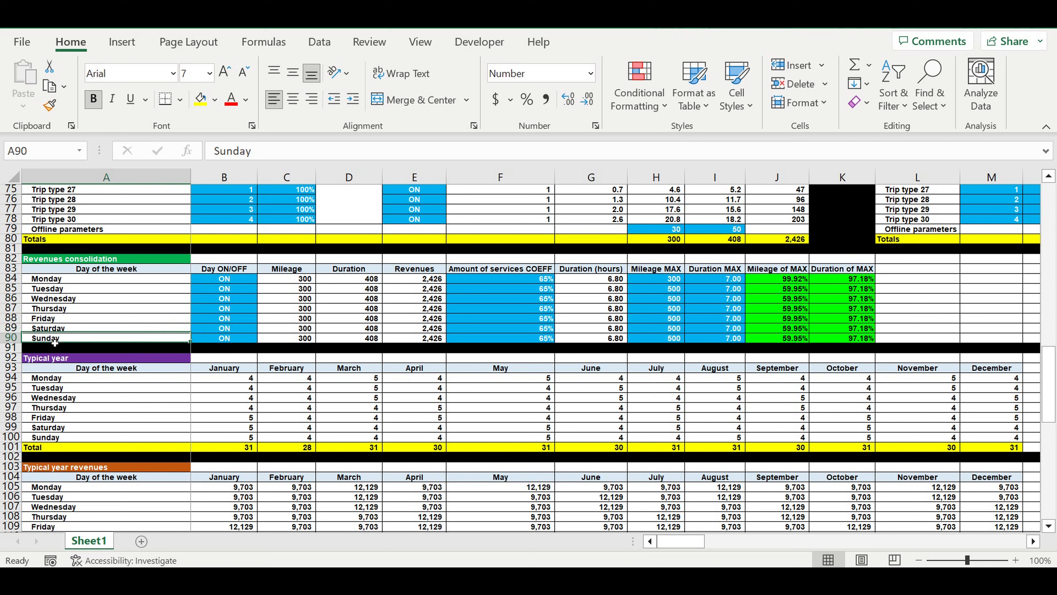
{"action": "left_click", "coordinate": [234, 329]}
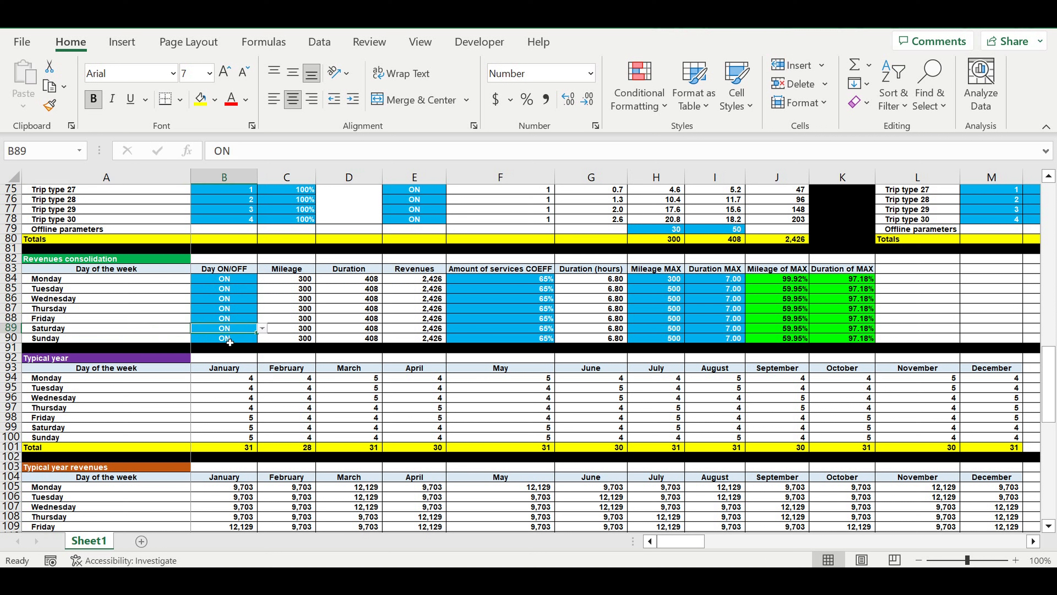
{"action": "left_click", "coordinate": [228, 340]}
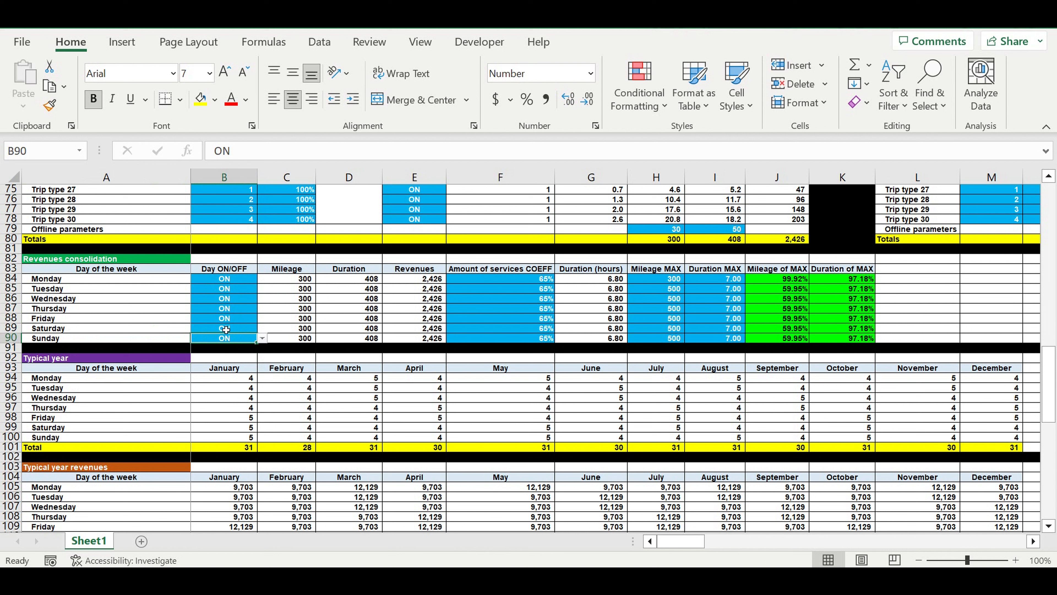
{"action": "left_click_drag", "start_coordinate": [216, 278], "coordinate": [222, 326]}
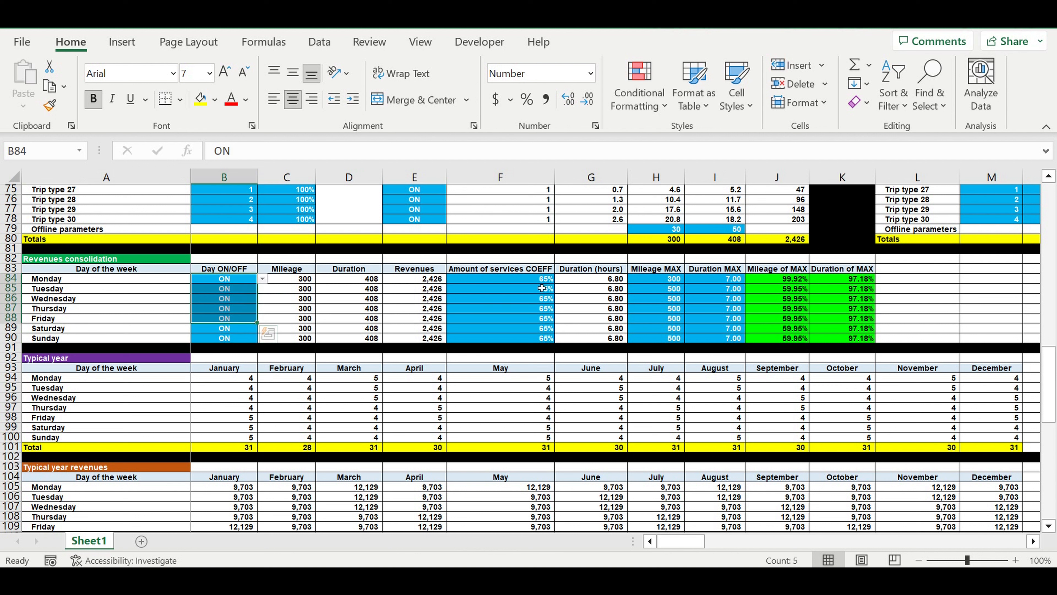
Review the amount of services coefficients and the maximum mileage and duration limits in Revenues consolidation
{"action": "left_click_drag", "start_coordinate": [528, 283], "coordinate": [533, 342]}
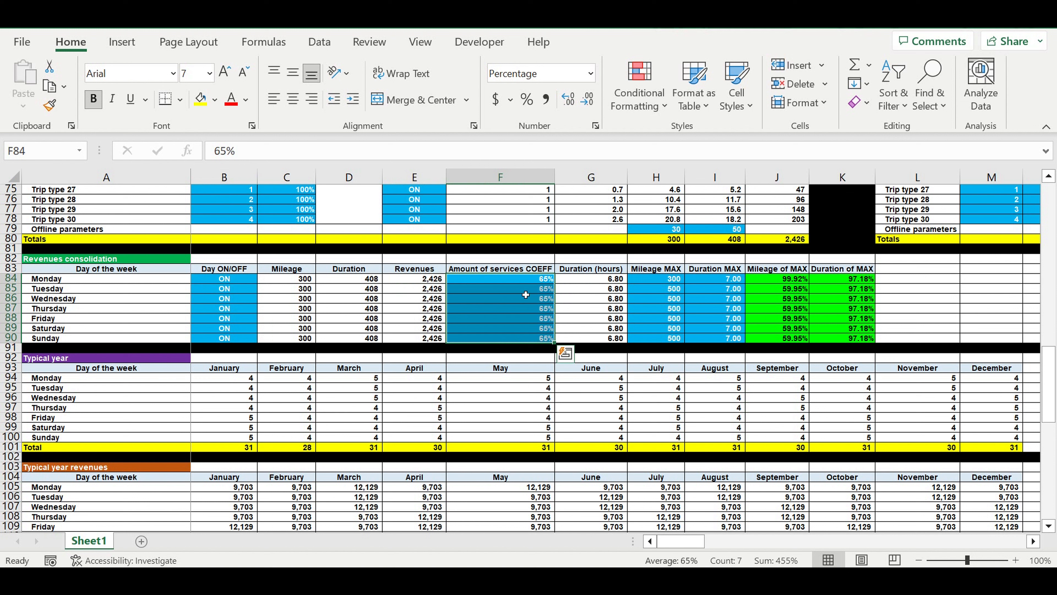
{"action": "left_click_drag", "start_coordinate": [670, 284], "coordinate": [720, 342]}
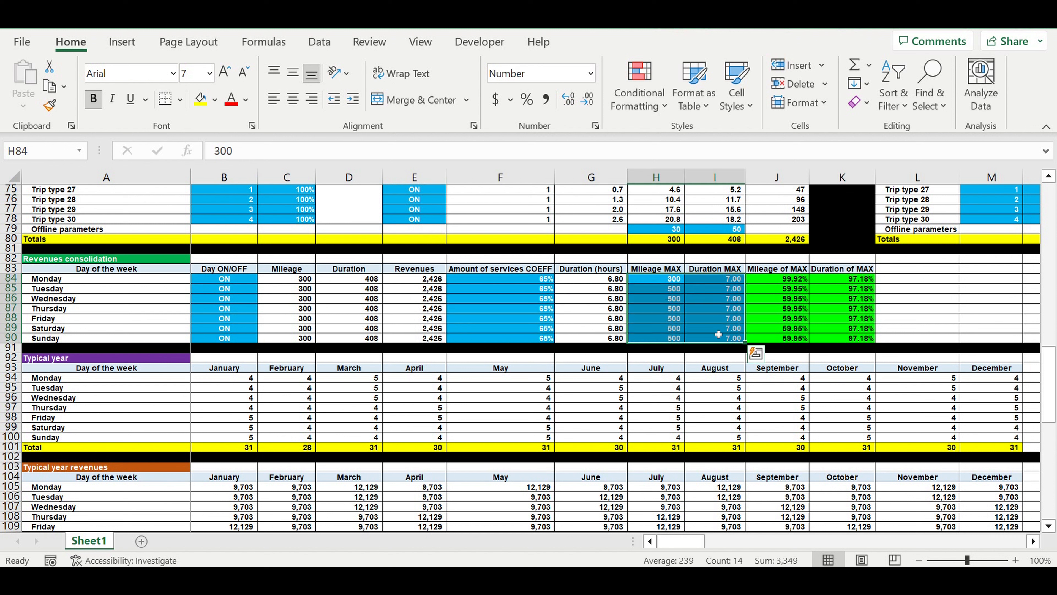
{"action": "left_click", "coordinate": [660, 280]}
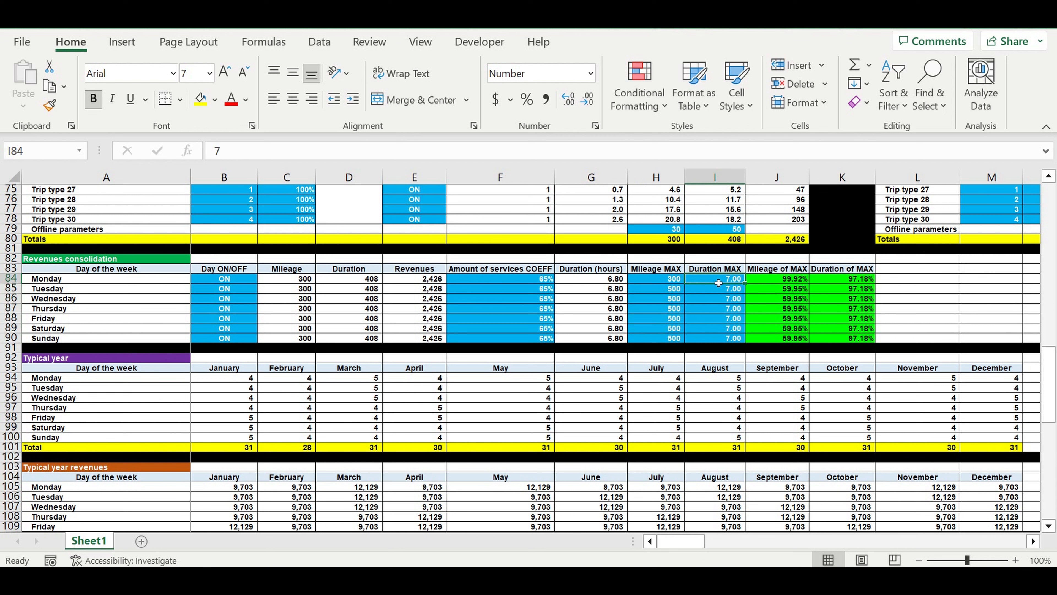
Look past the typical year tables and check the year and month set for the operating activity start
{"action": "scroll", "coordinate": [727, 298], "scroll_direction": "down", "scroll_amount": 7}
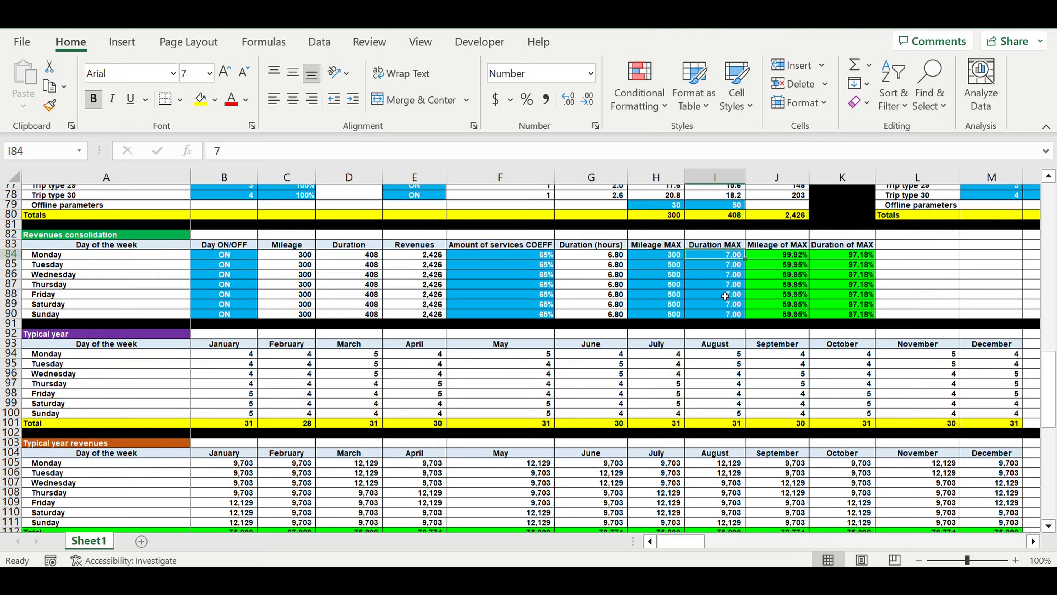
{"action": "scroll", "coordinate": [727, 299], "scroll_direction": "down", "scroll_amount": 7}
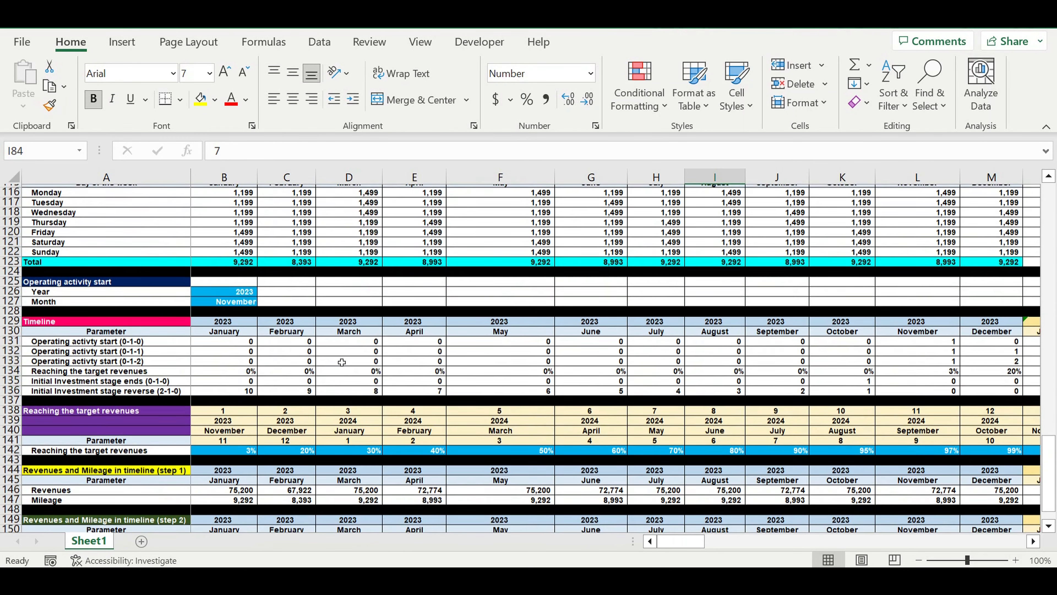
{"action": "scroll", "coordinate": [341, 362], "scroll_direction": "down", "scroll_amount": 1}
{"action": "left_click_drag", "start_coordinate": [233, 278], "coordinate": [234, 295]}
{"action": "scroll", "coordinate": [255, 352], "scroll_direction": "down", "scroll_amount": 3}
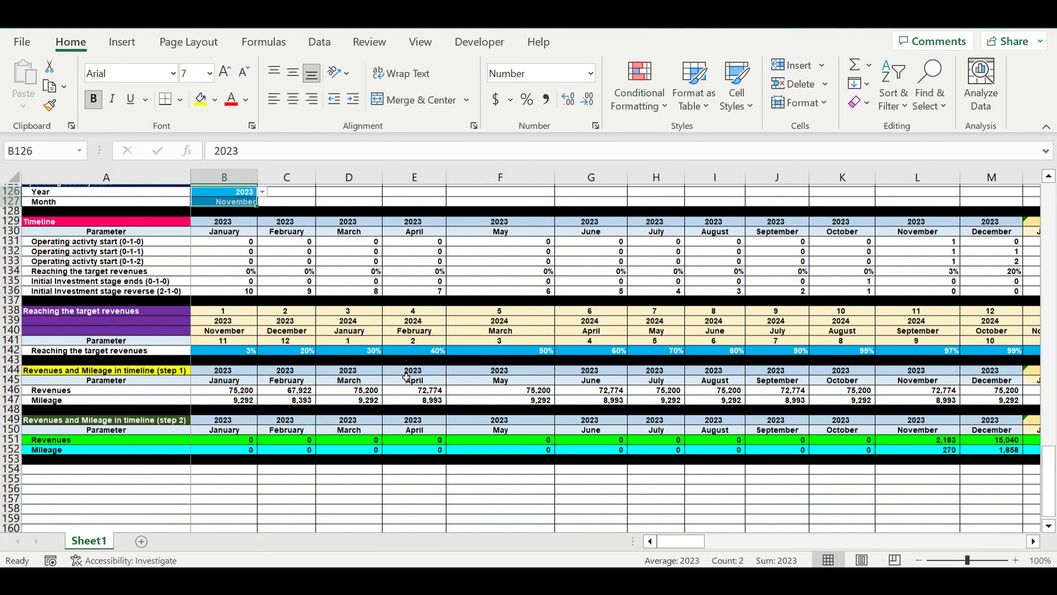
Examine the first twelve monthly percentages for reaching the target revenues and the starting month's header cells
{"action": "left_click_drag", "start_coordinate": [231, 351], "coordinate": [991, 353]}
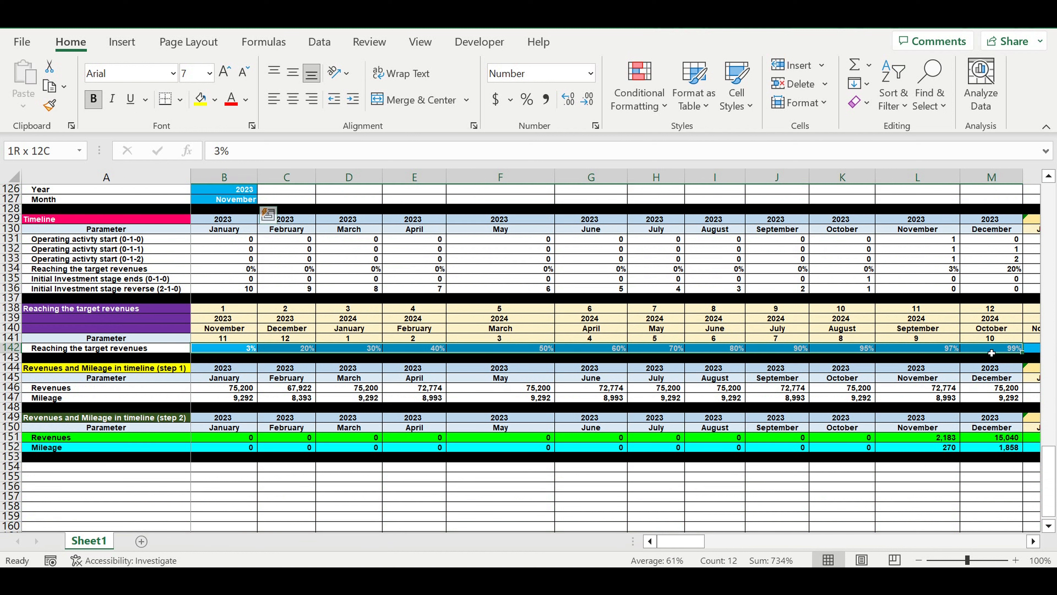
{"action": "left_click_drag", "start_coordinate": [991, 354], "coordinate": [991, 353]}
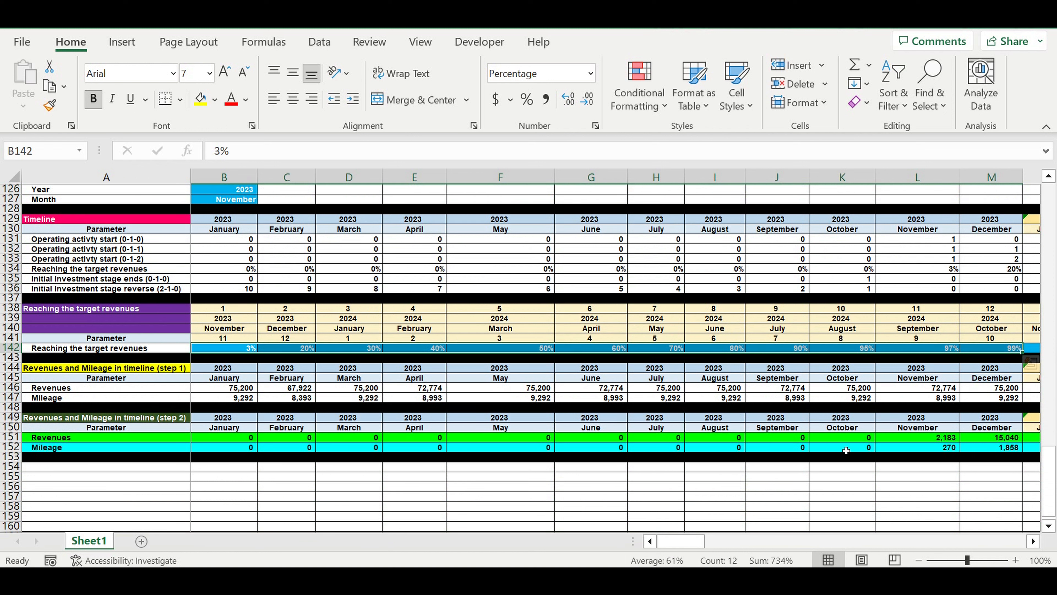
{"action": "left_click", "coordinate": [377, 402]}
{"action": "left_click_drag", "start_coordinate": [227, 333], "coordinate": [243, 313]}
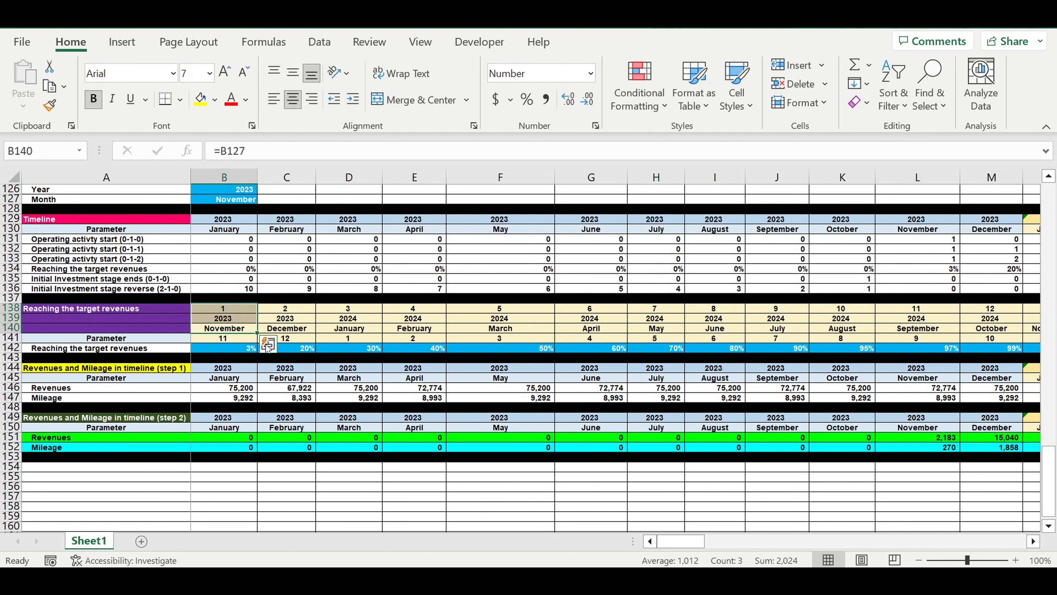
Add a "Maximum mileage of a car" parameter in row 154, below the step 2 revenues and mileage rows, with the value 300000
{"action": "left_click", "coordinate": [9, 438]}
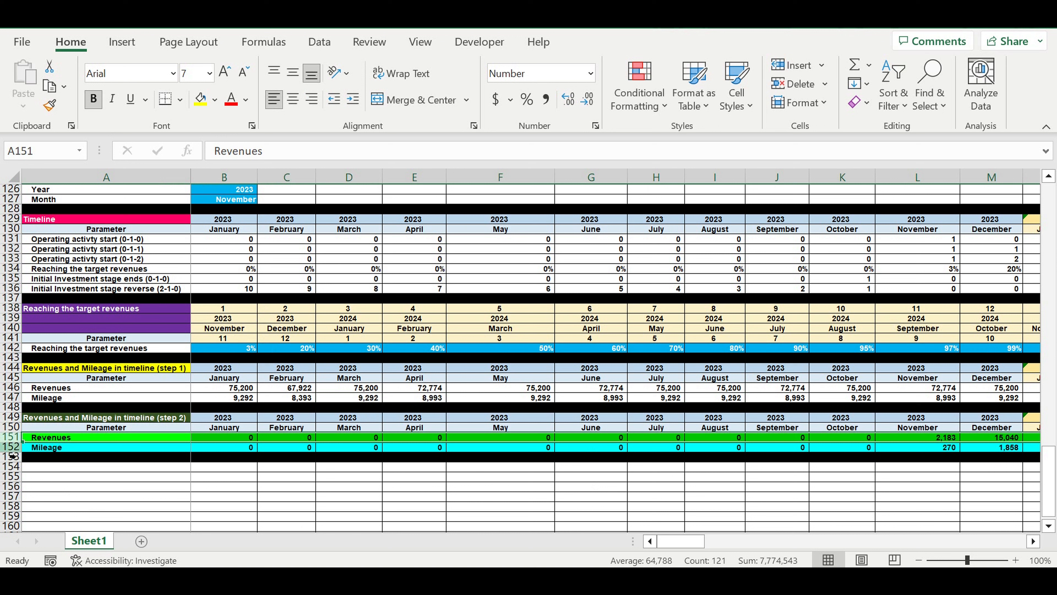
{"action": "left_click", "coordinate": [10, 447]}
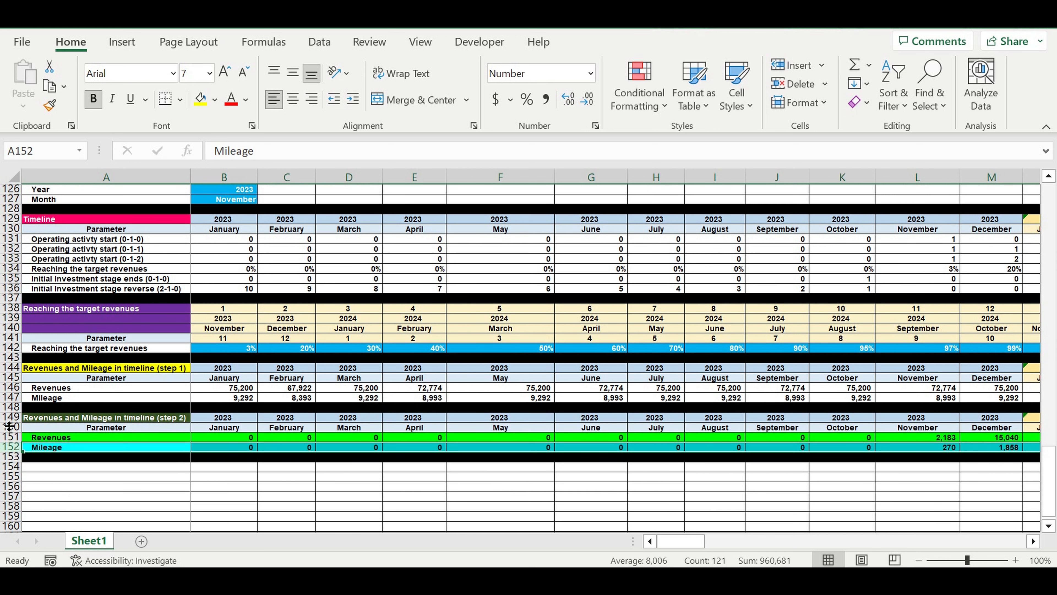
{"action": "left_click", "coordinate": [66, 467]}
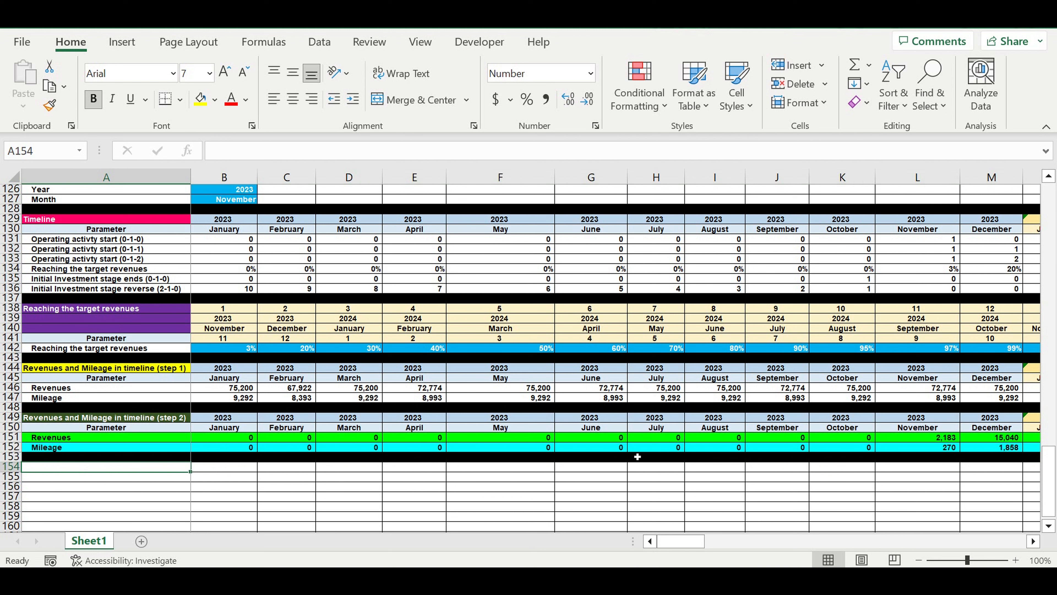
{"action": "type", "text": "Maximu"}
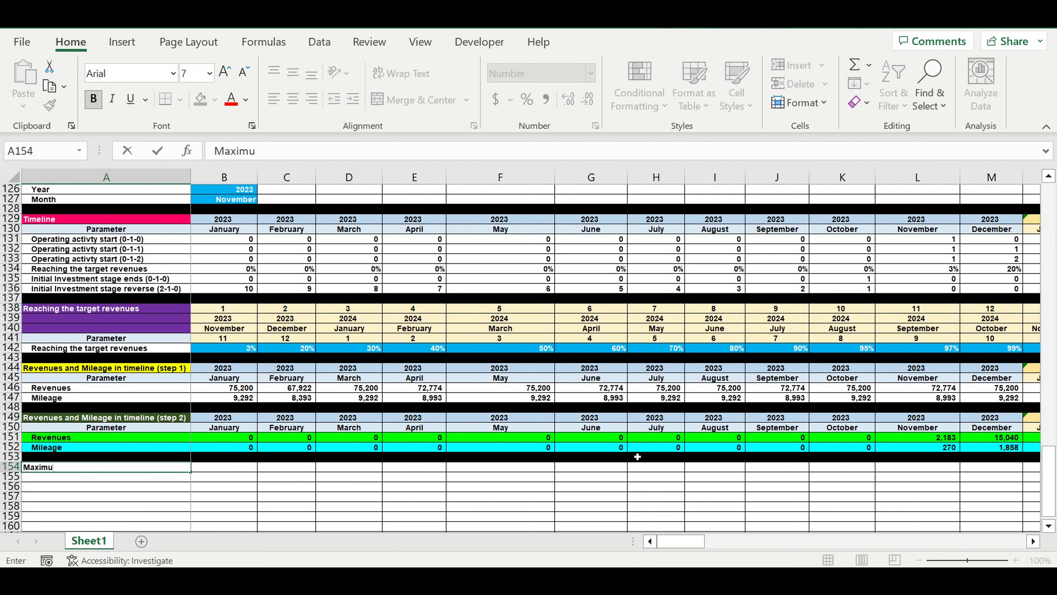
{"action": "type", "text": "m mileage of a car"}
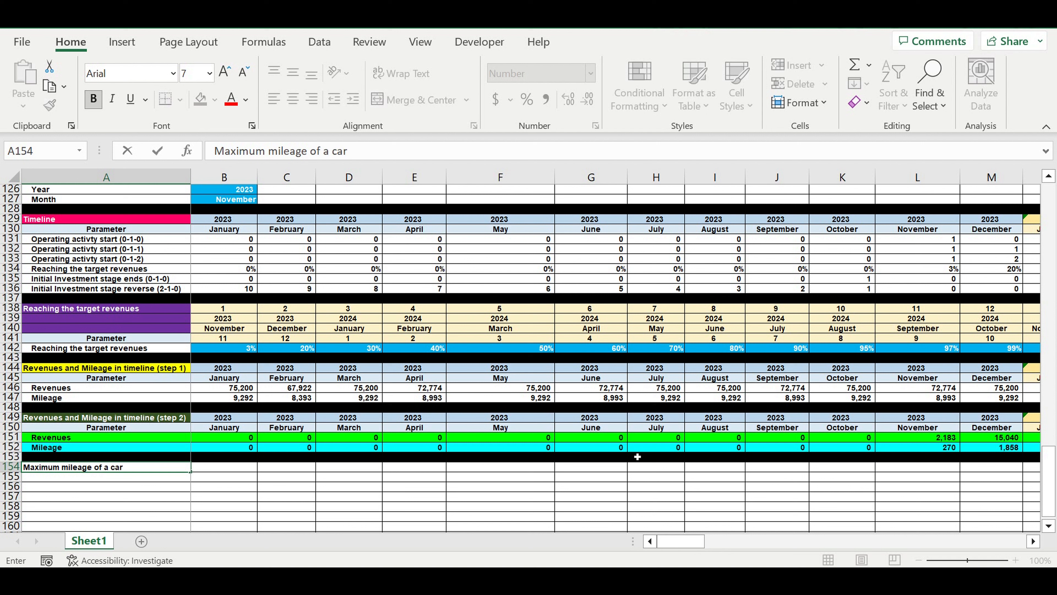
{"action": "key", "text": "Return"}
{"action": "key", "text": "Up"}
{"action": "key", "text": "Right"}
{"action": "type", "text": "30000"}
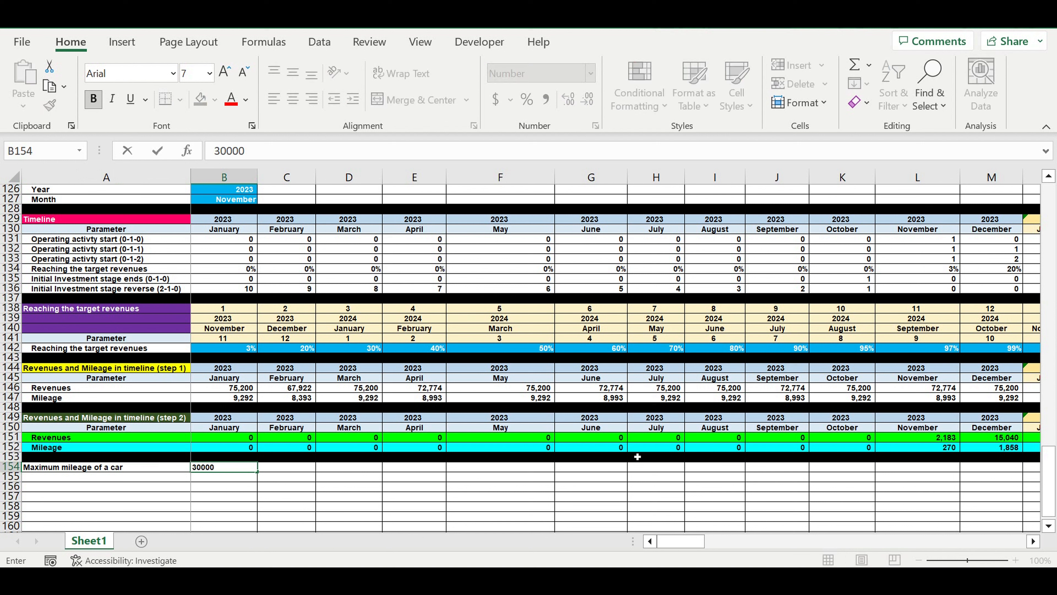
{"action": "key", "text": "Return"}
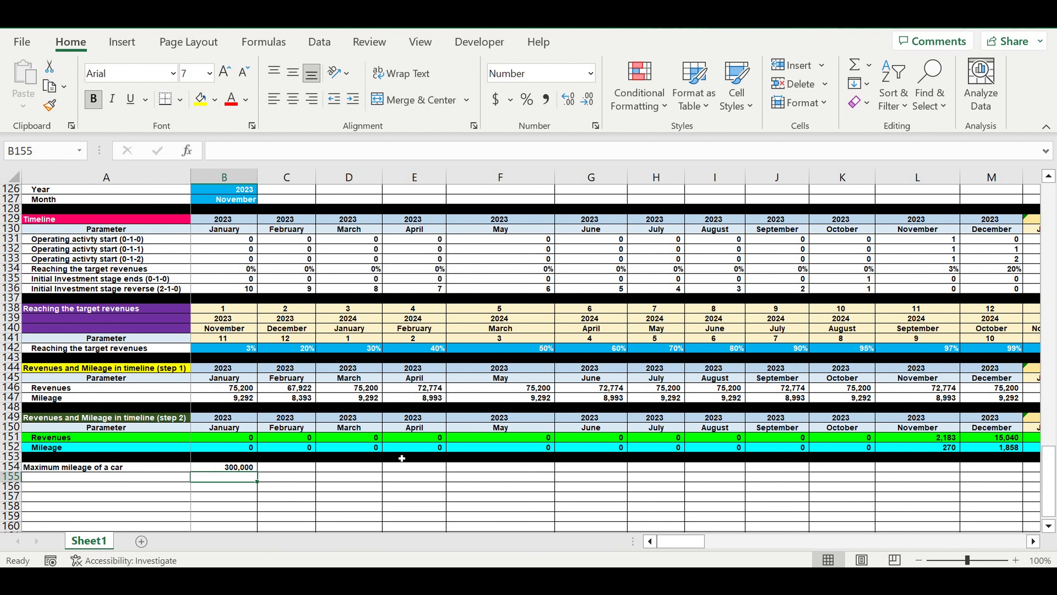
Format the maximum mileage value in B154 as an input cell with light blue fill and white font
{"action": "left_click", "coordinate": [227, 466]}
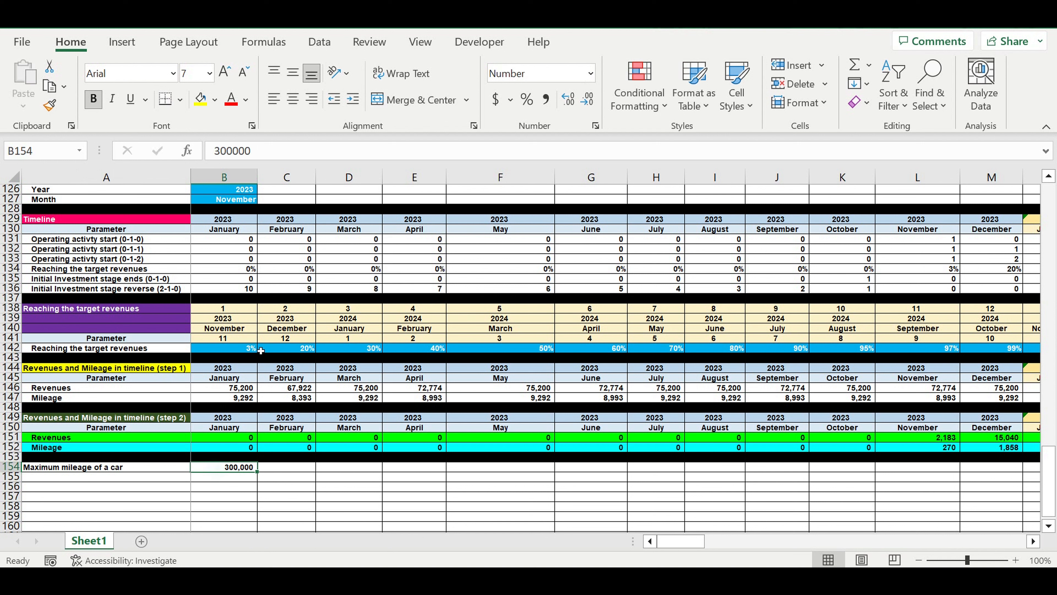
{"action": "left_click", "coordinate": [214, 100]}
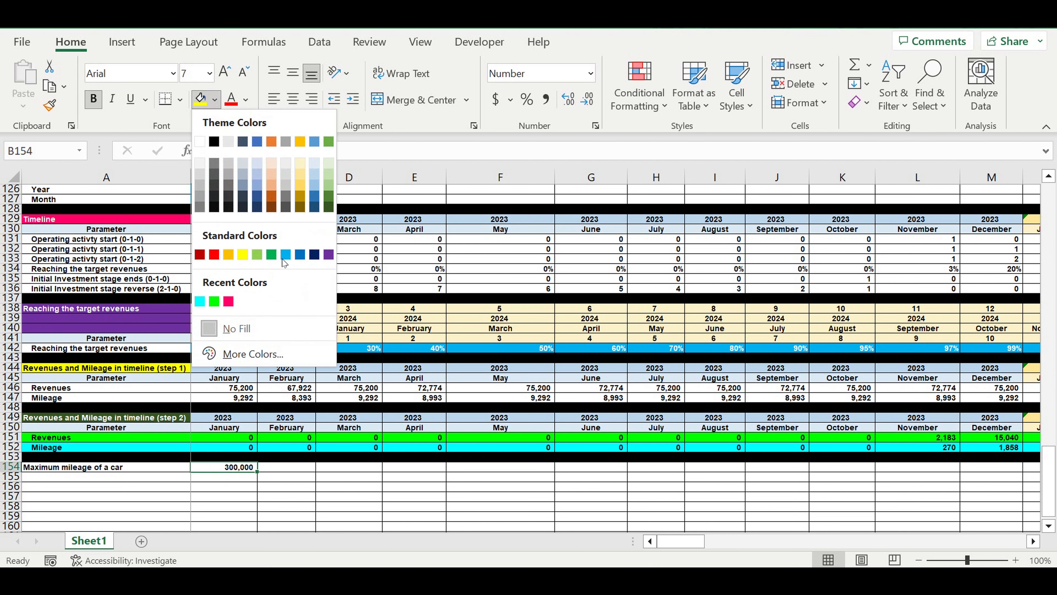
{"action": "left_click", "coordinate": [285, 256]}
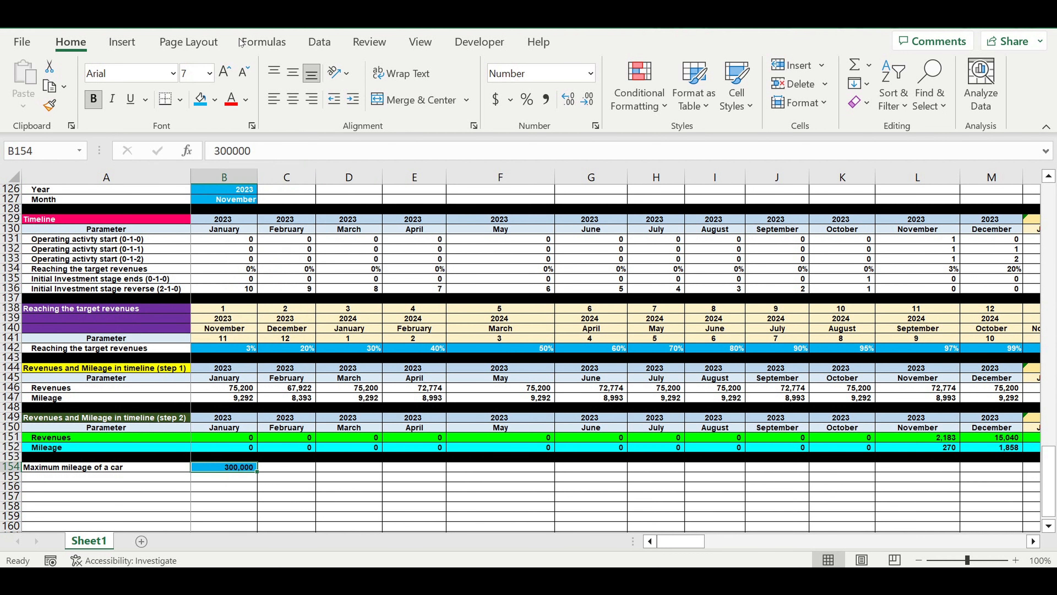
{"action": "left_click", "coordinate": [246, 99]}
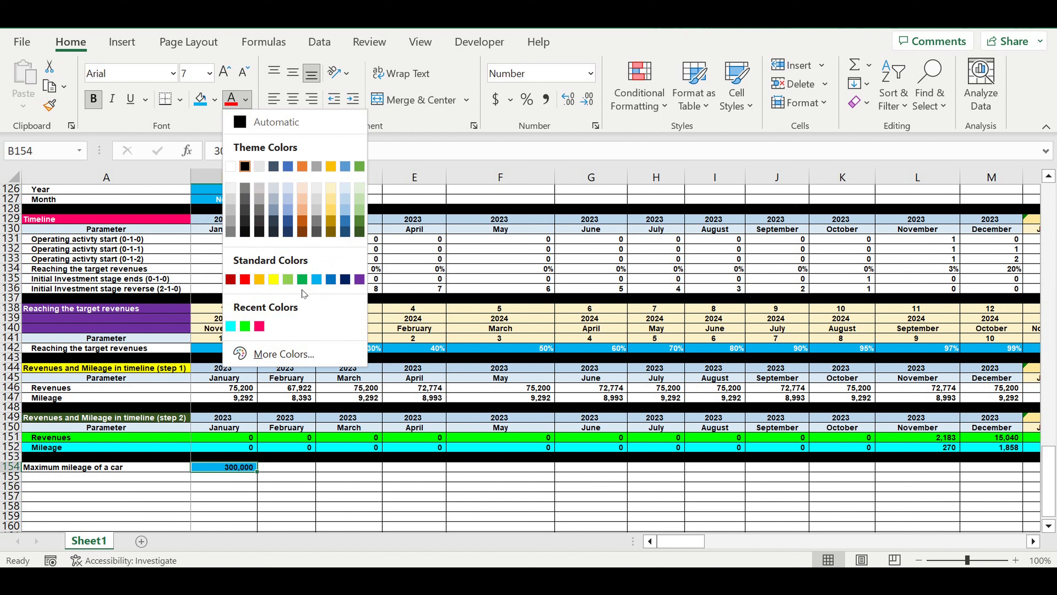
{"action": "left_click", "coordinate": [230, 166]}
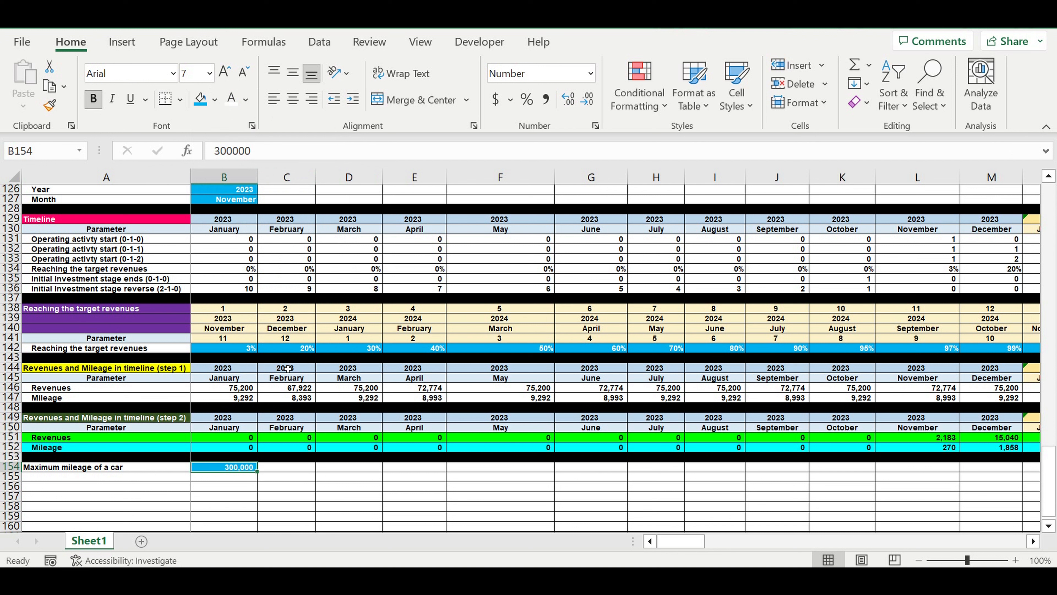
Revisit the blue input cells for reaching the target revenues and the operating activity start
{"action": "left_click_drag", "start_coordinate": [234, 353], "coordinate": [658, 349]}
{"action": "scroll", "coordinate": [546, 348], "scroll_direction": "up", "scroll_amount": 2}
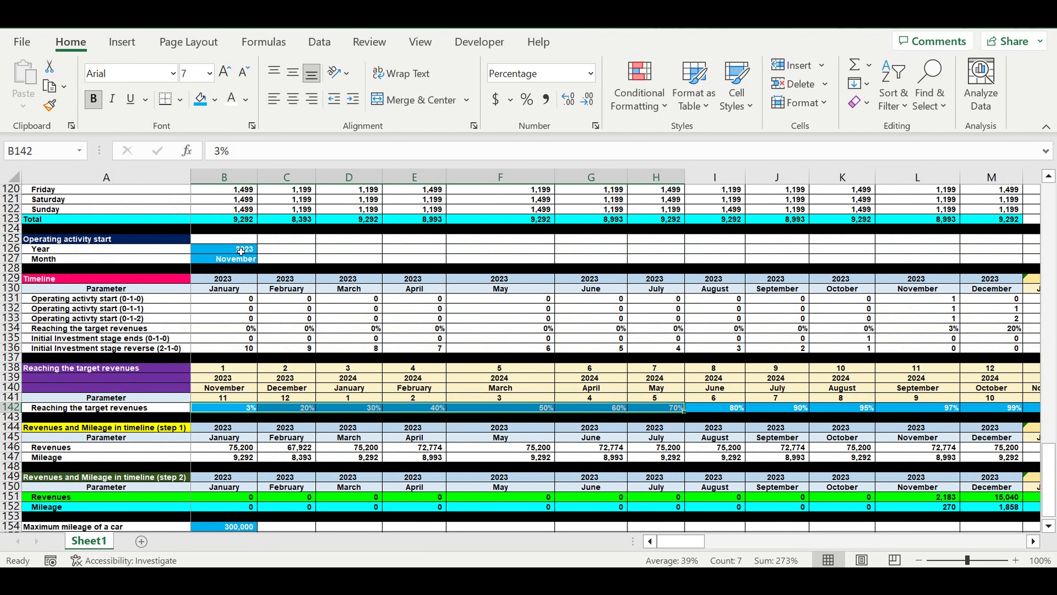
{"action": "left_click", "coordinate": [240, 249]}
{"action": "left_click_drag", "start_coordinate": [241, 261], "coordinate": [243, 260]}
{"action": "scroll", "coordinate": [328, 298], "scroll_direction": "up", "scroll_amount": 1}
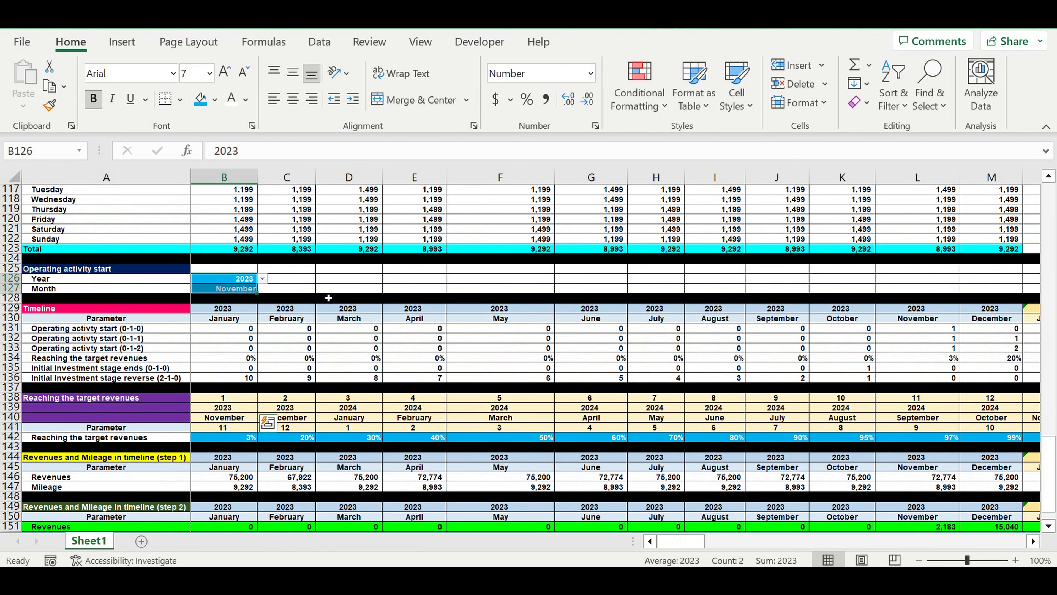
Examine the Day ON/OFF inputs and the neighbouring mileage, duration and revenues formulas in Revenues consolidation
{"action": "scroll", "coordinate": [329, 298], "scroll_direction": "up", "scroll_amount": 15}
{"action": "left_click_drag", "start_coordinate": [239, 310], "coordinate": [242, 373]}
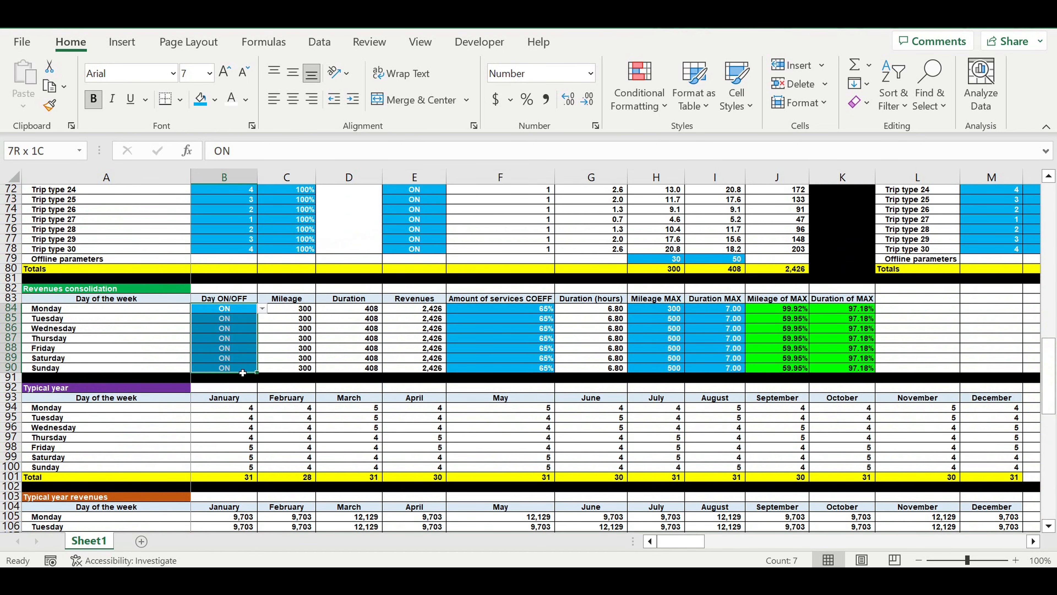
{"action": "left_click", "coordinate": [516, 339]}
{"action": "left_click", "coordinate": [373, 338]}
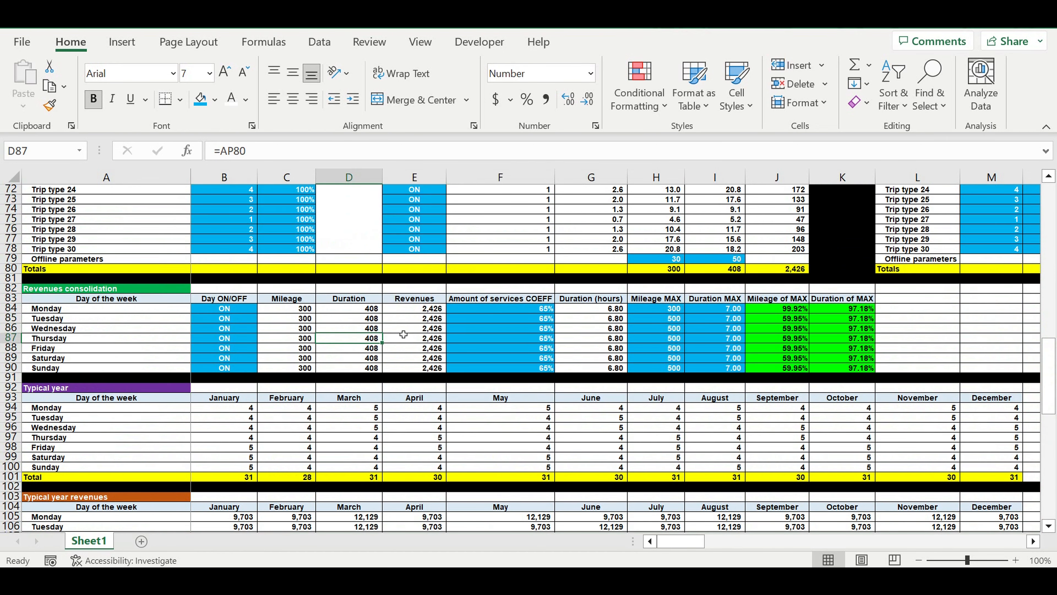
{"action": "left_click", "coordinate": [417, 327]}
{"action": "left_click", "coordinate": [309, 329]}
Check the operating activity start inputs and the first two monthly percentages for reaching the target revenues
{"action": "scroll", "coordinate": [378, 365], "scroll_direction": "down", "scroll_amount": 2}
{"action": "scroll", "coordinate": [382, 391], "scroll_direction": "down", "scroll_amount": 10}
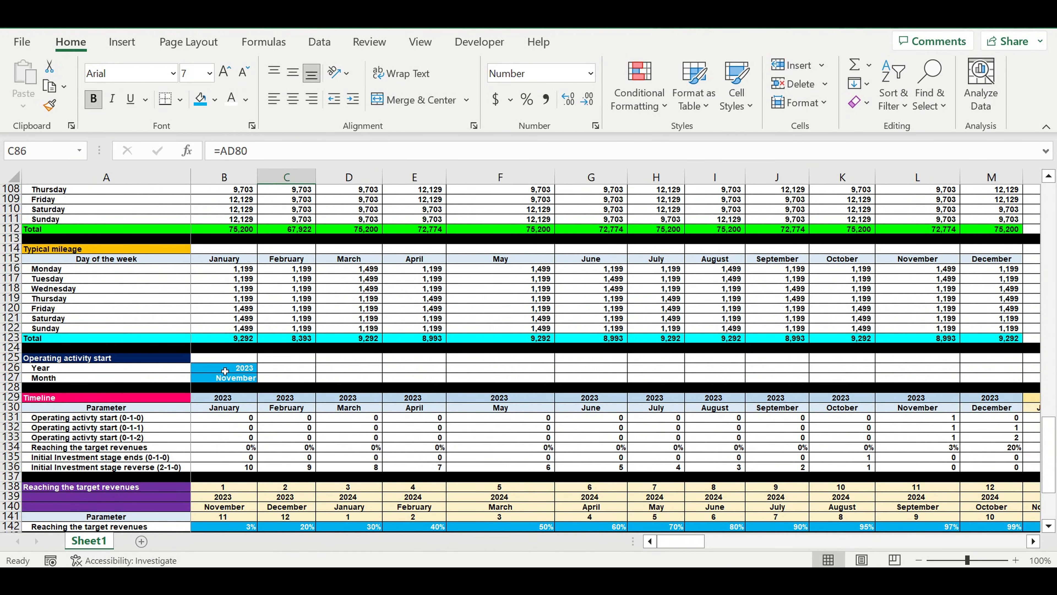
{"action": "left_click_drag", "start_coordinate": [225, 370], "coordinate": [254, 378]}
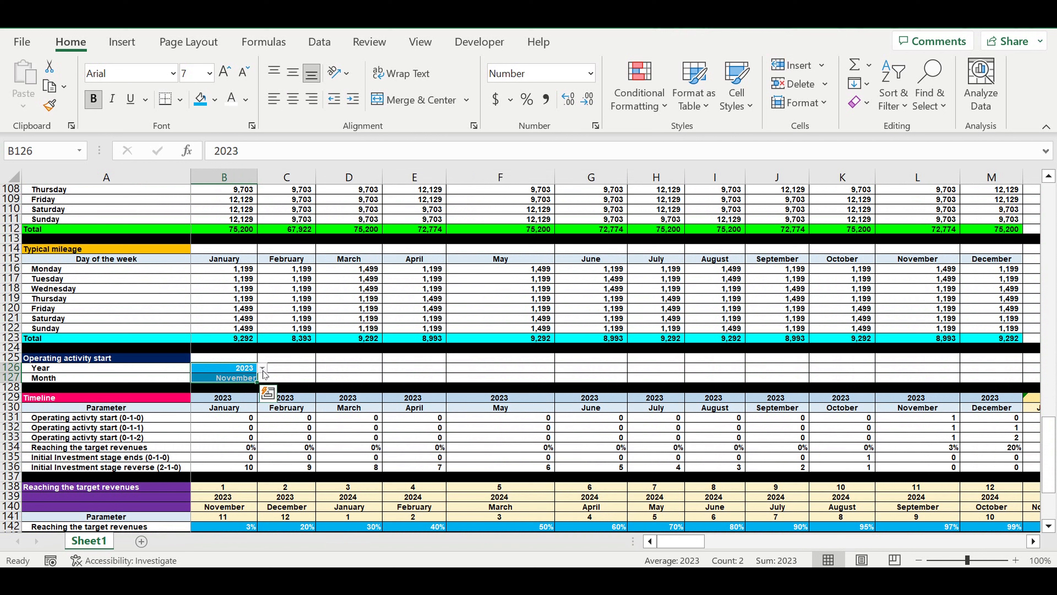
{"action": "scroll", "coordinate": [297, 379], "scroll_direction": "down", "scroll_amount": 4}
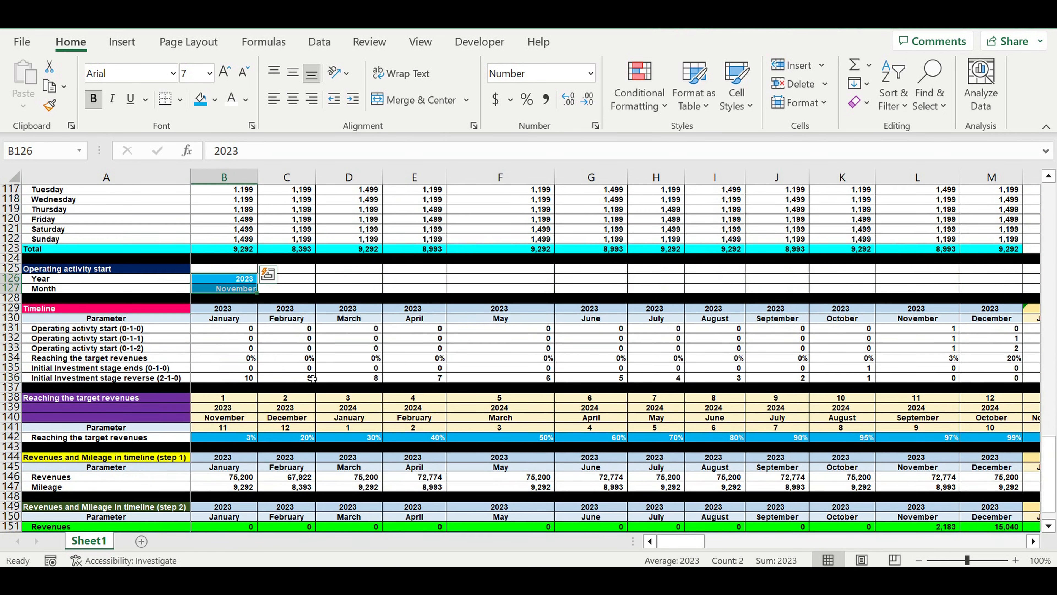
{"action": "scroll", "coordinate": [330, 388], "scroll_direction": "down", "scroll_amount": 3}
{"action": "left_click", "coordinate": [236, 320]}
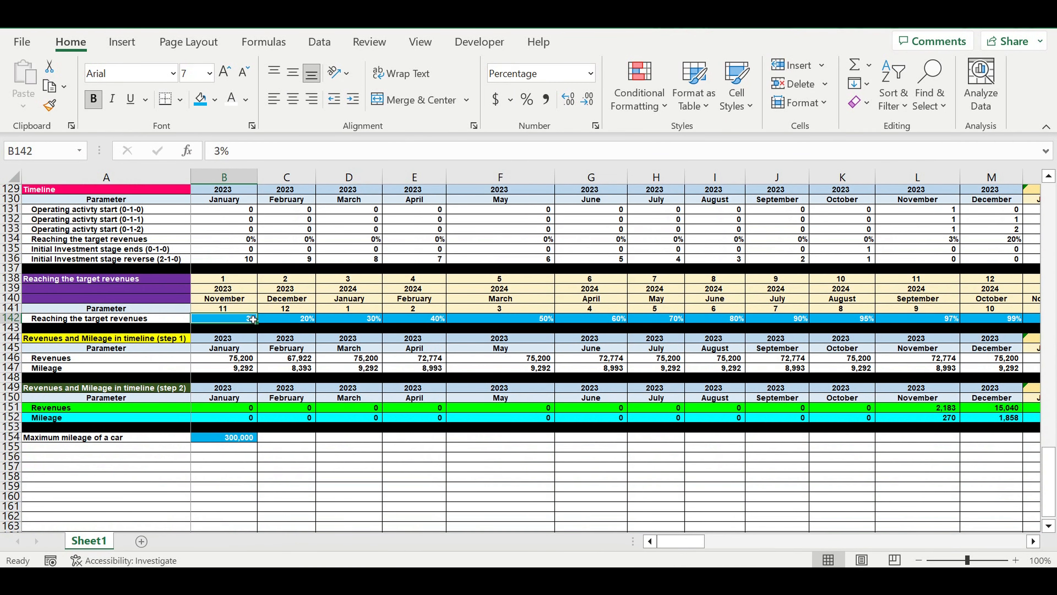
{"action": "left_click", "coordinate": [301, 319]}
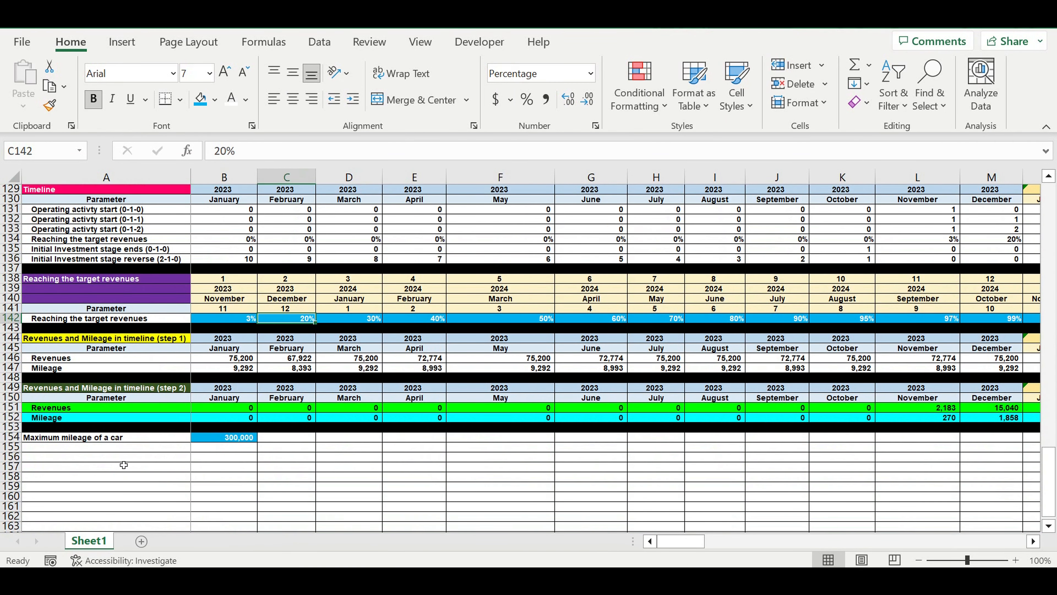
Fill row 155 below the maximum mileage parameter with black as a separator
{"action": "left_click", "coordinate": [64, 440]}
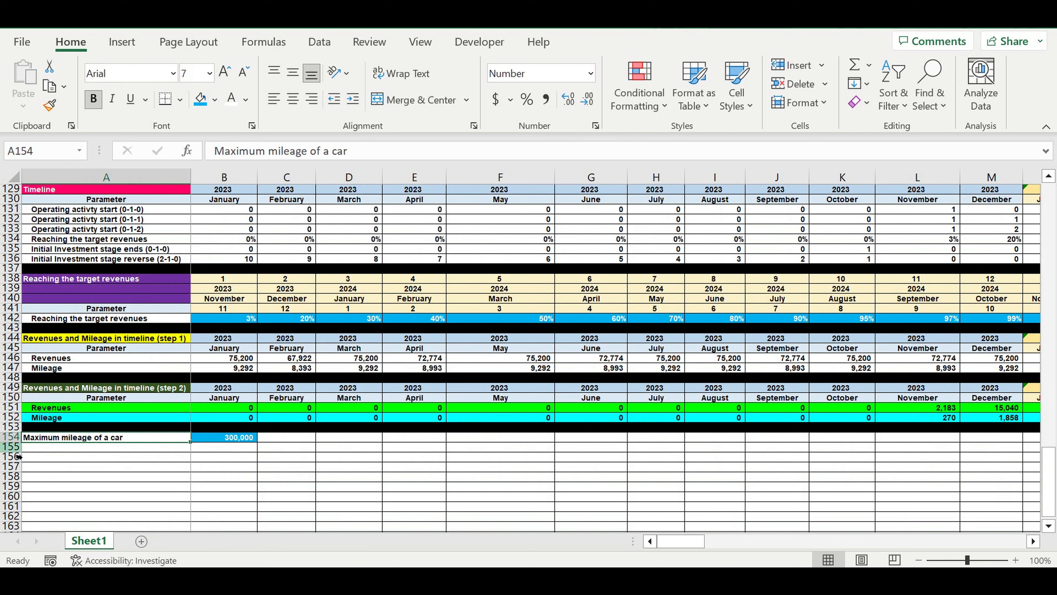
{"action": "left_click", "coordinate": [13, 447]}
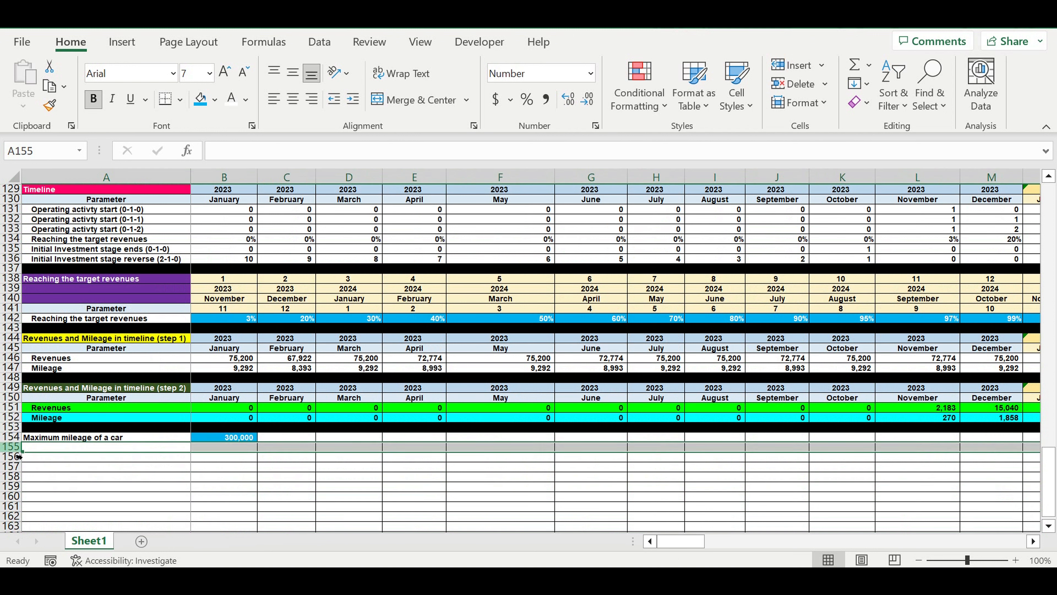
{"action": "left_click", "coordinate": [215, 100]}
{"action": "left_click", "coordinate": [214, 141]}
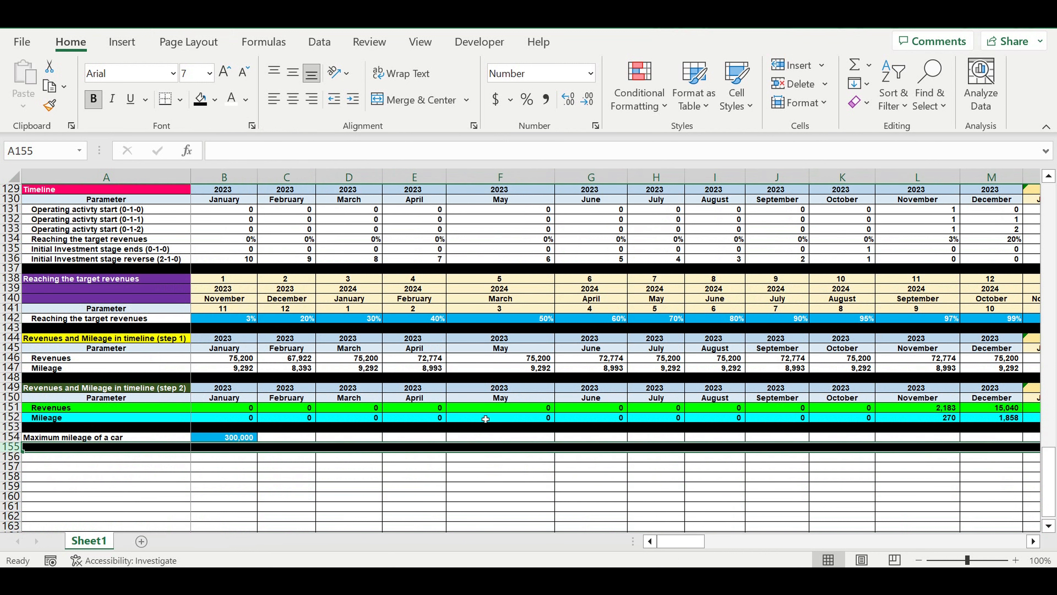
{"action": "left_click", "coordinate": [597, 477]}
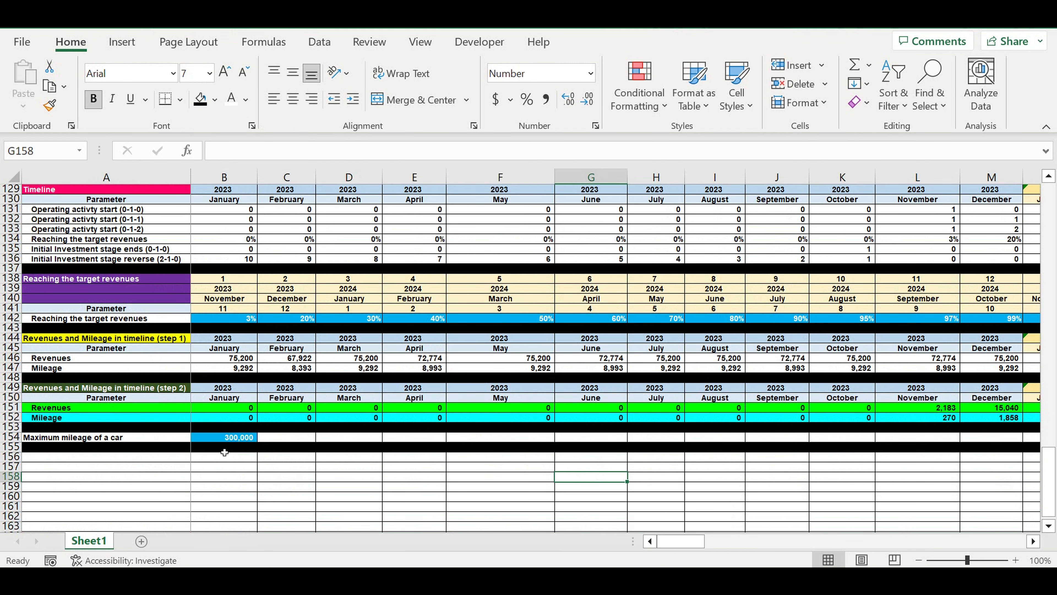
Examine the monthly mileage in the step 2 timeline from November 2023 through December 2024
{"action": "left_click", "coordinate": [9, 418]}
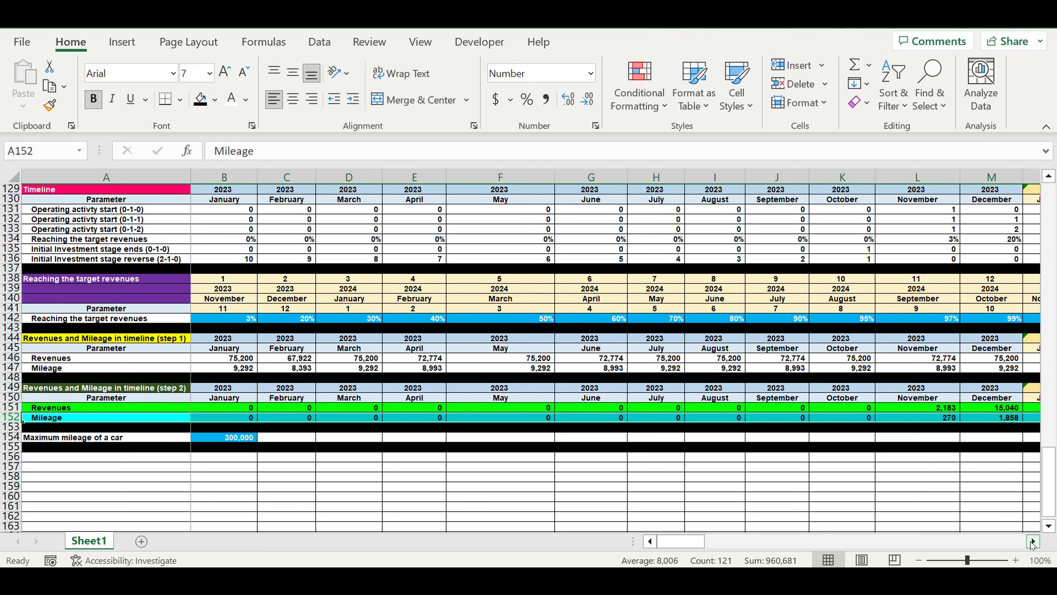
{"action": "left_click", "coordinate": [1033, 541]}
{"action": "scroll", "coordinate": [1033, 541], "scroll_direction": "right", "scroll_amount": 6}
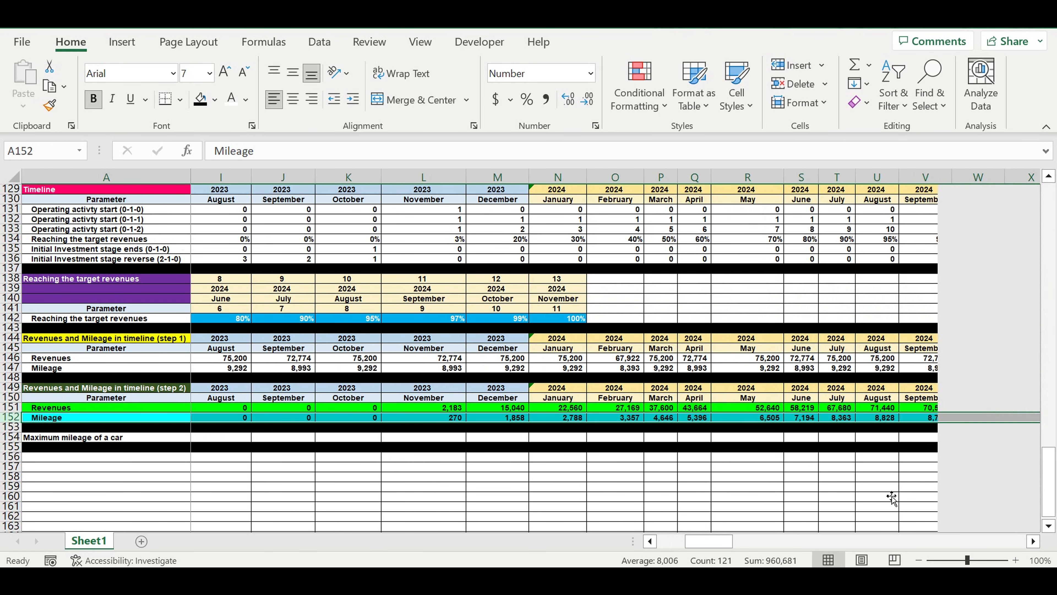
{"action": "left_click", "coordinate": [877, 487]}
{"action": "left_click_drag", "start_coordinate": [451, 419], "coordinate": [962, 429]}
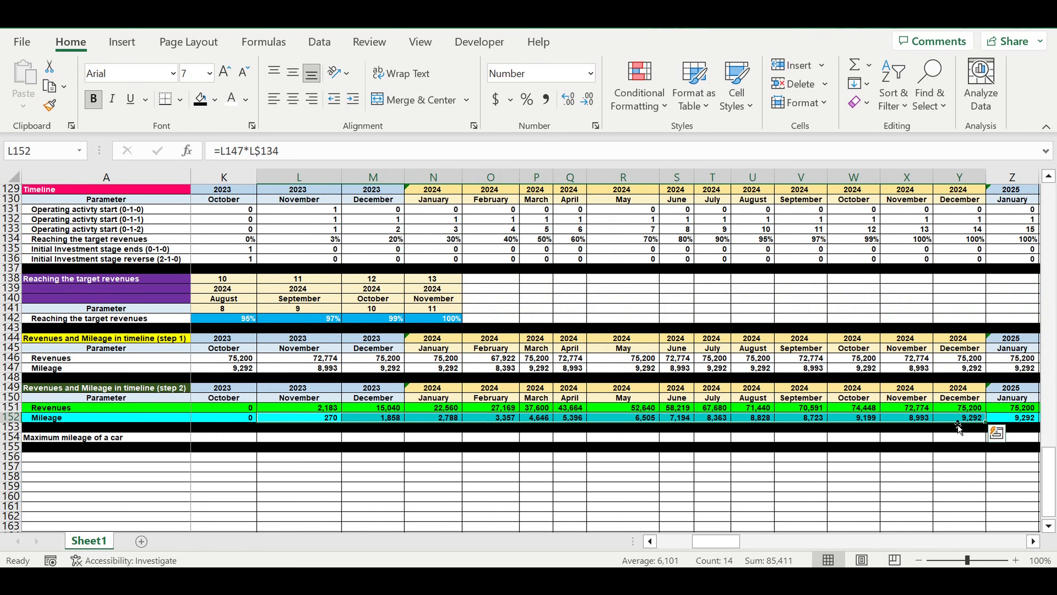
{"action": "left_click_drag", "start_coordinate": [711, 545], "coordinate": [620, 552]}
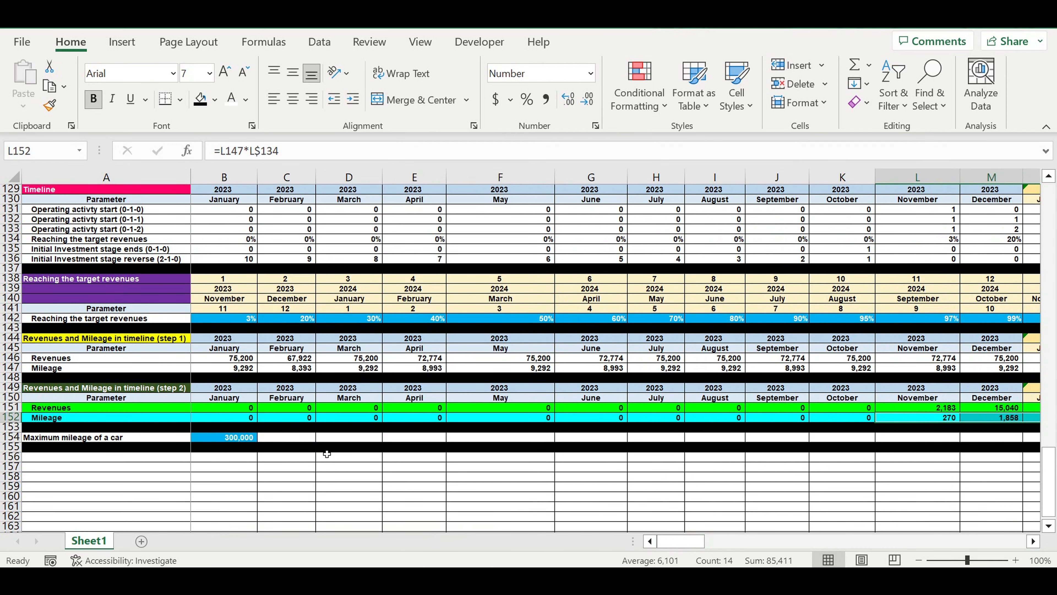
{"action": "left_click", "coordinate": [437, 479]}
Copy the step 2 timeline header rows 149 and 150 to start at row 156
{"action": "left_click_drag", "start_coordinate": [10, 389], "coordinate": [8, 397]}
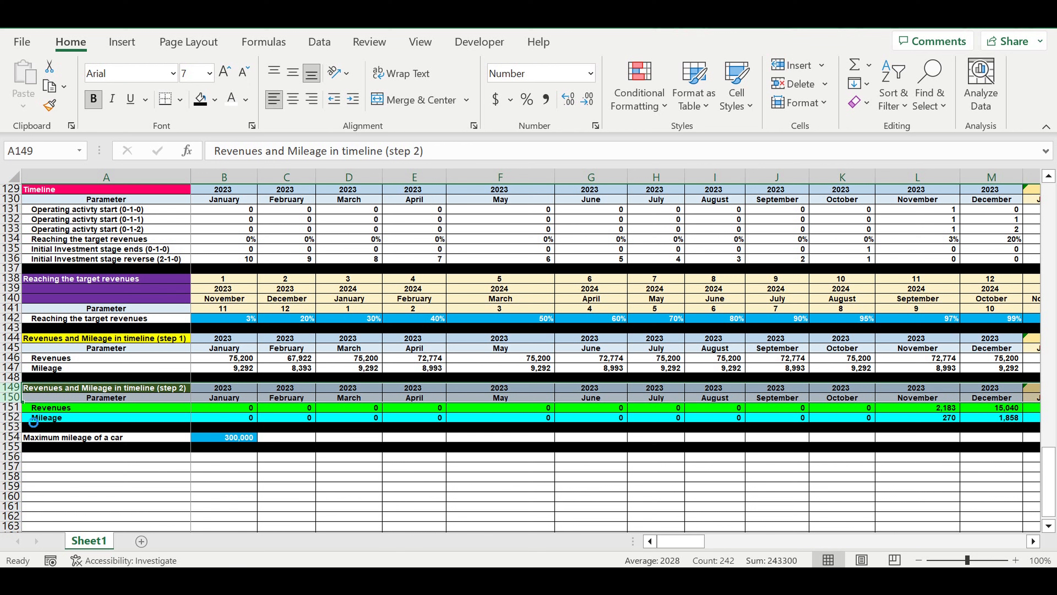
{"action": "key", "text": "ctrl+c"}
{"action": "left_click", "coordinate": [147, 461]}
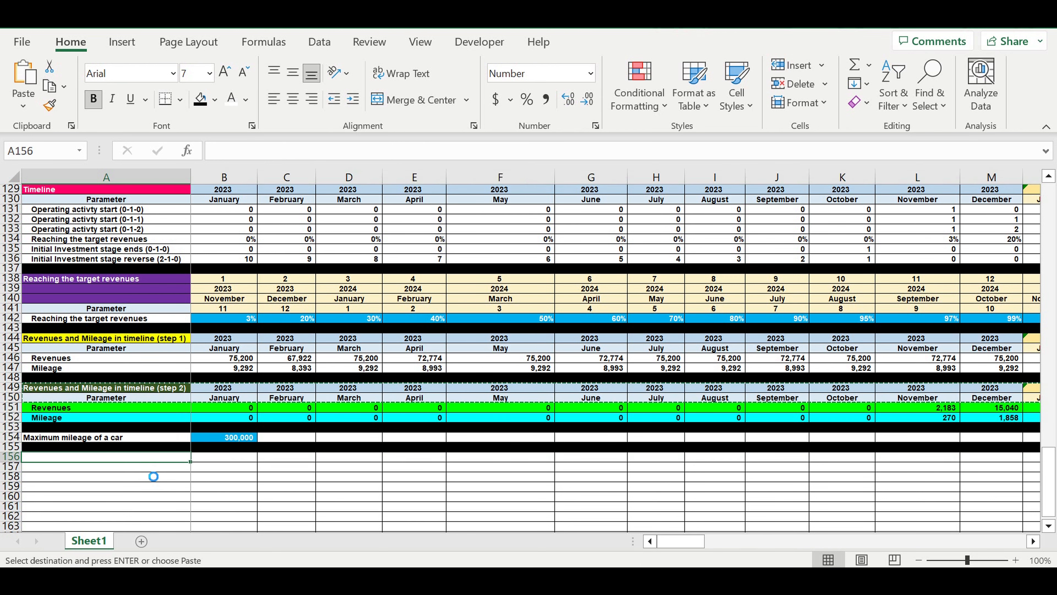
{"action": "key", "text": "ctrl+v"}
{"action": "left_click", "coordinate": [288, 498]}
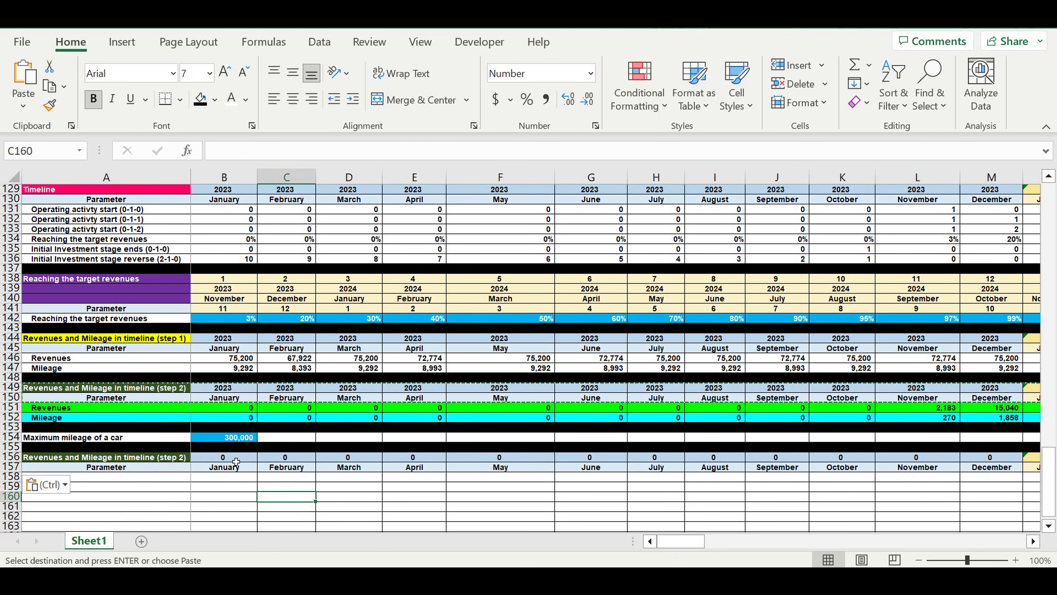
Link the first year cell of the copied header, B156, to the step 2 year in B149
{"action": "left_click", "coordinate": [236, 461]}
{"action": "type", "text": "="}
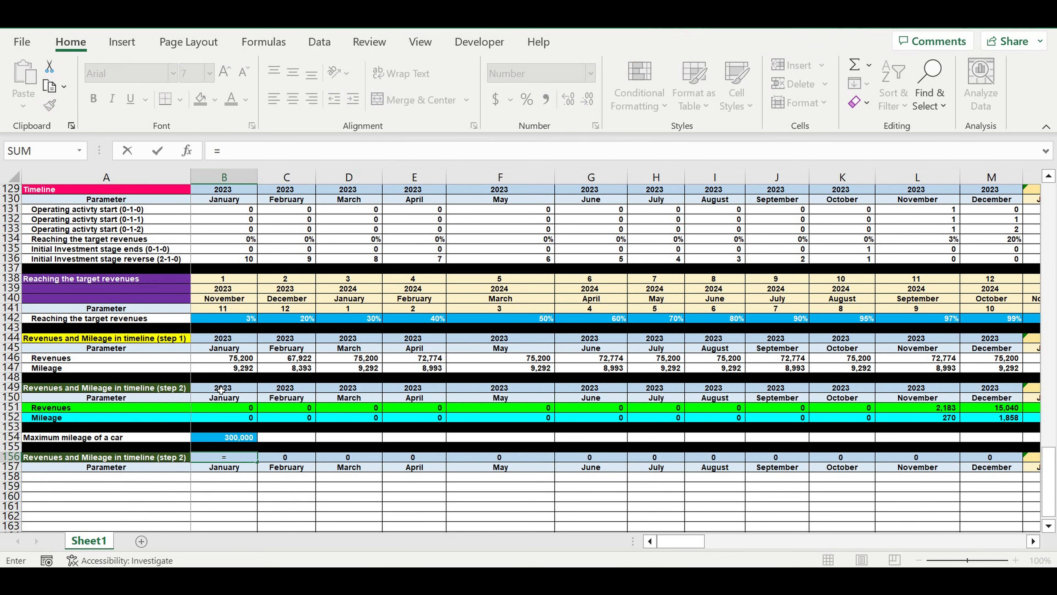
{"action": "left_click", "coordinate": [219, 390]}
{"action": "key", "text": "Return"}
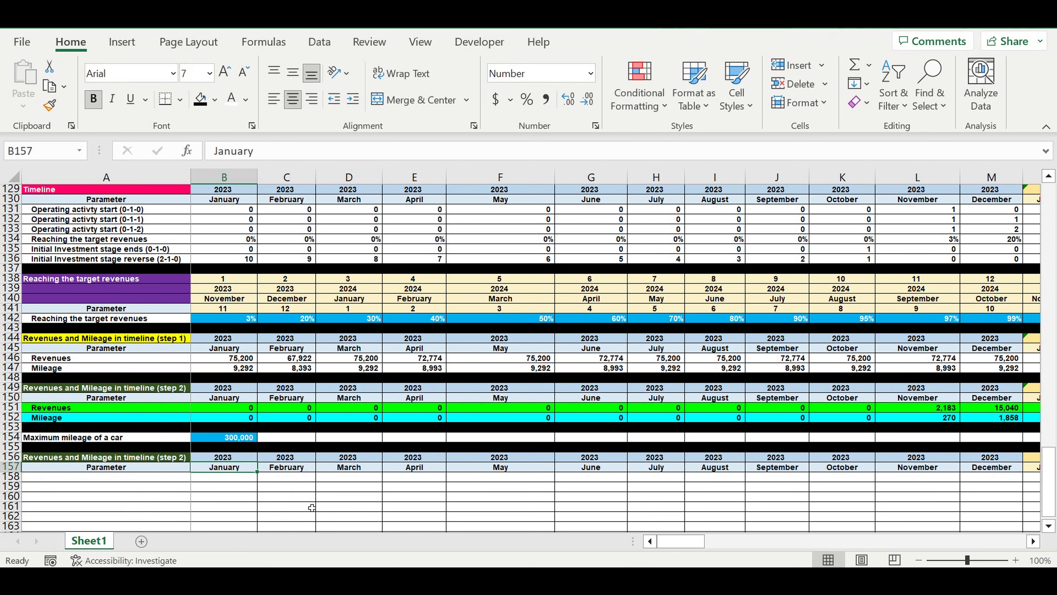
{"action": "left_click", "coordinate": [305, 507]}
Retitle the copied timeline header in A156 as "Car Cycles"
{"action": "left_click", "coordinate": [165, 459]}
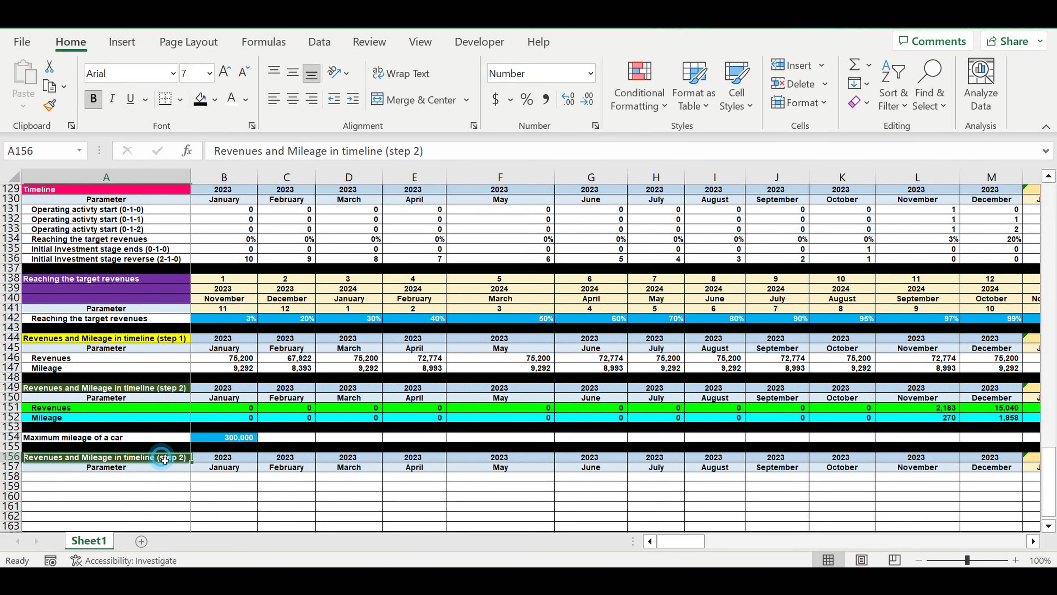
{"action": "type", "text": "Car"}
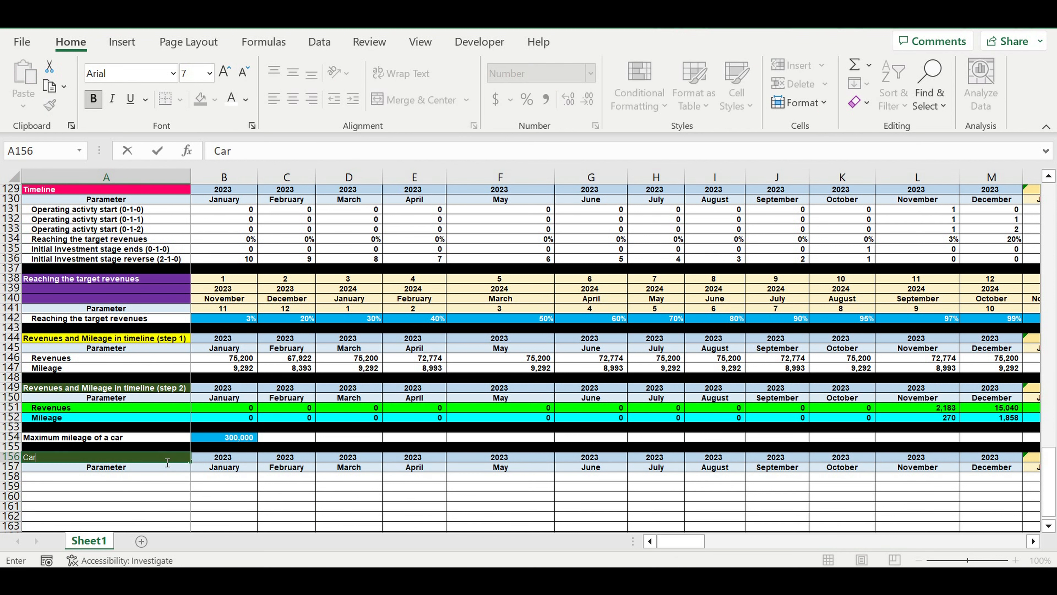
{"action": "type", "text": " Cycles"}
{"action": "key", "text": "Return"}
Give the Car Cycles title cell A156 a light gold fill and black font color
{"action": "left_click", "coordinate": [164, 456]}
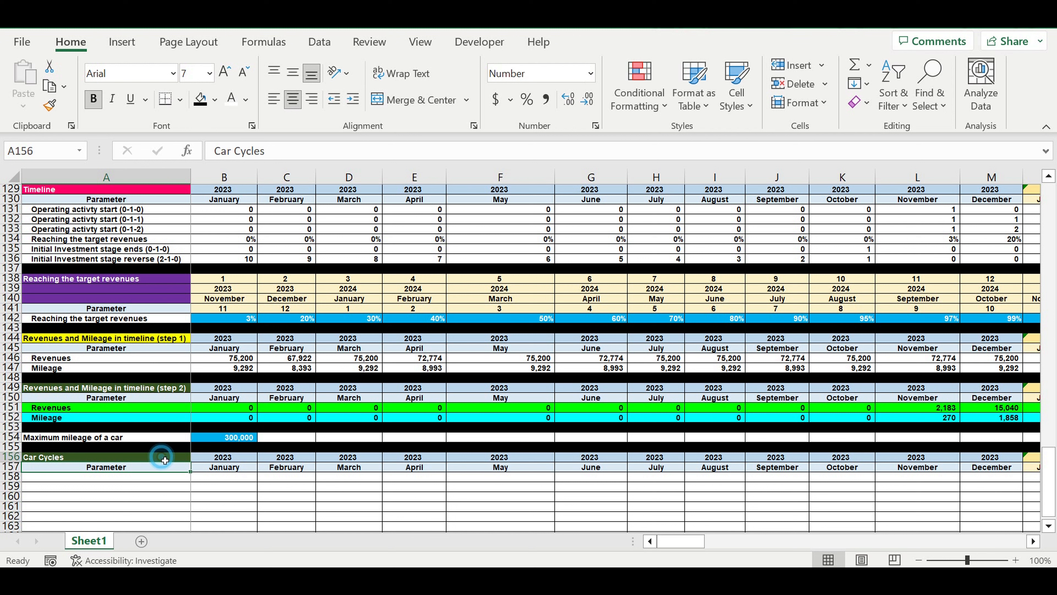
{"action": "left_click", "coordinate": [215, 99]}
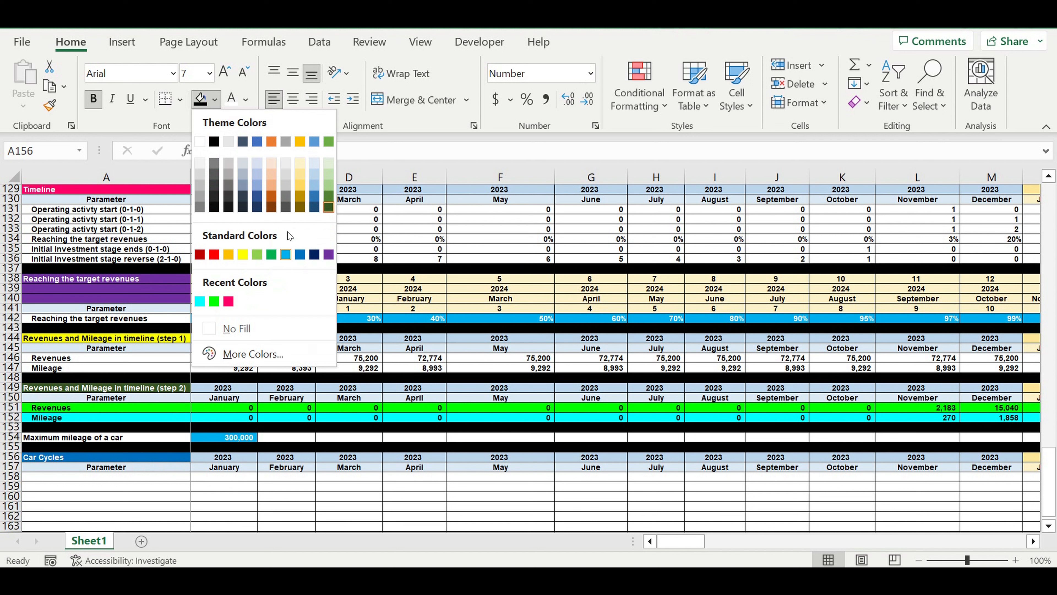
{"action": "left_click", "coordinate": [298, 185]}
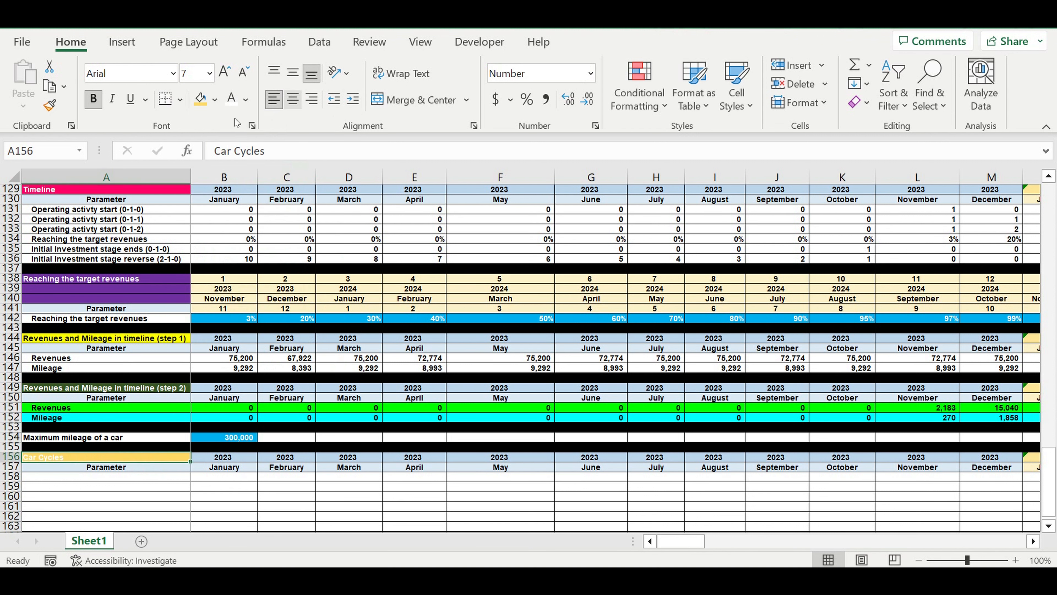
{"action": "left_click", "coordinate": [245, 100]}
{"action": "left_click", "coordinate": [250, 125]}
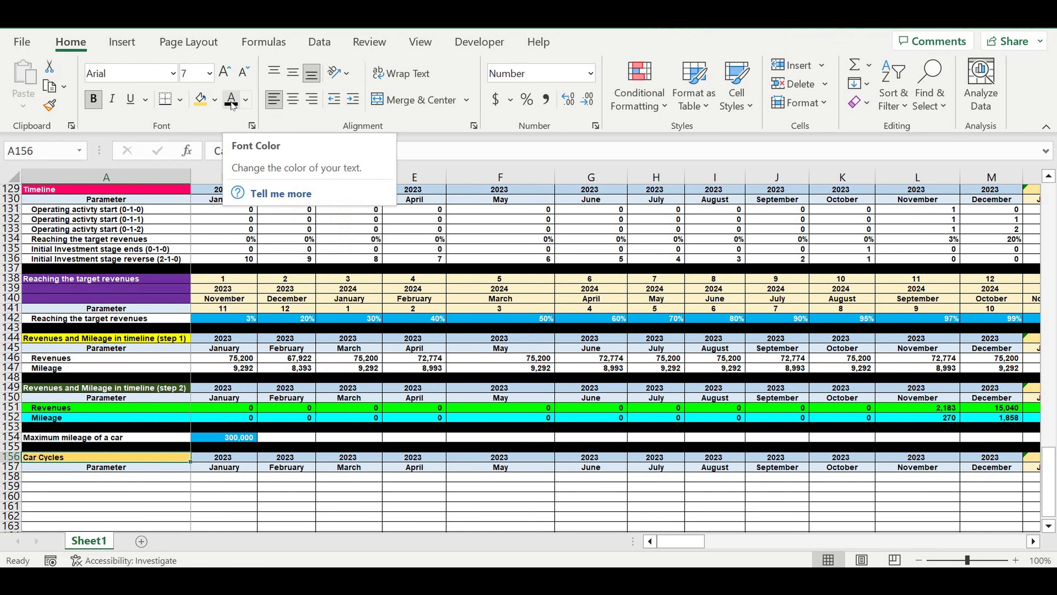
{"action": "left_click", "coordinate": [254, 496]}
Label the first parameter row of the Car Cycles block, A158, "Car's odometer"
{"action": "scroll", "coordinate": [261, 499], "scroll_direction": "down", "scroll_amount": 2}
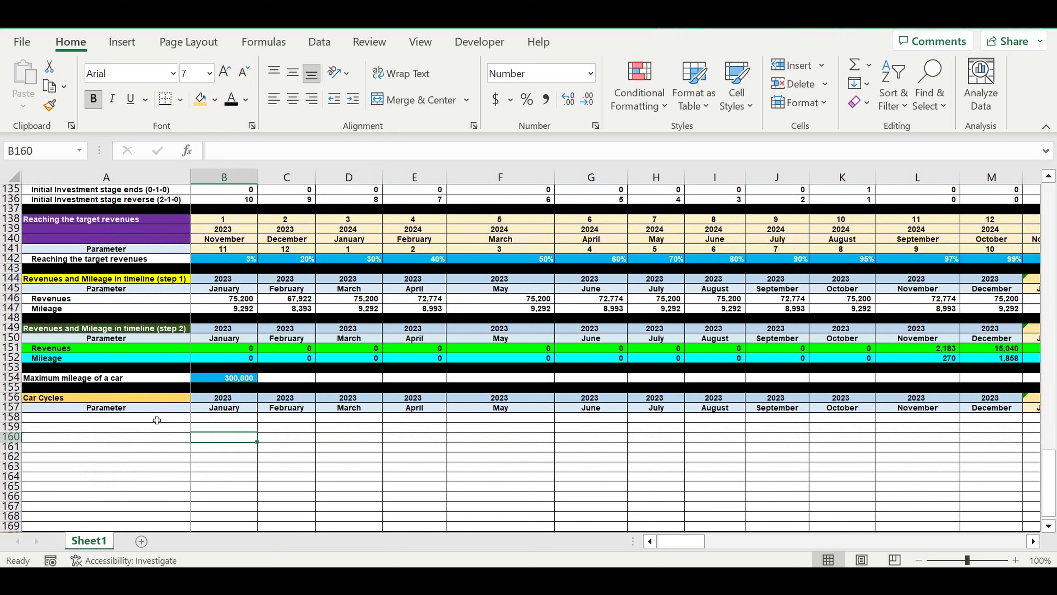
{"action": "left_click", "coordinate": [156, 420]}
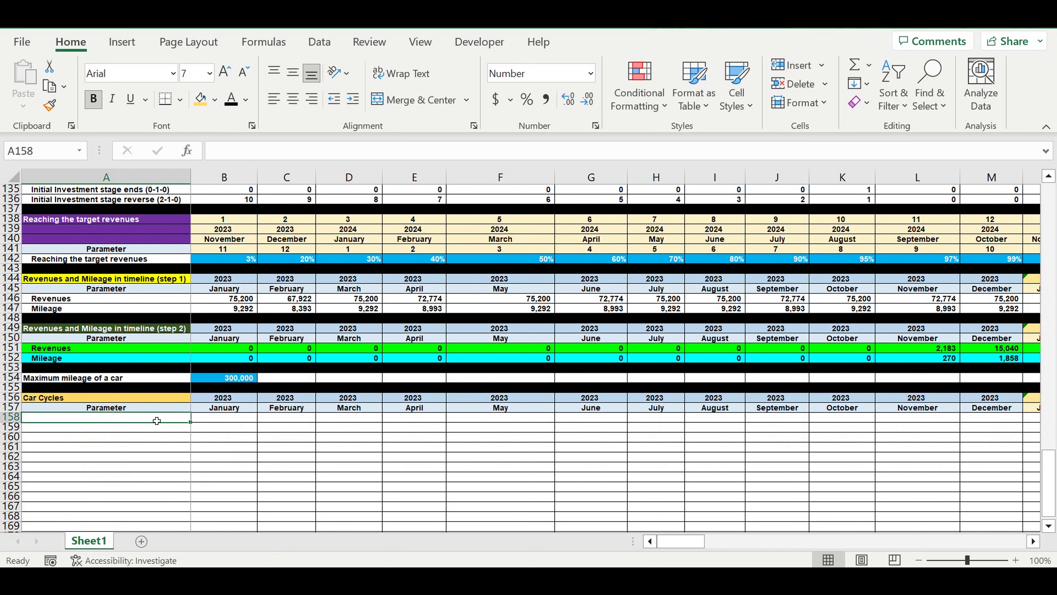
{"action": "type", "text": "Car's"}
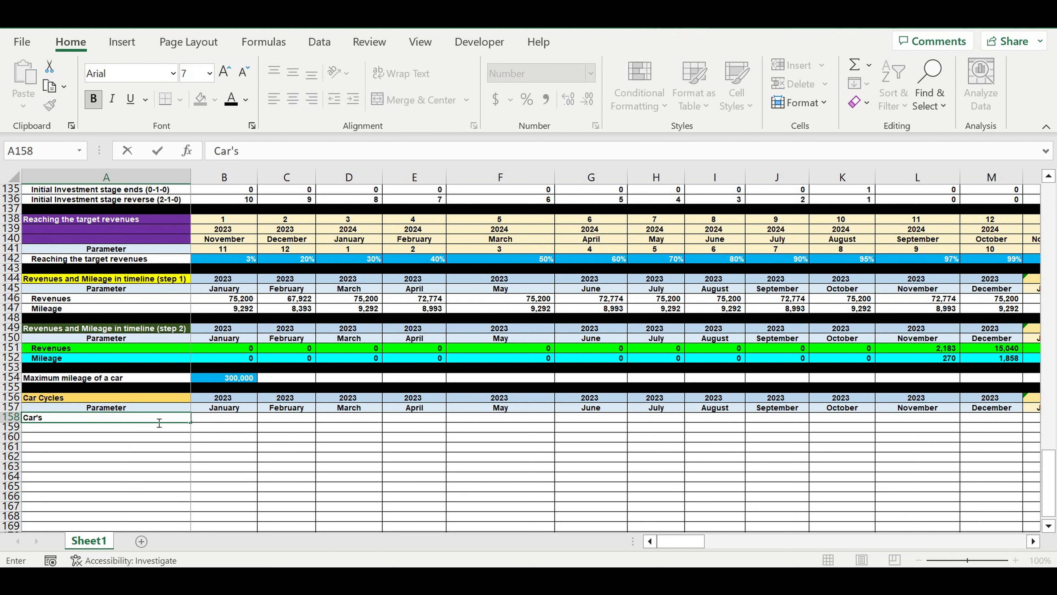
{"action": "type", "text": "odometer"}
{"action": "key", "text": "Return"}
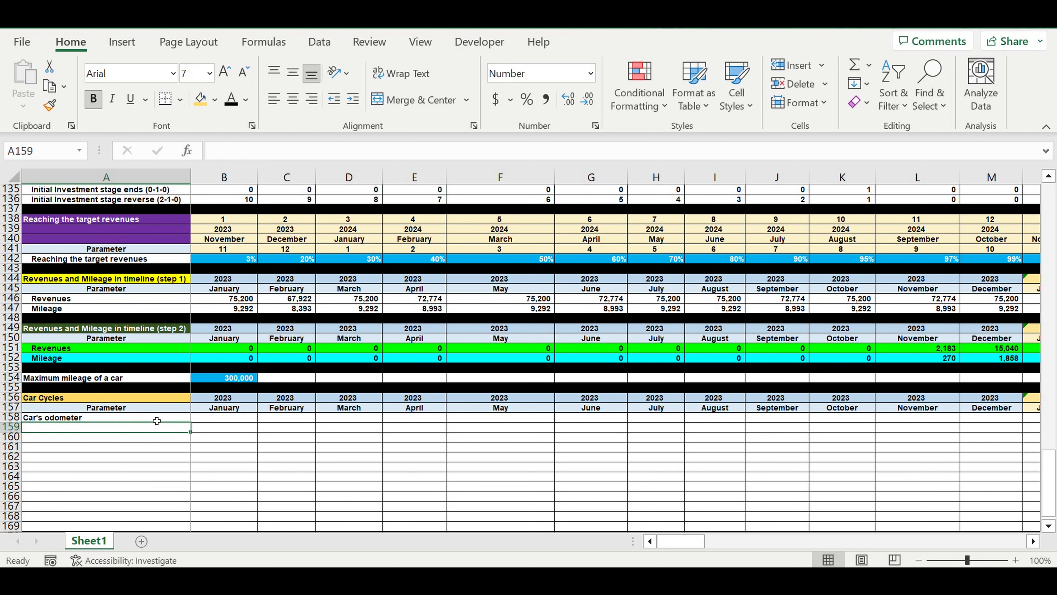
Link the January 2023 odometer cell B158 to the step 2 mileage with =B152
{"action": "left_click", "coordinate": [226, 420]}
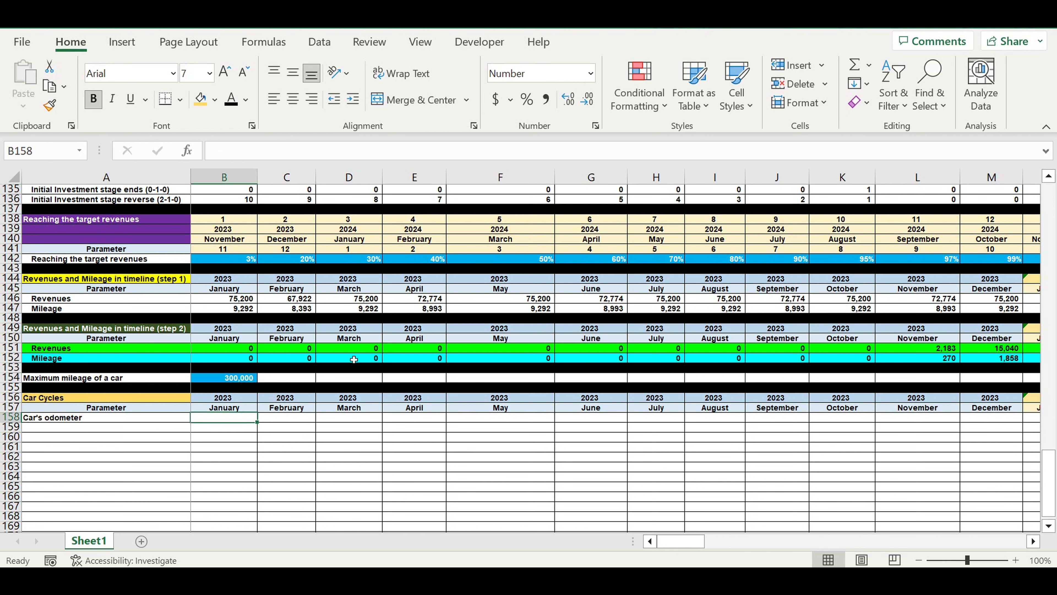
{"action": "type", "text": "="}
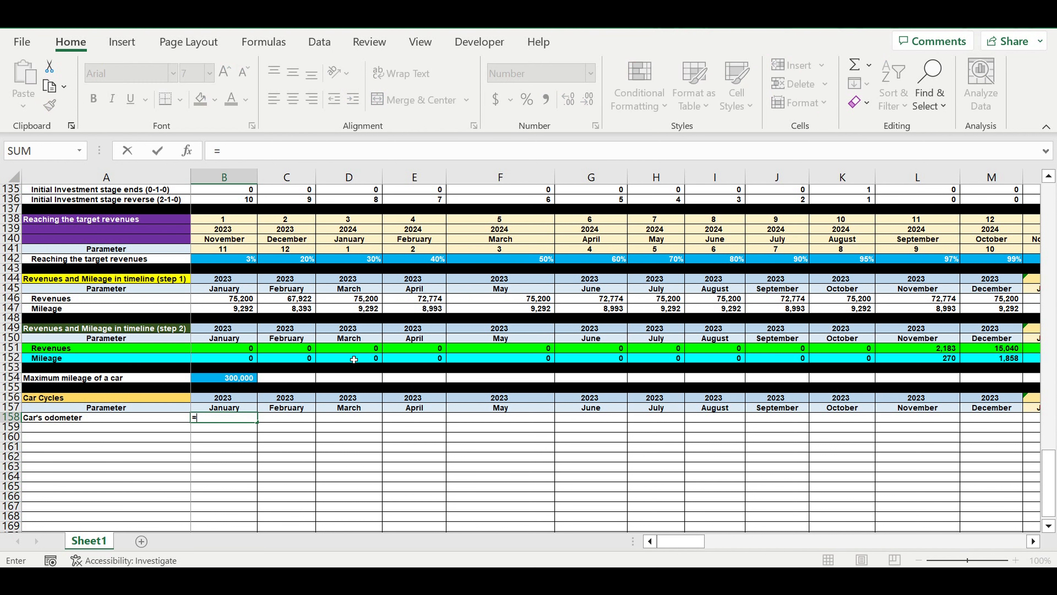
{"action": "left_click", "coordinate": [222, 360]}
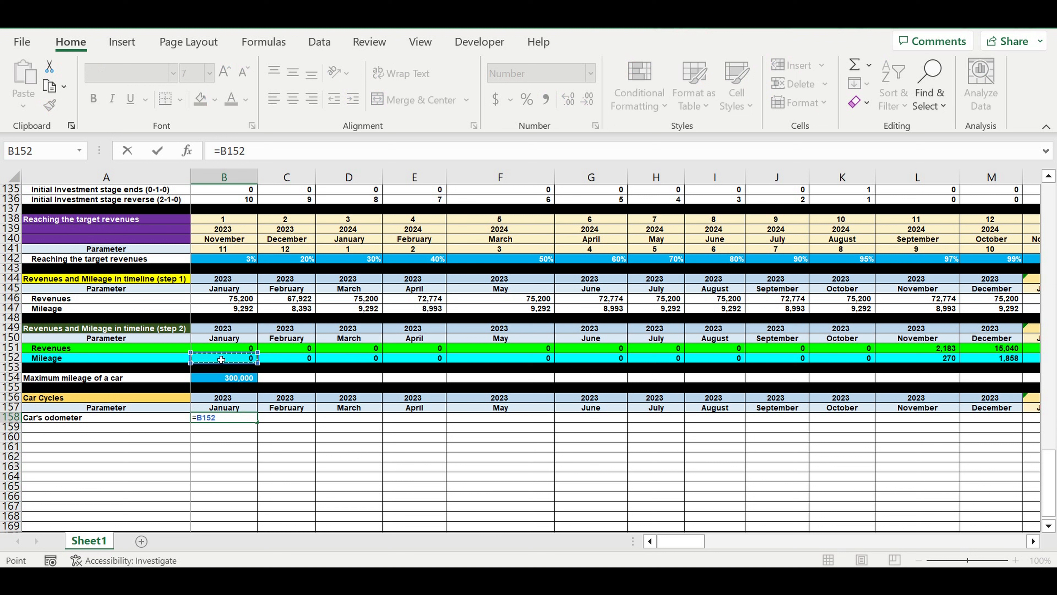
{"action": "key", "text": "Return"}
Begin an IF formula in C158 testing whether B158+C152 is less than or equal to the maximum mileage, $B$154
{"action": "left_click", "coordinate": [292, 418]}
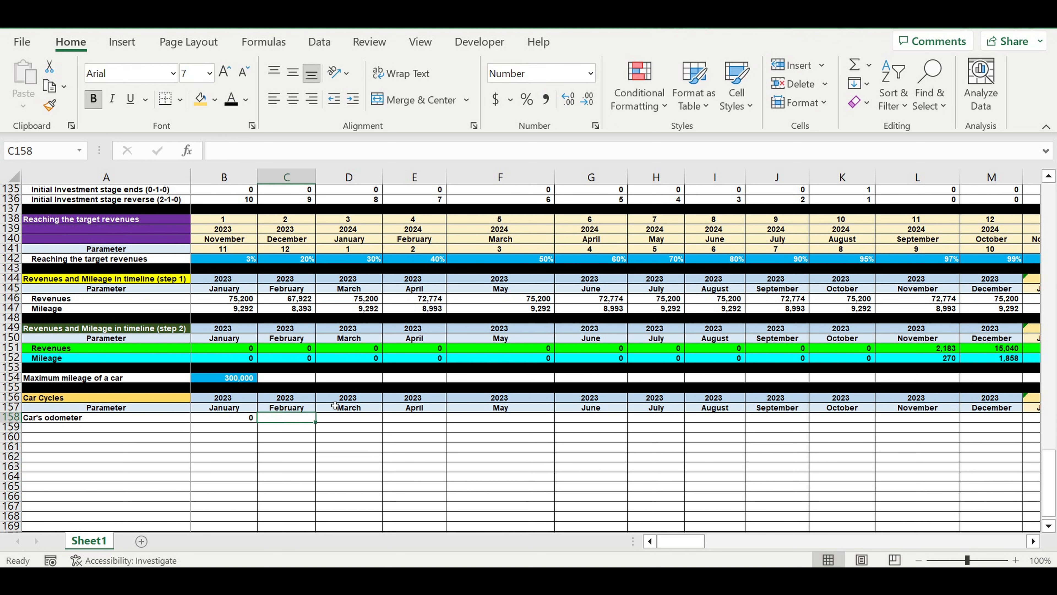
{"action": "type", "text": "="}
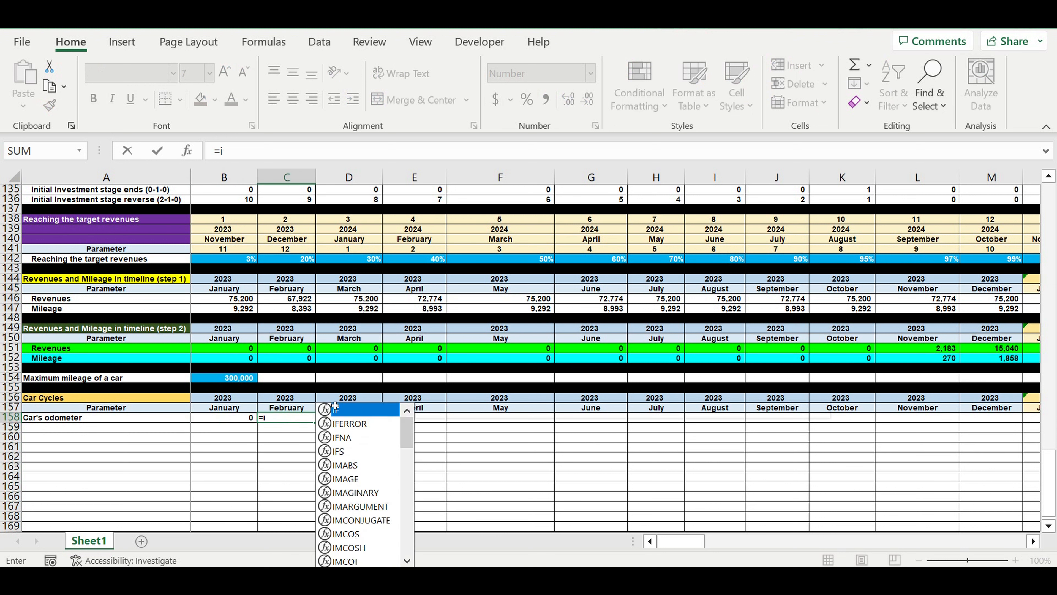
{"action": "type", "text": "if("}
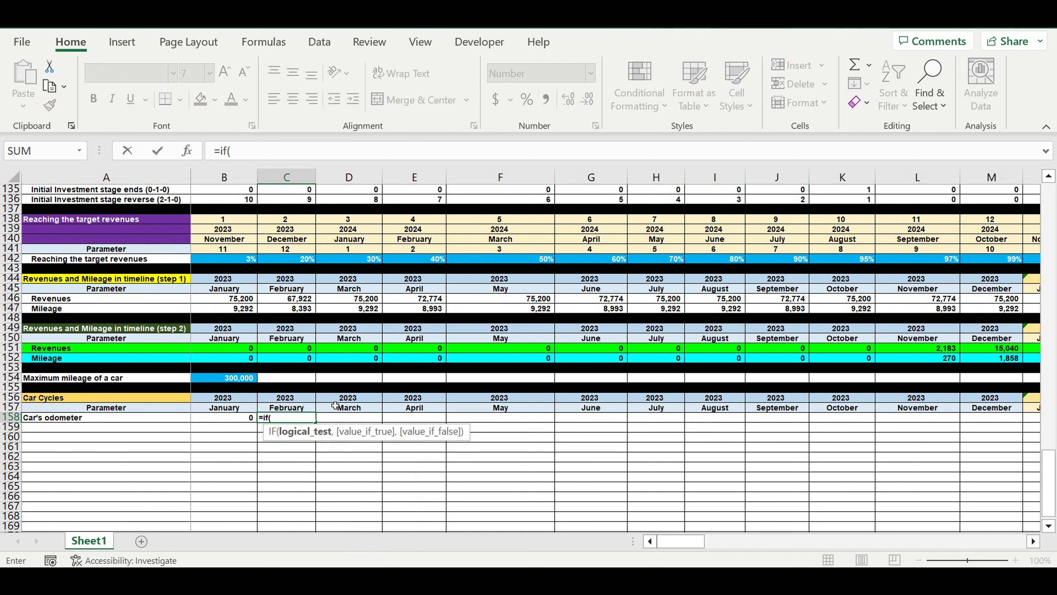
{"action": "left_click", "coordinate": [230, 421]}
{"action": "type", "text": "+"}
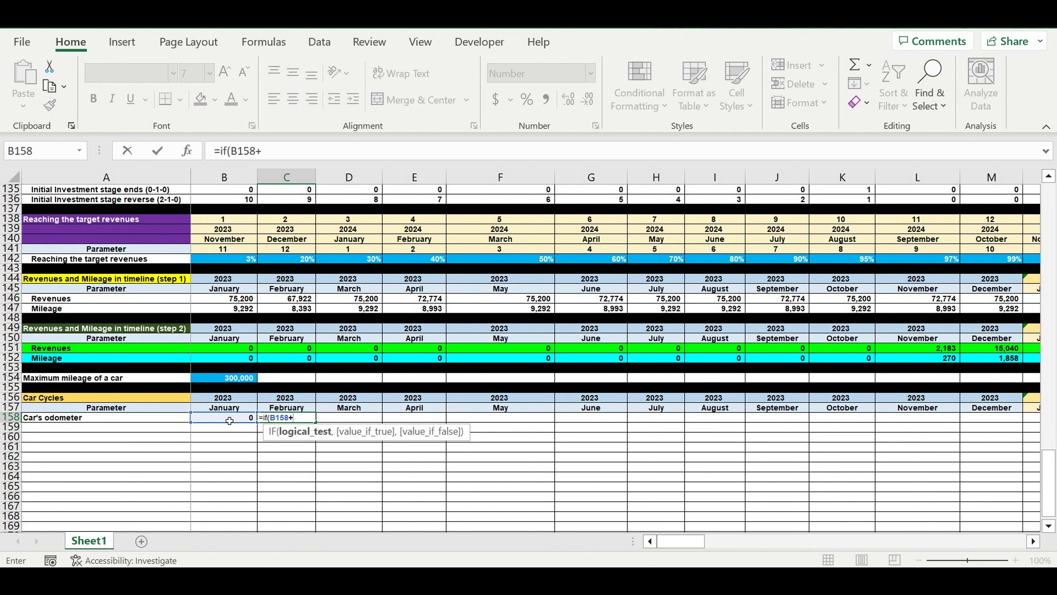
{"action": "left_click", "coordinate": [293, 360]}
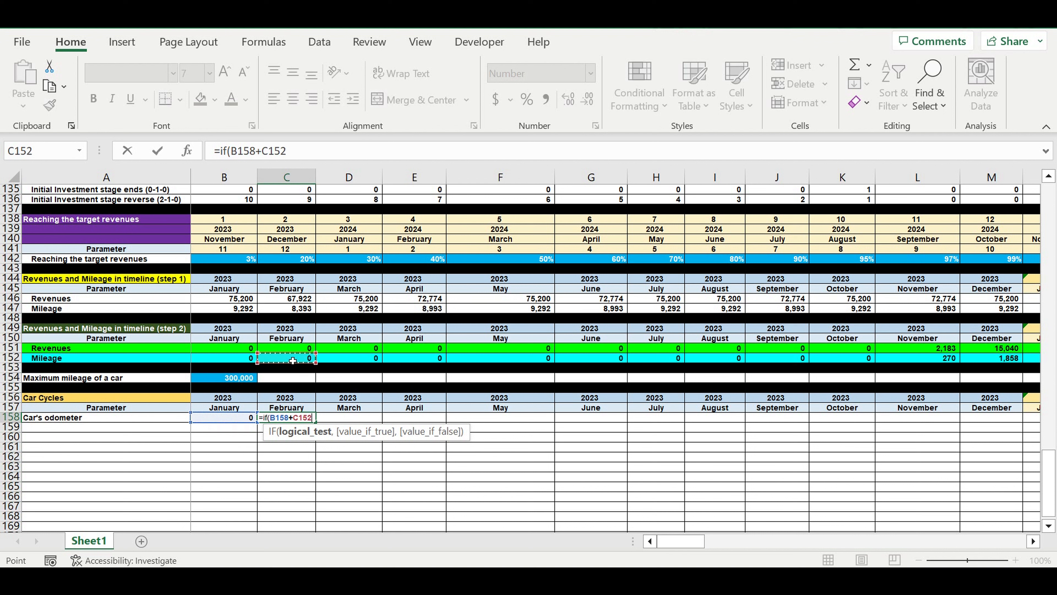
{"action": "type", "text": "<="}
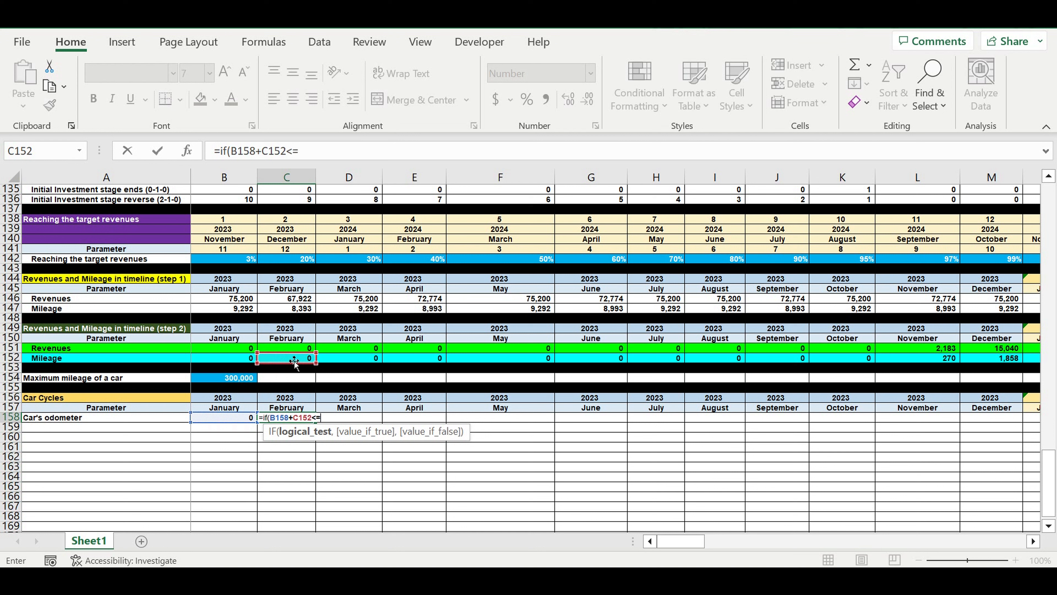
{"action": "left_click", "coordinate": [225, 379]}
{"action": "left_click", "coordinate": [299, 151]}
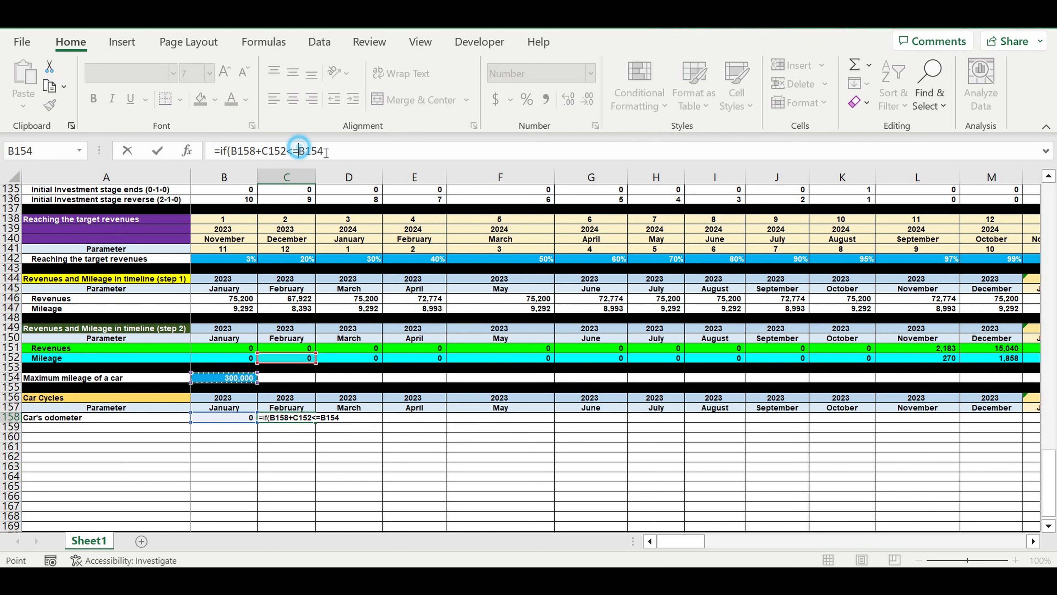
{"action": "type", "text": "$"}
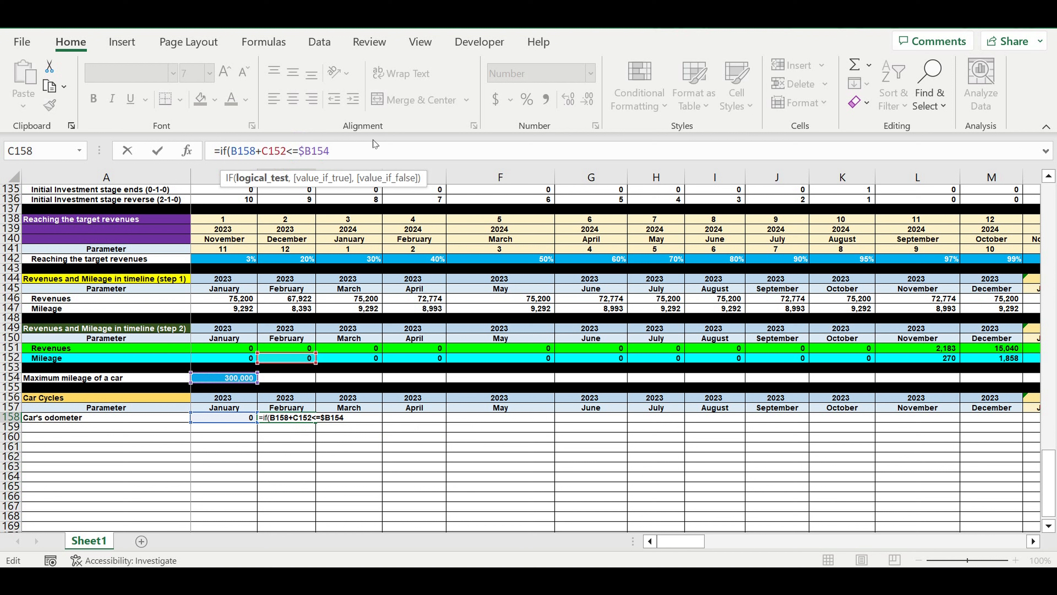
{"action": "type", "text": "$"}
{"action": "left_click", "coordinate": [366, 146]}
{"action": "type", "text": ","}
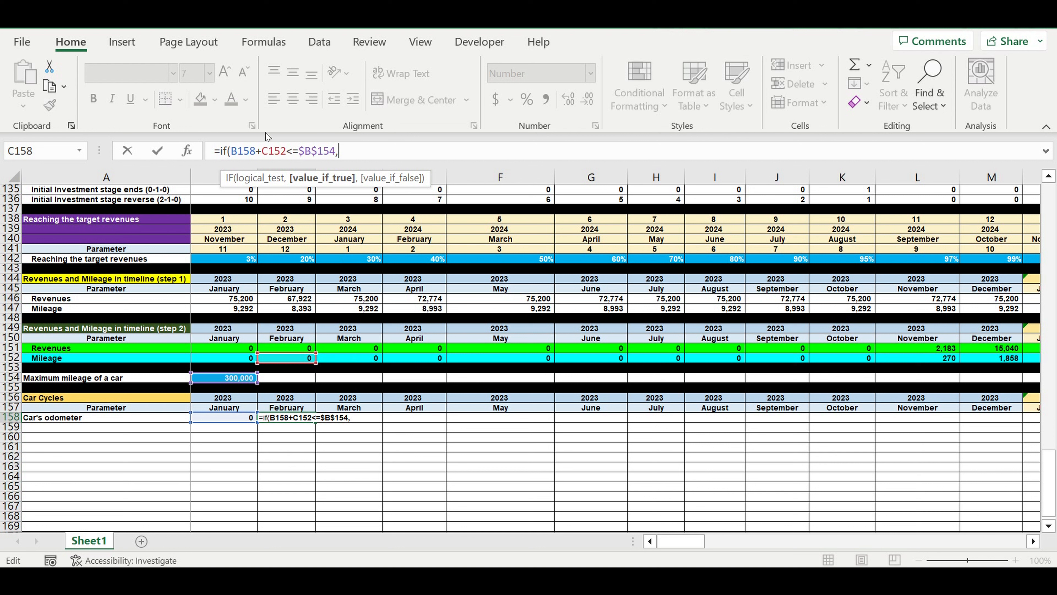
Reuse B158+C152 from the test as the value-if-true argument of the C158 formula
{"action": "left_click_drag", "start_coordinate": [232, 151], "coordinate": [288, 155]}
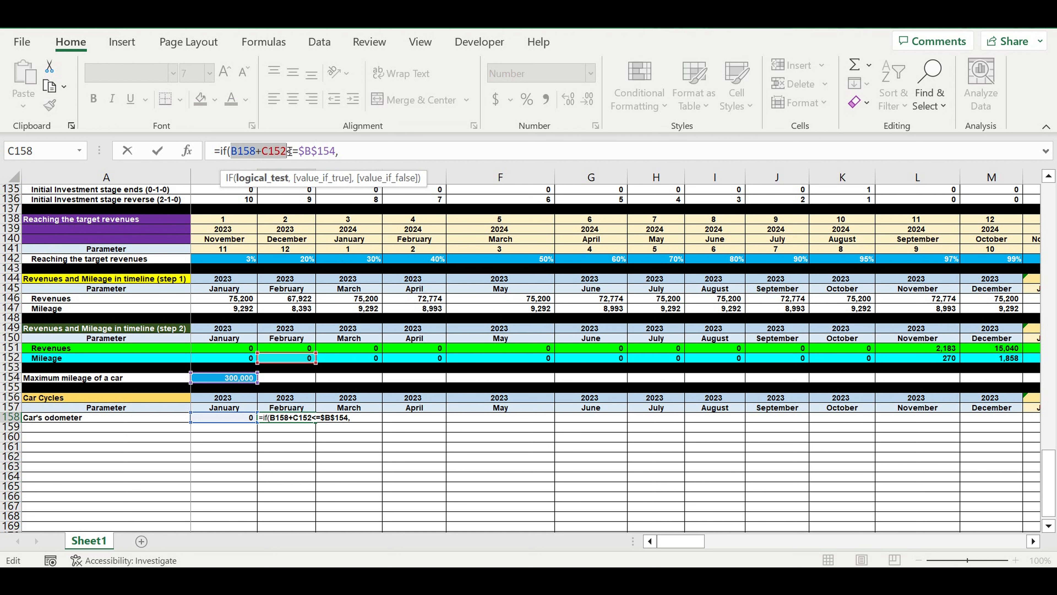
{"action": "left_click", "coordinate": [353, 152]}
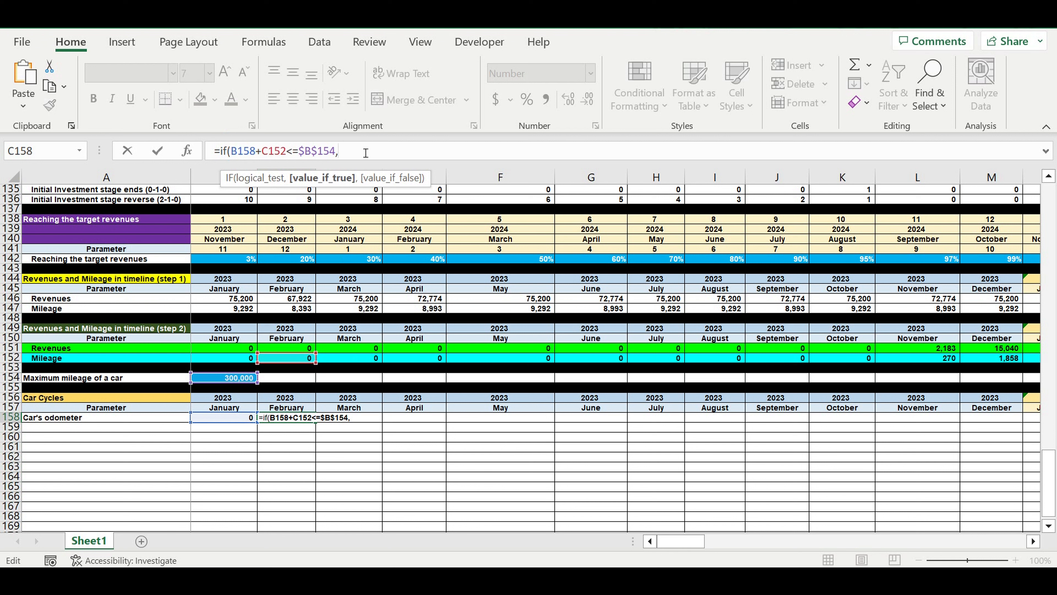
{"action": "key", "text": "ctrl+v"}
{"action": "type", "text": ","}
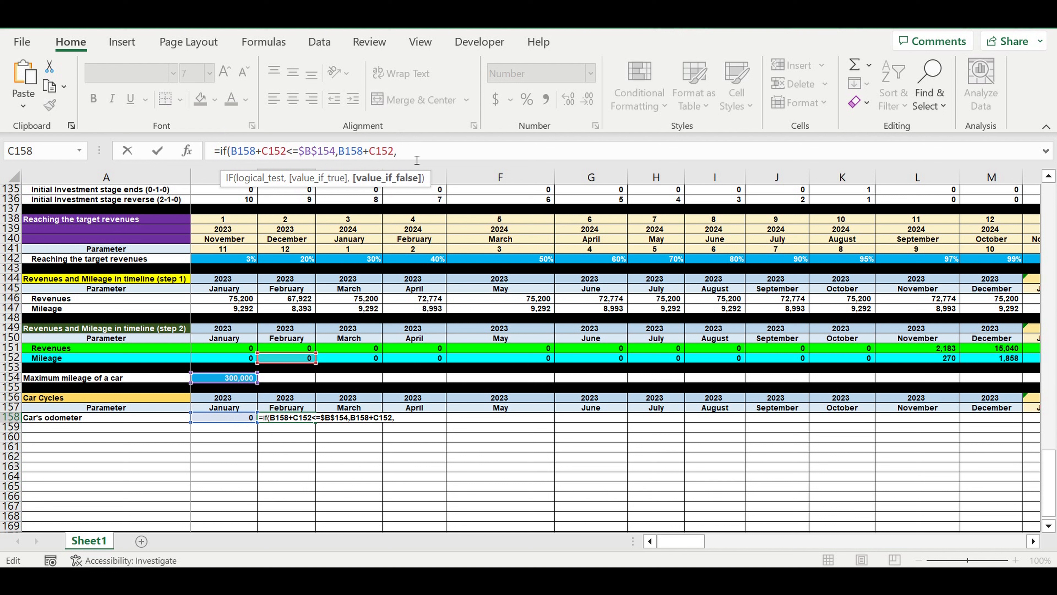
Nest a copy of the IF expression as the value-if-false argument and change its comparison to B158+C152>$B$154
{"action": "left_click_drag", "start_coordinate": [423, 155], "coordinate": [224, 152]}
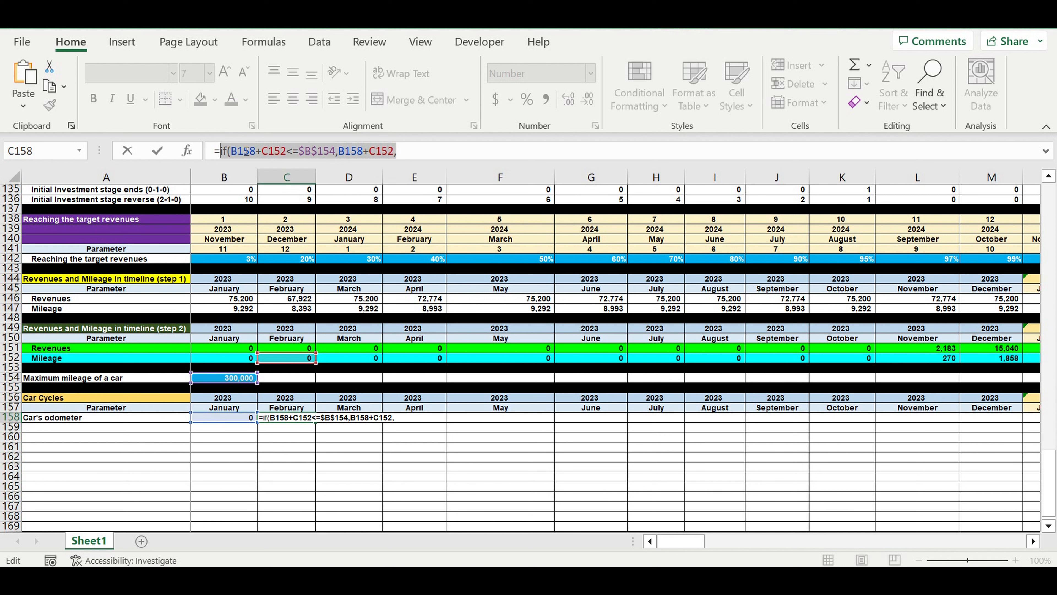
{"action": "key", "text": "ctrl+c"}
{"action": "left_click", "coordinate": [438, 162]}
{"action": "key", "text": "ctrl+v"}
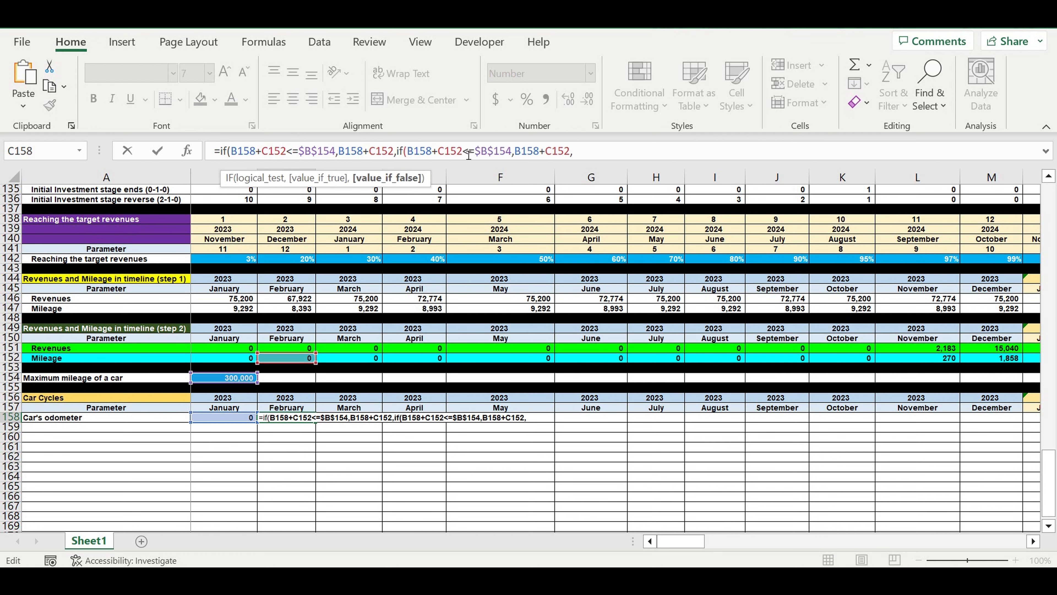
{"action": "left_click_drag", "start_coordinate": [462, 153], "coordinate": [475, 153]}
{"action": "type", "text": ">"}
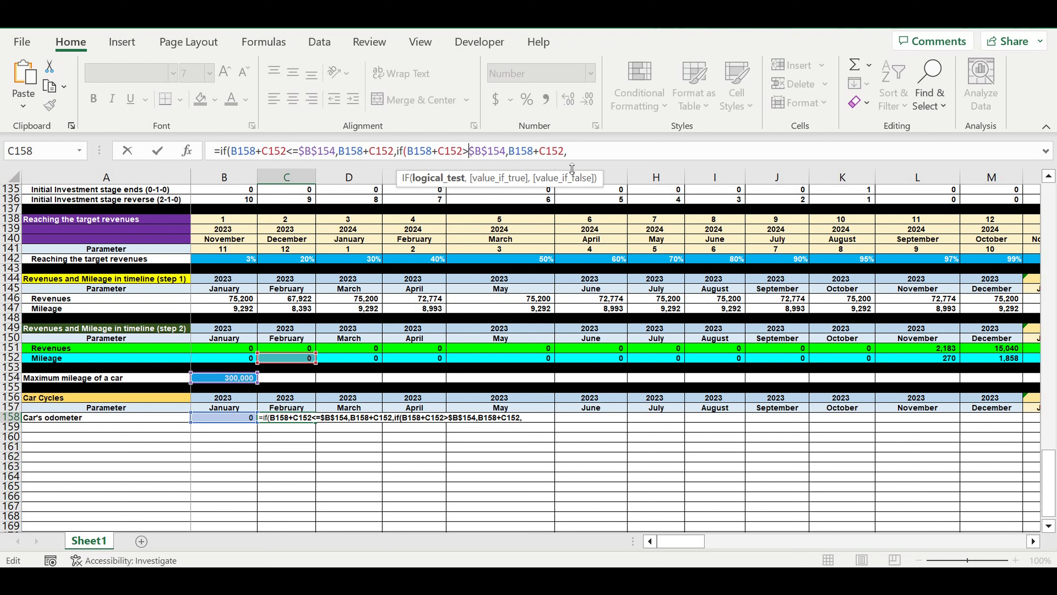
Make the nested IF return B158+C152-$B$154, otherwise 0, and complete the C158 formula
{"action": "left_click", "coordinate": [567, 153]}
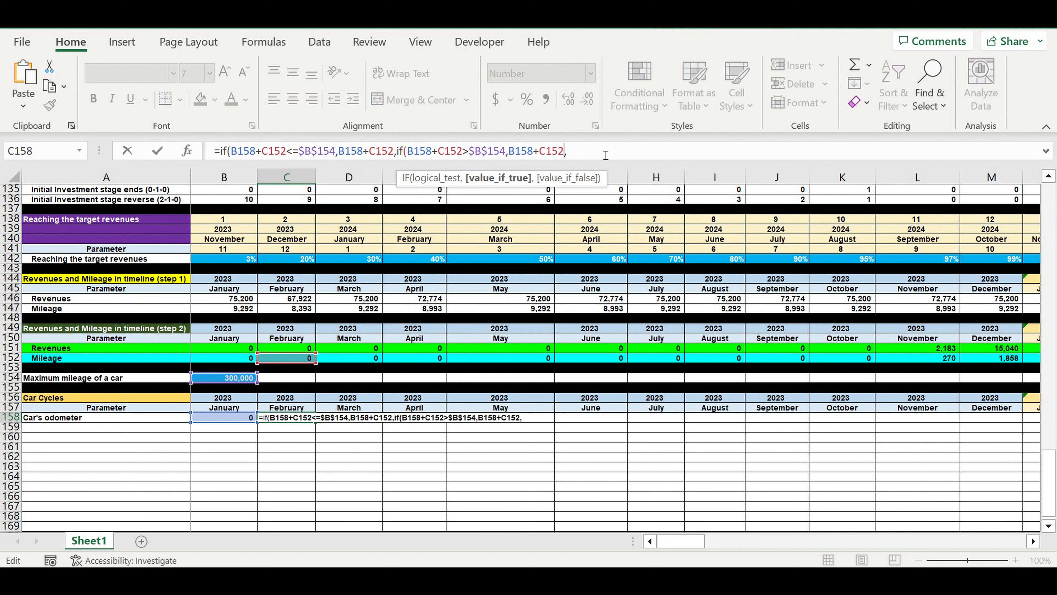
{"action": "type", "text": "-"}
{"action": "left_click", "coordinate": [234, 381]}
{"action": "left_click", "coordinate": [568, 151]}
{"action": "type", "text": "$B154"}
{"action": "key", "text": "Right"}
{"action": "type", "text": "$"}
{"action": "left_click", "coordinate": [623, 149]}
{"action": "type", "text": "0))"}
{"action": "key", "text": "Return"}
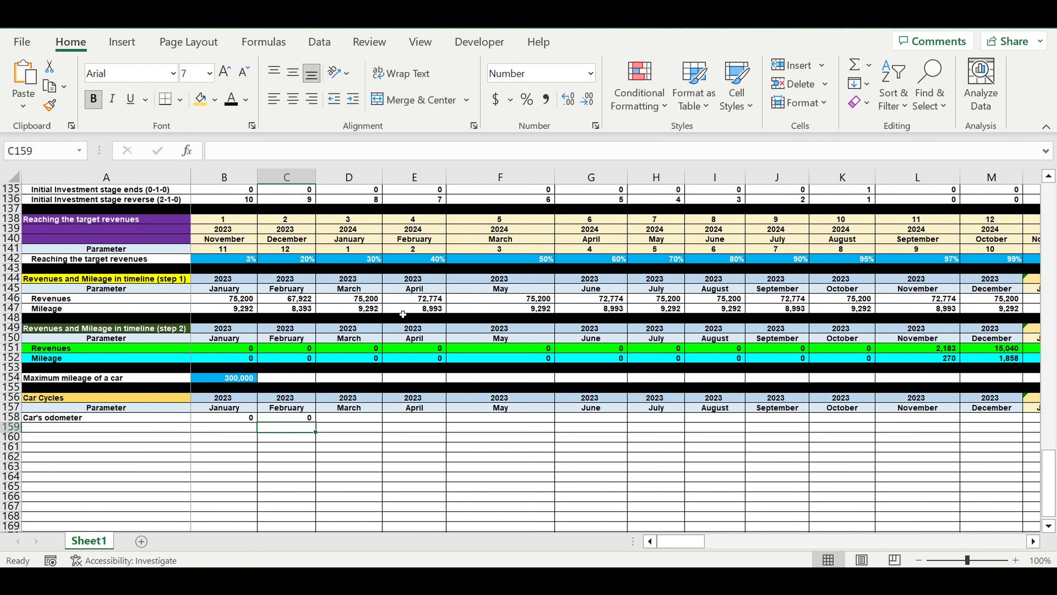
Fill the odometer formula from C158 across to R158 (May 2024) and check the values from November 2023 onward
{"action": "left_click", "coordinate": [284, 418]}
{"action": "left_click_drag", "start_coordinate": [316, 421], "coordinate": [913, 418]}
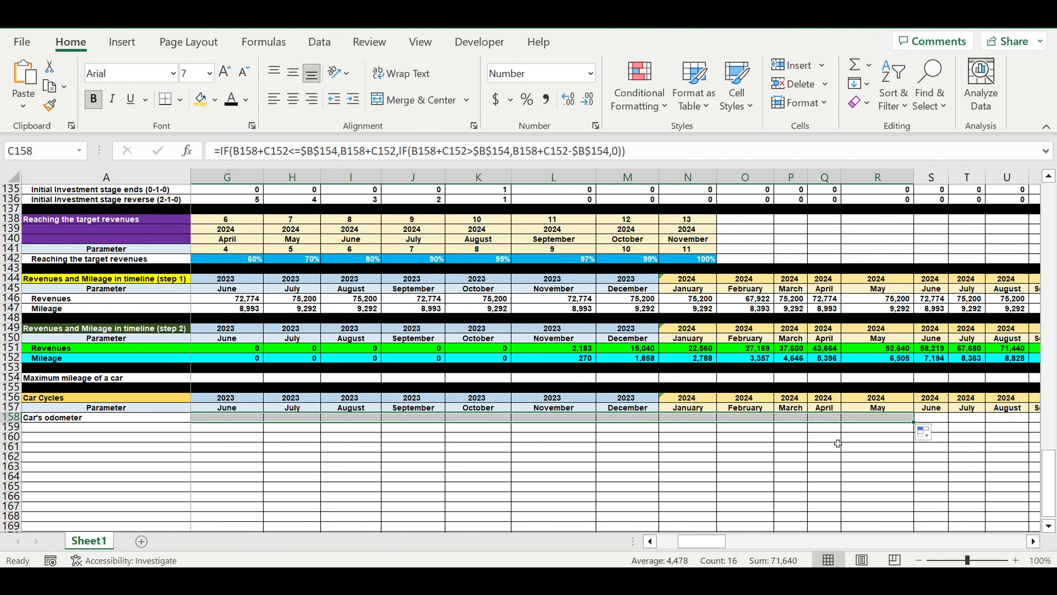
{"action": "left_click", "coordinate": [686, 456]}
{"action": "left_click_drag", "start_coordinate": [576, 420], "coordinate": [903, 420]}
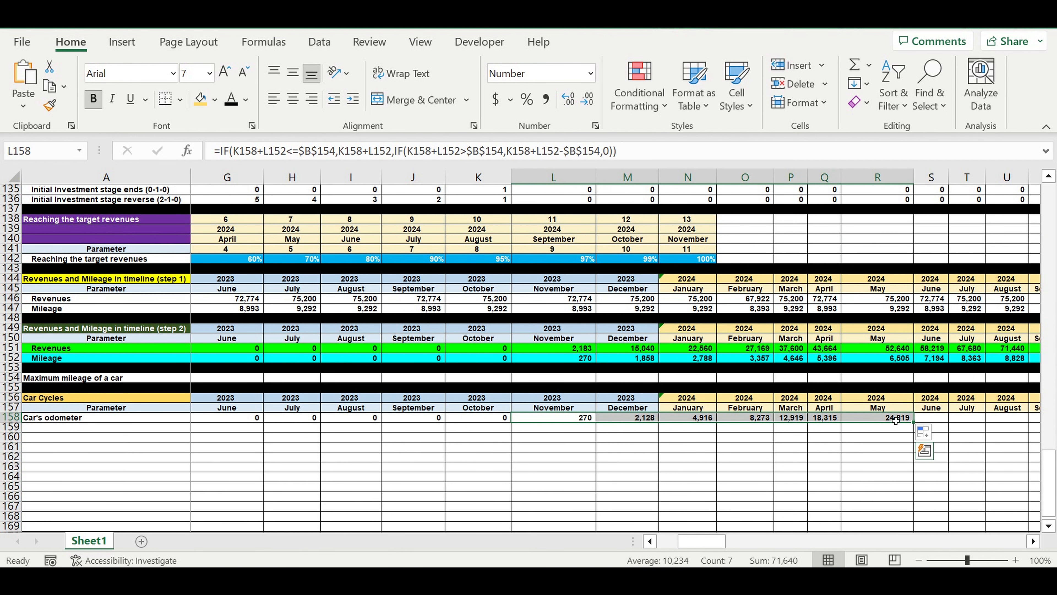
Extend the odometer formula from R158 across the remaining months to DQ158 (December 2032)
{"action": "left_click", "coordinate": [897, 419]}
{"action": "left_click_drag", "start_coordinate": [918, 427], "coordinate": [957, 421]}
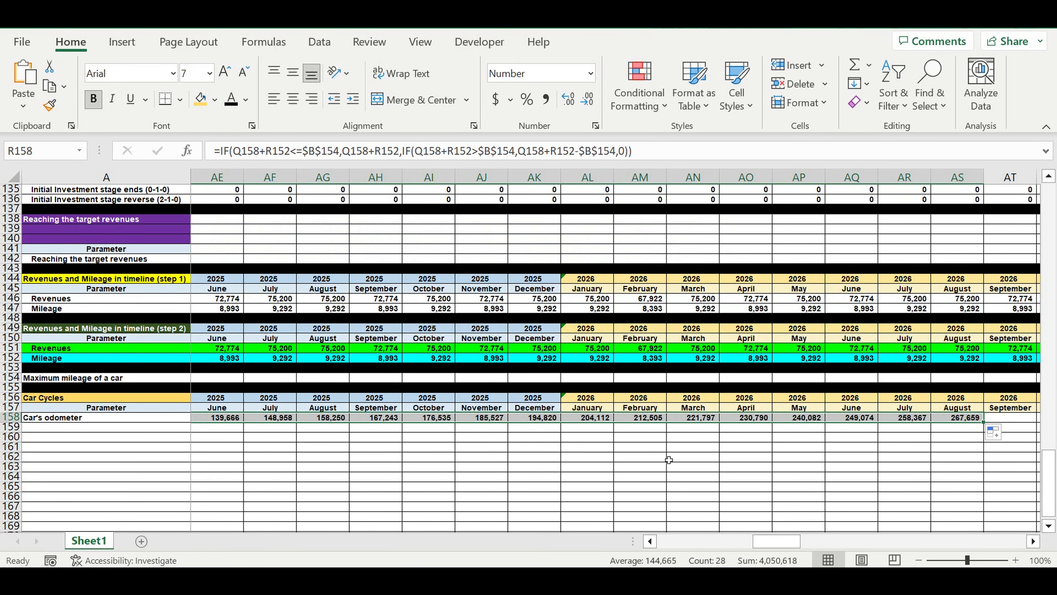
{"action": "left_click_drag", "start_coordinate": [983, 422], "coordinate": [633, 443]}
{"action": "left_click_drag", "start_coordinate": [764, 441], "coordinate": [754, 442]}
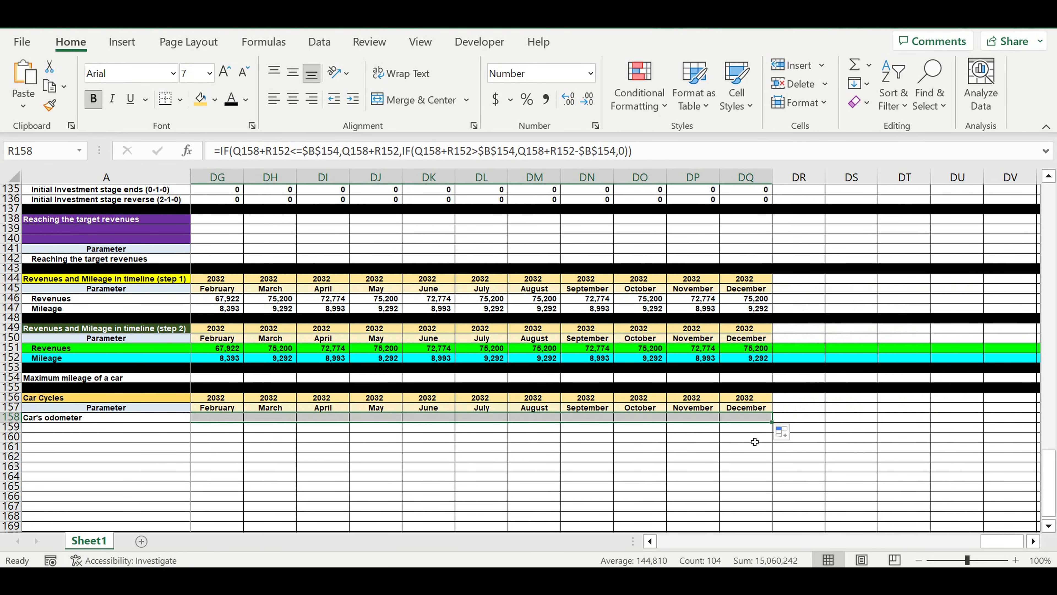
{"action": "left_click", "coordinate": [661, 457]}
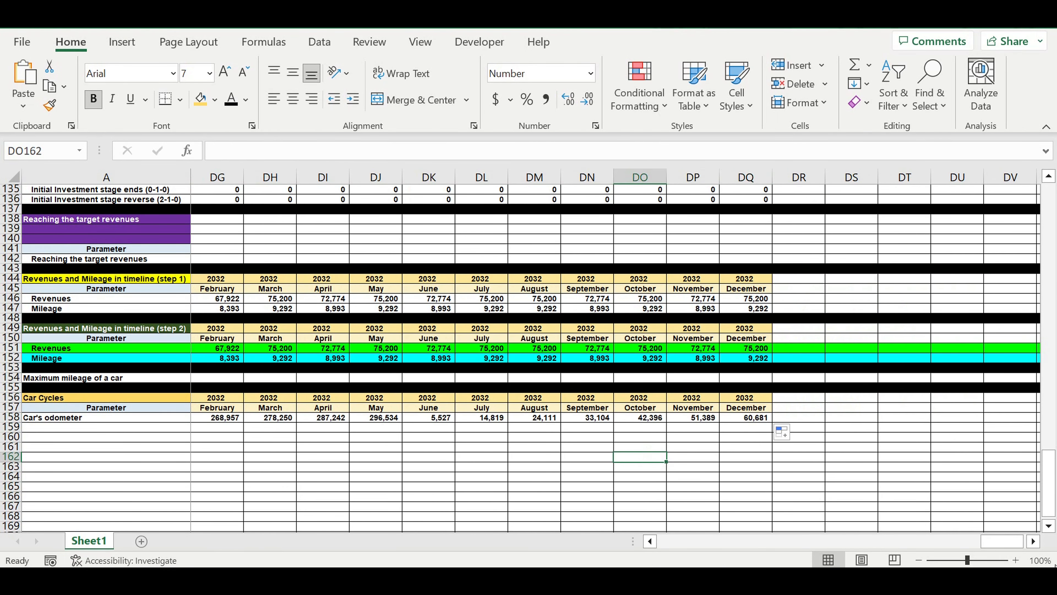
Check the Car's odometer row along the timeline, comparing the November and December 2026 cells, AV158 and AW158
{"action": "left_click_drag", "start_coordinate": [1001, 545], "coordinate": [681, 541]}
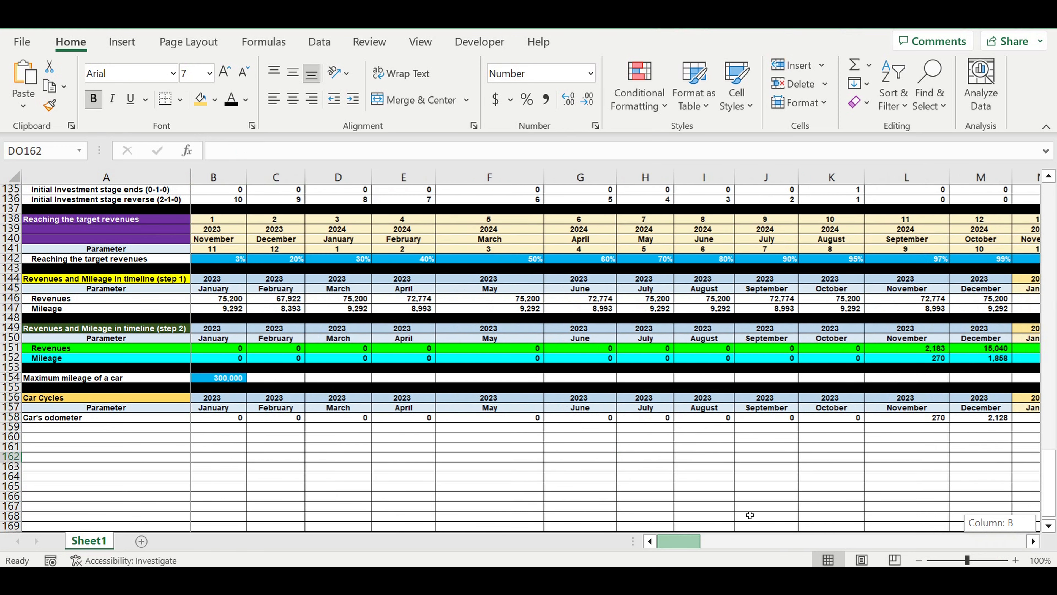
{"action": "left_click", "coordinate": [1033, 541]}
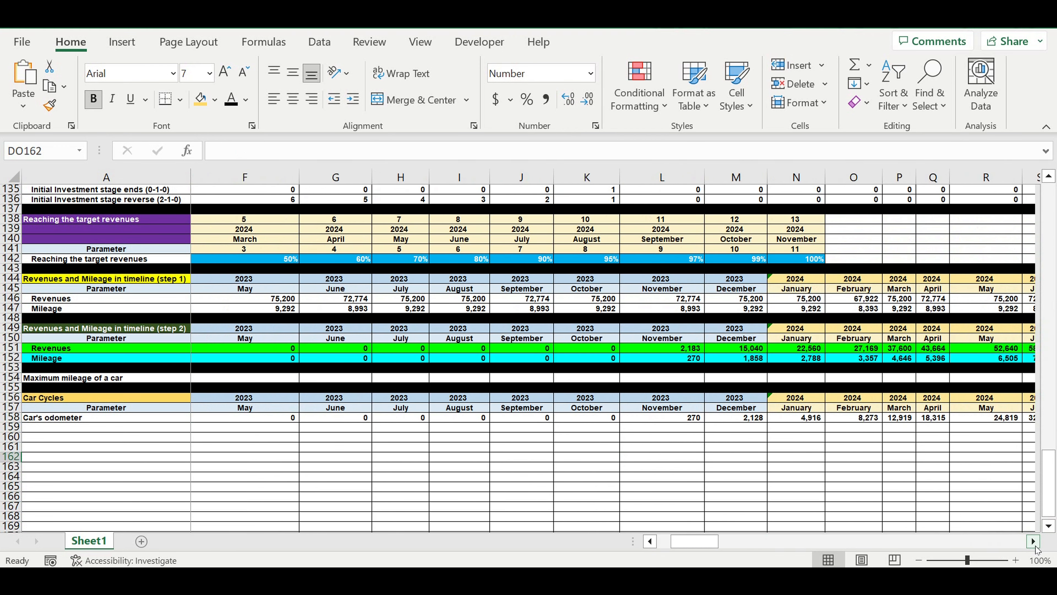
{"action": "left_click_drag", "start_coordinate": [1033, 541], "coordinate": [1033, 541]}
{"action": "left_click", "coordinate": [791, 422]}
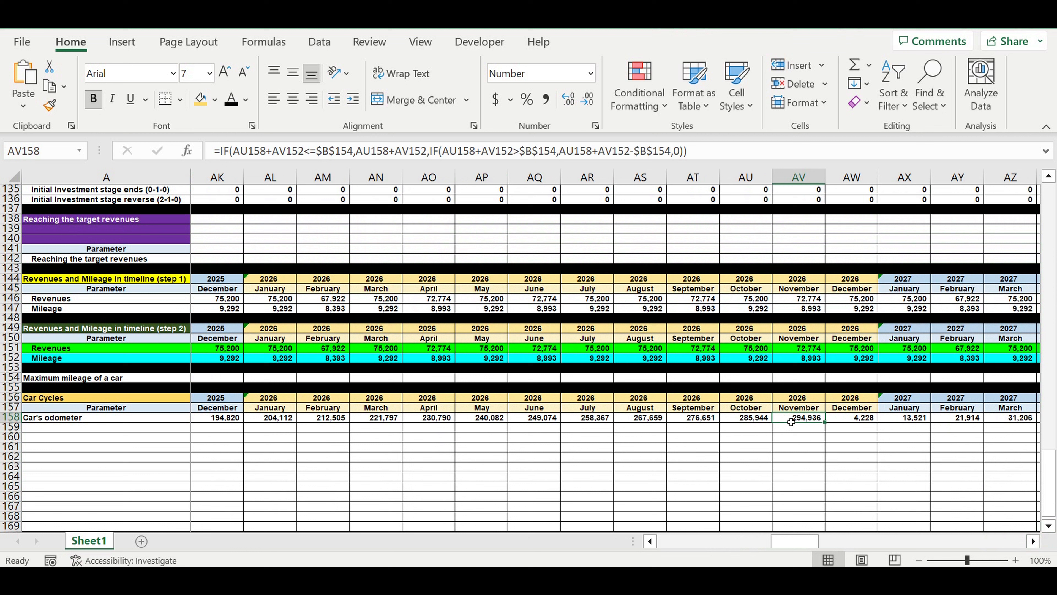
{"action": "left_click", "coordinate": [868, 420]}
{"action": "left_click", "coordinate": [791, 415]}
{"action": "left_click", "coordinate": [866, 421]}
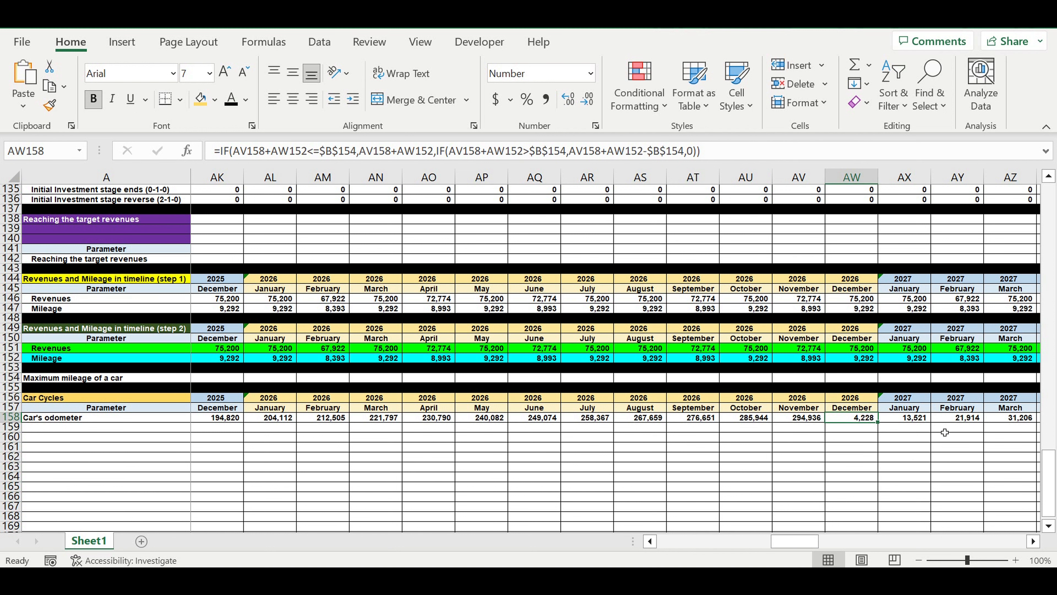
Indent the Car's odometer label in A158 by one level
{"action": "left_click_drag", "start_coordinate": [796, 542], "coordinate": [680, 548]}
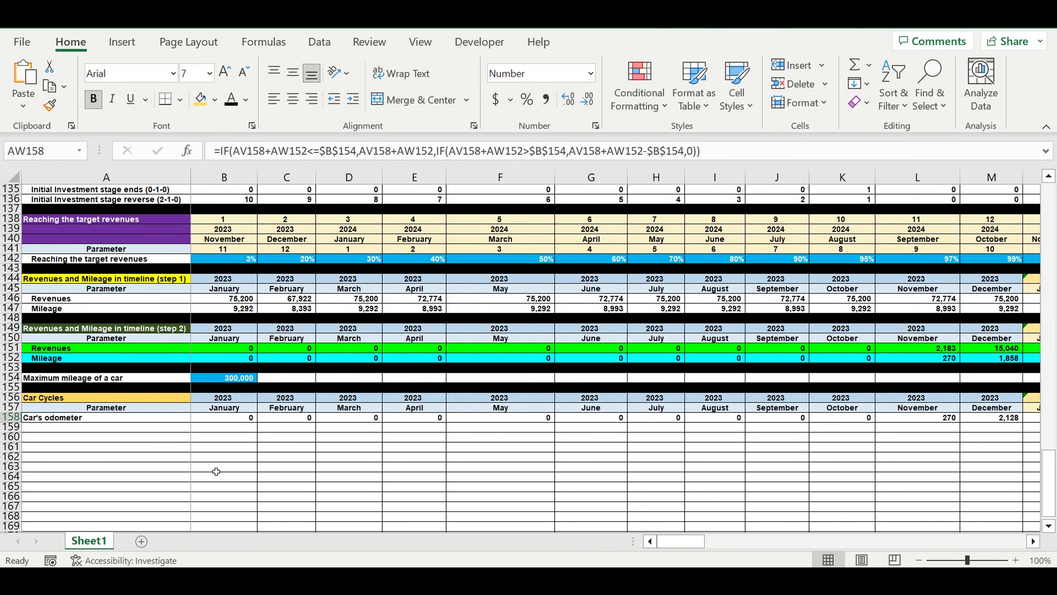
{"action": "left_click", "coordinate": [54, 418]}
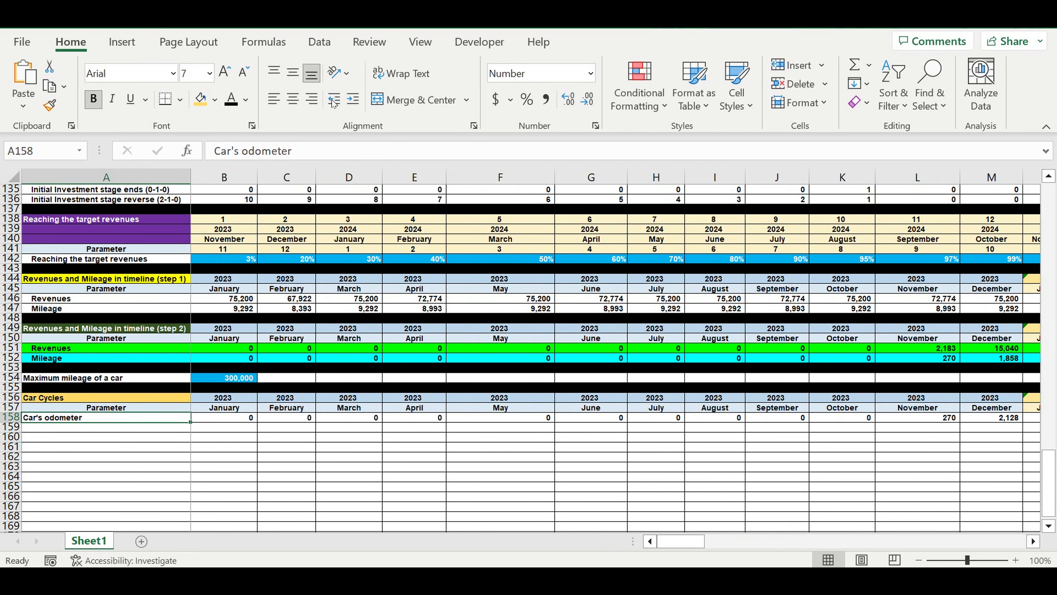
{"action": "left_click", "coordinate": [352, 98]}
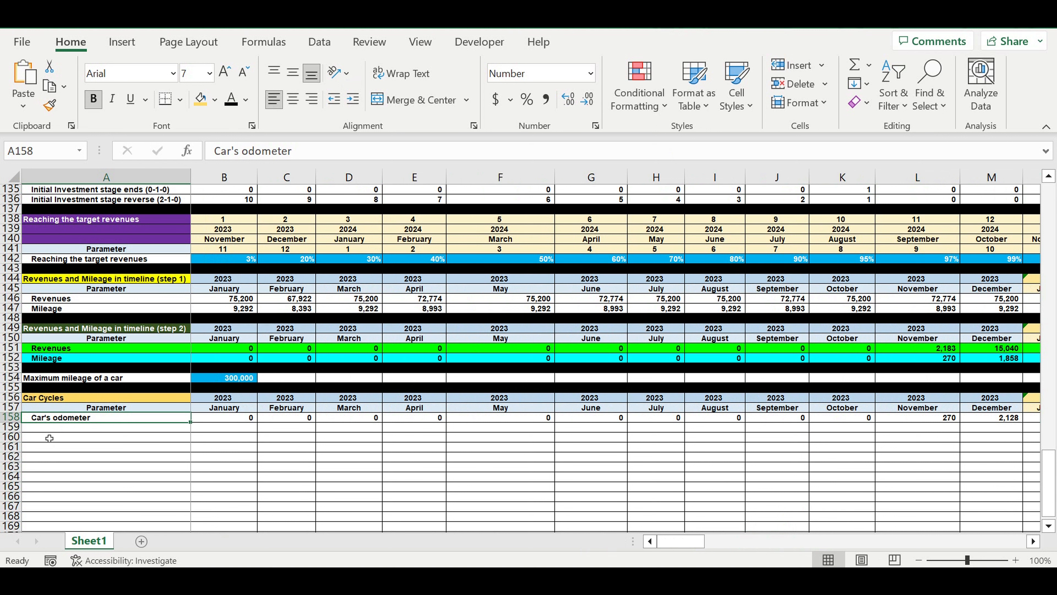
Fill all of row 159 with black as a separator below the Car Cycles block
{"action": "left_click", "coordinate": [16, 426]}
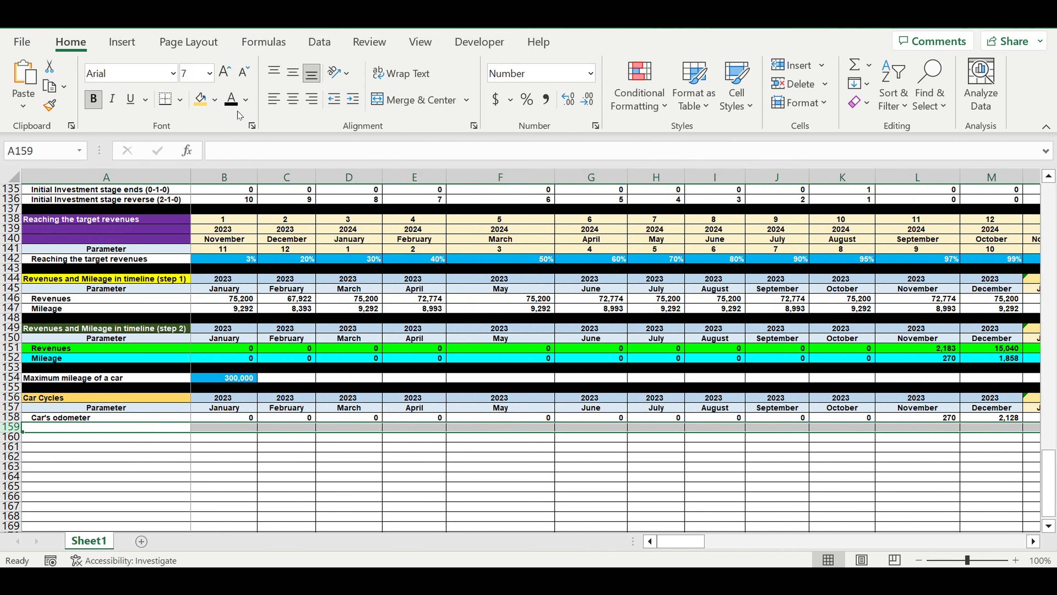
{"action": "left_click", "coordinate": [214, 100]}
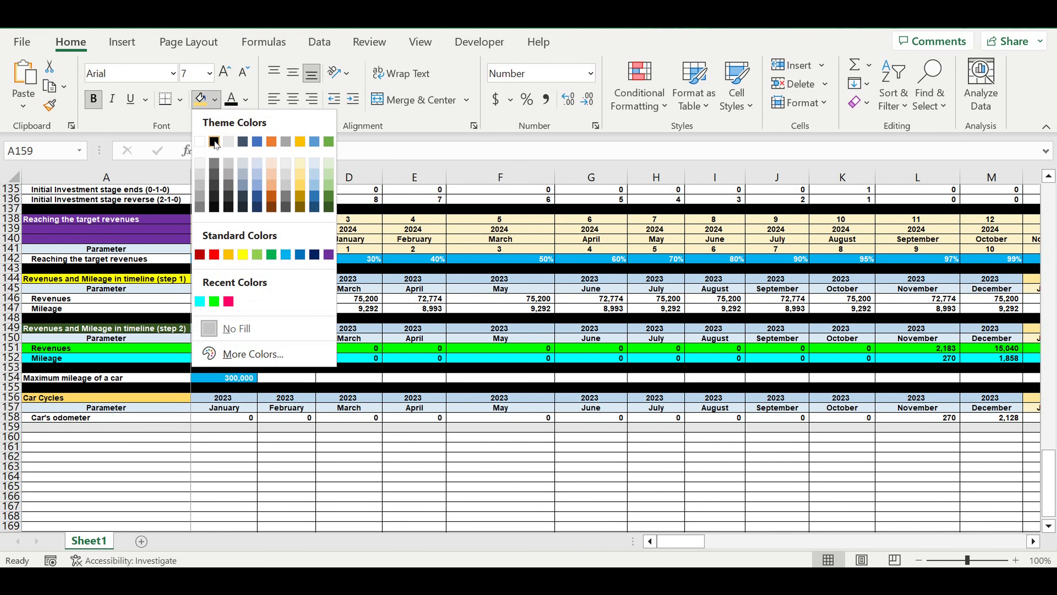
{"action": "left_click", "coordinate": [214, 133]}
{"action": "left_click", "coordinate": [342, 389]}
Enter the block title "Periodic dealership mainrenance" in A160, below the black separator row
{"action": "scroll", "coordinate": [232, 408], "scroll_direction": "down", "scroll_amount": 3}
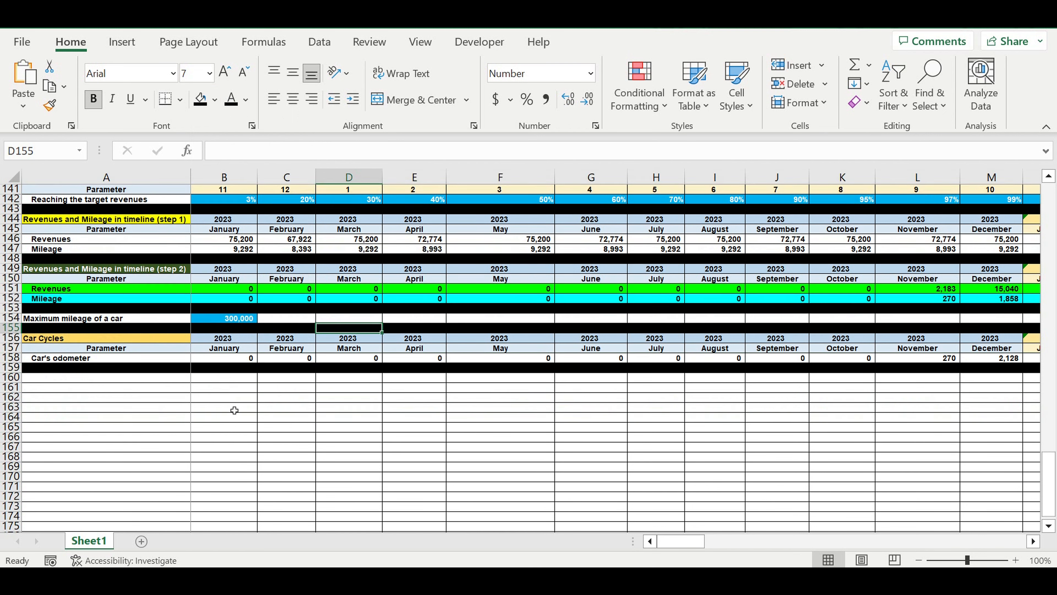
{"action": "left_click", "coordinate": [161, 350]}
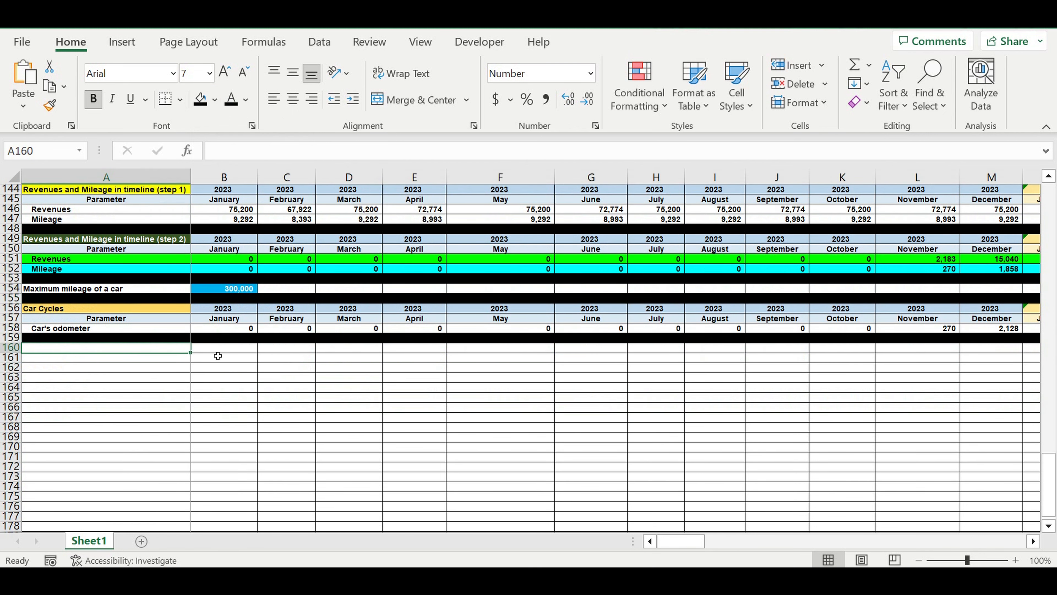
{"action": "type", "text": "Regu"}
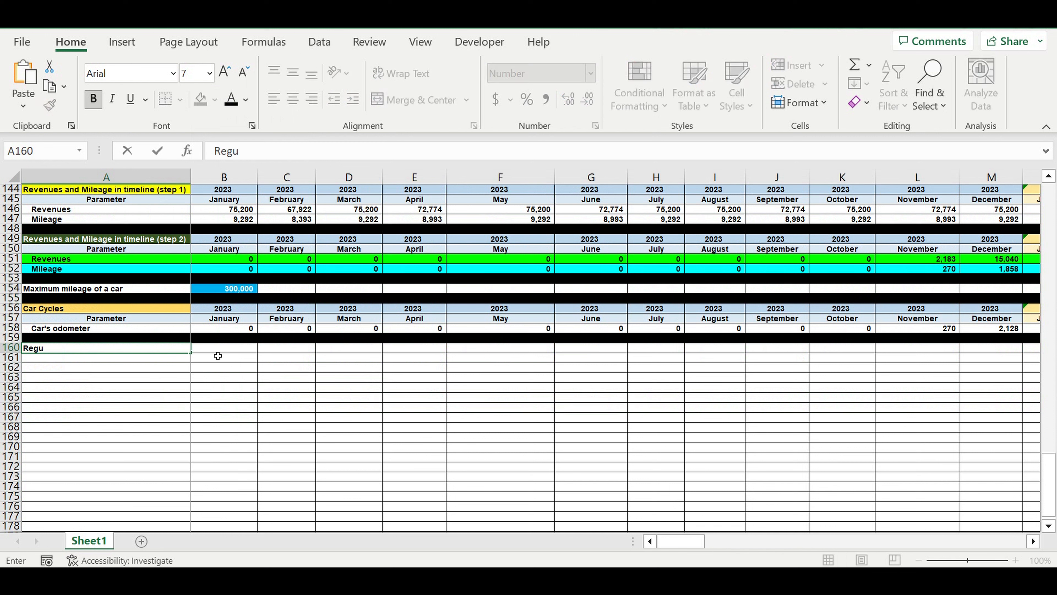
{"action": "key", "text": "BackSpace"}
{"action": "key", "text": "BackSpace"}
{"action": "key", "text": "BackSpace"}
{"action": "key", "text": "BackSpace"}
{"action": "key", "text": "BackSpace"}
{"action": "type", "text": "Periodic dealership"}
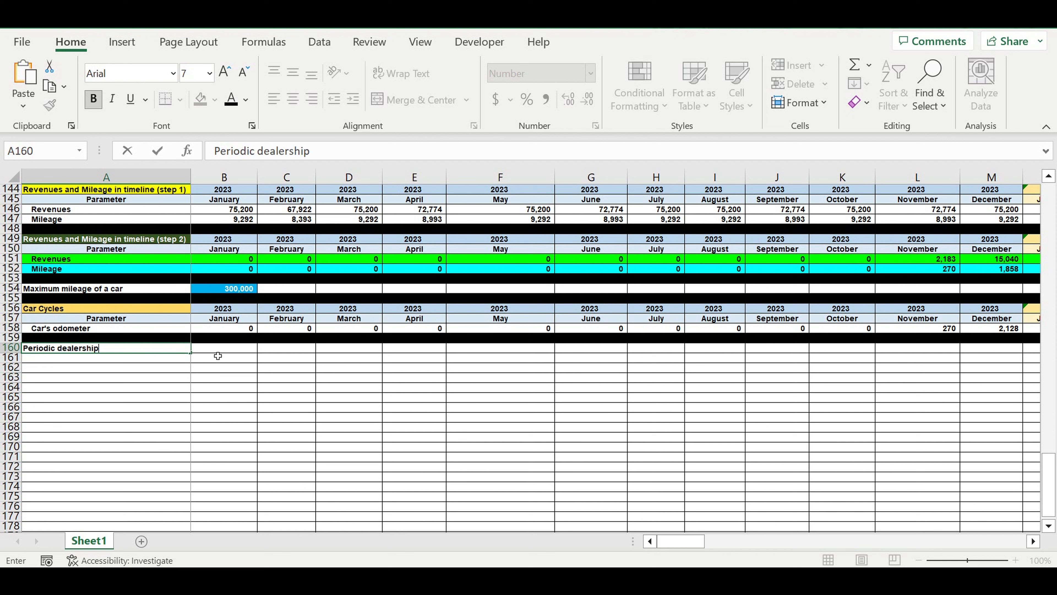
{"action": "type", "text": " mainrenance"}
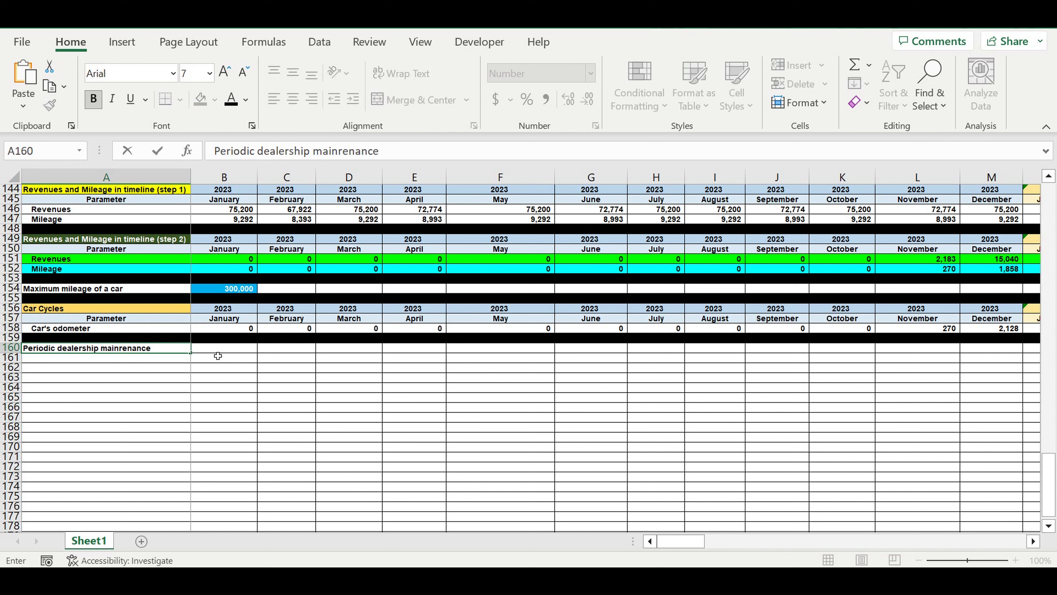
{"action": "key", "text": "Return"}
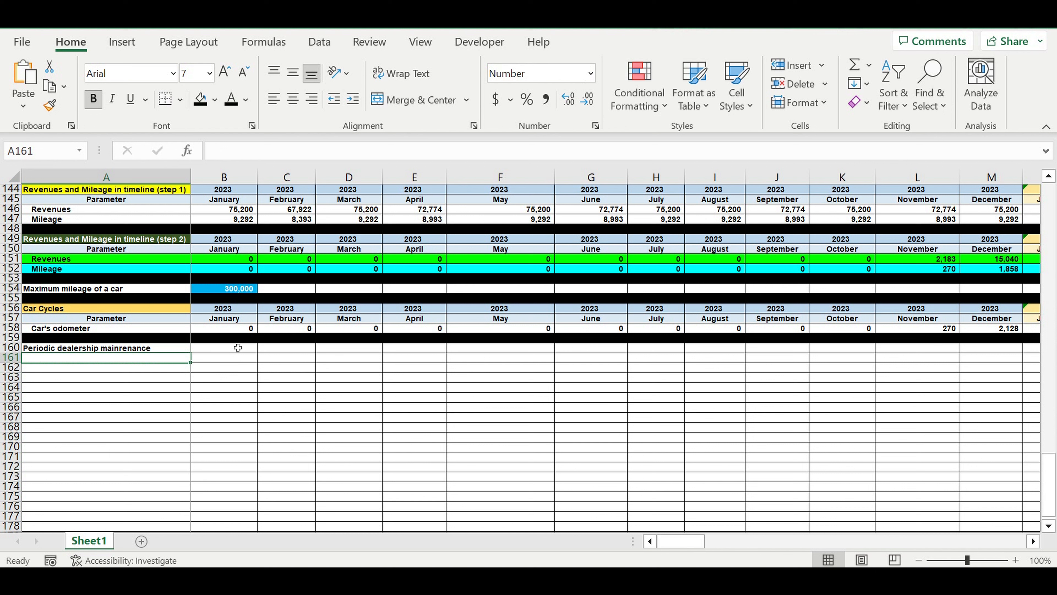
Enter the column headers "Mileage" in A161 and "$/service" in B161
{"action": "type", "text": "Mileage"}
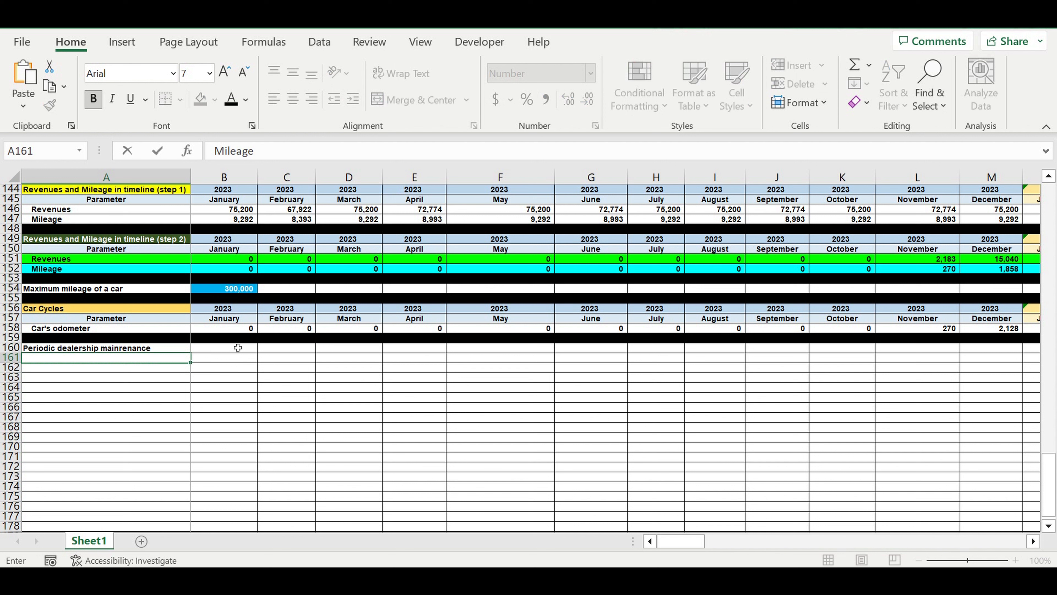
{"action": "key", "text": "Tab"}
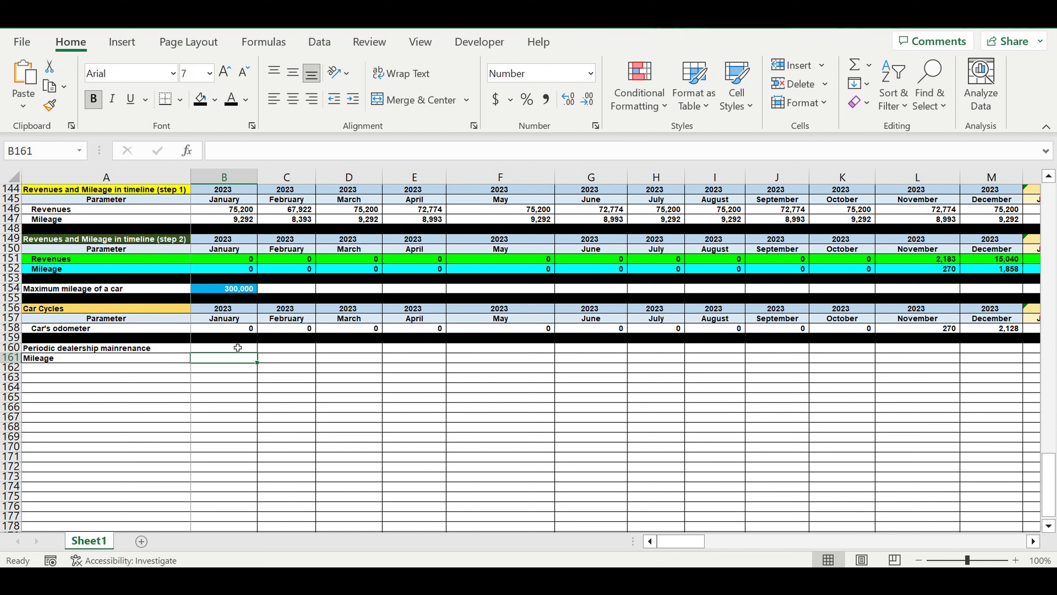
{"action": "type", "text": "$"}
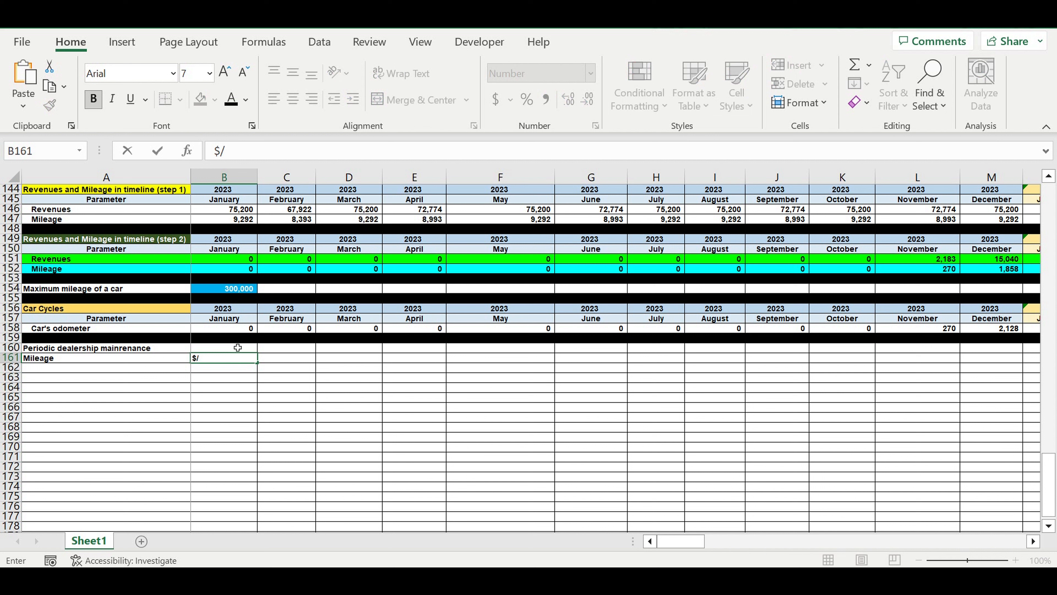
{"action": "type", "text": "/service"}
{"action": "key", "text": "Return"}
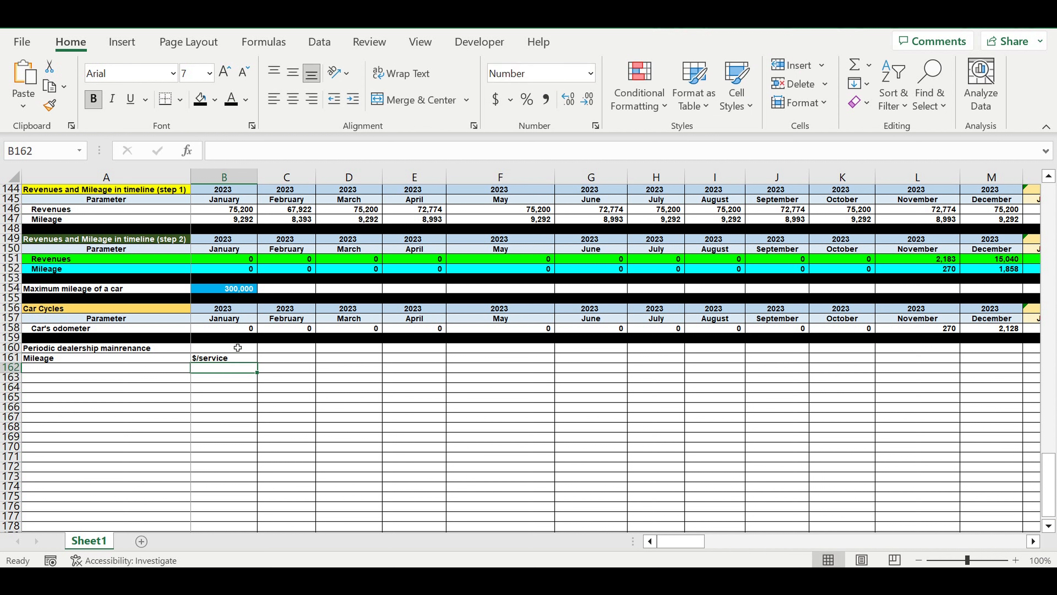
Give the block title in A160 a blue-gray fill and a white font
{"action": "left_click", "coordinate": [159, 349]}
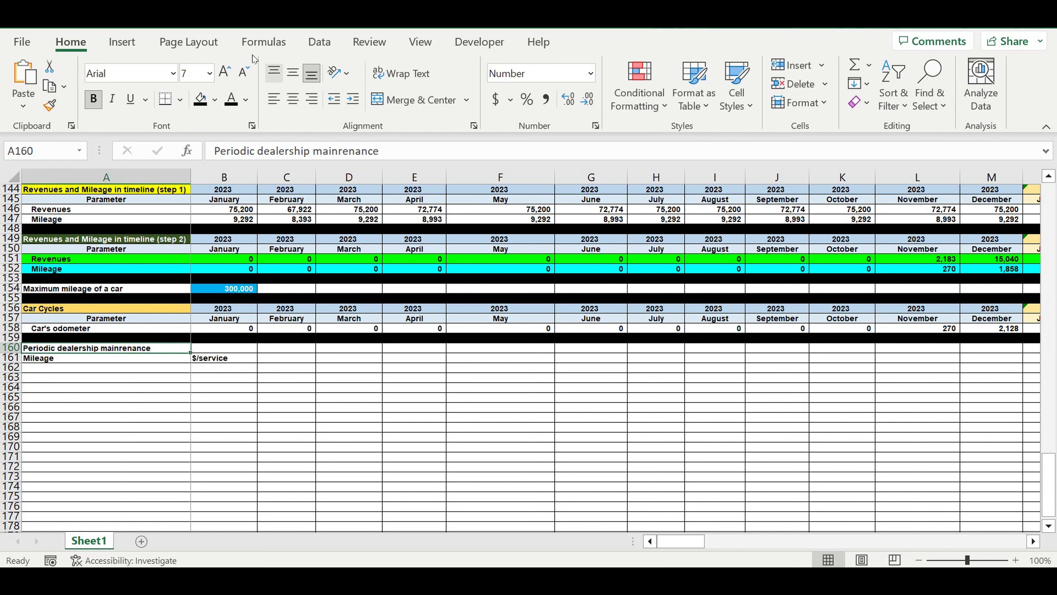
{"action": "left_click", "coordinate": [215, 100]}
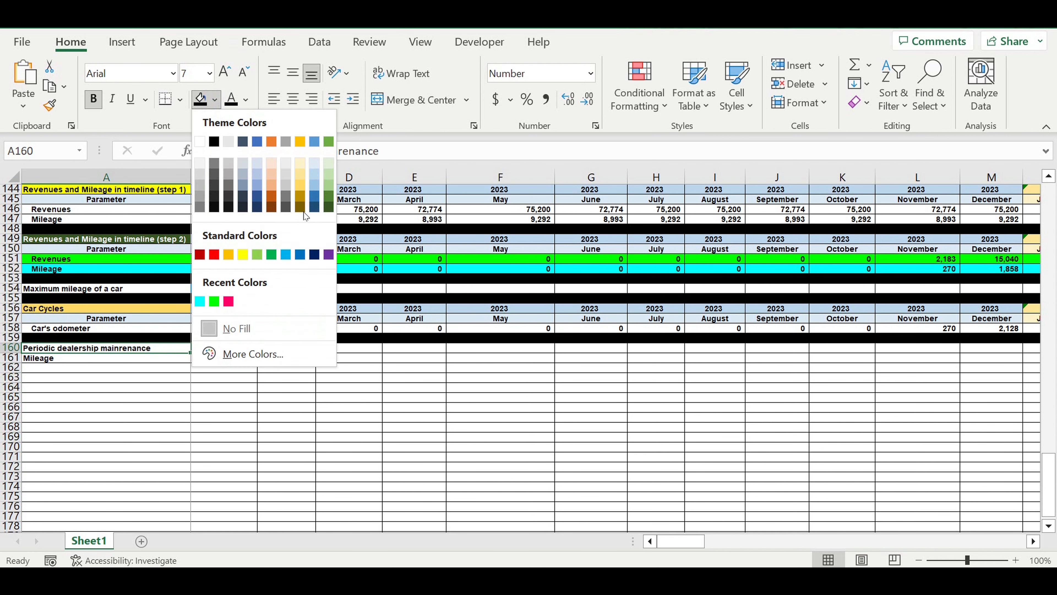
{"action": "left_click", "coordinate": [245, 183]}
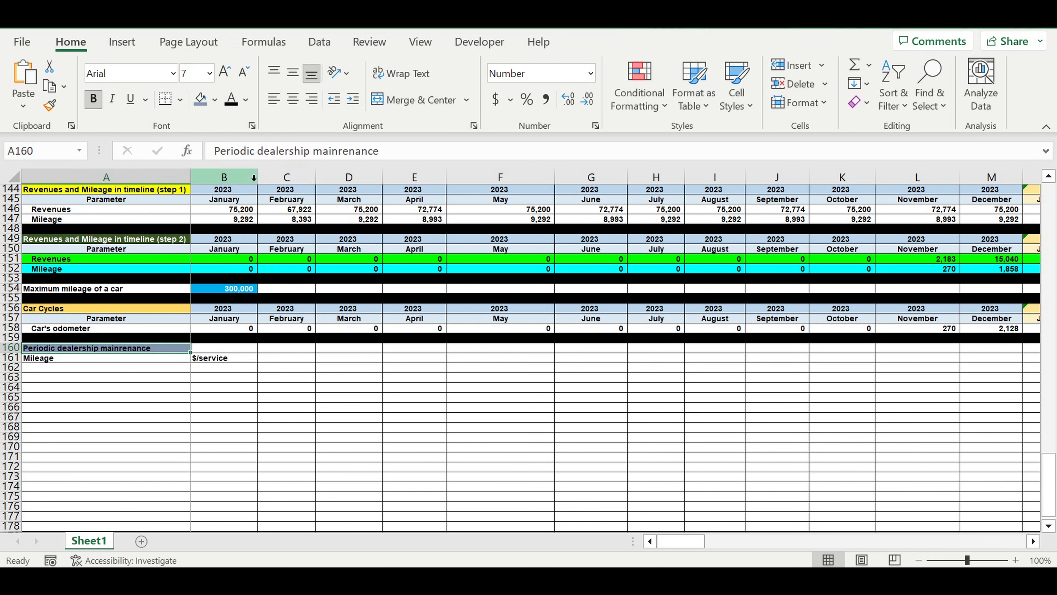
{"action": "left_click", "coordinate": [244, 101]}
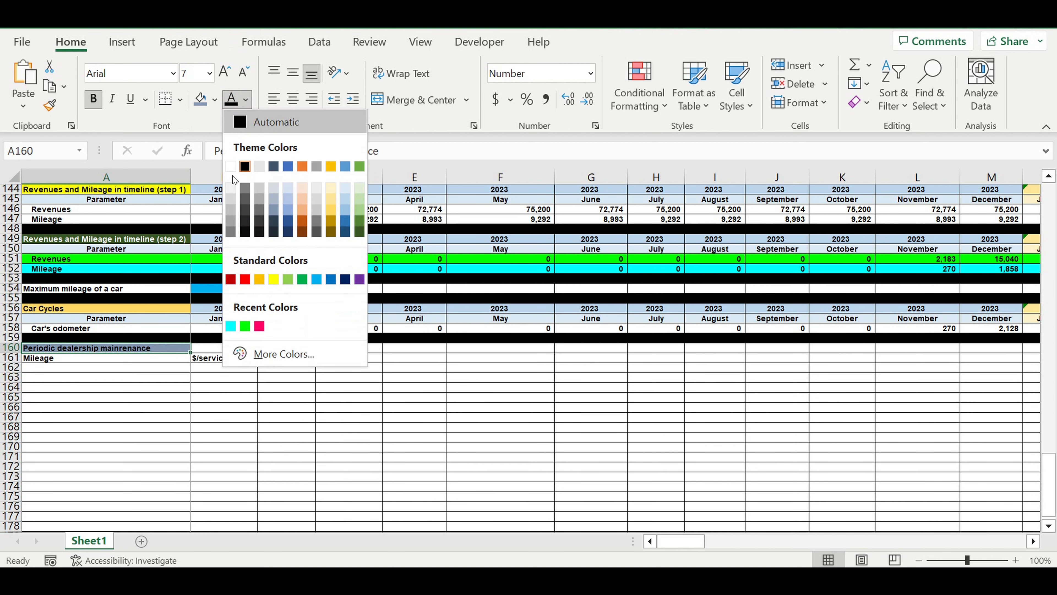
{"action": "left_click", "coordinate": [231, 167]}
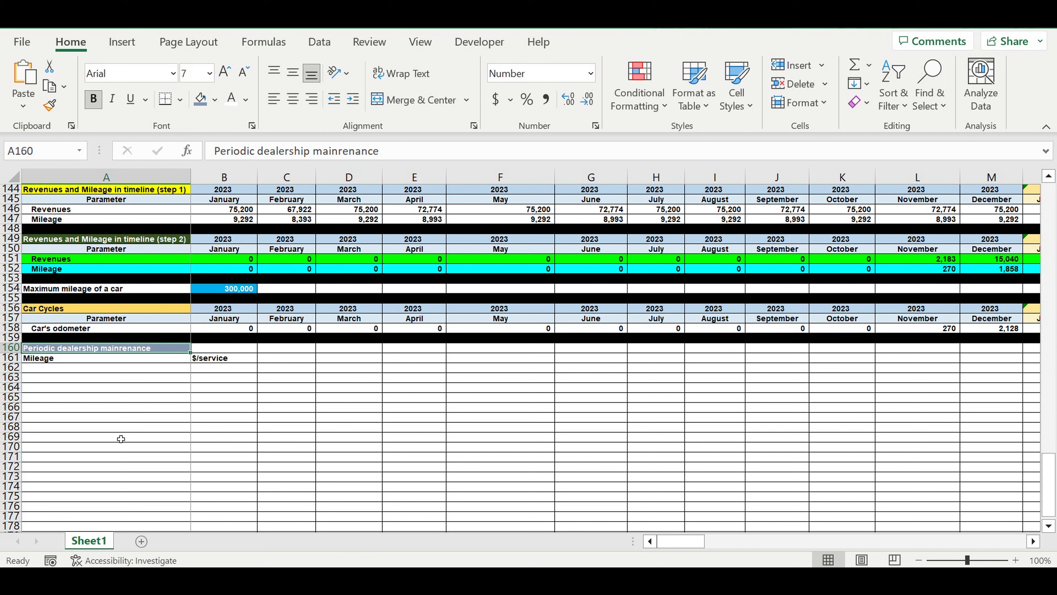
Fill the headers A161:B161 with light blue and centre their text
{"action": "left_click", "coordinate": [212, 359]}
{"action": "left_click_drag", "start_coordinate": [212, 358], "coordinate": [180, 359]}
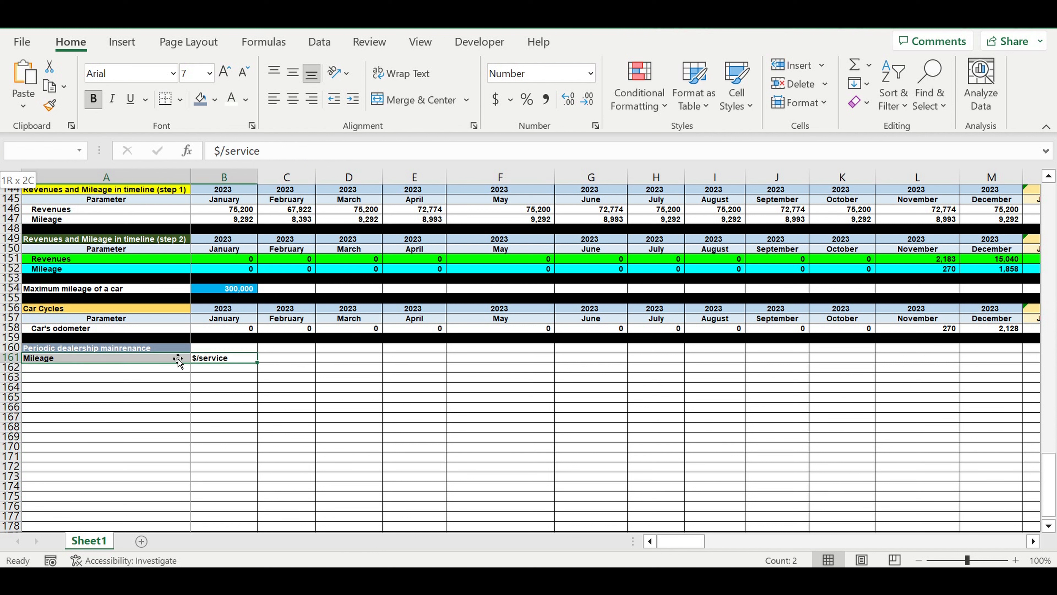
{"action": "left_click", "coordinate": [215, 100]}
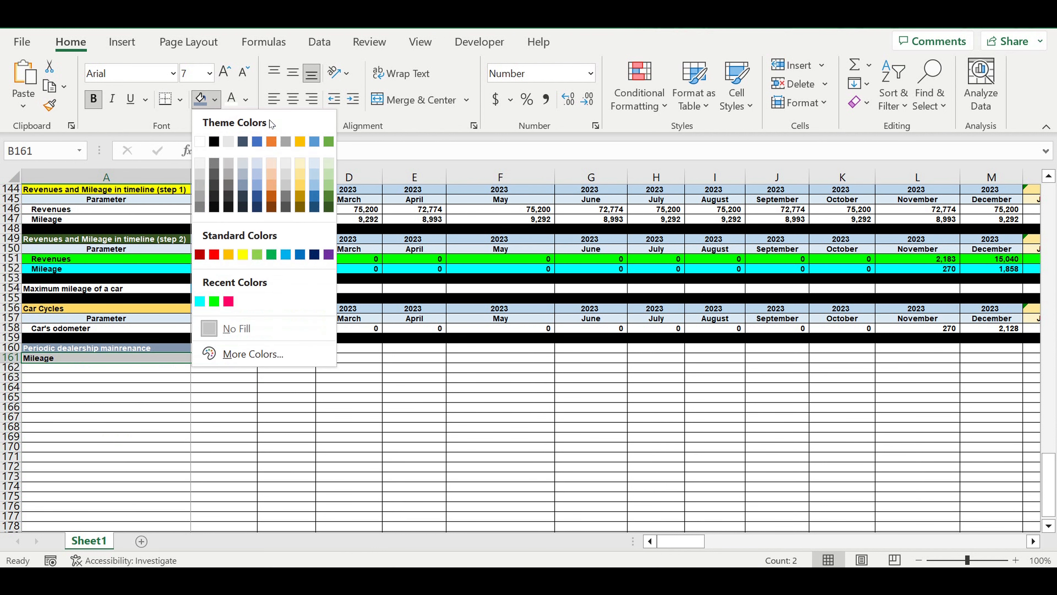
{"action": "left_click", "coordinate": [317, 161]}
{"action": "left_click", "coordinate": [296, 98]}
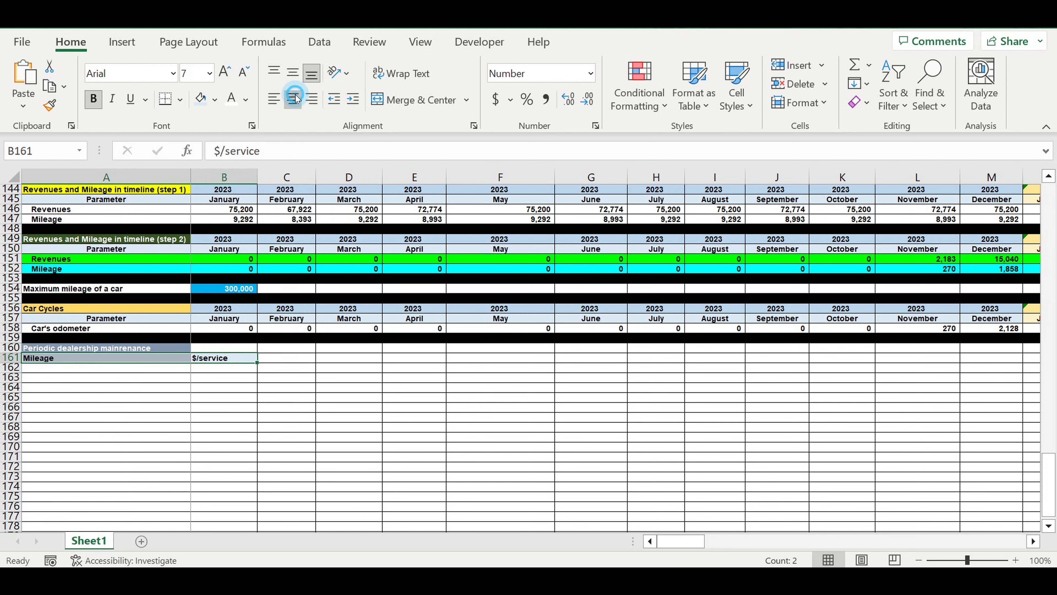
{"action": "left_click", "coordinate": [414, 437]}
Start the mileage column with 10000 in A162 and the formula =A162+10000 in A163
{"action": "left_click", "coordinate": [170, 368]}
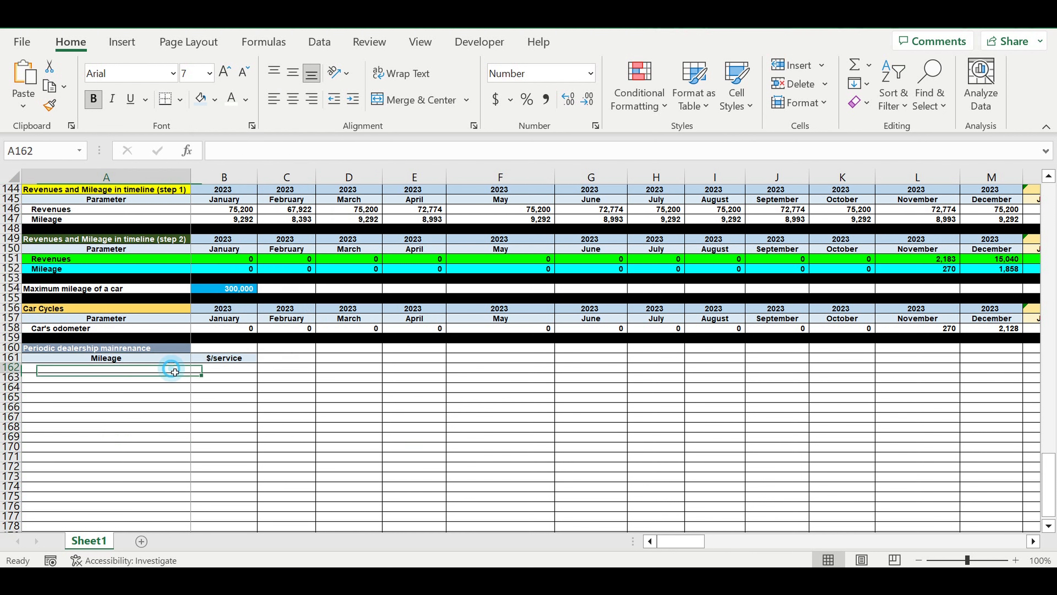
{"action": "type", "text": "10000"}
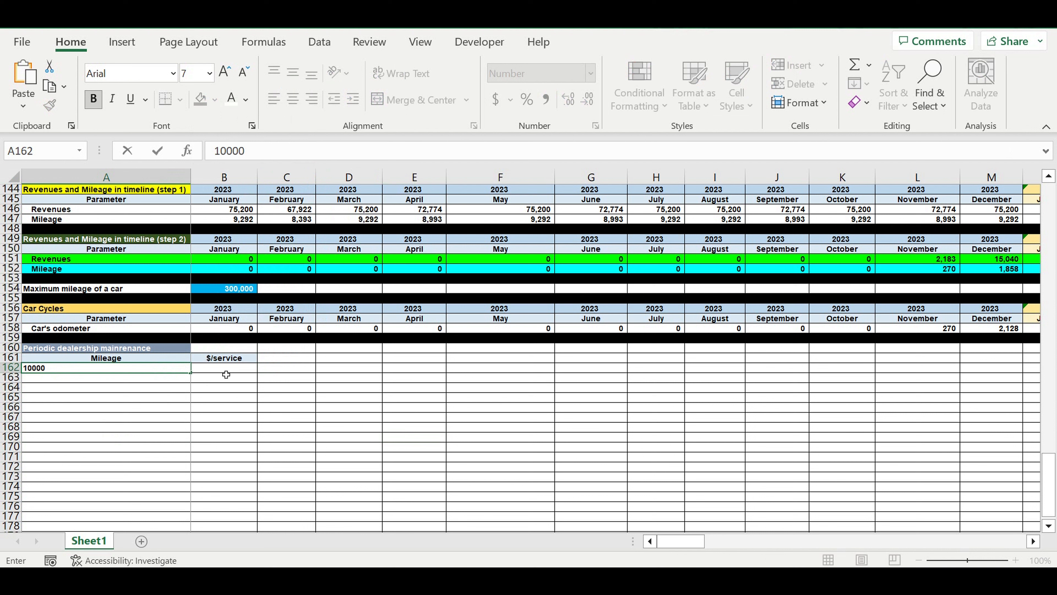
{"action": "key", "text": "Return"}
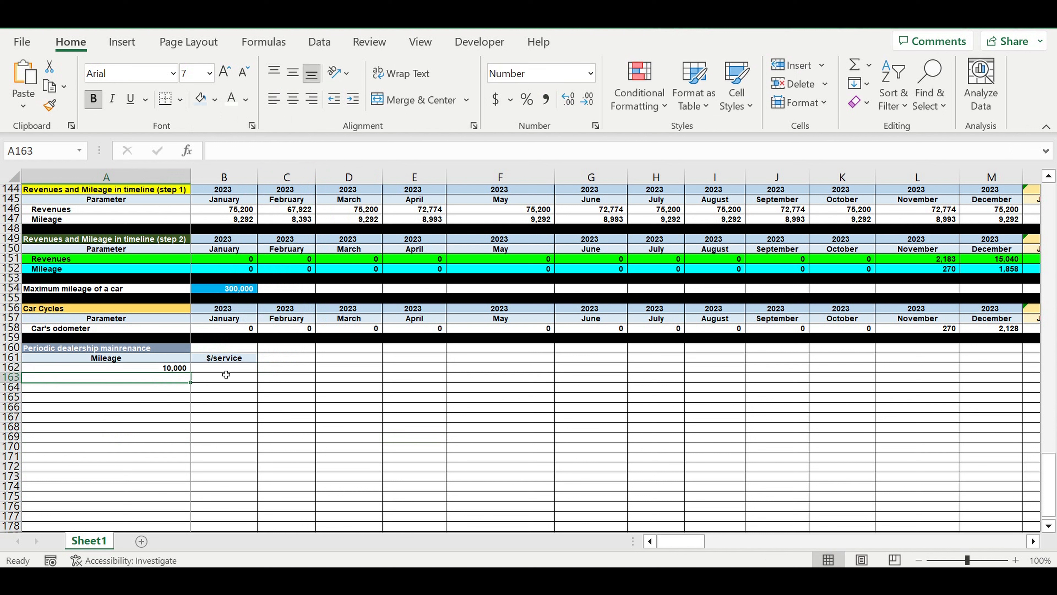
{"action": "type", "text": "="}
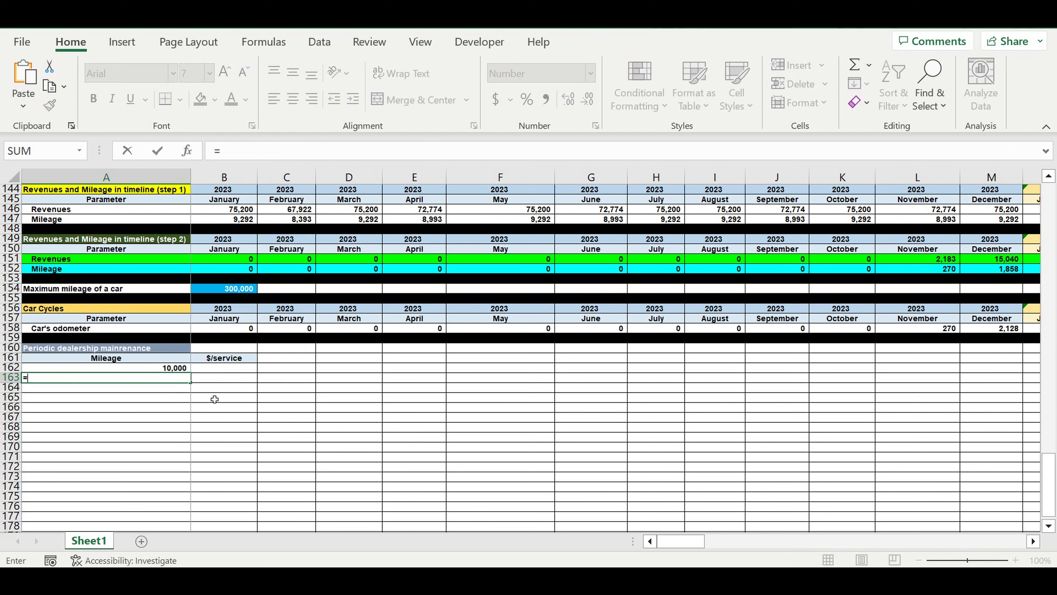
{"action": "left_click", "coordinate": [160, 371]}
{"action": "type", "text": "+10000"}
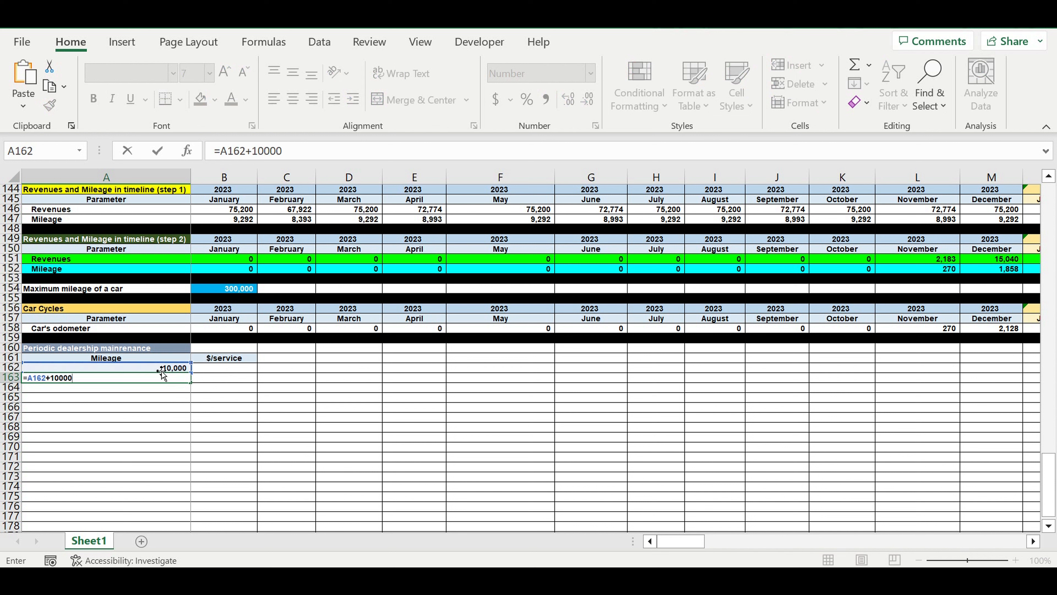
{"action": "key", "text": "Return"}
Fill the A163 formula down column A and trim the series so it ends at 1,000,000 in A261
{"action": "left_click", "coordinate": [167, 378]}
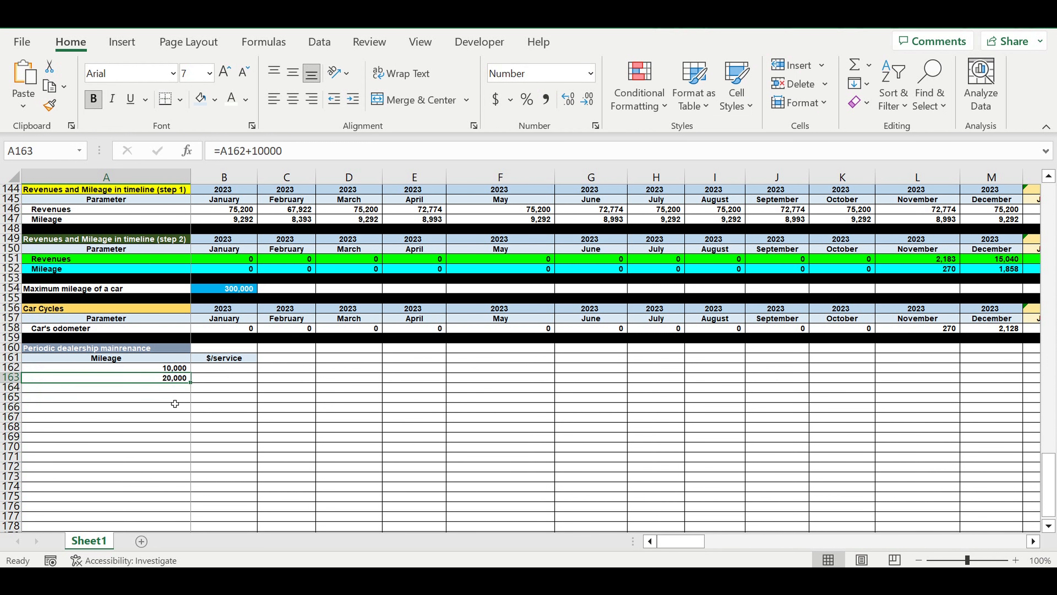
{"action": "left_click_drag", "start_coordinate": [194, 390], "coordinate": [175, 418]}
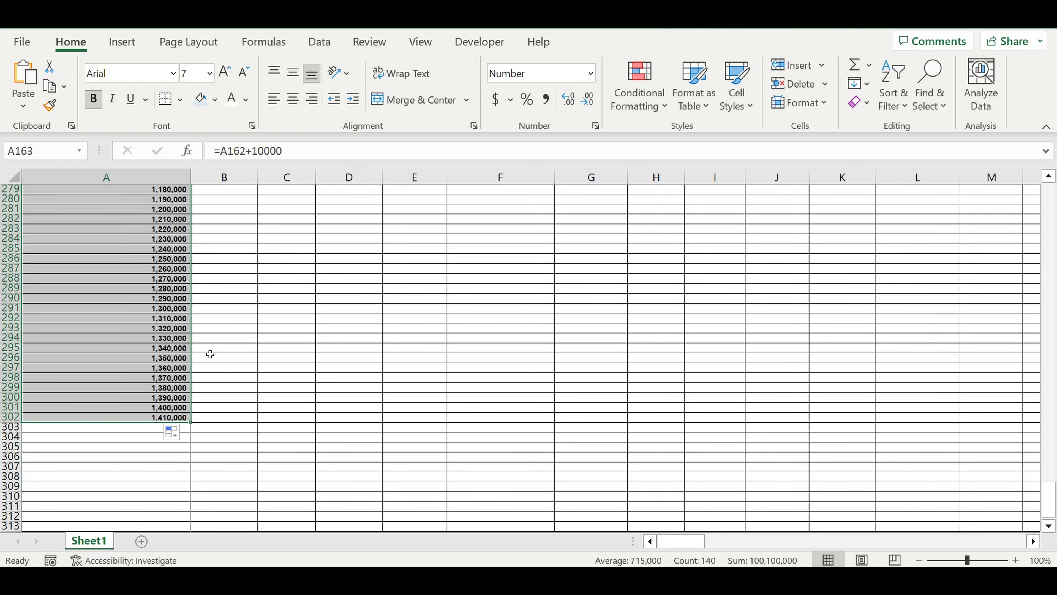
{"action": "left_click", "coordinate": [117, 431]}
{"action": "left_click_drag", "start_coordinate": [196, 436], "coordinate": [203, 240]}
{"action": "left_click", "coordinate": [273, 295]}
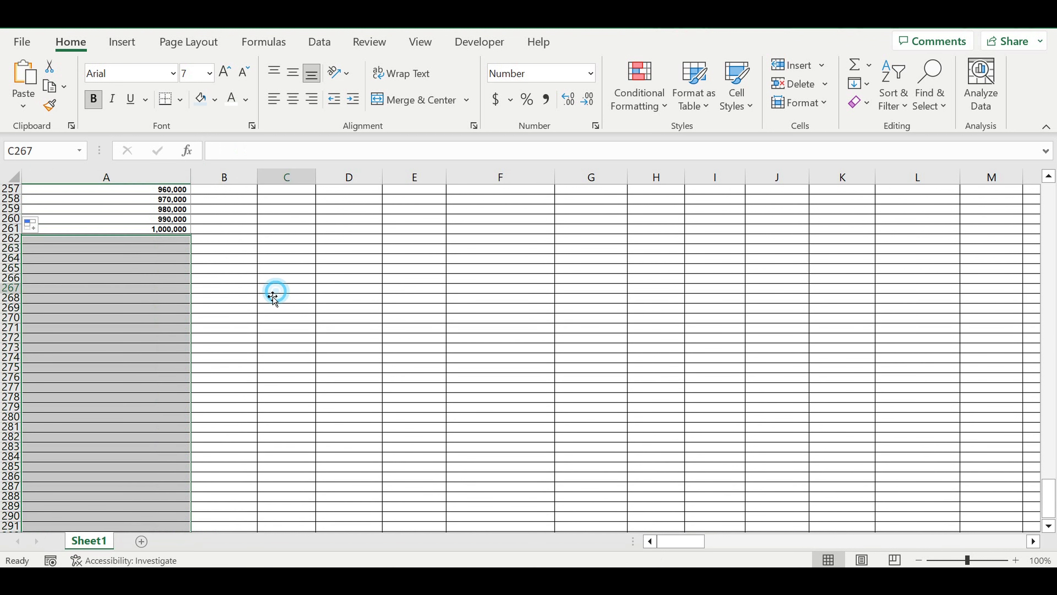
Fill the whole row 262 below the mileage series with black as a divider
{"action": "left_click", "coordinate": [11, 238]}
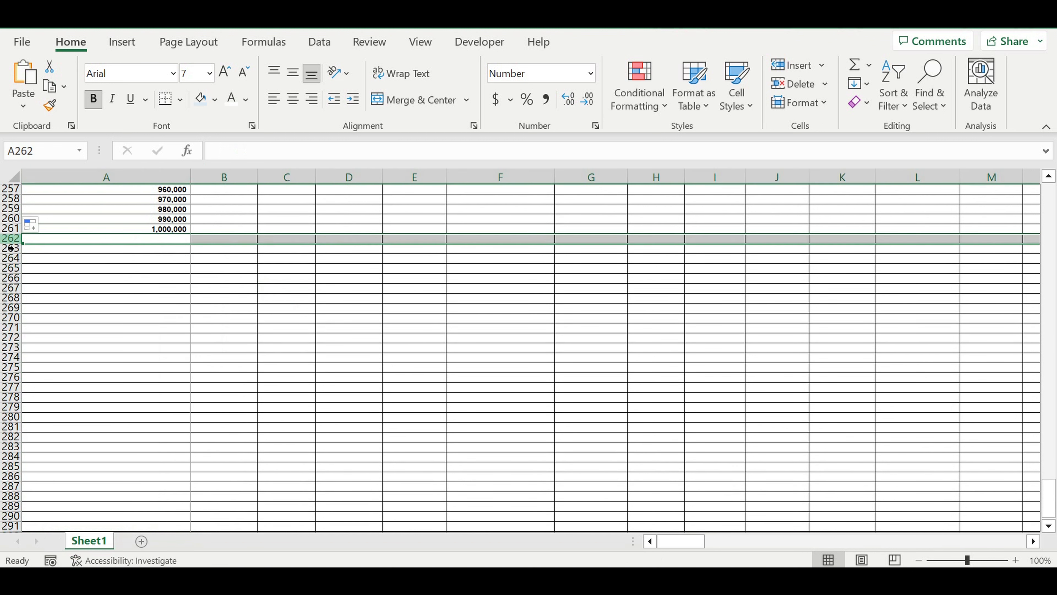
{"action": "left_click", "coordinate": [215, 99]}
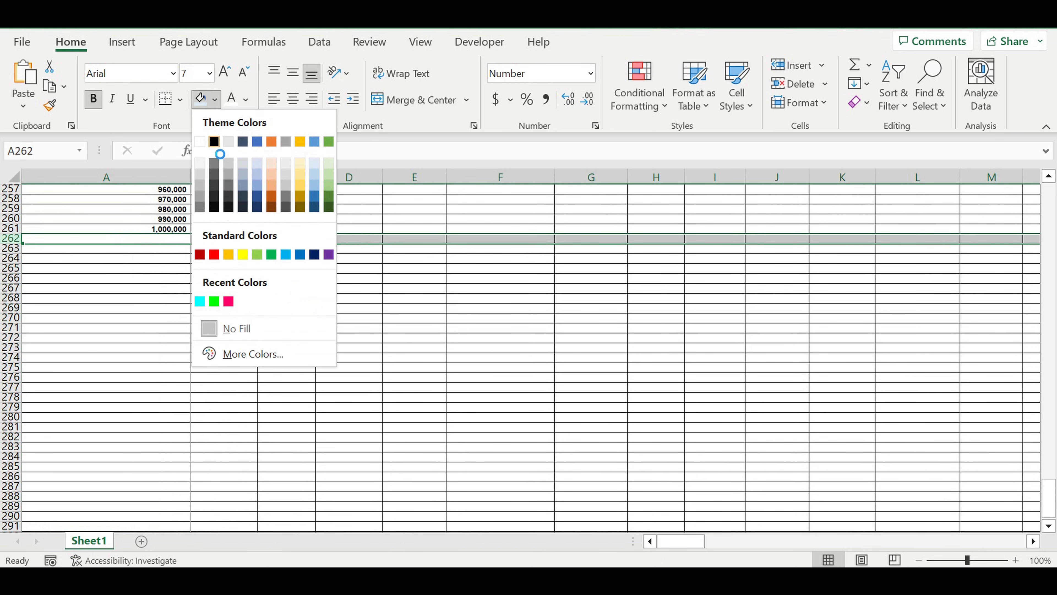
{"action": "left_click", "coordinate": [214, 142]}
{"action": "left_click", "coordinate": [232, 305]}
{"action": "scroll", "coordinate": [228, 259], "scroll_direction": "up", "scroll_amount": 2}
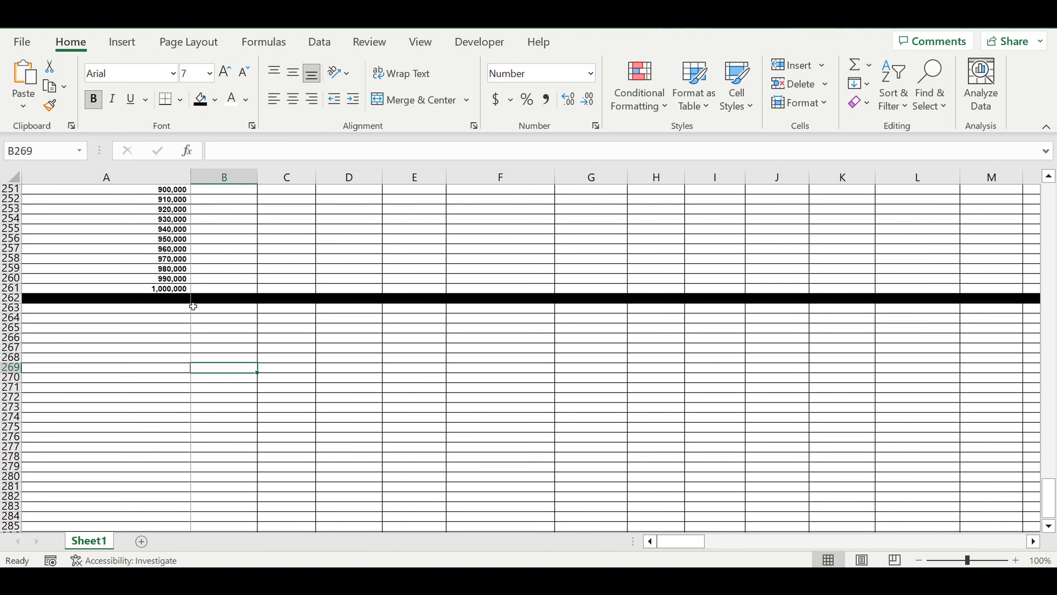
Give the mileage values A162:A261 the standard light blue fill and a white font
{"action": "left_click_drag", "start_coordinate": [168, 291], "coordinate": [173, 224]}
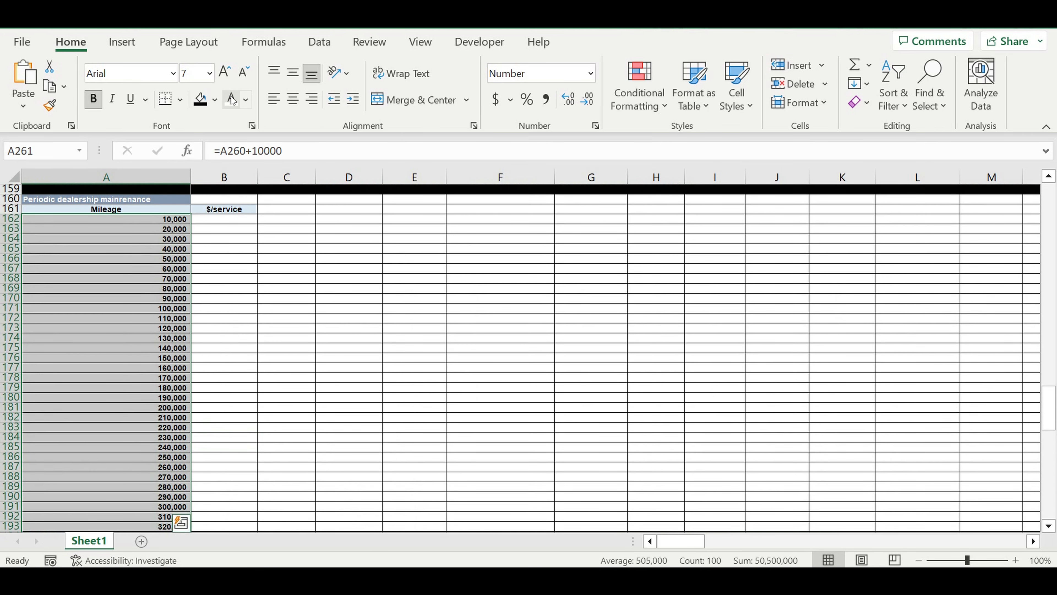
{"action": "left_click", "coordinate": [215, 101]}
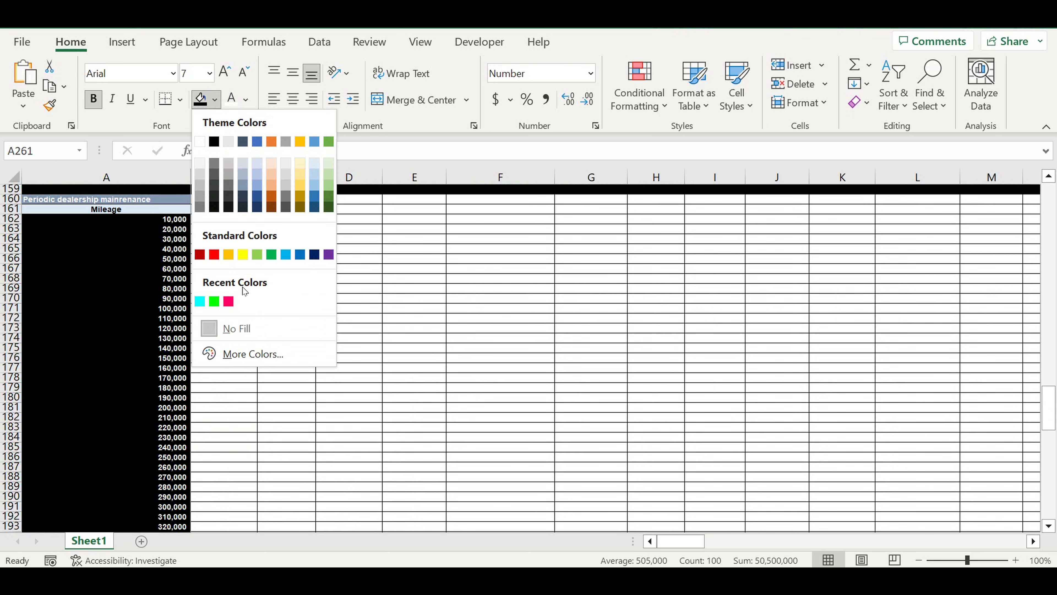
{"action": "left_click", "coordinate": [286, 254]}
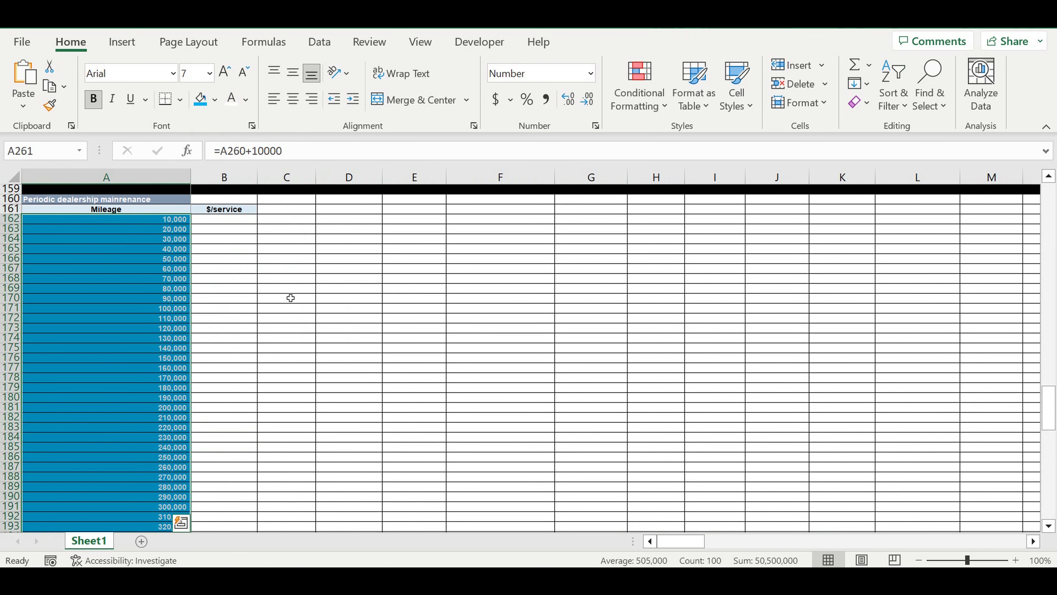
{"action": "left_click", "coordinate": [299, 317]}
Enter 300 as the service cost for the 10,000 mileage in B162
{"action": "left_click", "coordinate": [255, 219]}
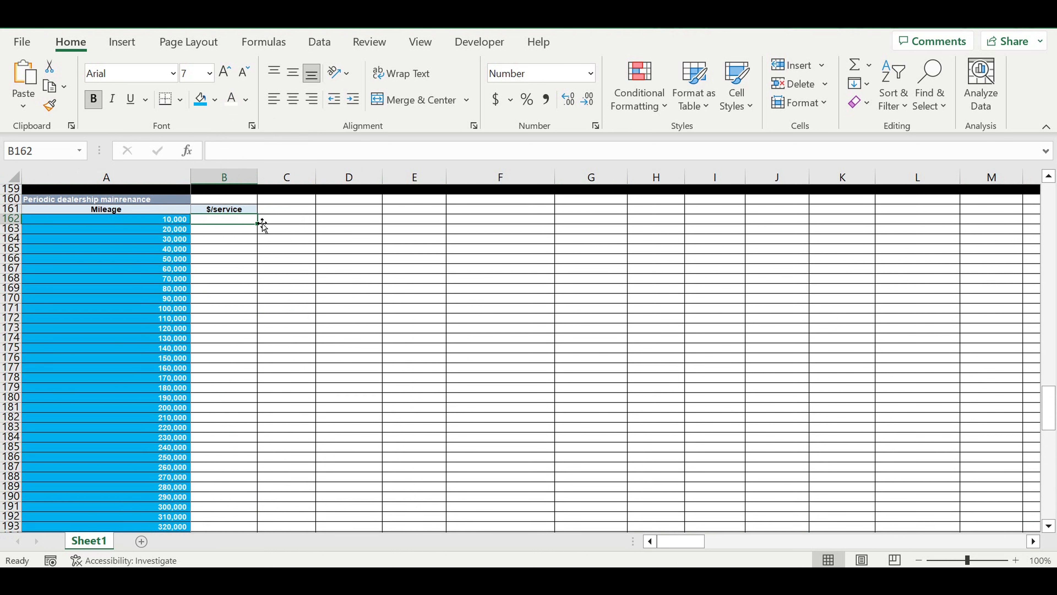
{"action": "left_click", "coordinate": [160, 221]}
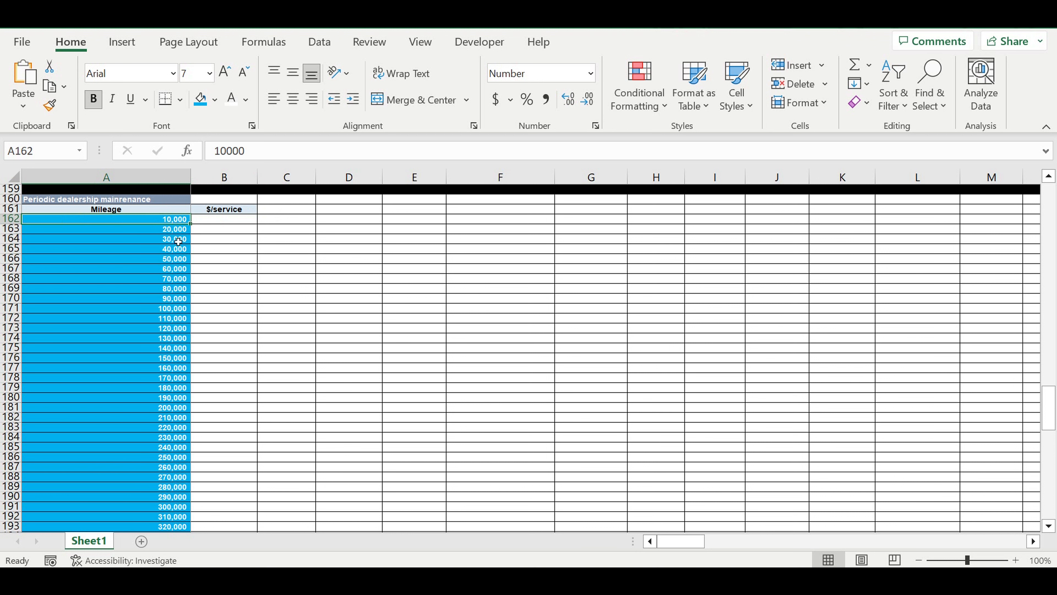
{"action": "left_click", "coordinate": [222, 220]}
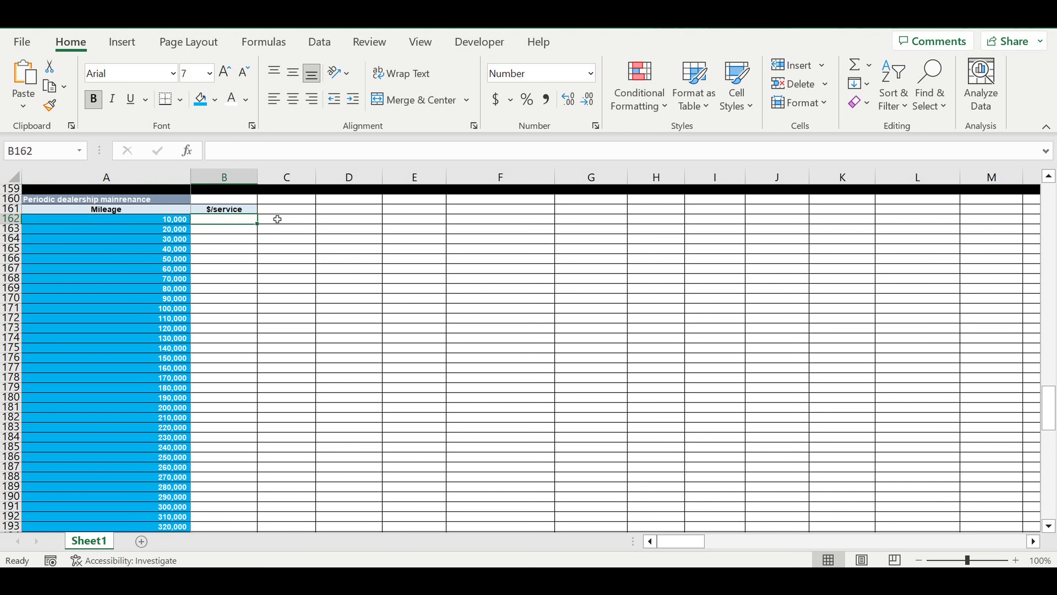
{"action": "type", "text": "300"}
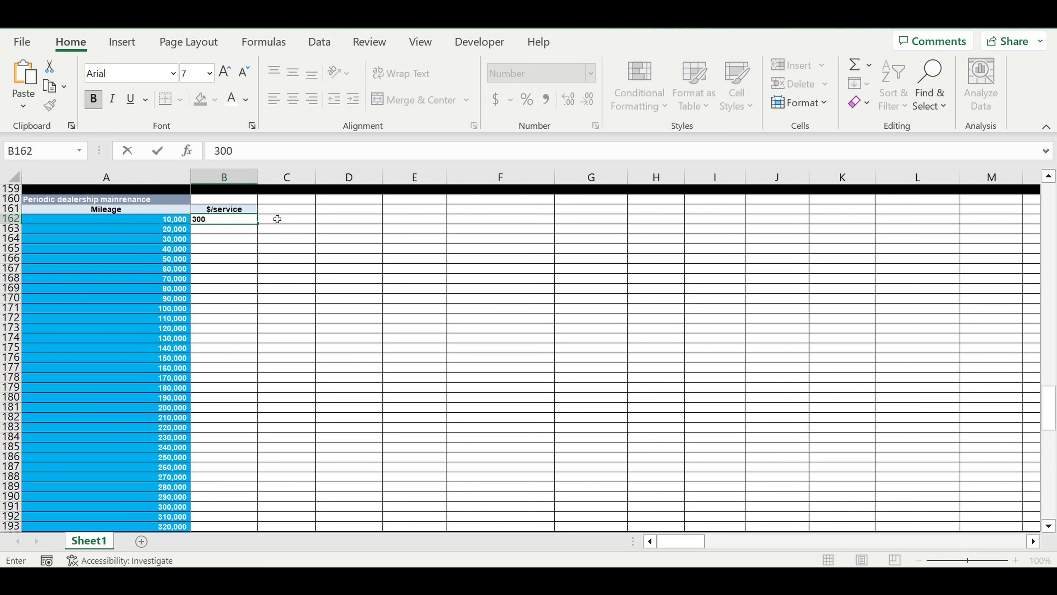
{"action": "key", "text": "Return"}
{"action": "left_click", "coordinate": [235, 220]}
{"action": "left_click", "coordinate": [154, 222]}
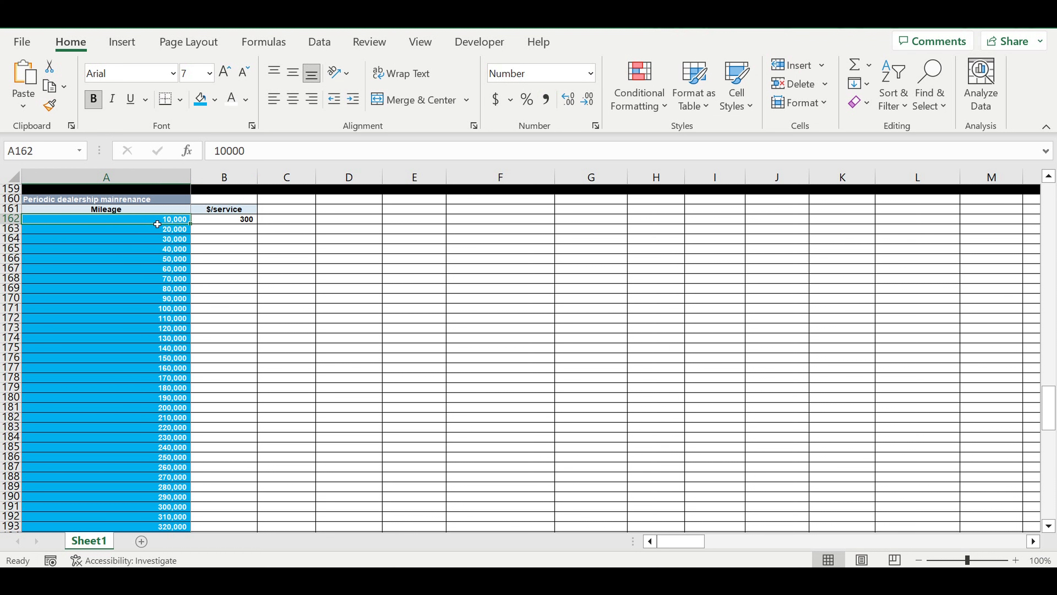
{"action": "left_click", "coordinate": [239, 221]}
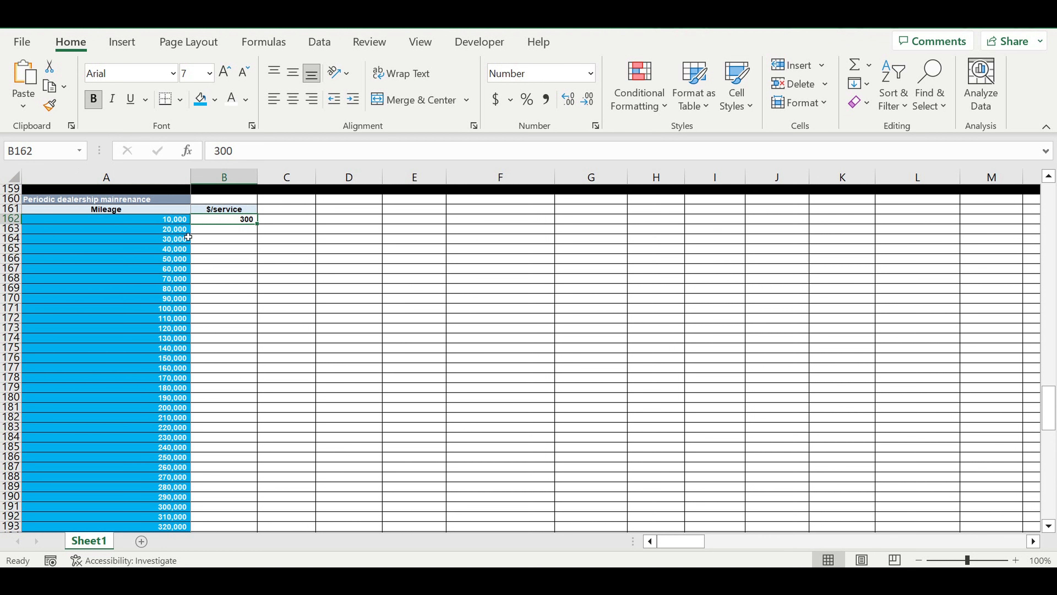
Enter the formula =B162+20 in B163 and fill it down column B to B261
{"action": "left_click", "coordinate": [156, 231]}
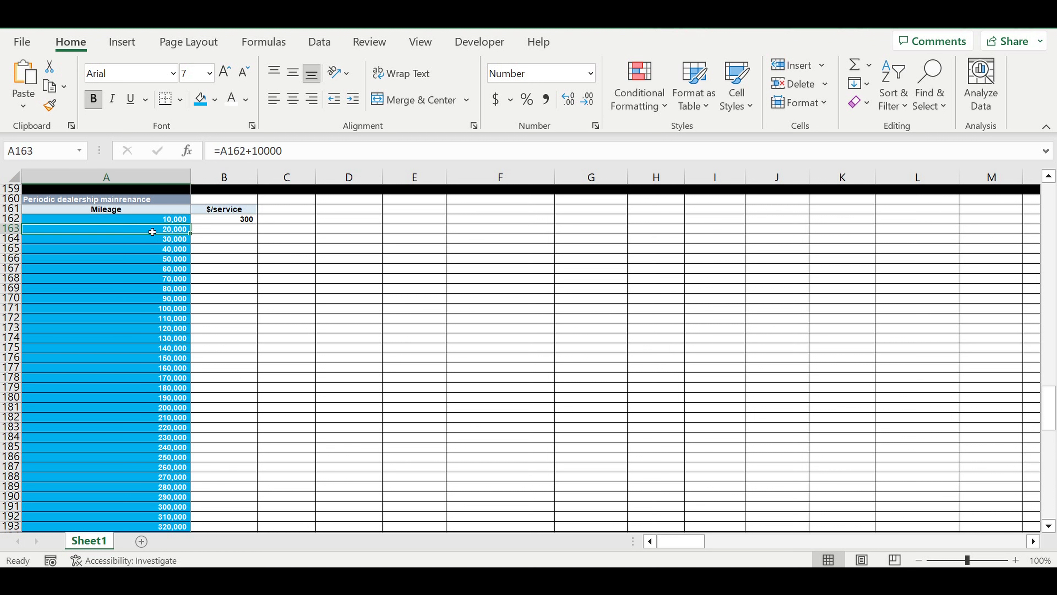
{"action": "left_click", "coordinate": [230, 227]}
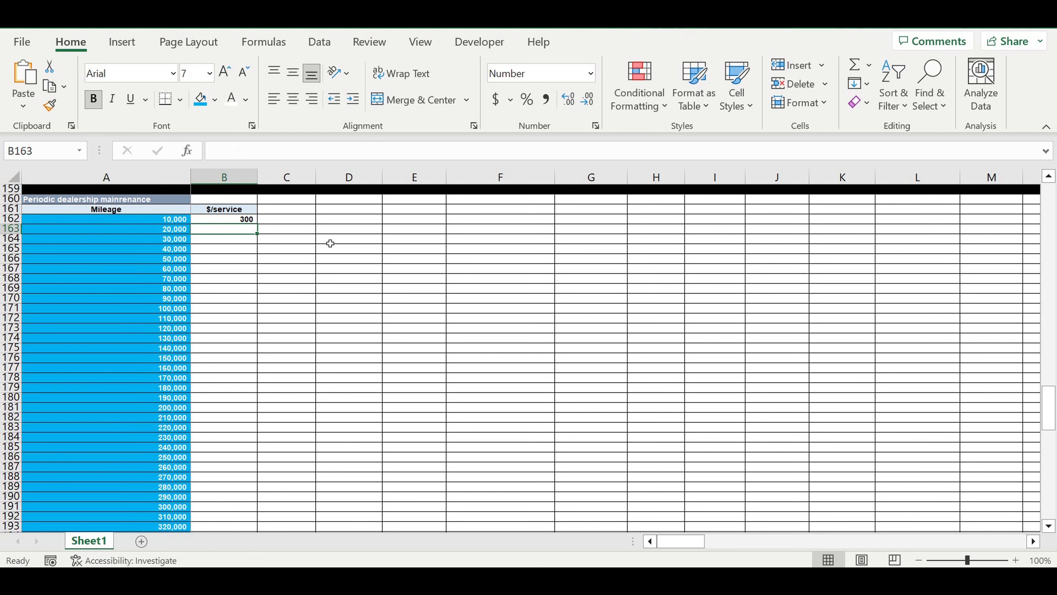
{"action": "type", "text": "="}
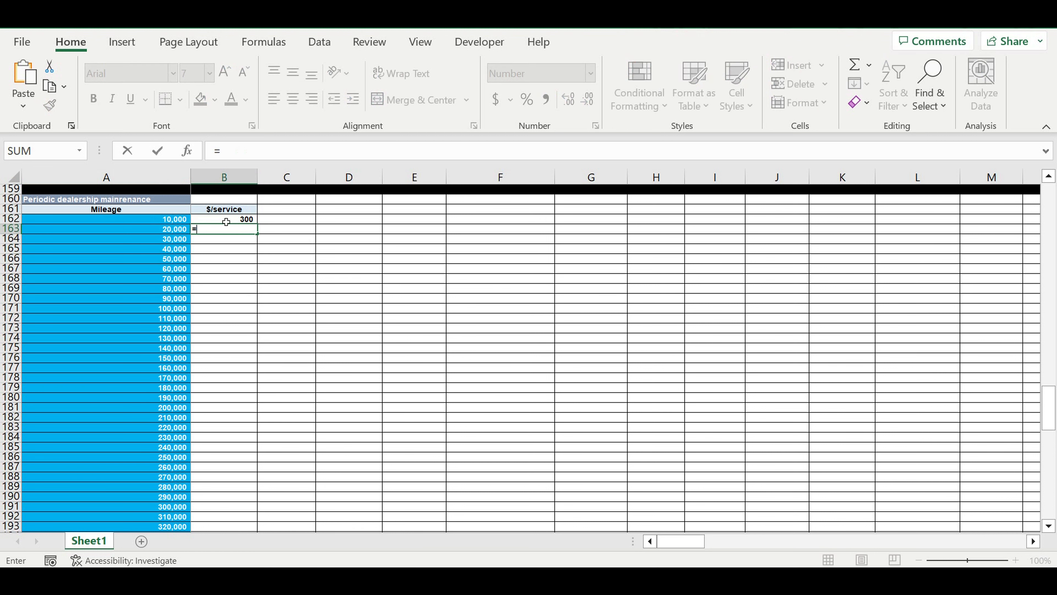
{"action": "left_click", "coordinate": [226, 222]}
{"action": "type", "text": "+"}
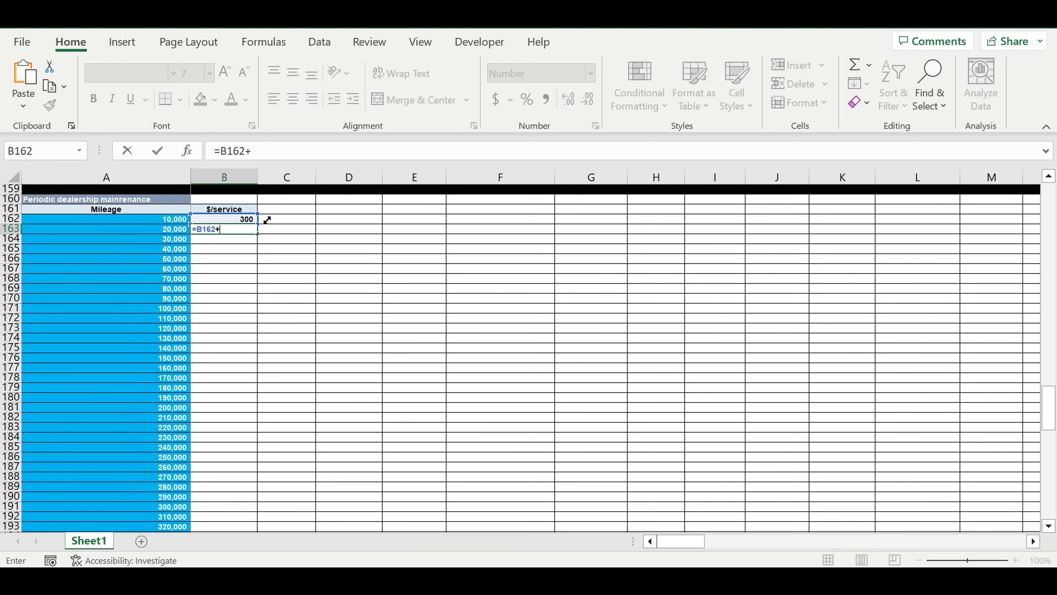
{"action": "type", "text": "20"}
{"action": "key", "text": "Return"}
{"action": "left_click", "coordinate": [232, 231]}
{"action": "left_click_drag", "start_coordinate": [261, 238], "coordinate": [256, 519]}
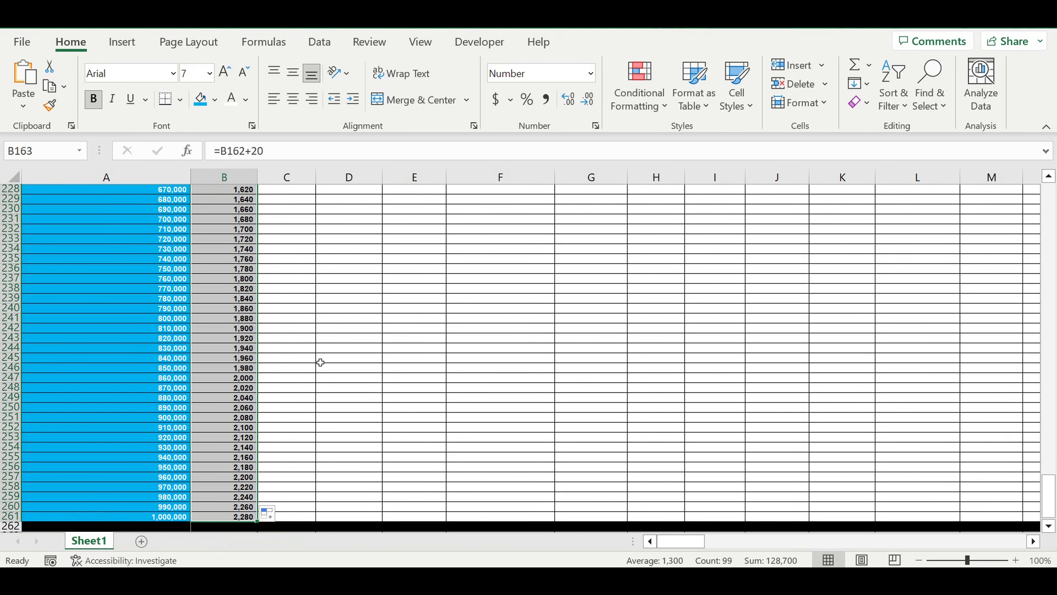
Give the service cost values B162:B261 the same light blue fill and white font as the mileage column
{"action": "scroll", "coordinate": [354, 315], "scroll_direction": "up", "scroll_amount": 8}
{"action": "scroll", "coordinate": [354, 314], "scroll_direction": "up", "scroll_amount": 15}
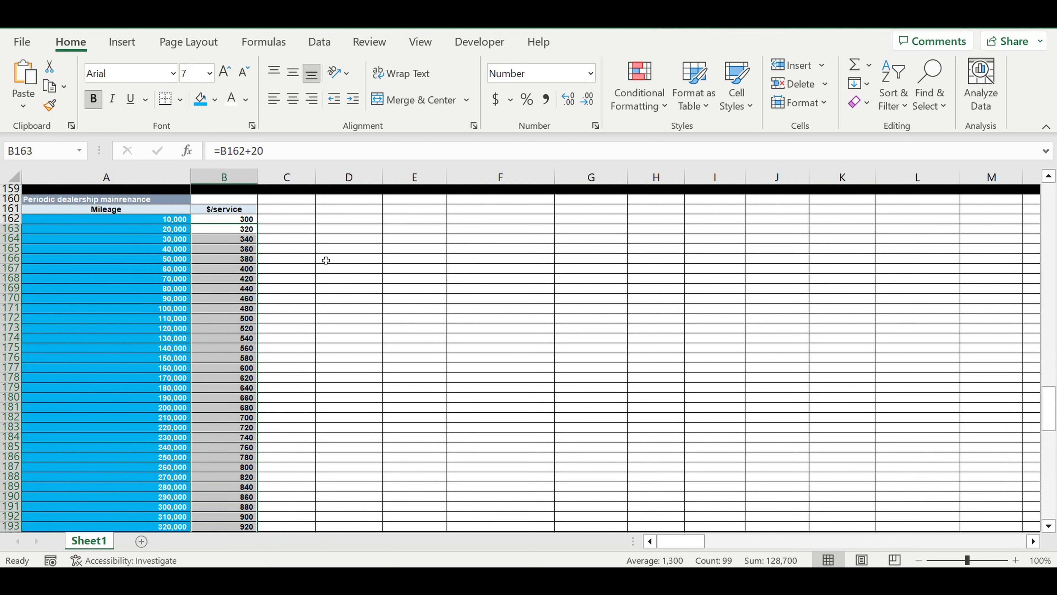
{"action": "left_click", "coordinate": [200, 107]}
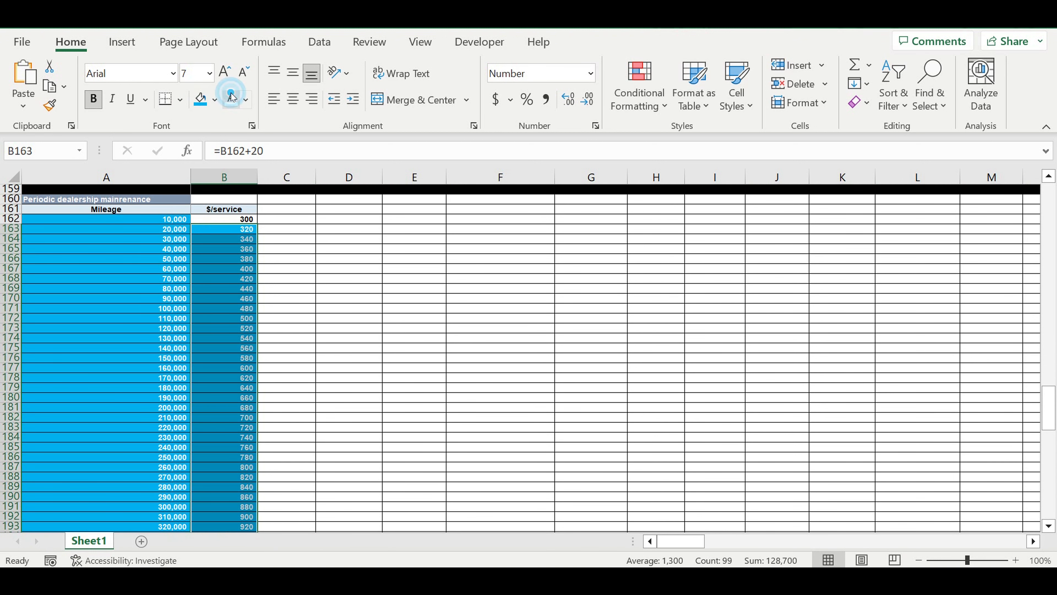
{"action": "left_click", "coordinate": [218, 220]}
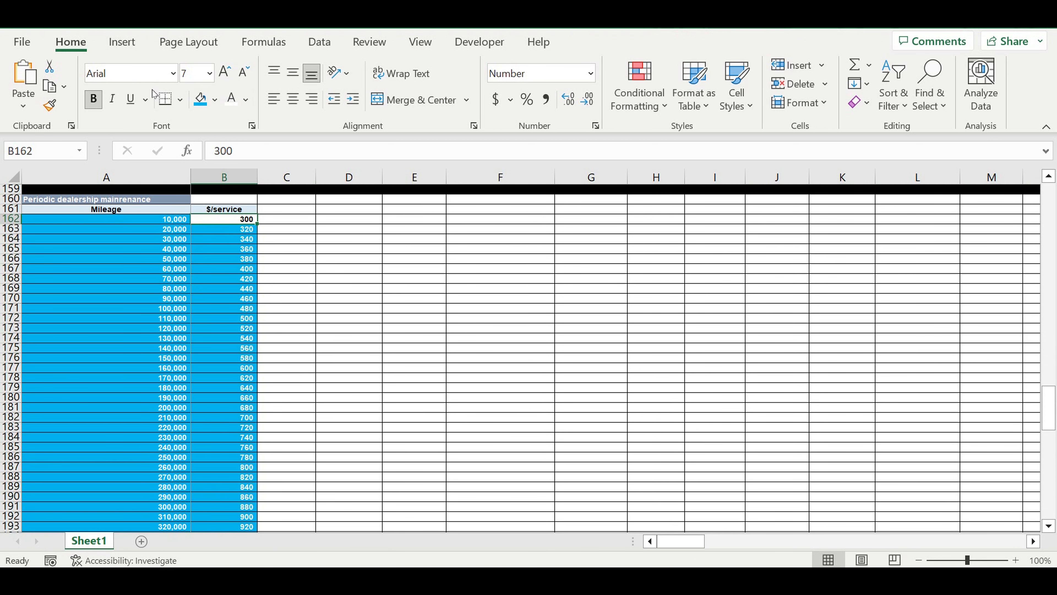
{"action": "left_click", "coordinate": [392, 318]}
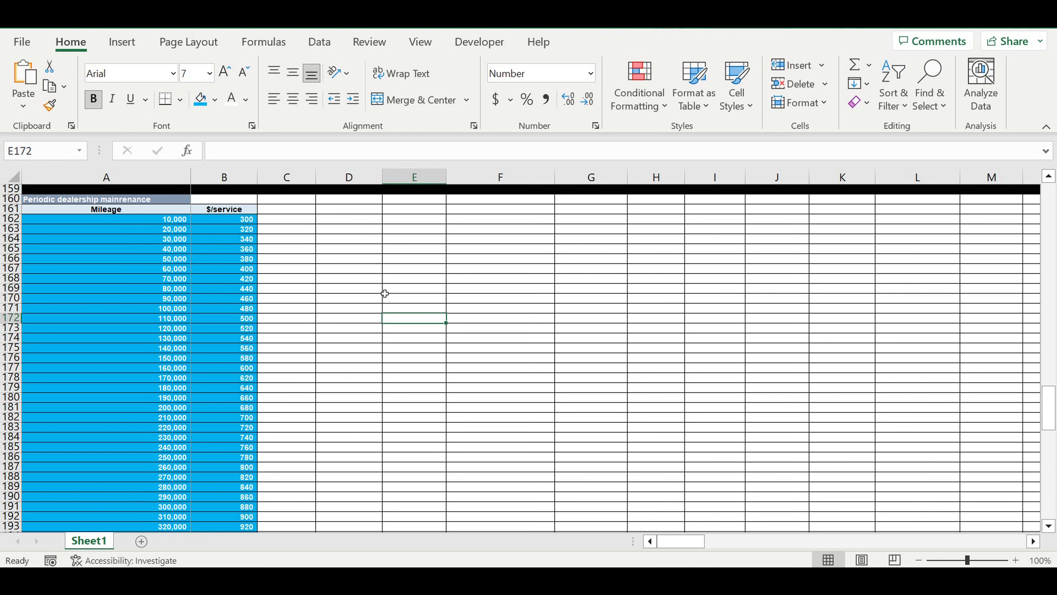
Insert five rows above the periodic dealership maintenance table, starting at row 160
{"action": "scroll", "coordinate": [393, 279], "scroll_direction": "up", "scroll_amount": 3}
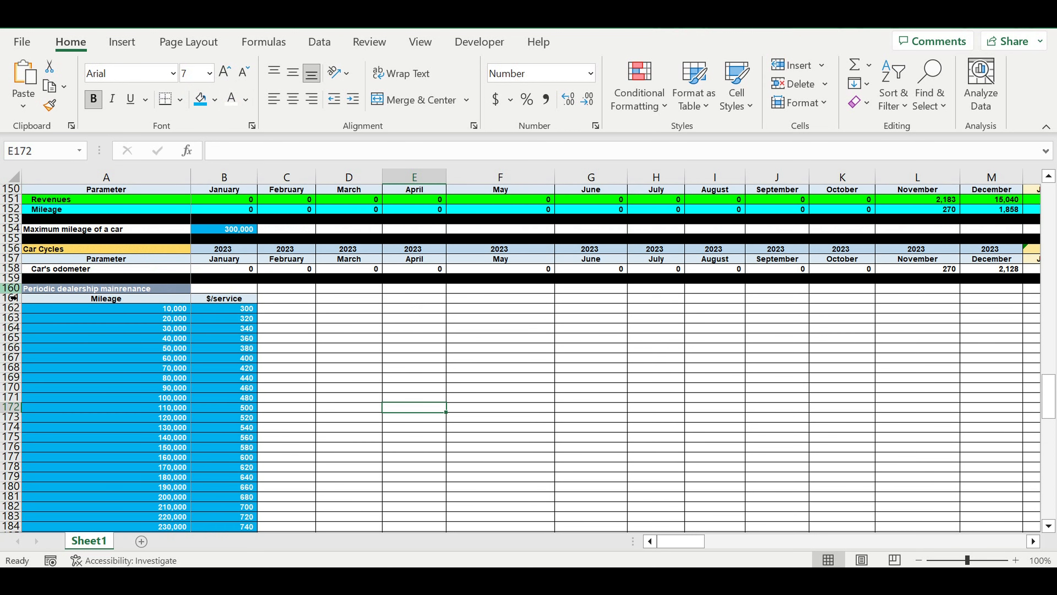
{"action": "left_click", "coordinate": [11, 288]}
{"action": "left_click_drag", "start_coordinate": [12, 307], "coordinate": [13, 329]}
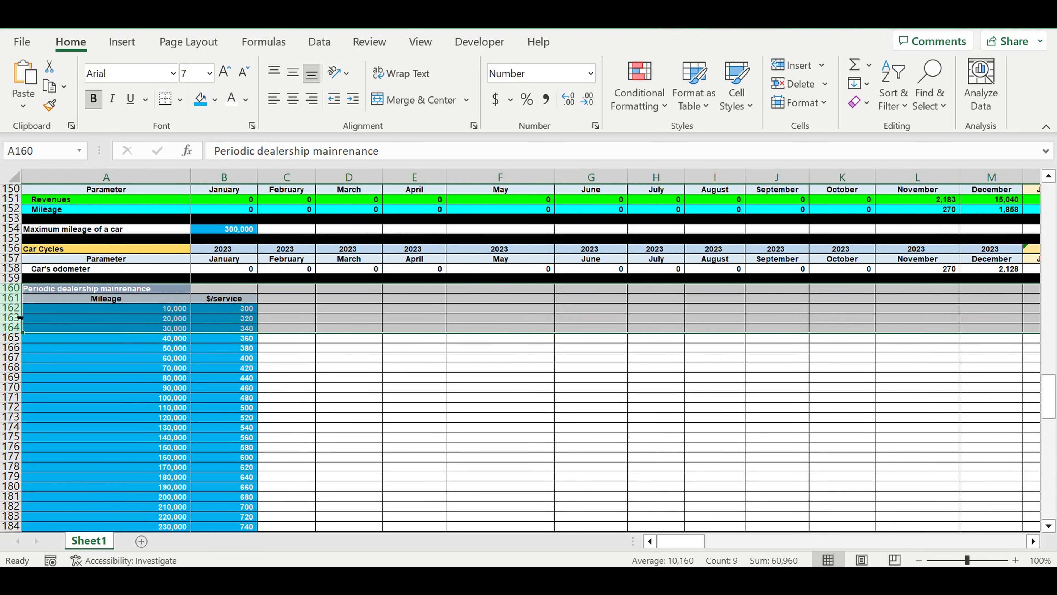
{"action": "right_click", "coordinate": [15, 316]}
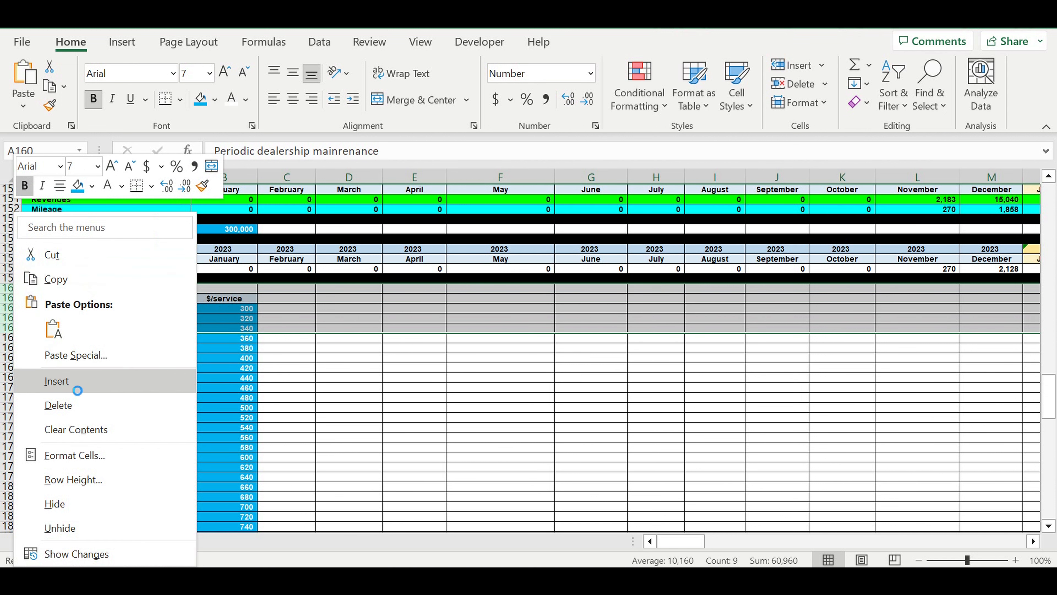
{"action": "left_click", "coordinate": [71, 381]}
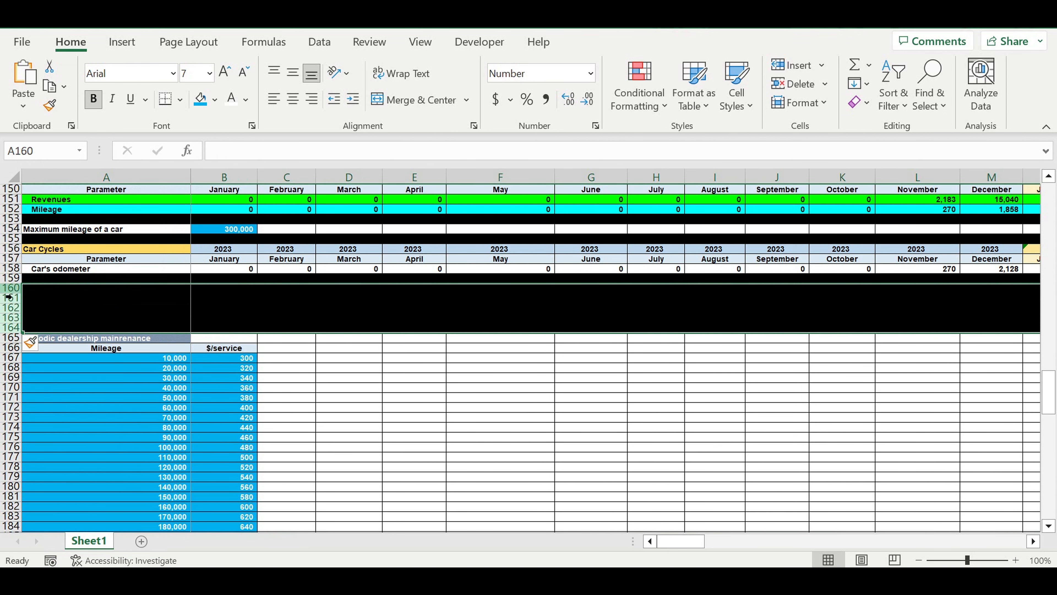
Change the fill of inserted rows 160 to 163 to white, leaving row 164 as a black divider
{"action": "left_click_drag", "start_coordinate": [12, 289], "coordinate": [12, 318]}
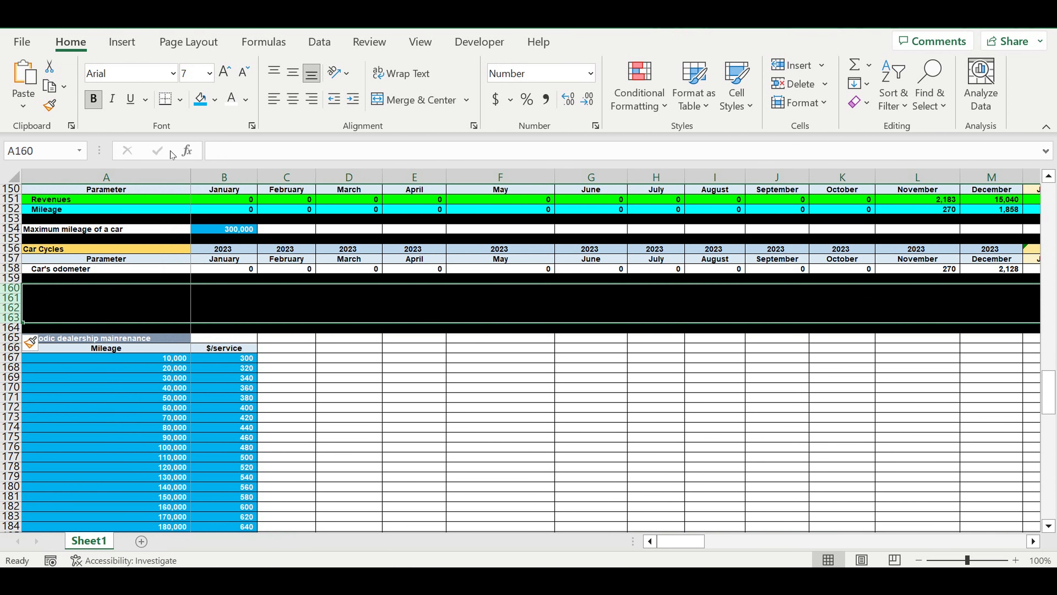
{"action": "left_click", "coordinate": [215, 99]}
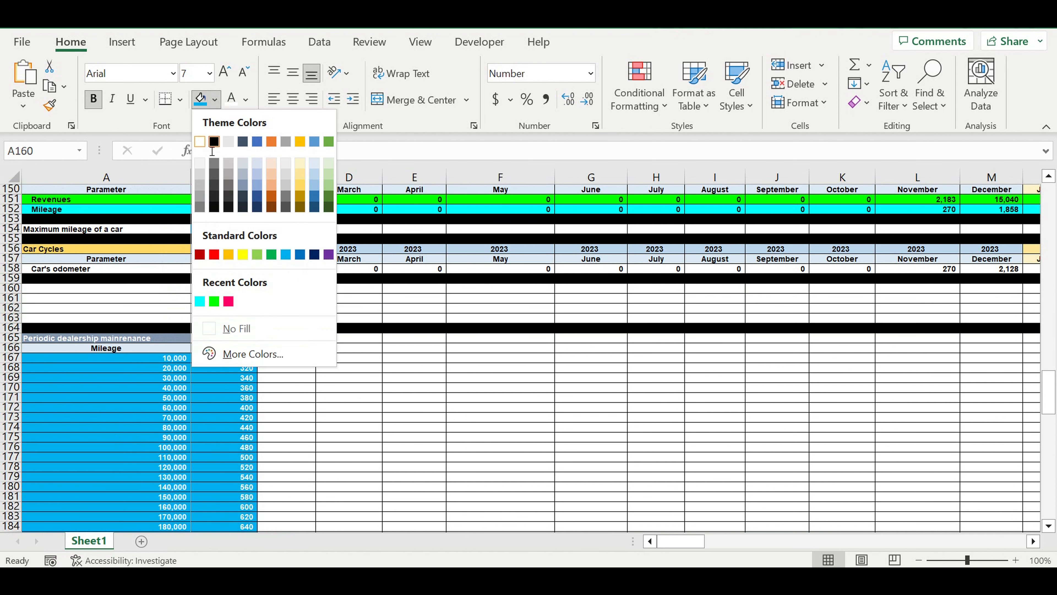
{"action": "left_click", "coordinate": [206, 175]}
{"action": "left_click", "coordinate": [359, 388]}
Copy the maintenance table's title from A165 and paste it as values only into A160
{"action": "left_click", "coordinate": [146, 339]}
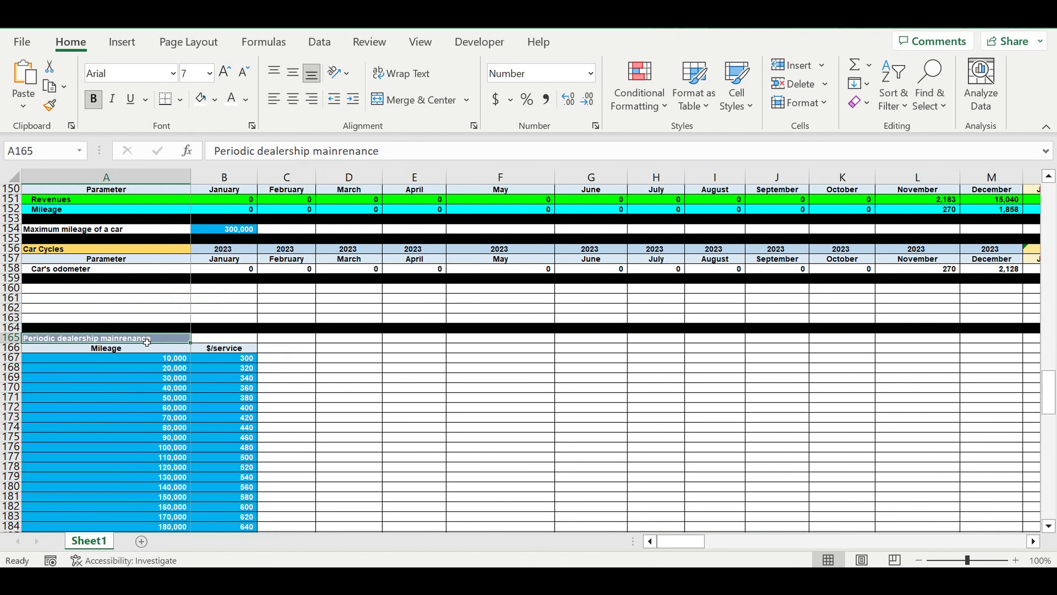
{"action": "right_click", "coordinate": [147, 342]}
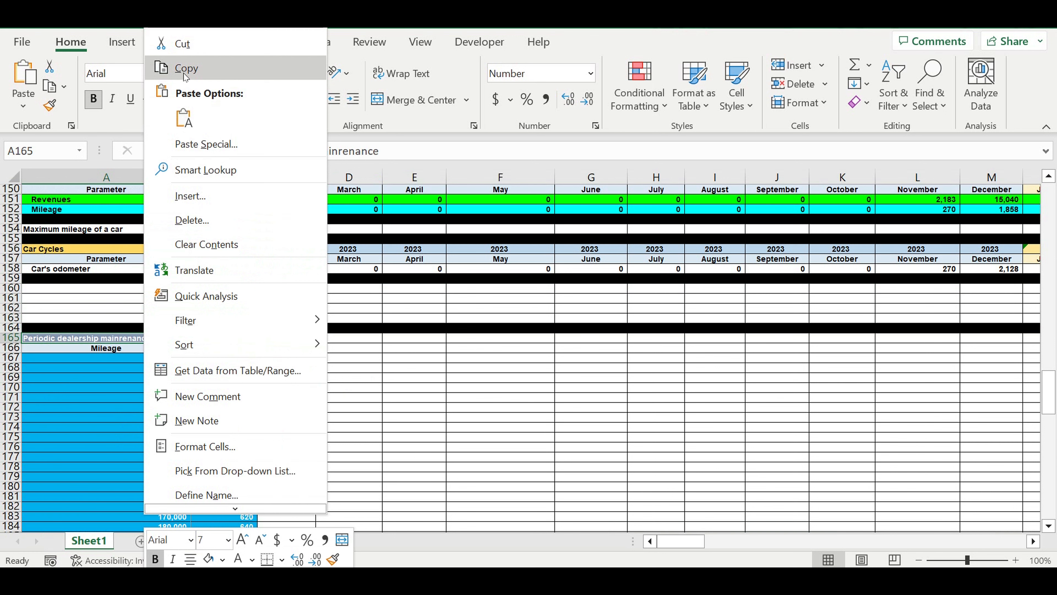
{"action": "left_click", "coordinate": [186, 69]}
{"action": "left_click", "coordinate": [123, 288]}
{"action": "right_click", "coordinate": [121, 288]}
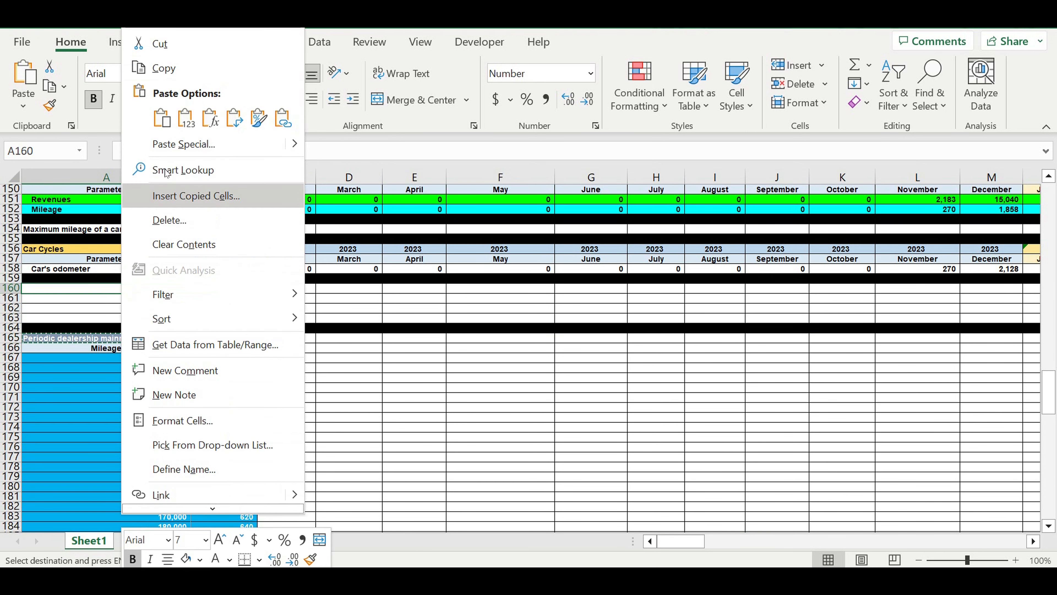
{"action": "left_click", "coordinate": [185, 119]}
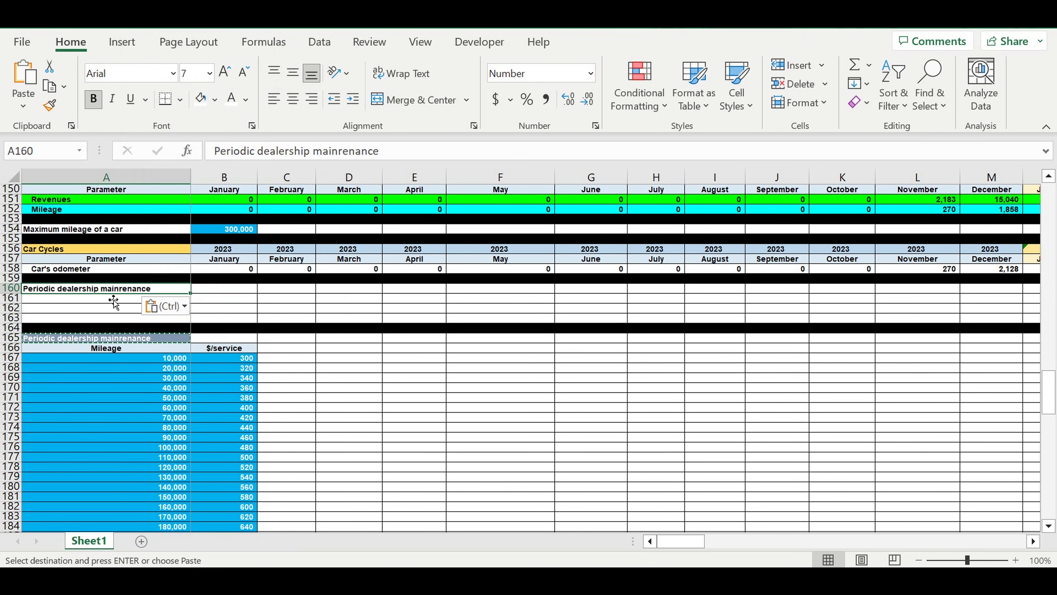
Append COEFF to the label in A160 so it reads "Periodic dealership mainrenance COEFF"
{"action": "left_click", "coordinate": [122, 289]}
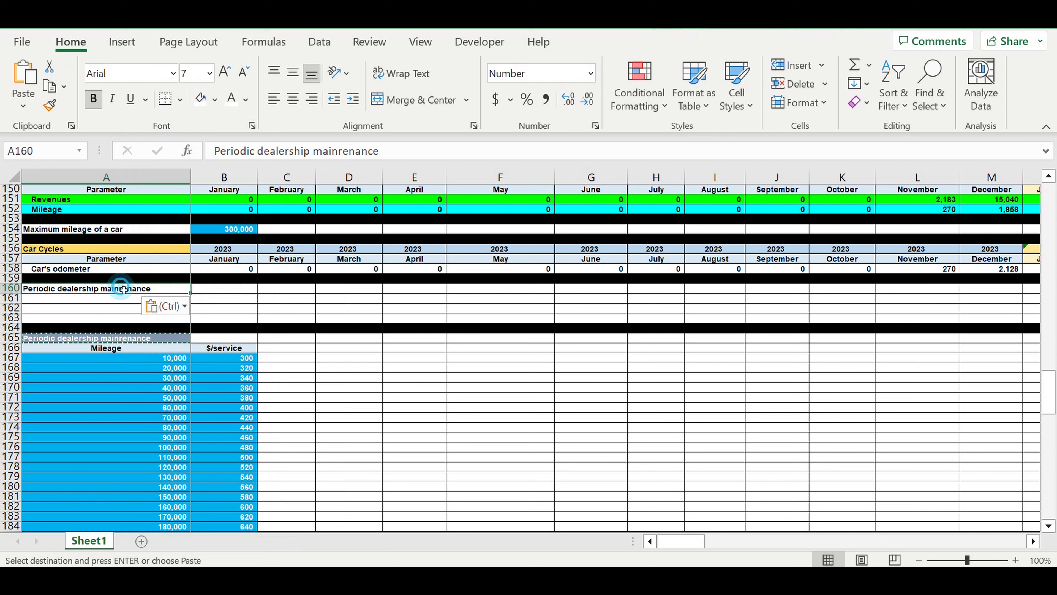
{"action": "left_click", "coordinate": [425, 159]}
{"action": "type", "text": "COEFF"}
{"action": "key", "text": "Return"}
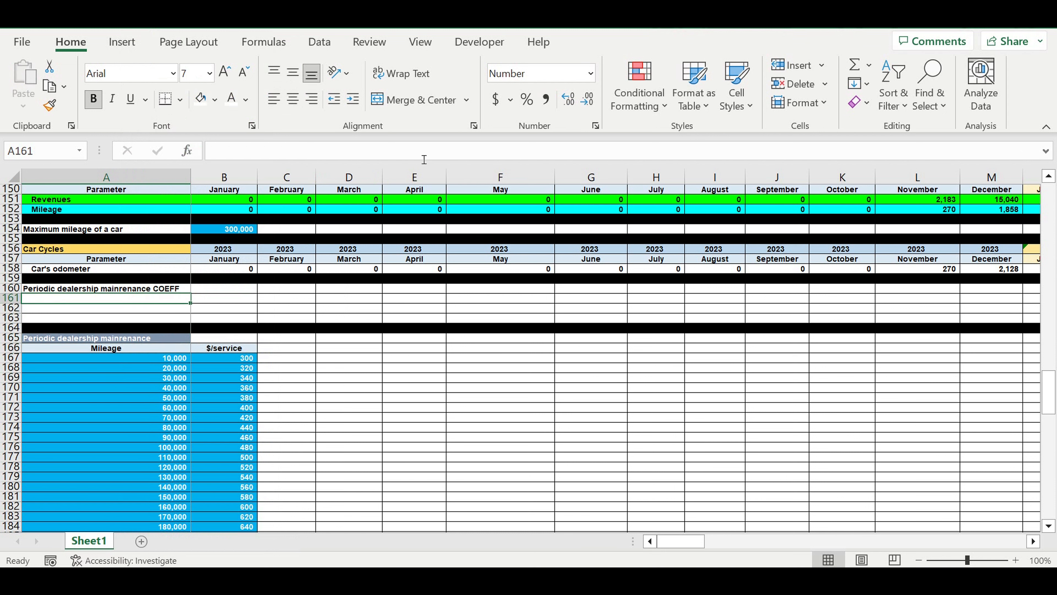
Enter 1 as the maintenance coefficient in B160 and format it as a percentage
{"action": "left_click", "coordinate": [233, 290]}
{"action": "type", "text": "1"}
{"action": "left_click", "coordinate": [347, 350]}
{"action": "left_click", "coordinate": [250, 292]}
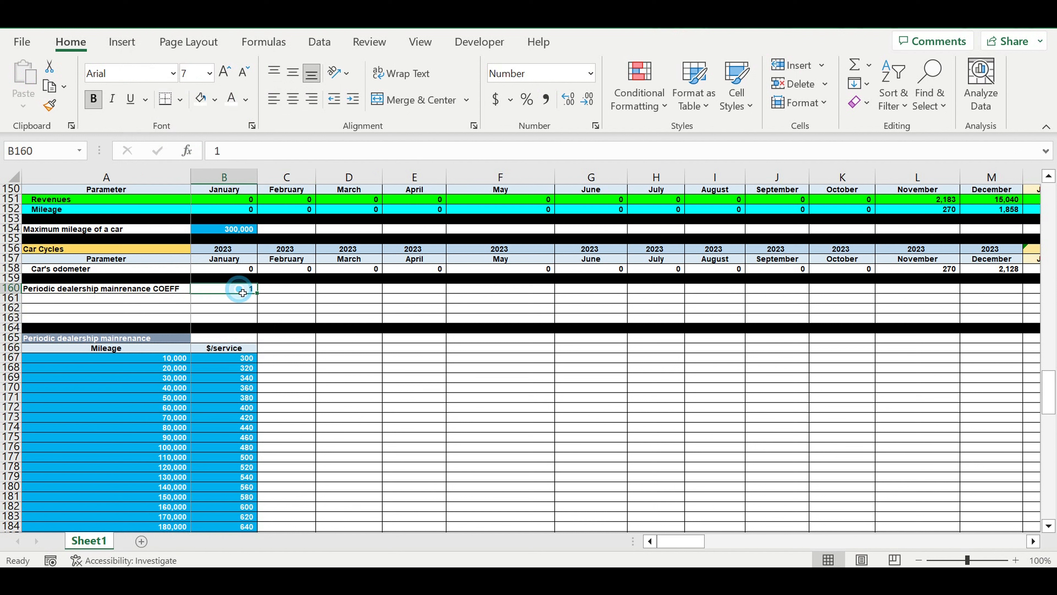
{"action": "left_click", "coordinate": [525, 101]}
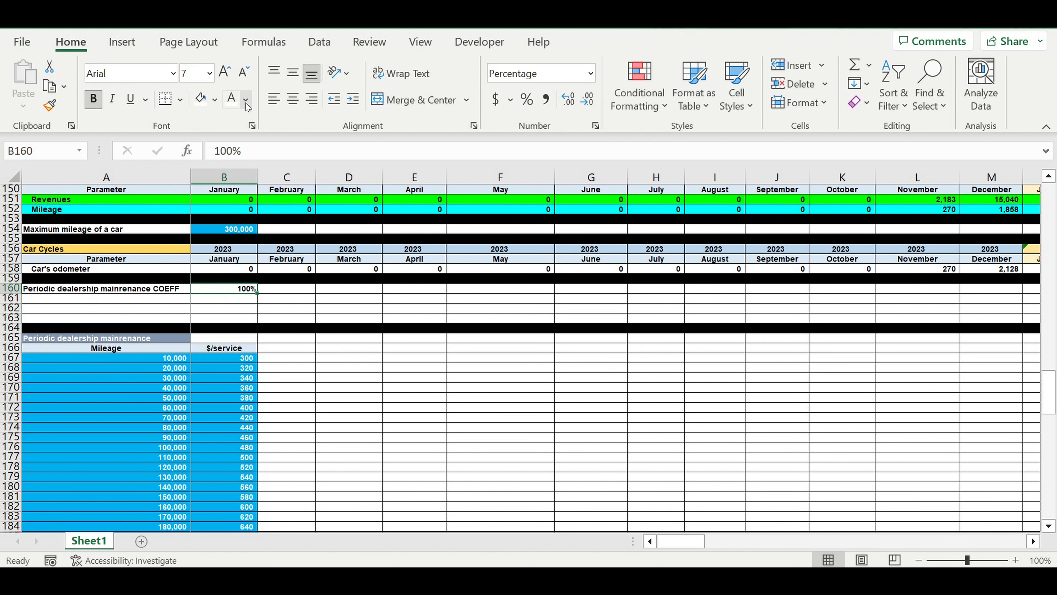
Fill the coefficient cell B160 with the standard light blue colour
{"action": "left_click", "coordinate": [214, 99]}
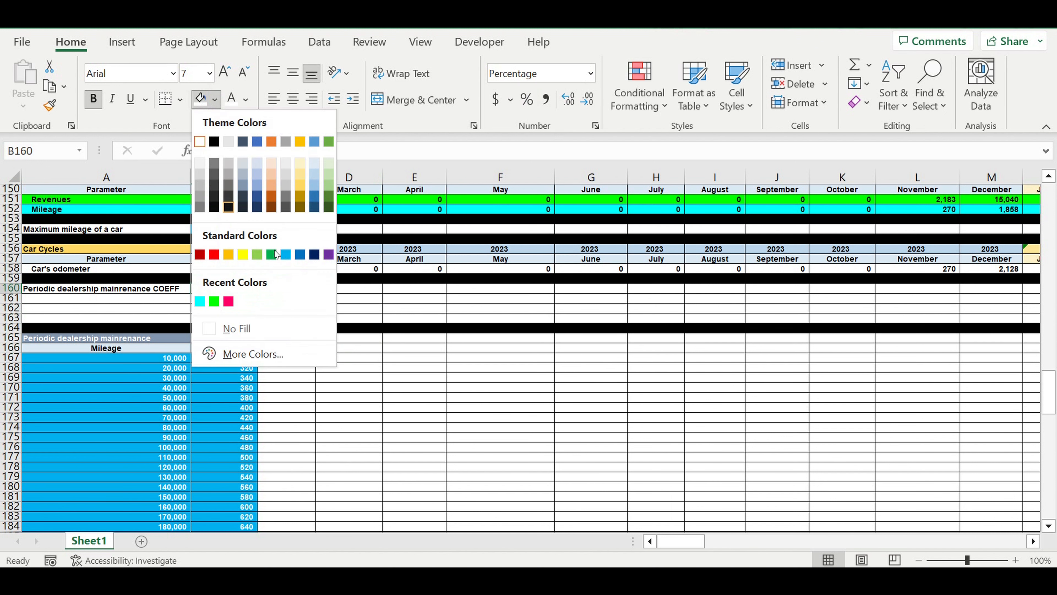
{"action": "left_click", "coordinate": [286, 254]}
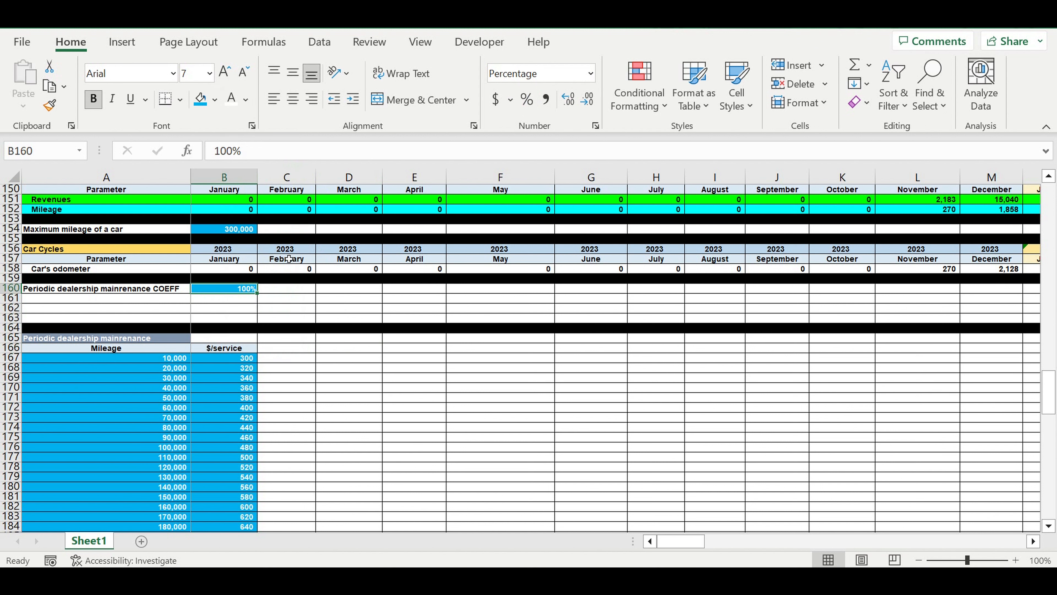
{"action": "left_click", "coordinate": [345, 348]}
{"action": "left_click", "coordinate": [166, 290]}
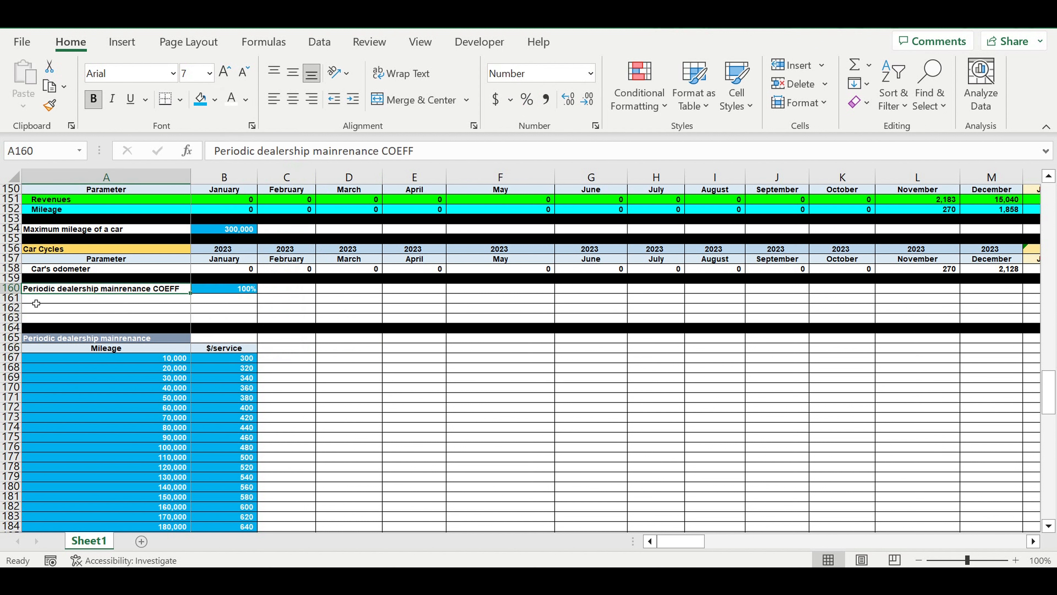
Delete the empty rows 161 to 163 between the coefficient row and the black divider
{"action": "left_click_drag", "start_coordinate": [12, 297], "coordinate": [13, 316]}
{"action": "right_click", "coordinate": [12, 316]}
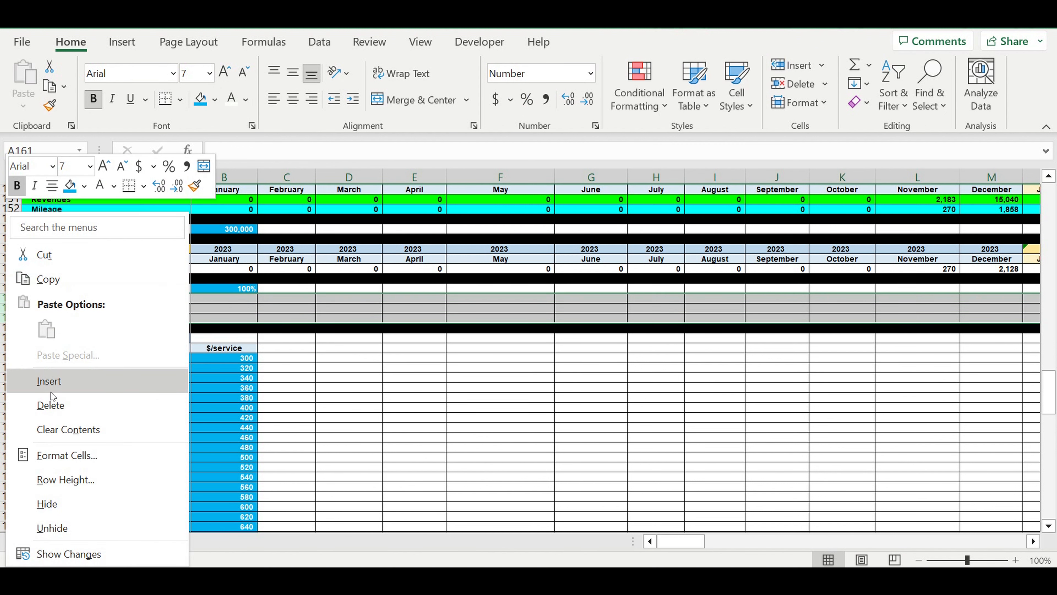
{"action": "key", "text": "Escape"}
{"action": "key", "text": "ctrl+minus"}
{"action": "left_click", "coordinate": [329, 379]}
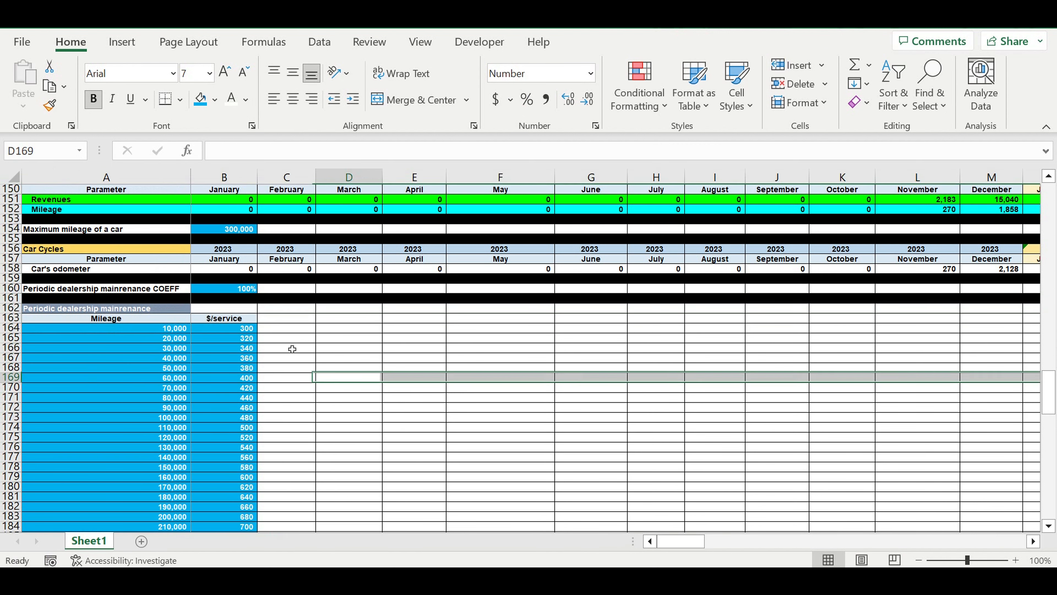
Extend the $/service header into C163, rename it "Service costs + COEFF" and widen column C to fit the text
{"action": "left_click", "coordinate": [238, 317]}
{"action": "left_click_drag", "start_coordinate": [257, 325], "coordinate": [296, 321]}
{"action": "left_click", "coordinate": [296, 321]}
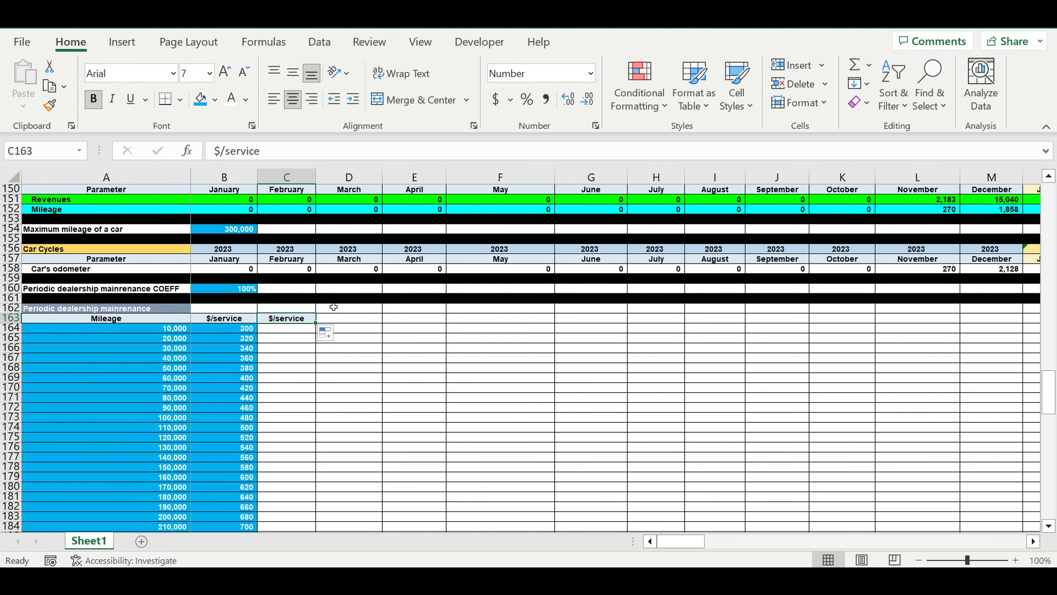
{"action": "type", "text": "Ser"}
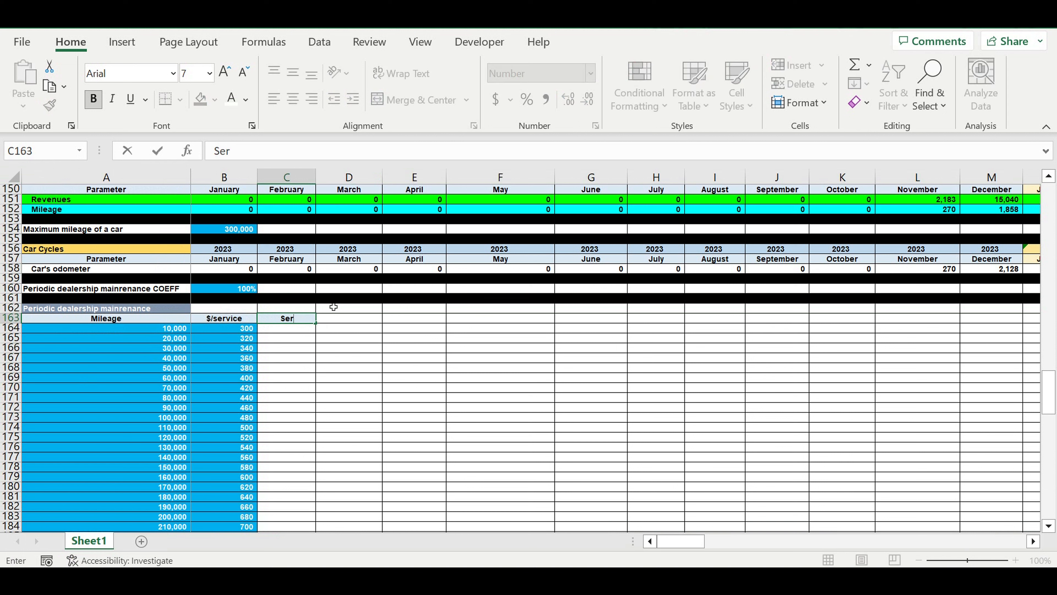
{"action": "type", "text": "vice costs +"}
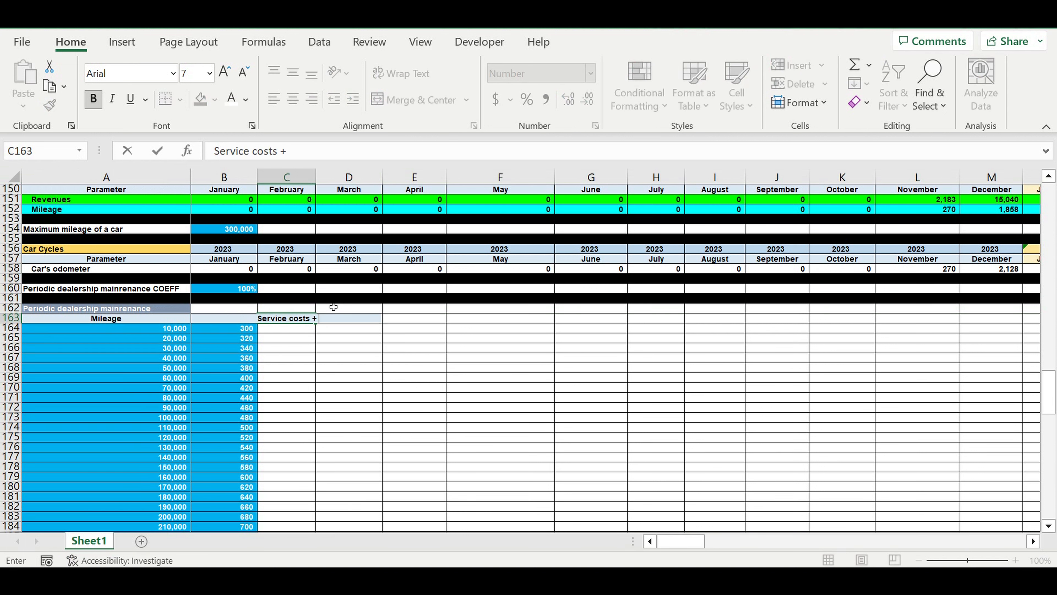
{"action": "type", "text": " COEFF"}
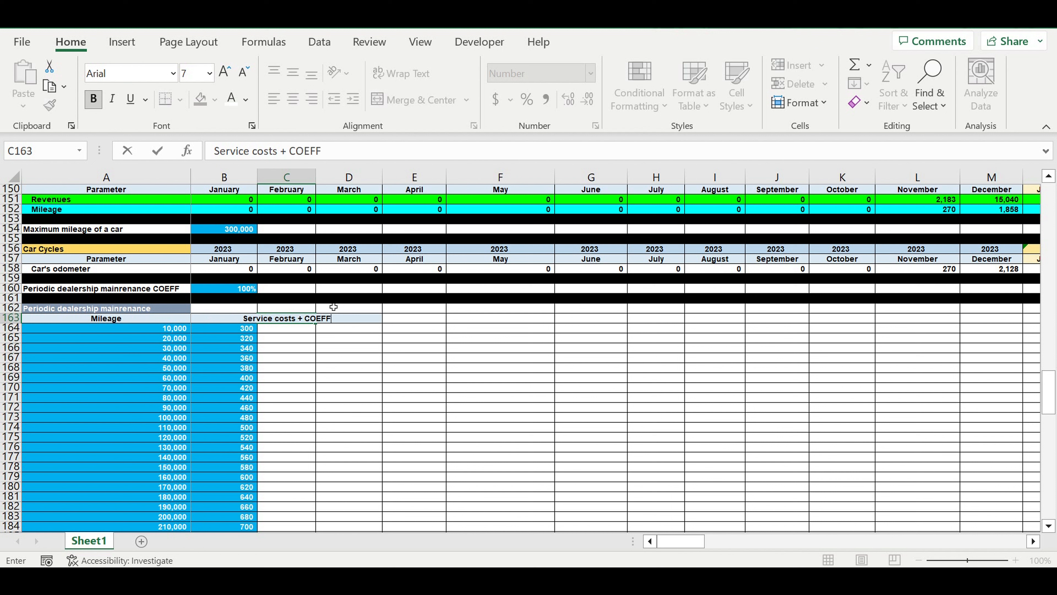
{"action": "key", "text": "Return"}
{"action": "left_click_drag", "start_coordinate": [316, 177], "coordinate": [350, 177]}
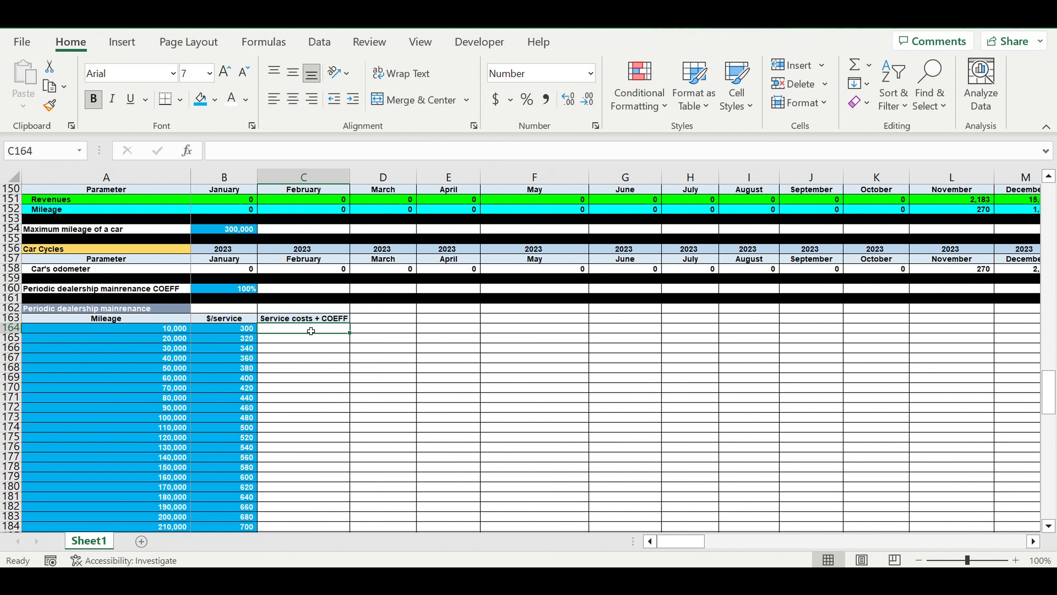
Enter =B164*$B$160 in C164 to multiply the service cost by the absolute-referenced coefficient
{"action": "type", "text": "="}
{"action": "left_click", "coordinate": [238, 331]}
{"action": "type", "text": "*"}
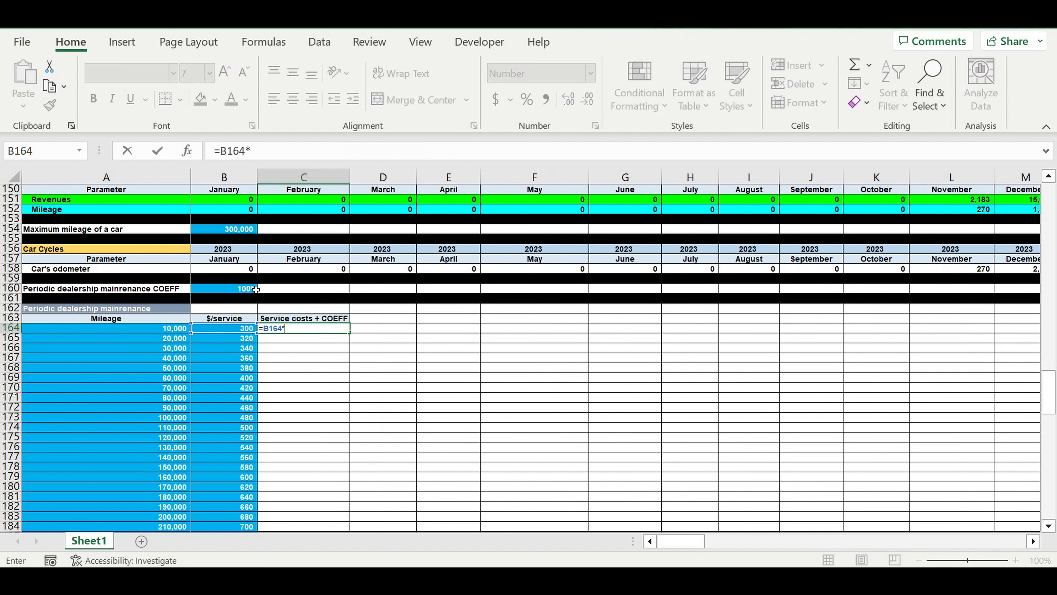
{"action": "left_click", "coordinate": [240, 292]}
{"action": "left_click", "coordinate": [252, 151]}
{"action": "type", "text": "$B160"}
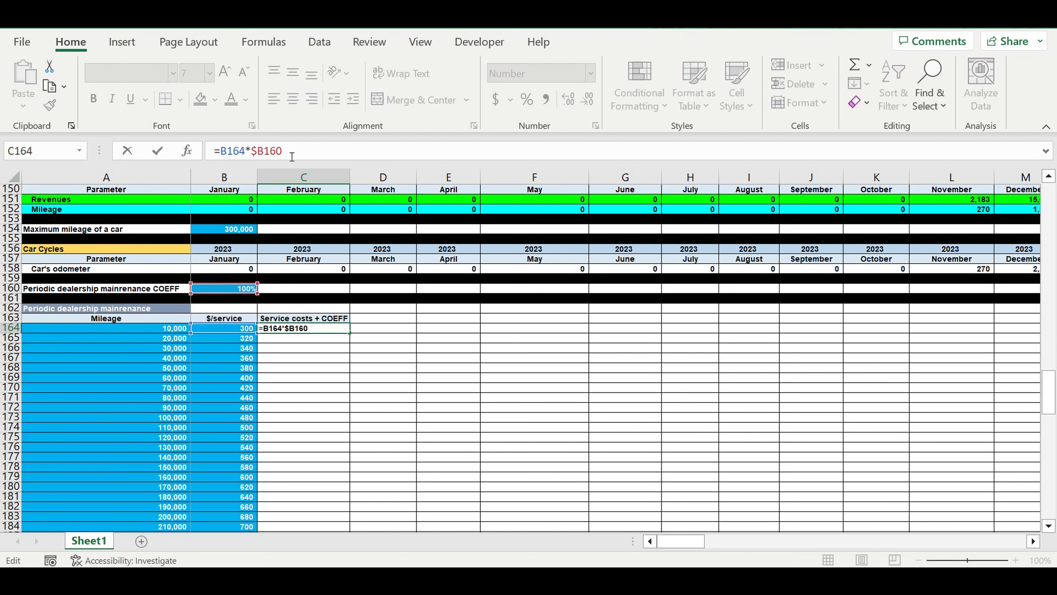
{"action": "key", "text": "Right"}
{"action": "key", "text": "Return"}
Fill the C164 formula down column C to the last mileage row of the maintenance table
{"action": "left_click", "coordinate": [314, 329]}
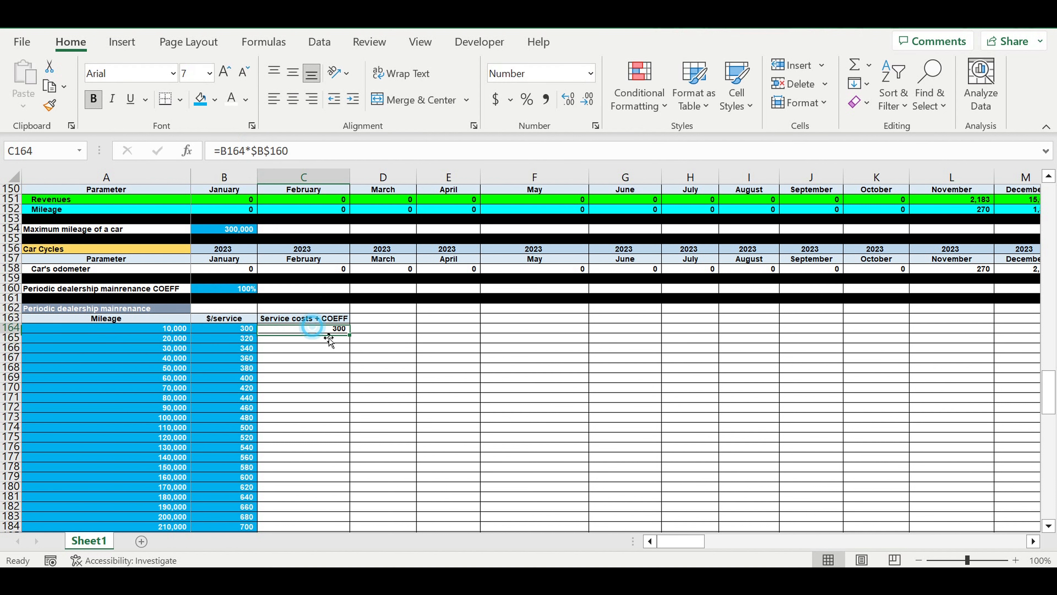
{"action": "left_click_drag", "start_coordinate": [350, 390], "coordinate": [339, 518]}
{"action": "scroll", "coordinate": [455, 390], "scroll_direction": "up", "scroll_amount": 15}
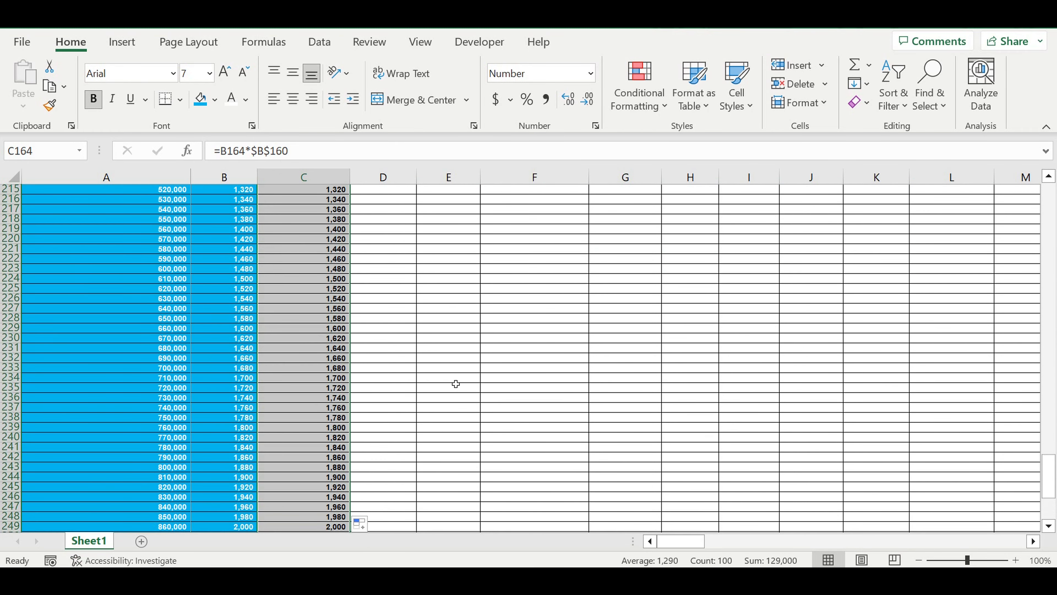
{"action": "scroll", "coordinate": [455, 384], "scroll_direction": "up", "scroll_amount": 10}
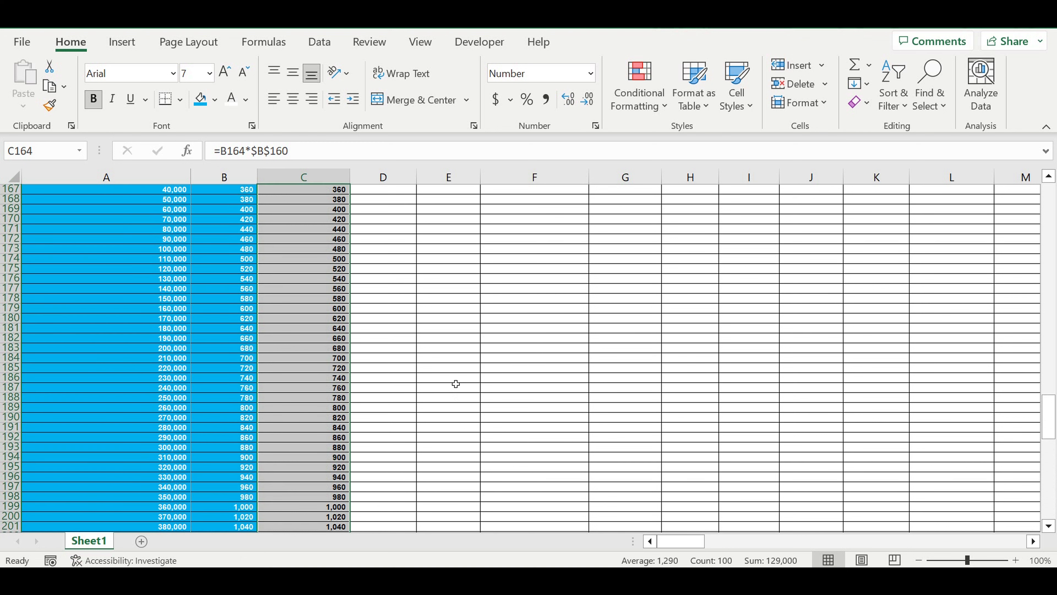
Test the maintenance coefficient in B160 with 130% and with 60%
{"action": "left_click", "coordinate": [243, 241]}
{"action": "type", "text": "130"}
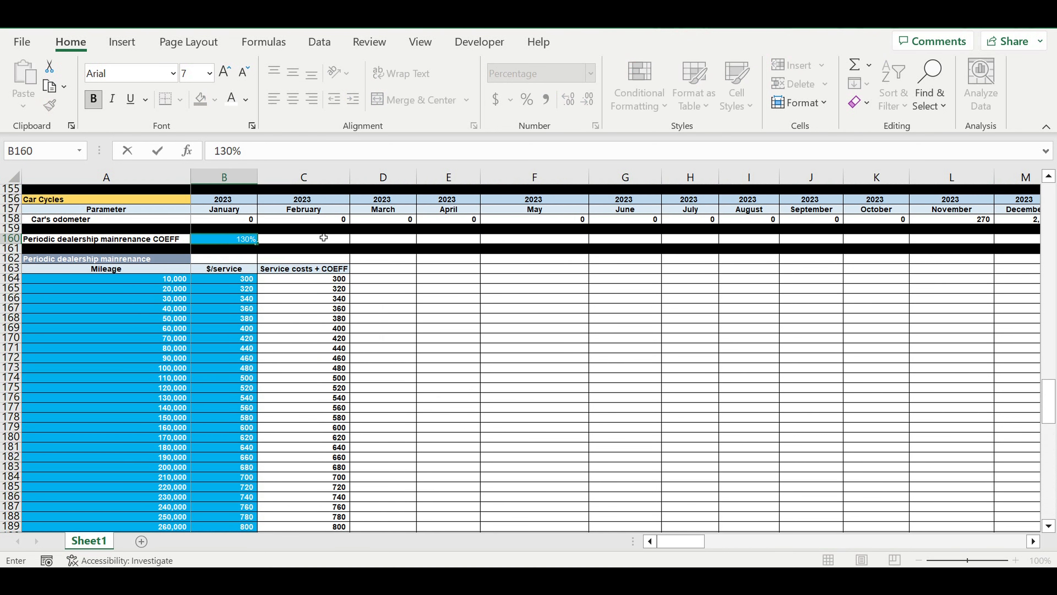
{"action": "key", "text": "Return"}
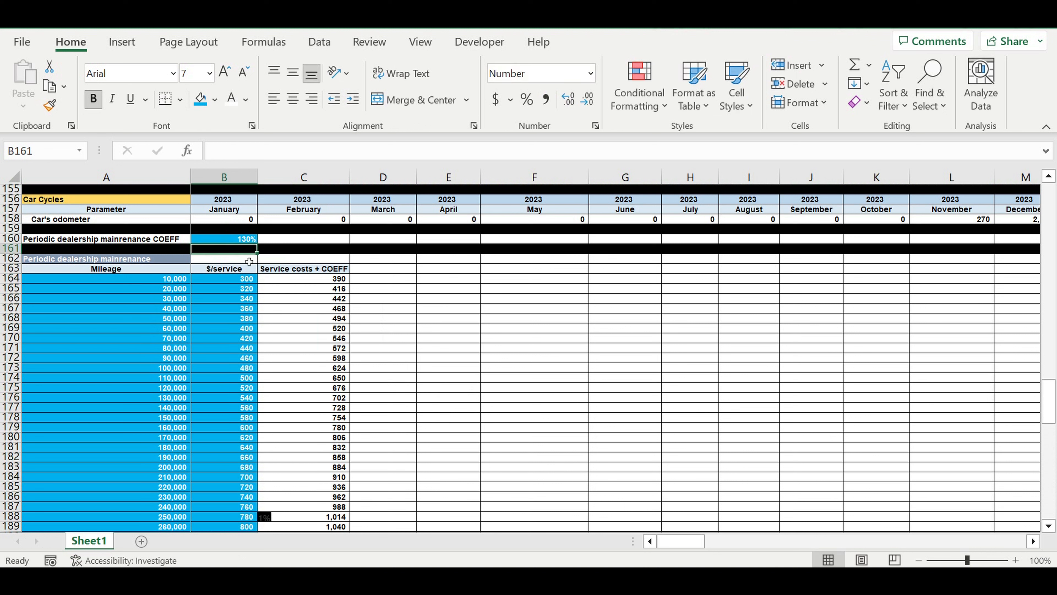
{"action": "left_click", "coordinate": [242, 239]}
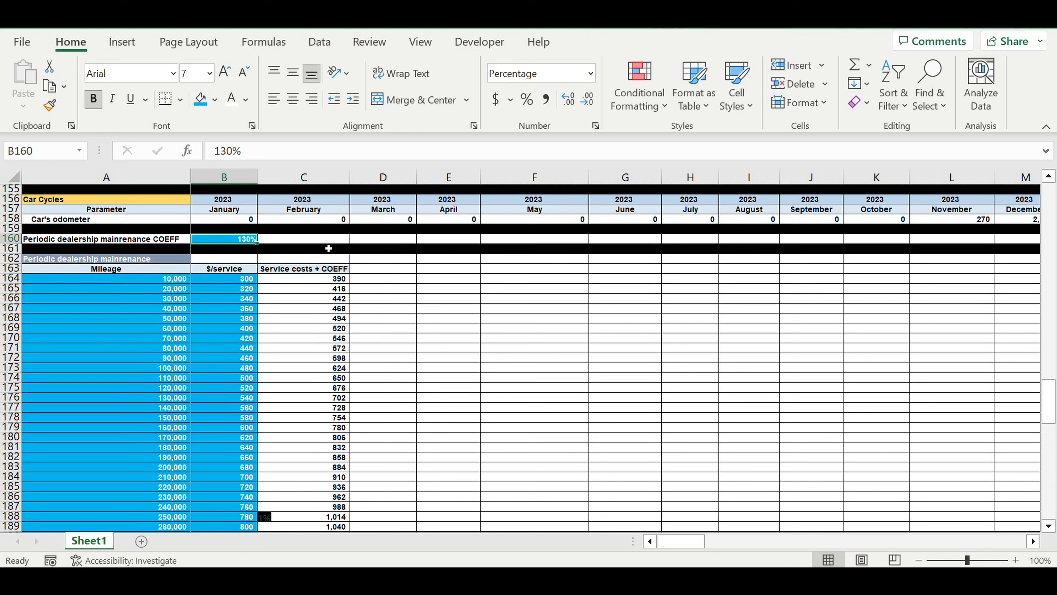
{"action": "type", "text": "60"}
{"action": "key", "text": "Return"}
{"action": "left_click", "coordinate": [410, 349]}
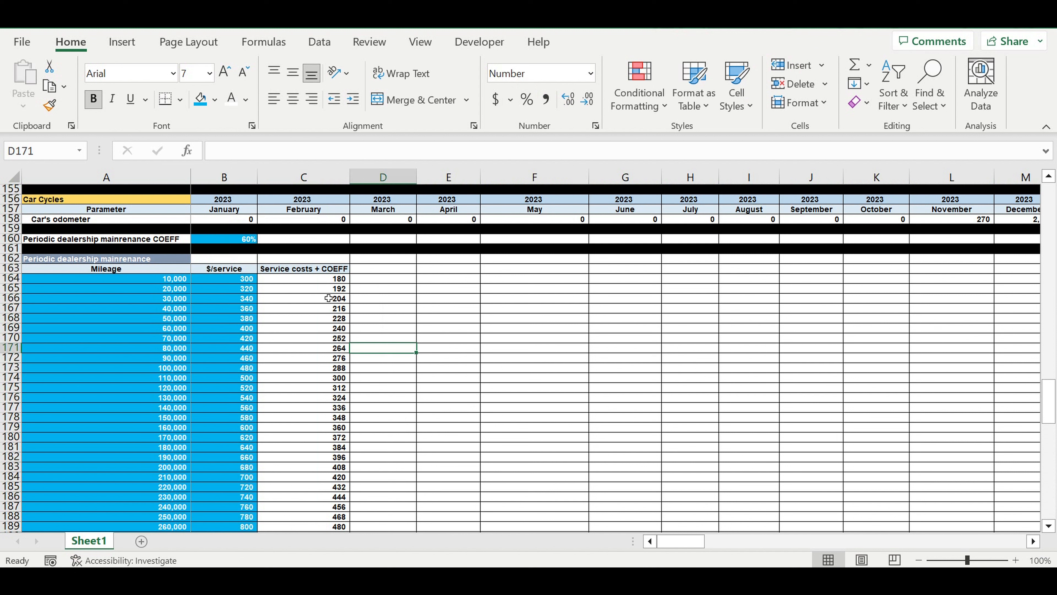
{"action": "left_click", "coordinate": [237, 241]}
{"action": "left_click_drag", "start_coordinate": [237, 285], "coordinate": [239, 516]}
{"action": "left_click", "coordinate": [411, 318]}
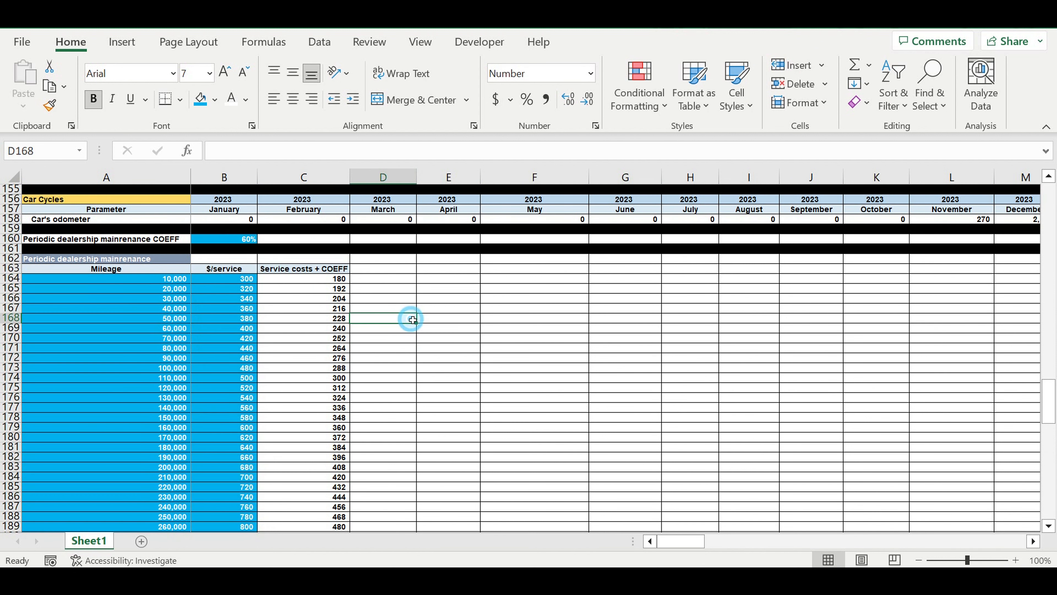
Set the maintenance coefficient in B160 back to 100%
{"action": "left_click", "coordinate": [251, 240]}
{"action": "type", "text": "100"}
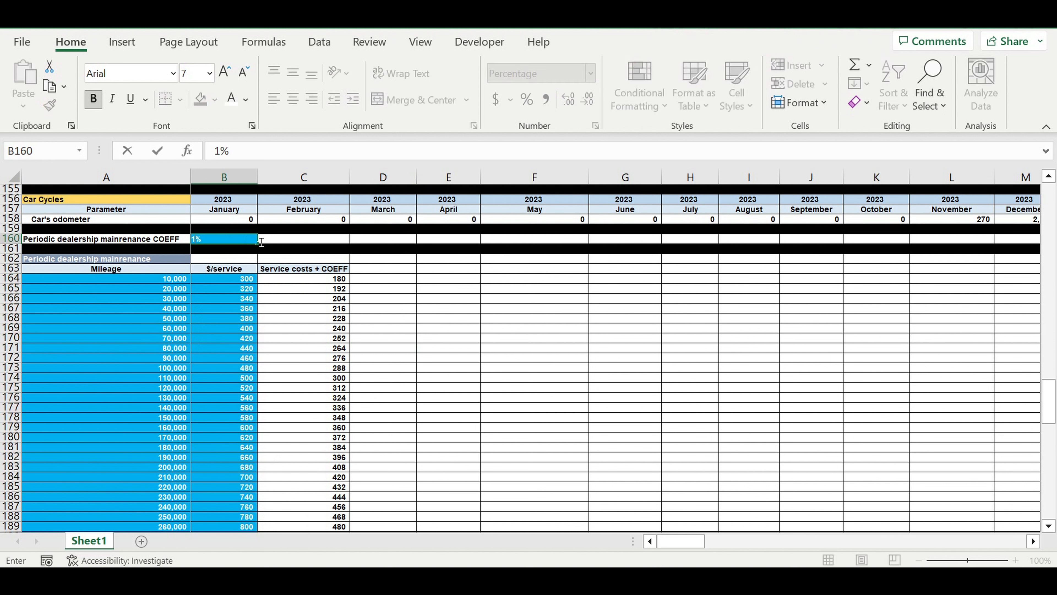
{"action": "key", "text": "Return"}
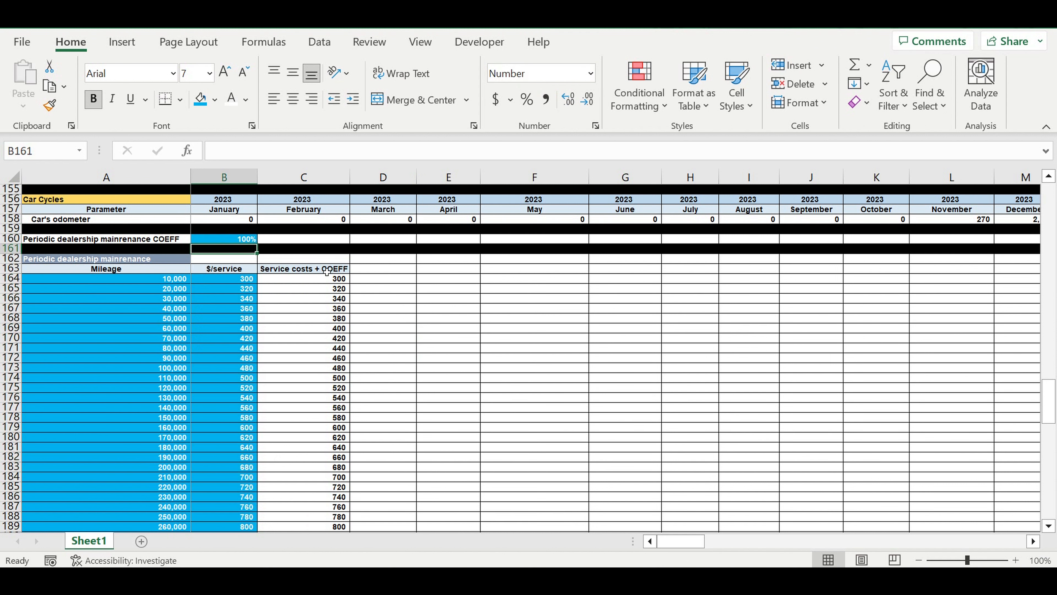
{"action": "left_click", "coordinate": [470, 308]}
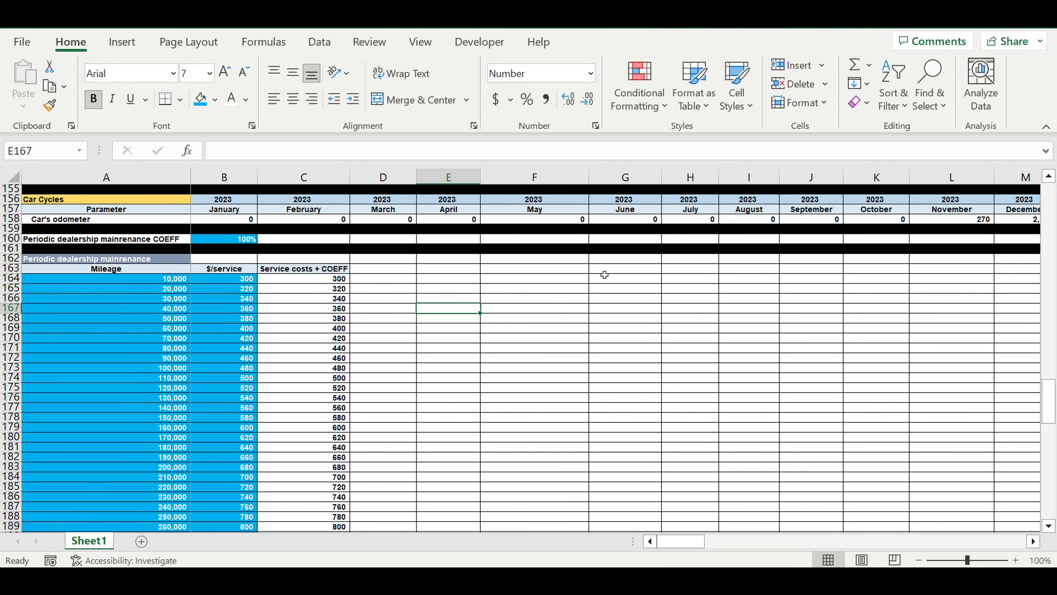
Examine the Service costs + COEFF column down to the table's last row and the November odometer formula in L158
{"action": "scroll", "coordinate": [567, 314], "scroll_direction": "down", "scroll_amount": 13}
{"action": "scroll", "coordinate": [358, 413], "scroll_direction": "down", "scroll_amount": 11}
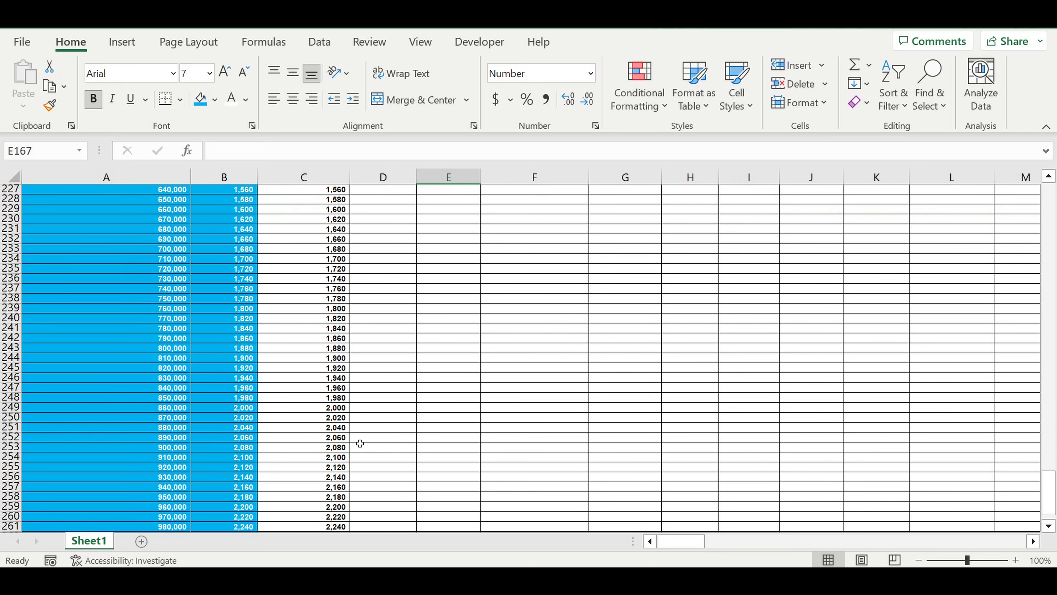
{"action": "scroll", "coordinate": [360, 443], "scroll_direction": "down", "scroll_amount": 4}
{"action": "left_click_drag", "start_coordinate": [337, 429], "coordinate": [320, 189]}
{"action": "scroll", "coordinate": [447, 321], "scroll_direction": "up", "scroll_amount": 18}
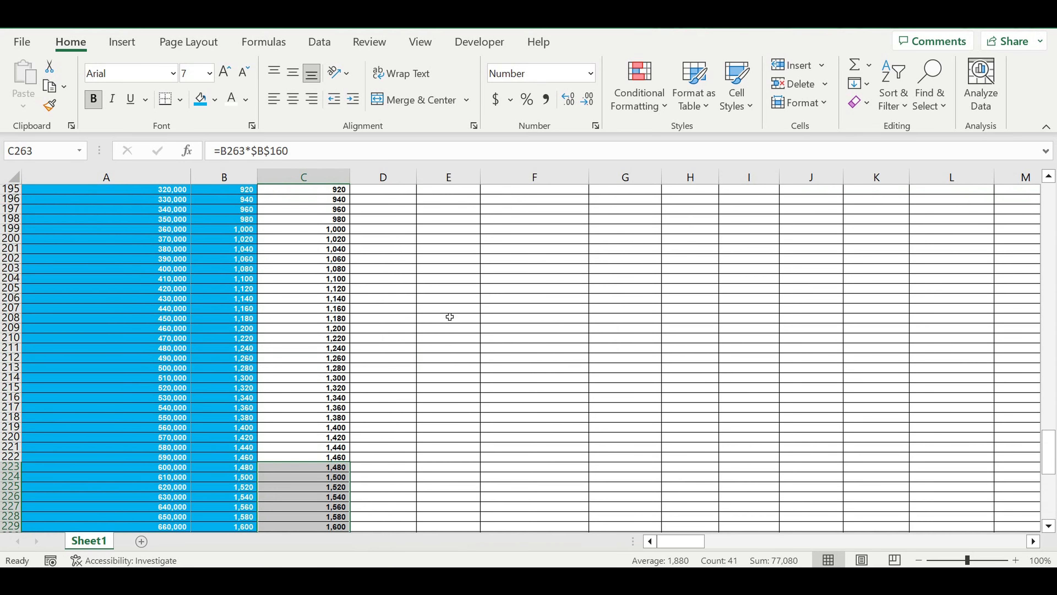
{"action": "scroll", "coordinate": [450, 317], "scroll_direction": "up", "scroll_amount": 6}
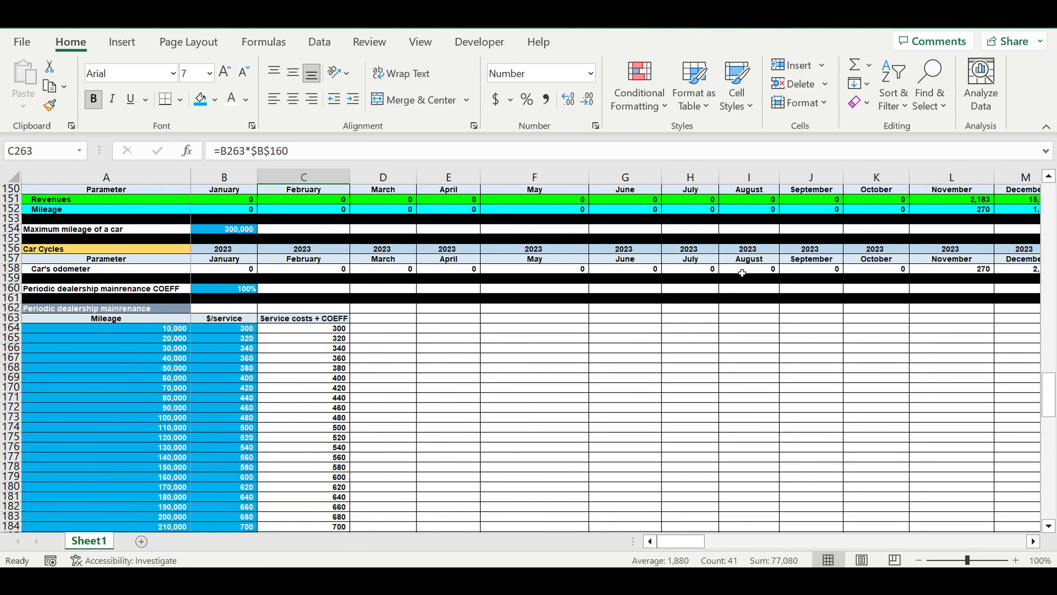
{"action": "left_click", "coordinate": [986, 268]}
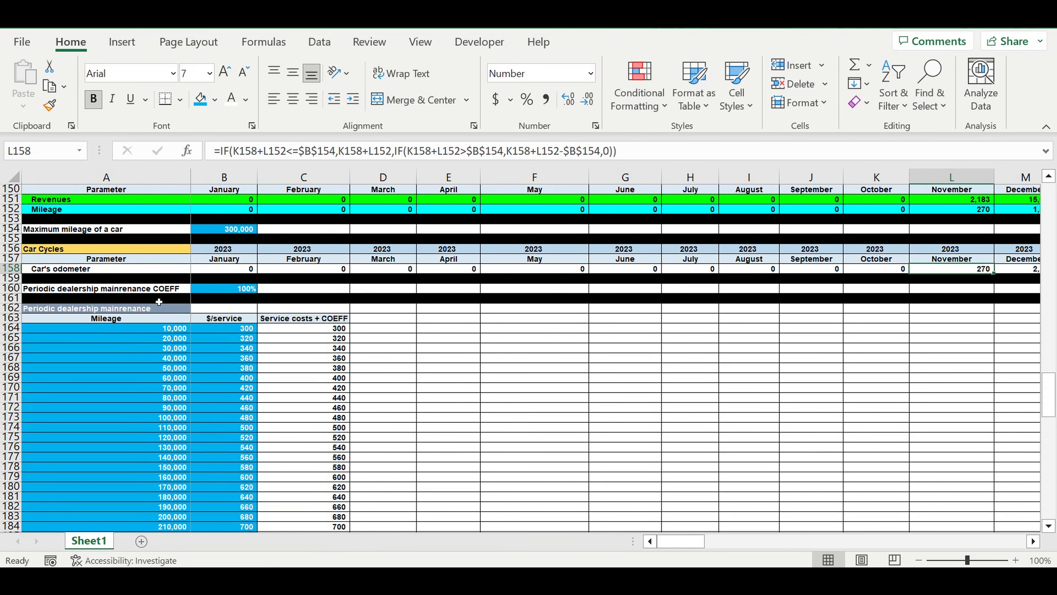
Copy the Car Cycles header rows 156 and 157 and paste them at A265, below the maintenance table
{"action": "left_click_drag", "start_coordinate": [11, 249], "coordinate": [14, 268]}
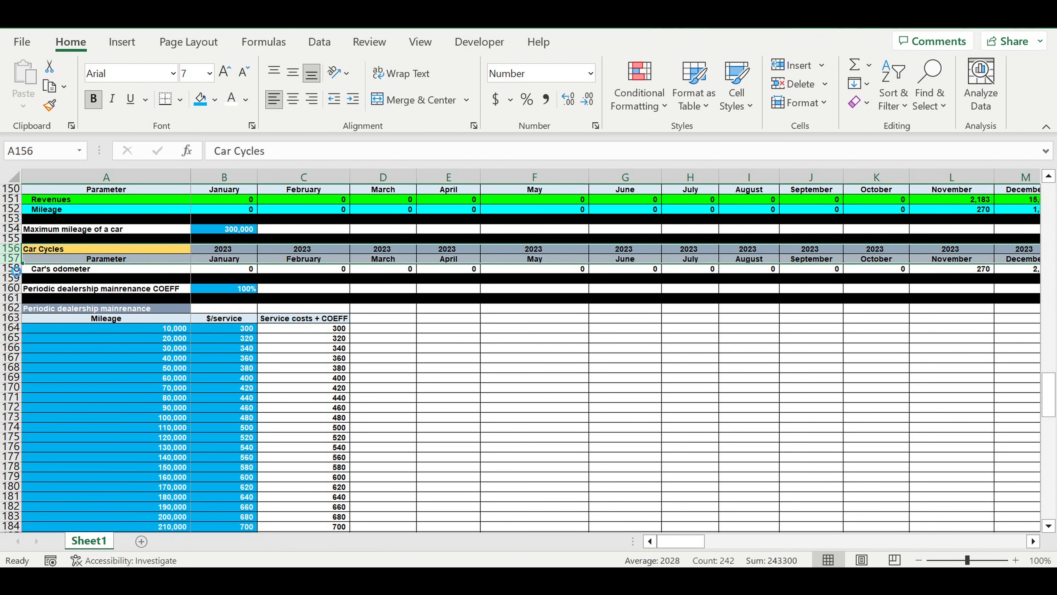
{"action": "key", "text": "ctrl+c"}
{"action": "scroll", "coordinate": [351, 348], "scroll_direction": "down", "scroll_amount": 18}
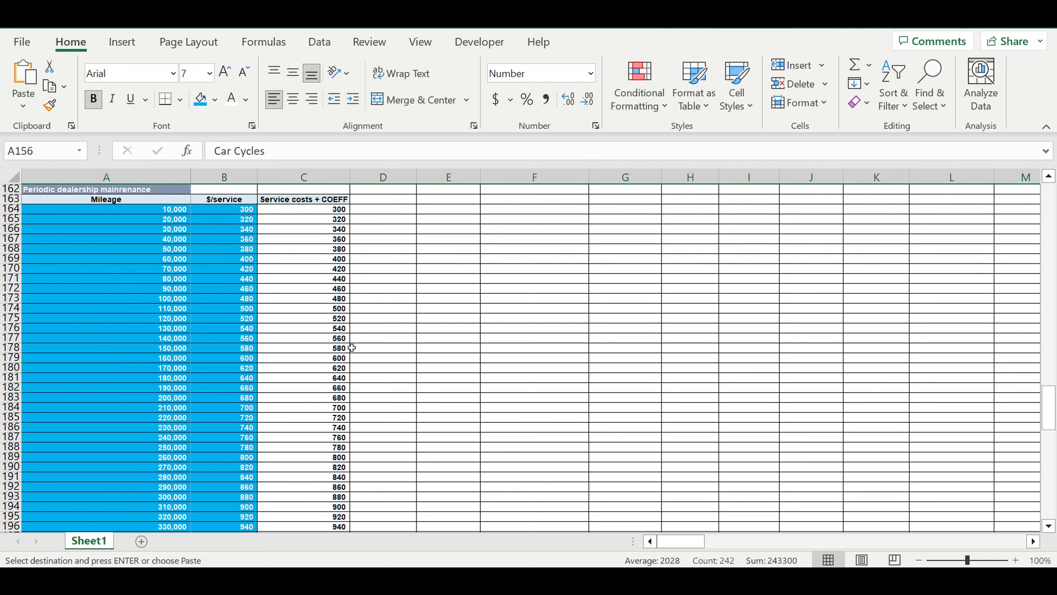
{"action": "scroll", "coordinate": [349, 347], "scroll_direction": "down", "scroll_amount": 13}
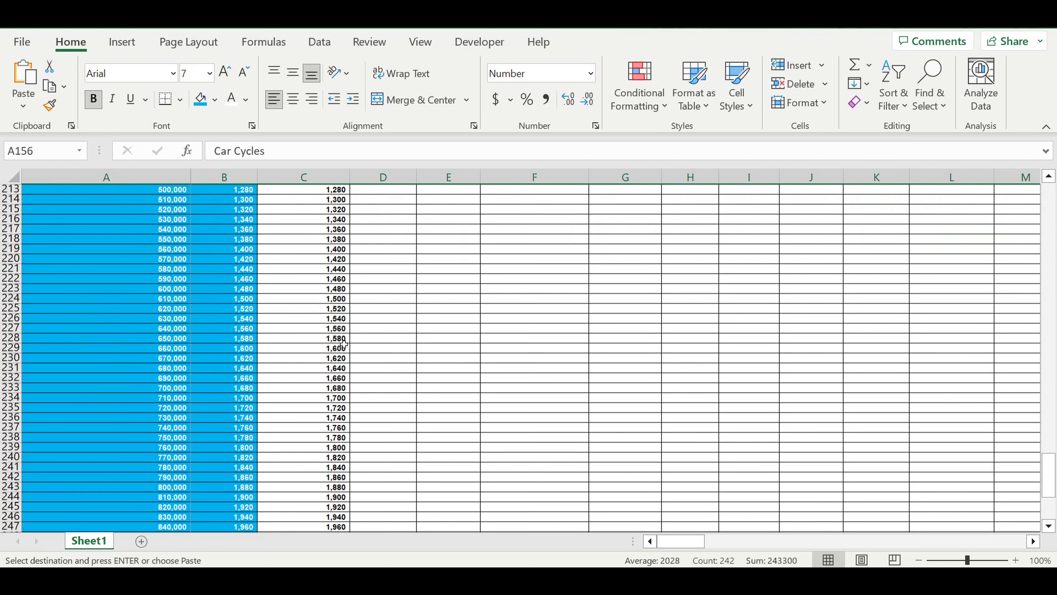
{"action": "left_click", "coordinate": [138, 409]}
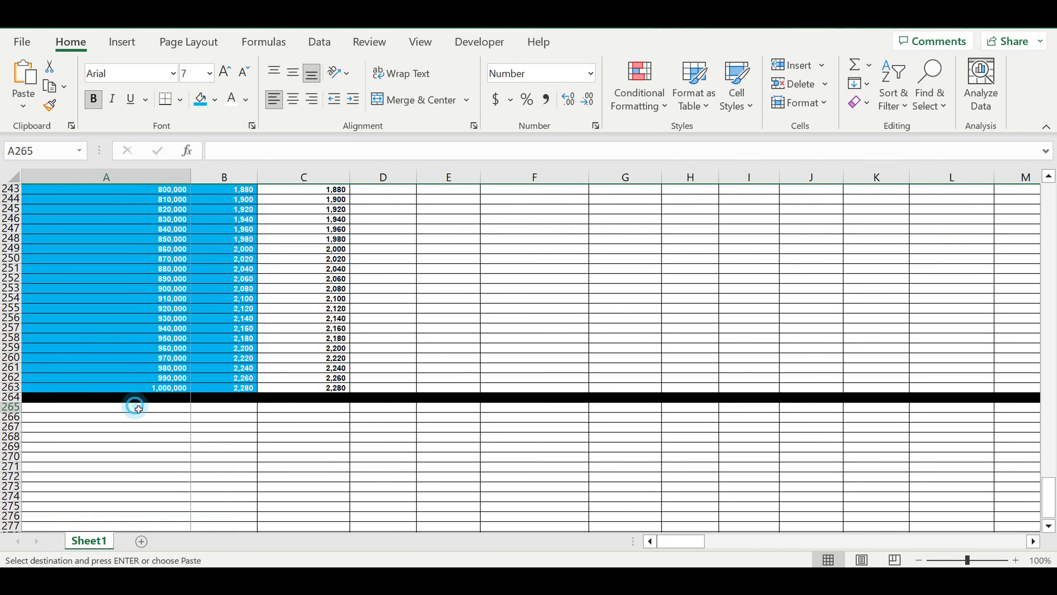
{"action": "key", "text": "ctrl+v"}
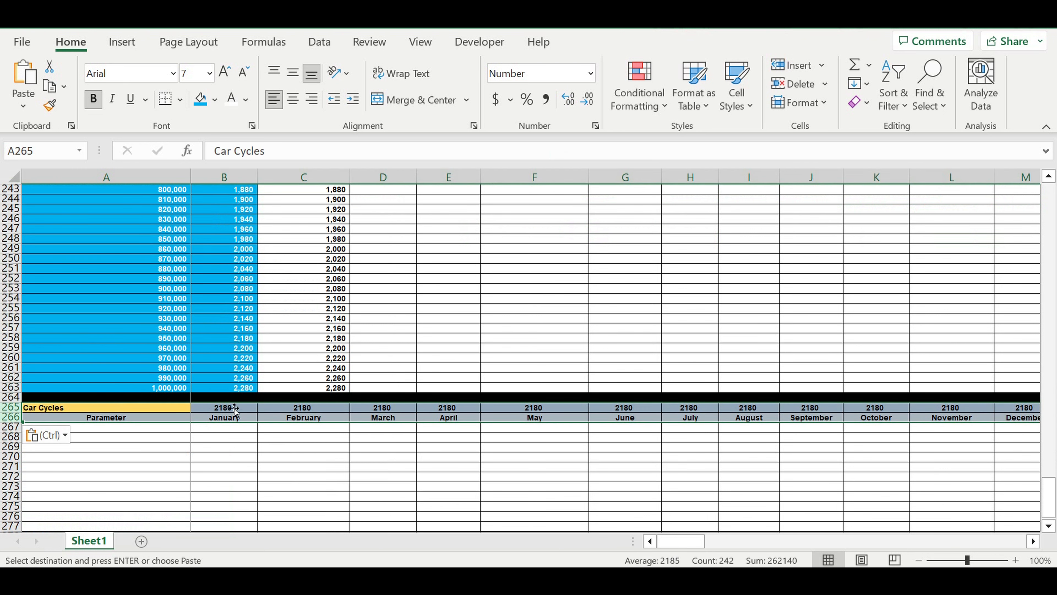
Link the January year cell B265 of the new block to the year in B156
{"action": "left_click", "coordinate": [222, 410]}
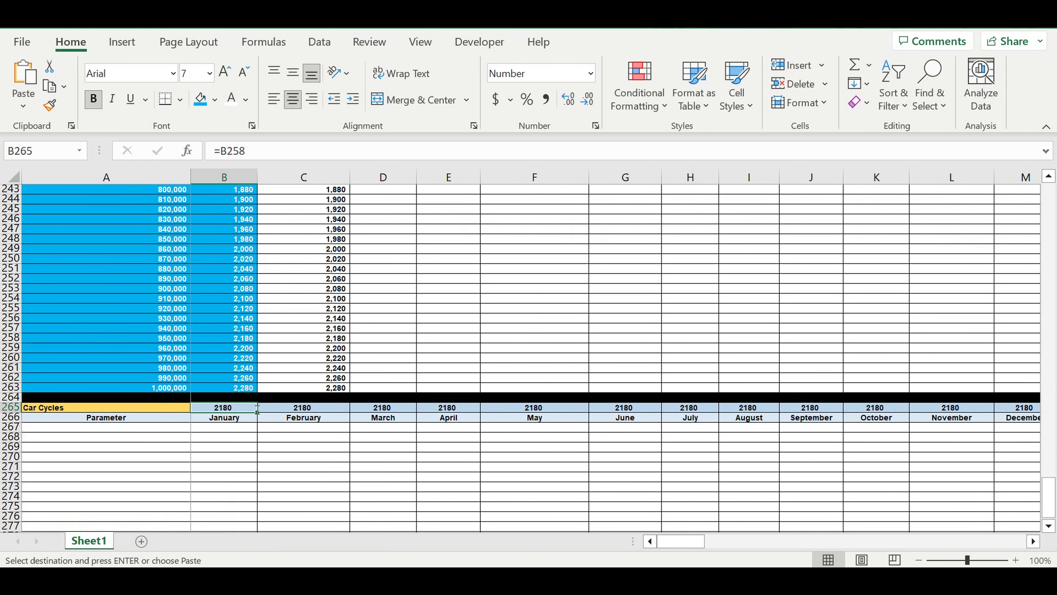
{"action": "type", "text": "="}
{"action": "scroll", "coordinate": [308, 398], "scroll_direction": "up", "scroll_amount": 5}
{"action": "scroll", "coordinate": [308, 398], "scroll_direction": "up", "scroll_amount": 20}
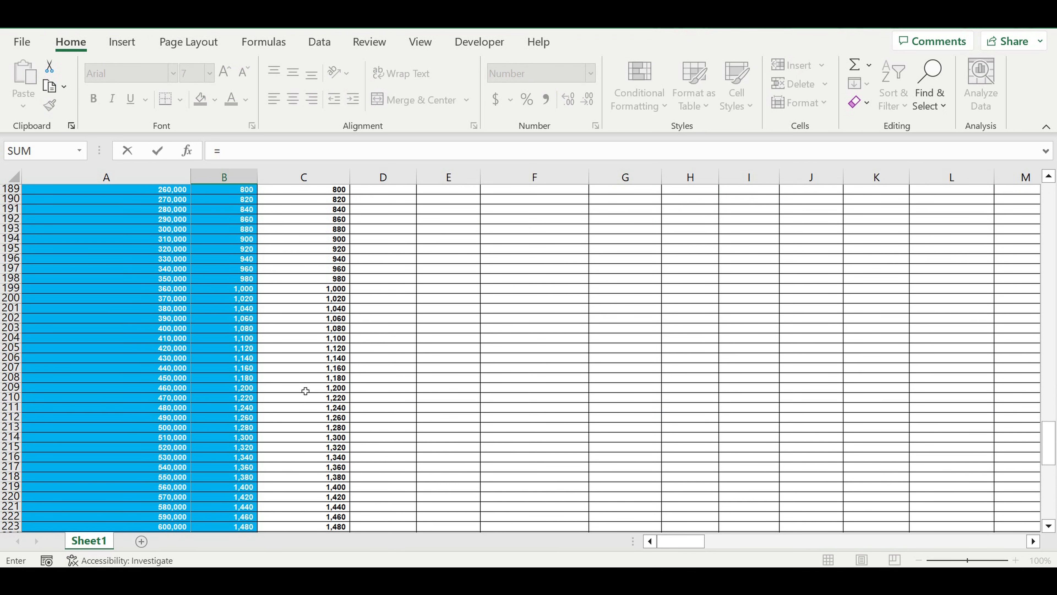
{"action": "scroll", "coordinate": [305, 391], "scroll_direction": "up", "scroll_amount": 5}
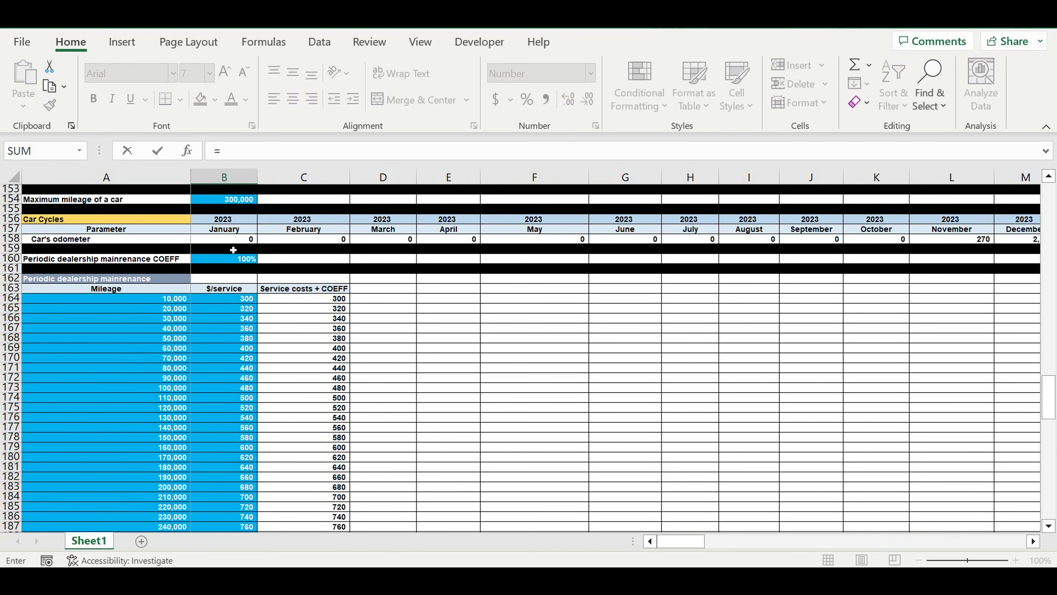
{"action": "left_click", "coordinate": [224, 227]}
{"action": "key", "text": "Return"}
Give the Car Cycles header in A265 a dark grey fill and white text
{"action": "scroll", "coordinate": [262, 321], "scroll_direction": "down", "scroll_amount": 5}
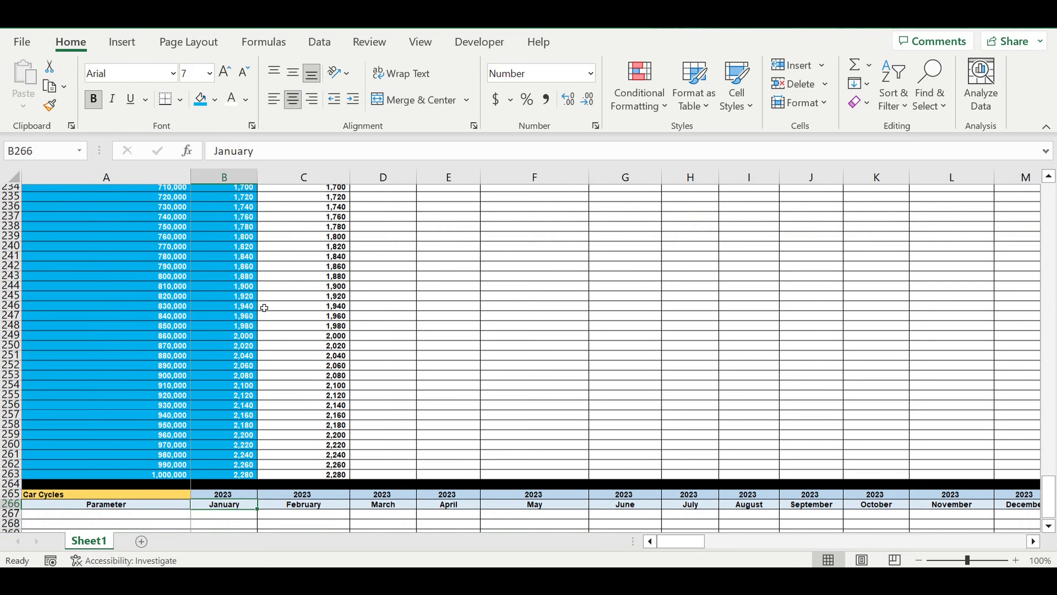
{"action": "left_click", "coordinate": [69, 368]}
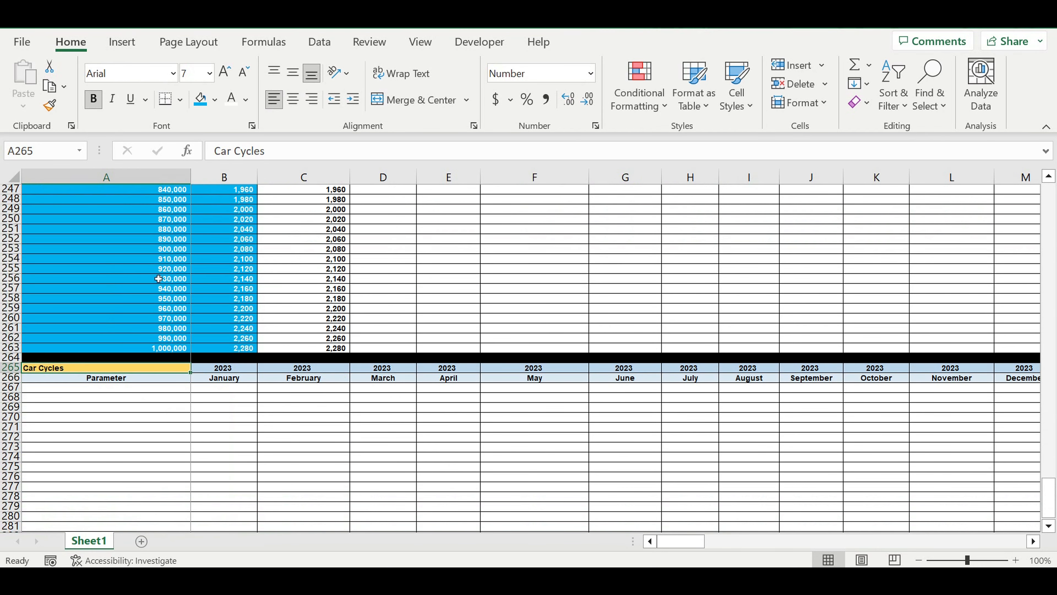
{"action": "left_click", "coordinate": [214, 100]}
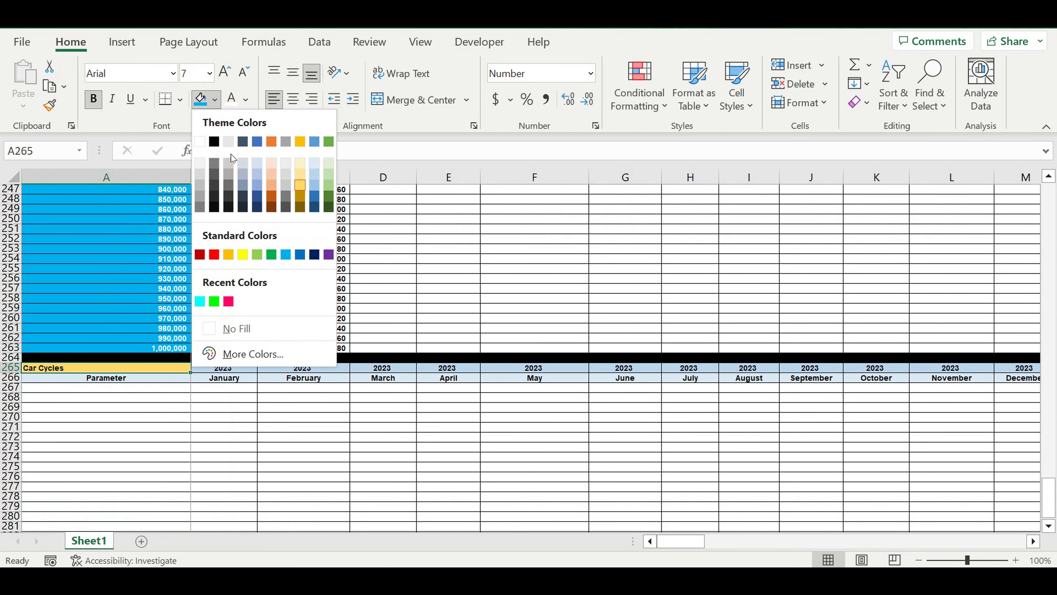
{"action": "left_click", "coordinate": [228, 185]}
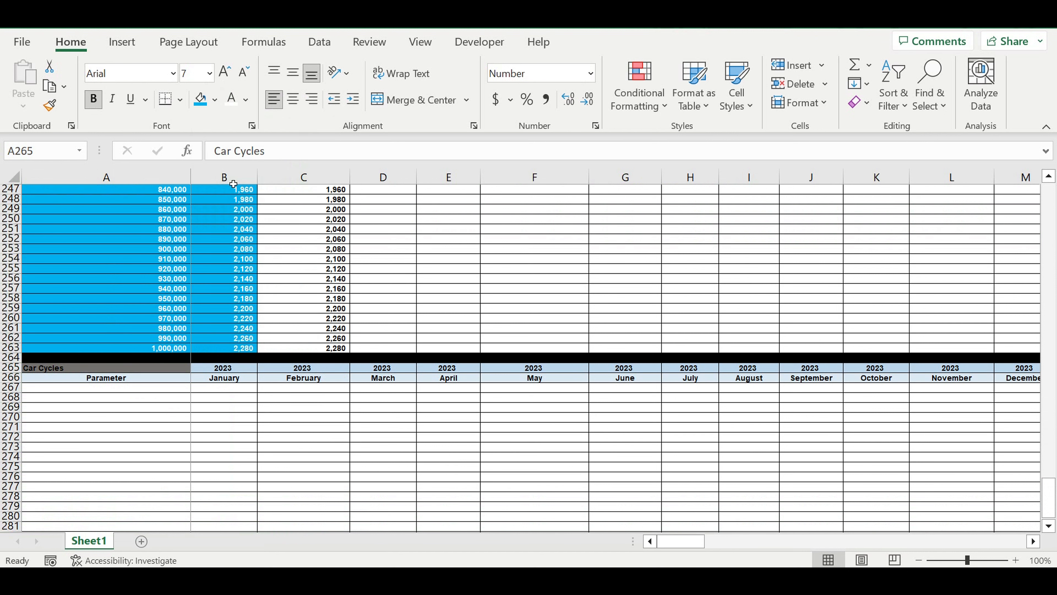
{"action": "left_click", "coordinate": [234, 109]}
{"action": "left_click", "coordinate": [205, 469]}
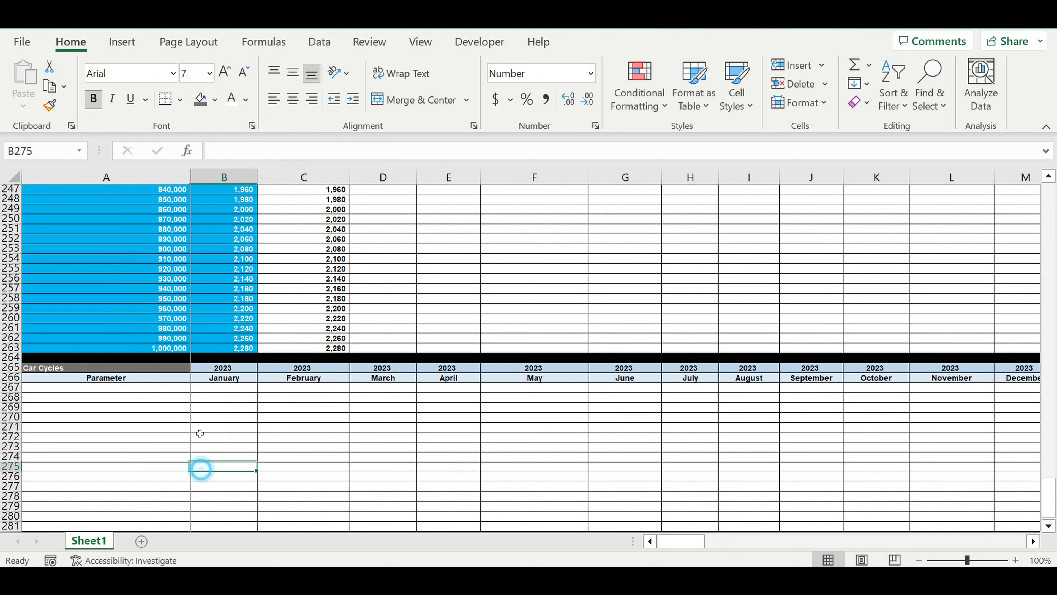
Enter a formula in A267 that links to the first mileage value in A164
{"action": "left_click", "coordinate": [174, 392]}
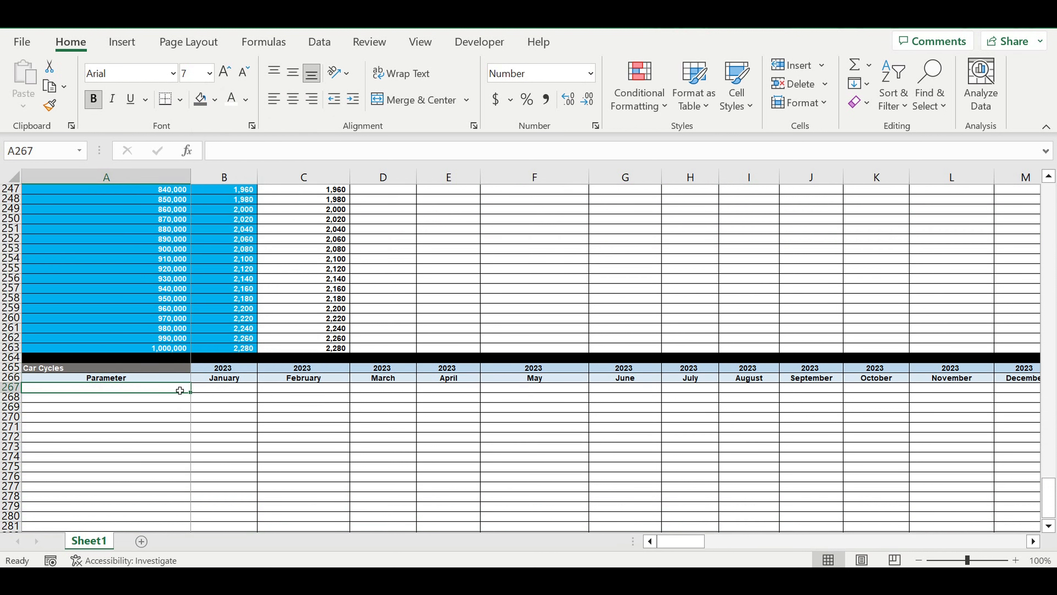
{"action": "type", "text": "="}
{"action": "scroll", "coordinate": [233, 387], "scroll_direction": "up", "scroll_amount": 13}
{"action": "scroll", "coordinate": [219, 368], "scroll_direction": "up", "scroll_amount": 13}
{"action": "scroll", "coordinate": [214, 356], "scroll_direction": "up", "scroll_amount": 4}
{"action": "left_click", "coordinate": [162, 261]}
{"action": "key", "text": "Return"}
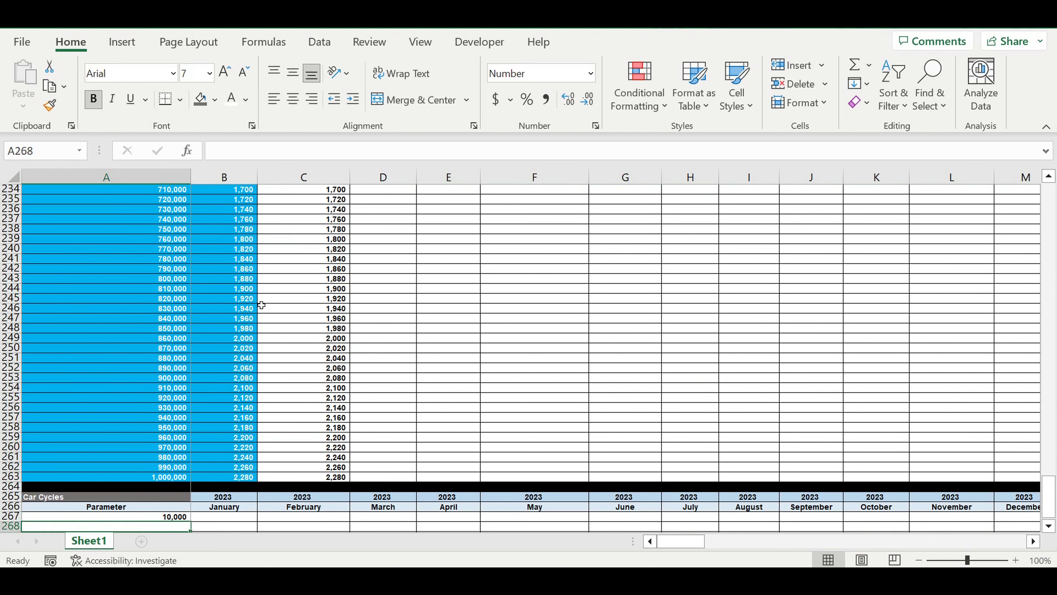
Fill the mileage link formula from A267 down column A through row 376
{"action": "scroll", "coordinate": [301, 366], "scroll_direction": "down", "scroll_amount": 8}
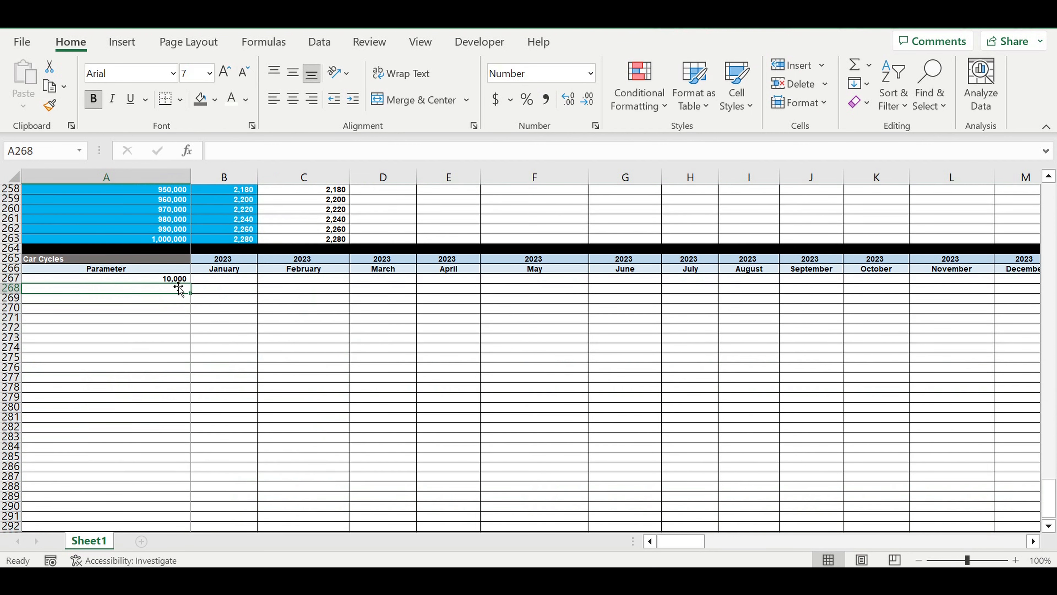
{"action": "left_click", "coordinate": [171, 282]}
{"action": "left_click_drag", "start_coordinate": [190, 284], "coordinate": [196, 478]}
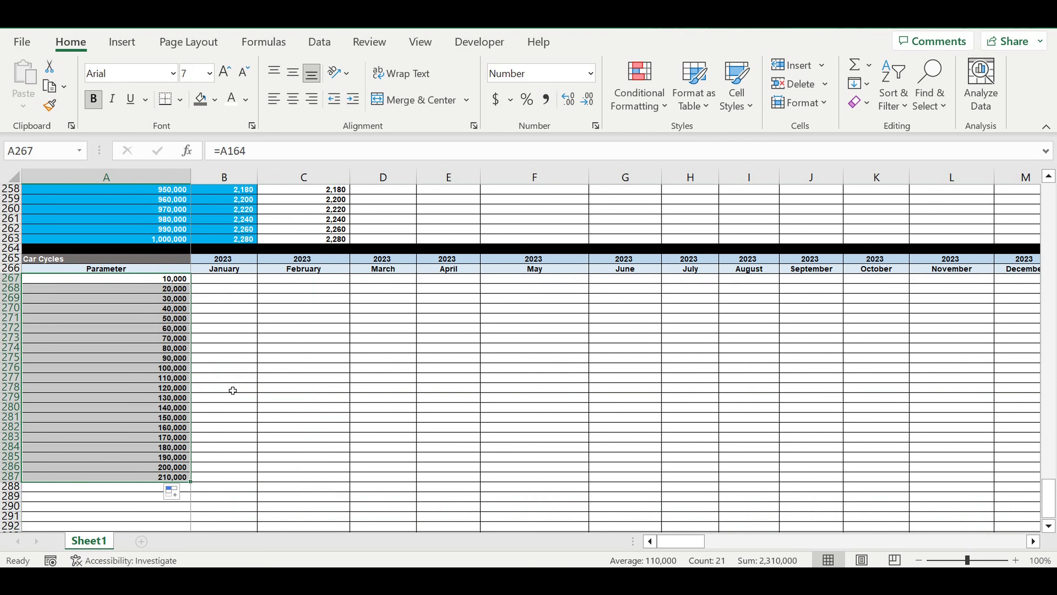
{"action": "scroll", "coordinate": [233, 390], "scroll_direction": "down", "scroll_amount": 7}
{"action": "left_click_drag", "start_coordinate": [196, 278], "coordinate": [196, 529]}
{"action": "scroll", "coordinate": [247, 403], "scroll_direction": "down", "scroll_amount": 10}
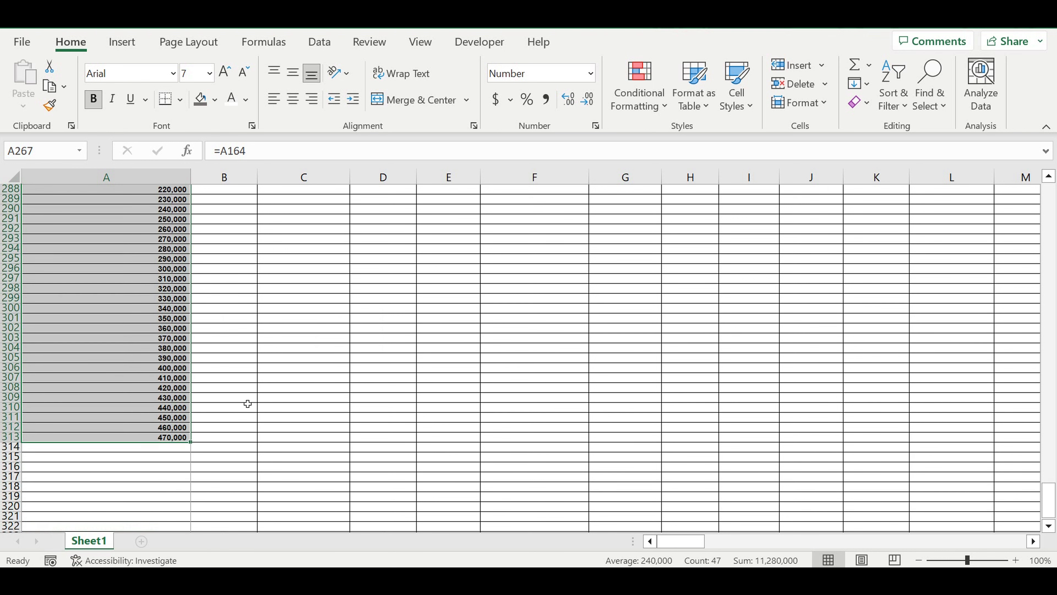
{"action": "left_click", "coordinate": [143, 221]}
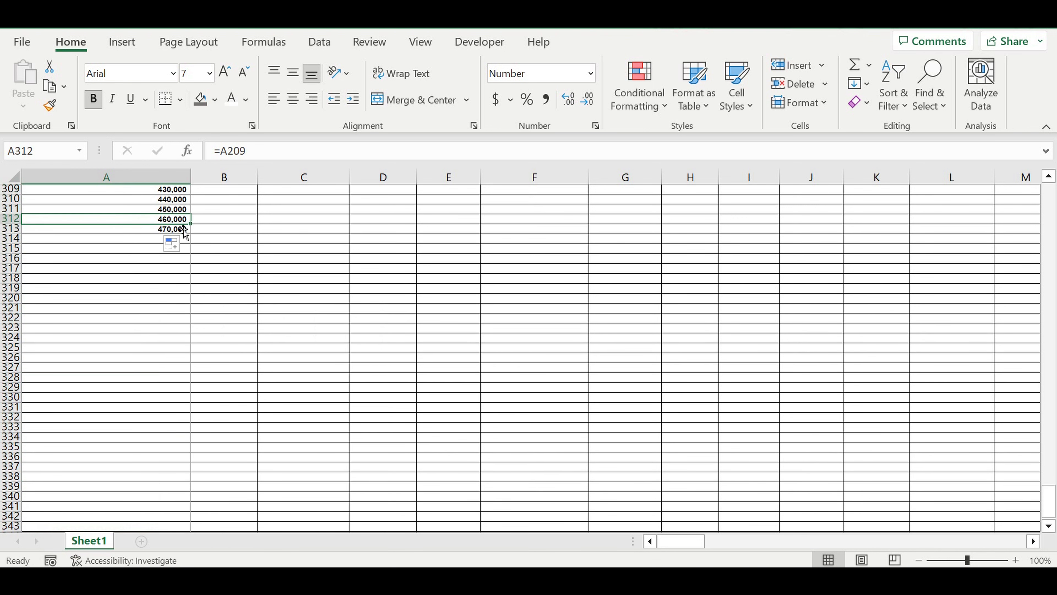
{"action": "left_click_drag", "start_coordinate": [191, 223], "coordinate": [204, 457]}
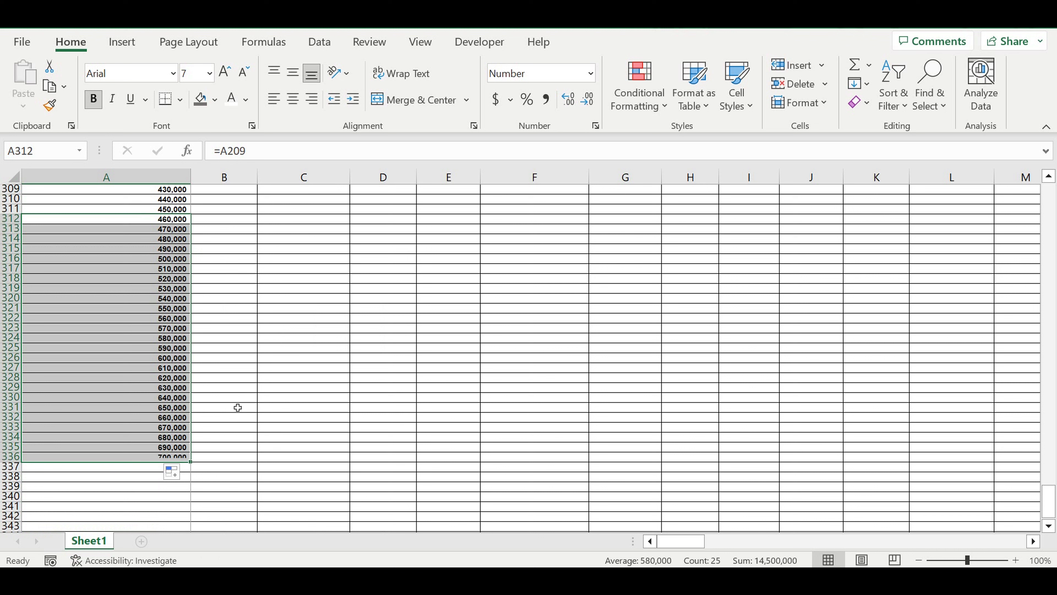
{"action": "scroll", "coordinate": [244, 410], "scroll_direction": "down", "scroll_amount": 8}
{"action": "left_click_drag", "start_coordinate": [198, 228], "coordinate": [202, 441]}
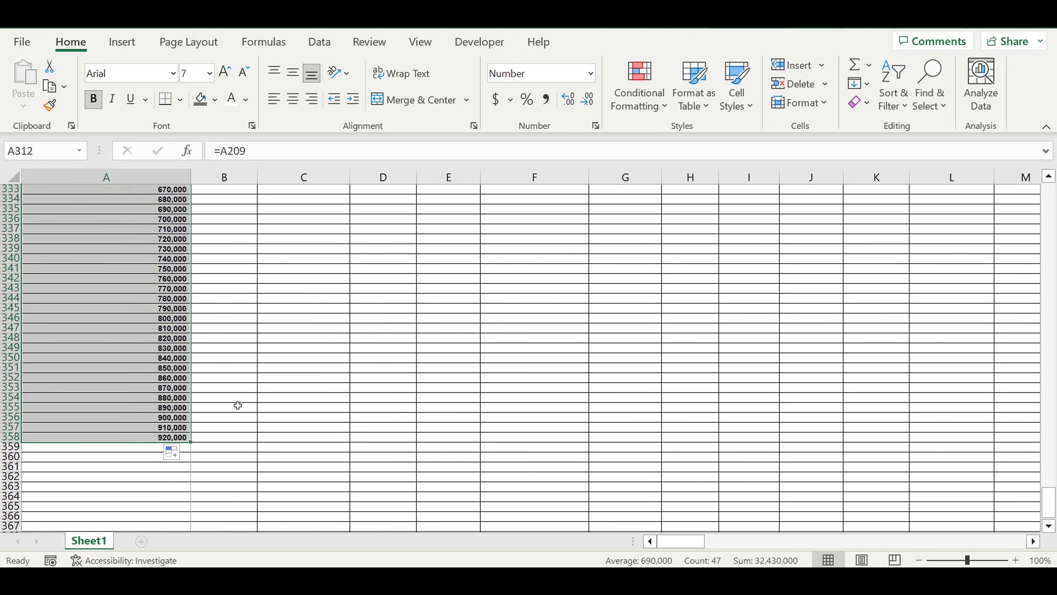
{"action": "scroll", "coordinate": [237, 406], "scroll_direction": "down", "scroll_amount": 8}
{"action": "left_click_drag", "start_coordinate": [196, 207], "coordinate": [212, 365]}
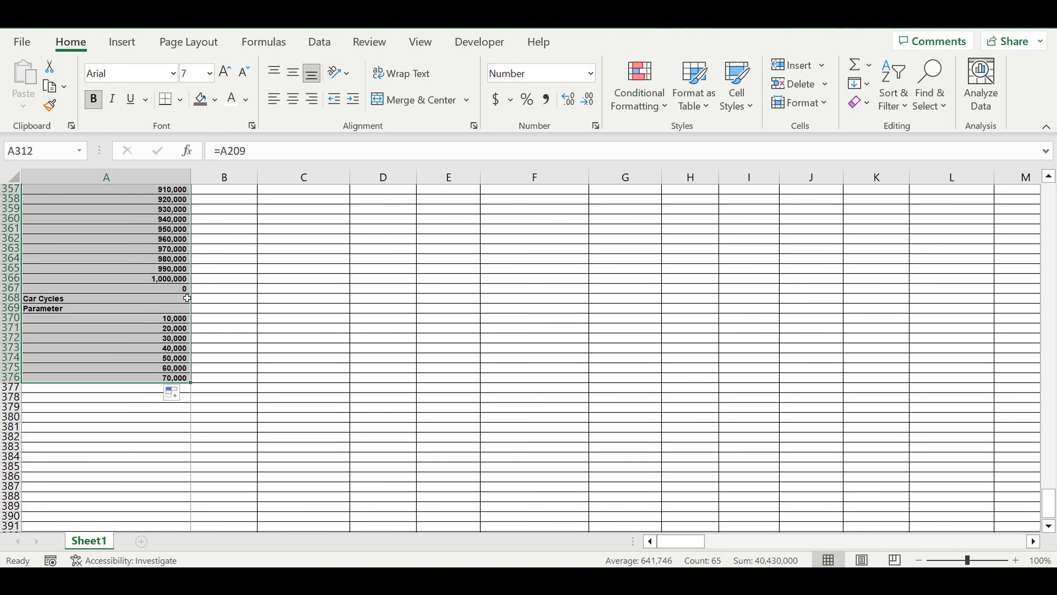
Clear the surplus entries in A367:A376 below the 1,000,000 mileage row
{"action": "left_click_drag", "start_coordinate": [167, 289], "coordinate": [170, 383]}
{"action": "key", "text": "Delete"}
{"action": "left_click", "coordinate": [221, 301]}
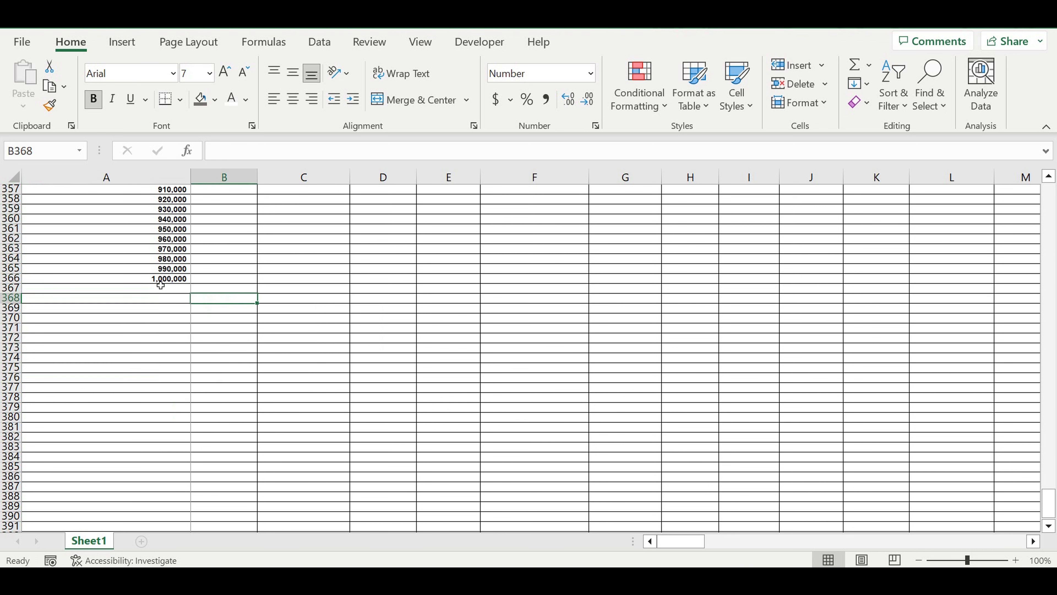
Link A367, below the mileage list, to the Periodic dealership mainrenance title in A162
{"action": "left_click", "coordinate": [156, 290]}
{"action": "type", "text": "="}
{"action": "scroll", "coordinate": [236, 316], "scroll_direction": "up", "scroll_amount": 20}
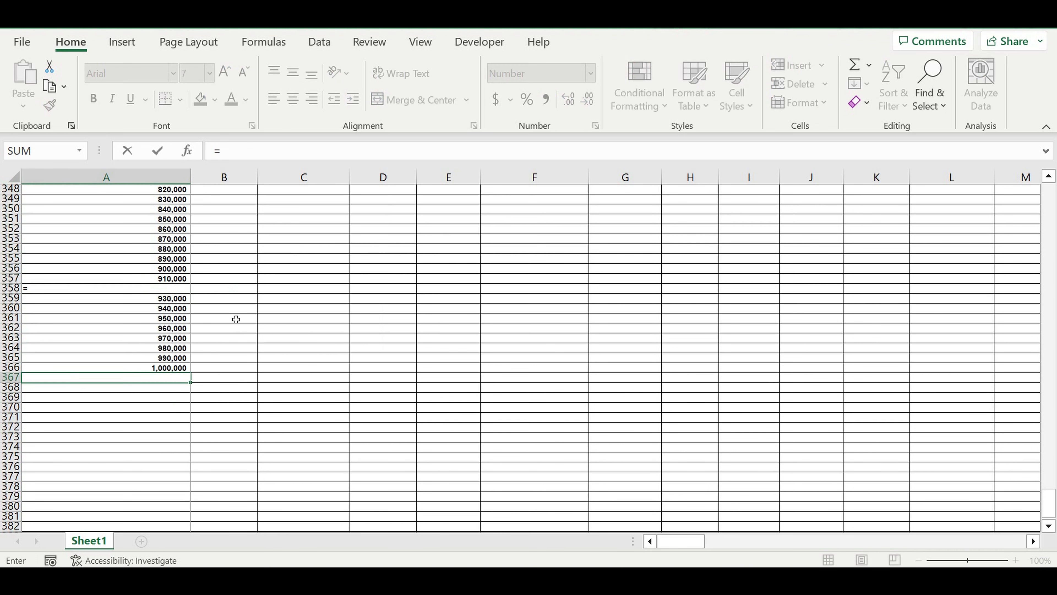
{"action": "scroll", "coordinate": [243, 318], "scroll_direction": "up", "scroll_amount": 18}
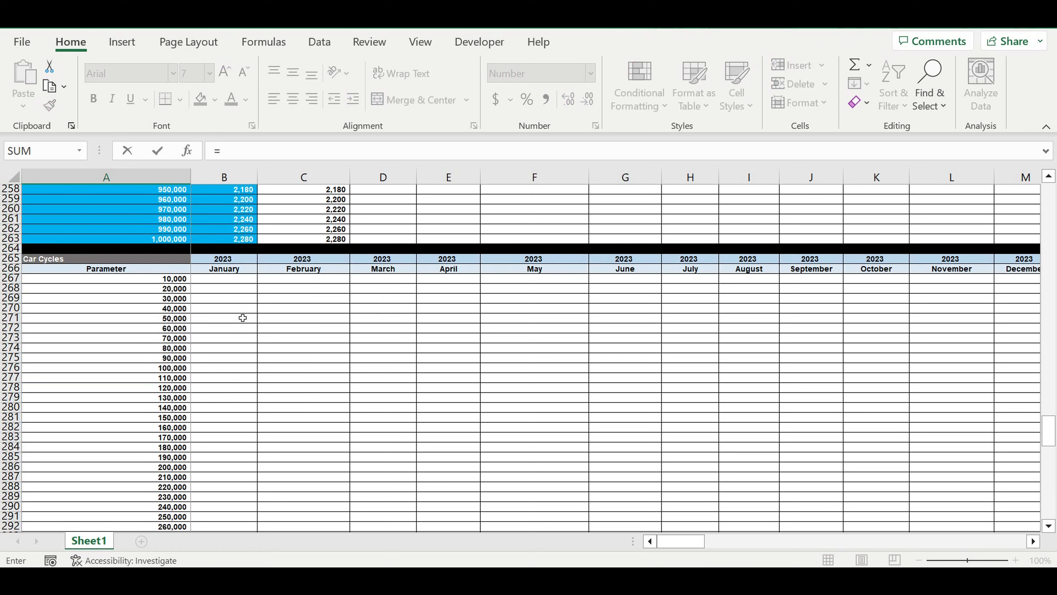
{"action": "scroll", "coordinate": [173, 331], "scroll_direction": "up", "scroll_amount": 20}
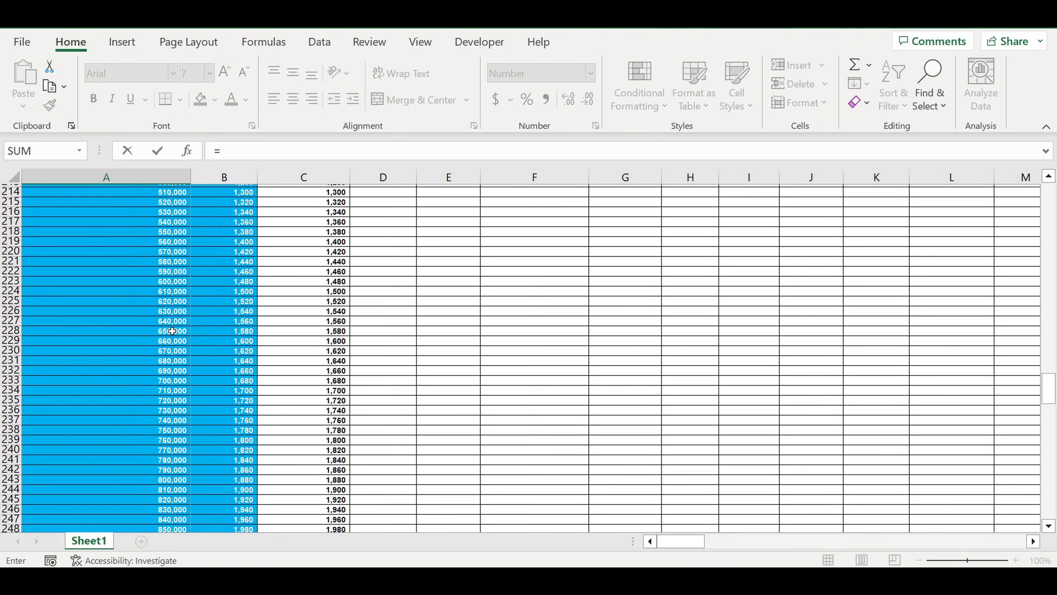
{"action": "scroll", "coordinate": [172, 332], "scroll_direction": "up", "scroll_amount": 9}
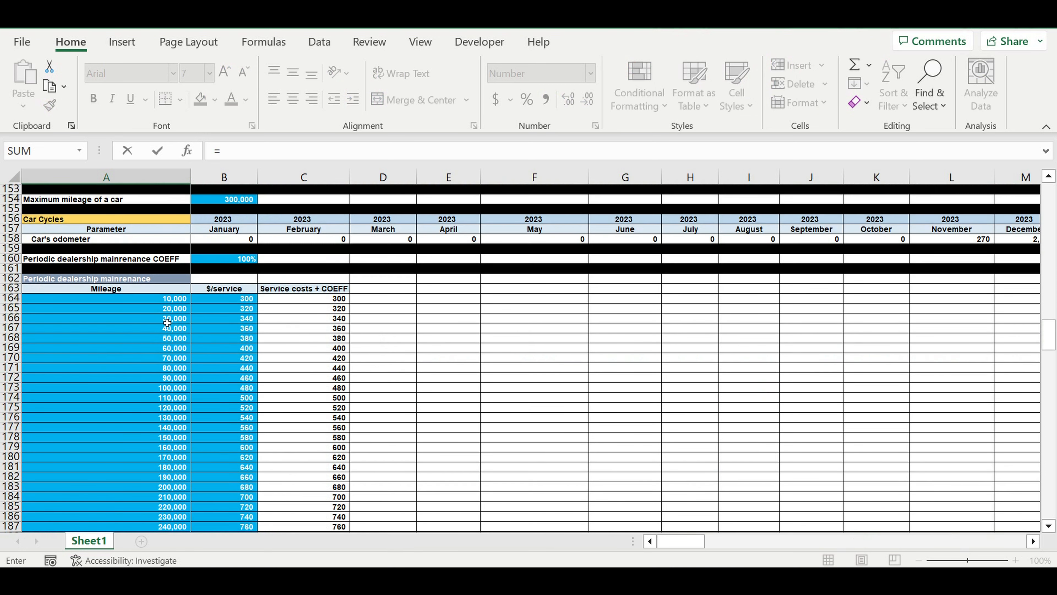
{"action": "left_click", "coordinate": [63, 282]}
{"action": "key", "text": "Return"}
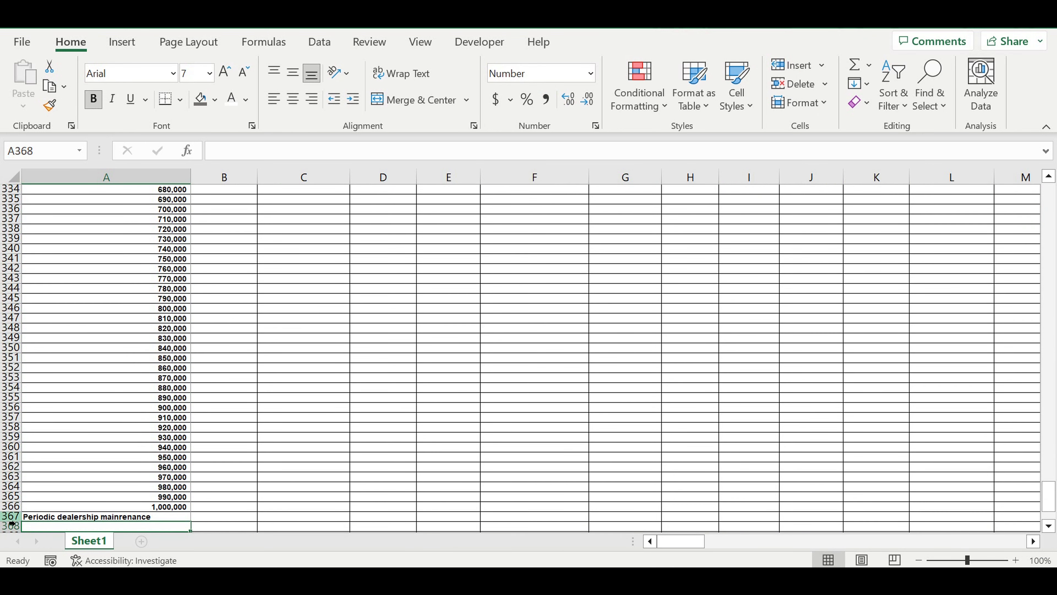
Select the whole row 367 holding the Periodic dealership mainrenance label
{"action": "left_click", "coordinate": [11, 518]}
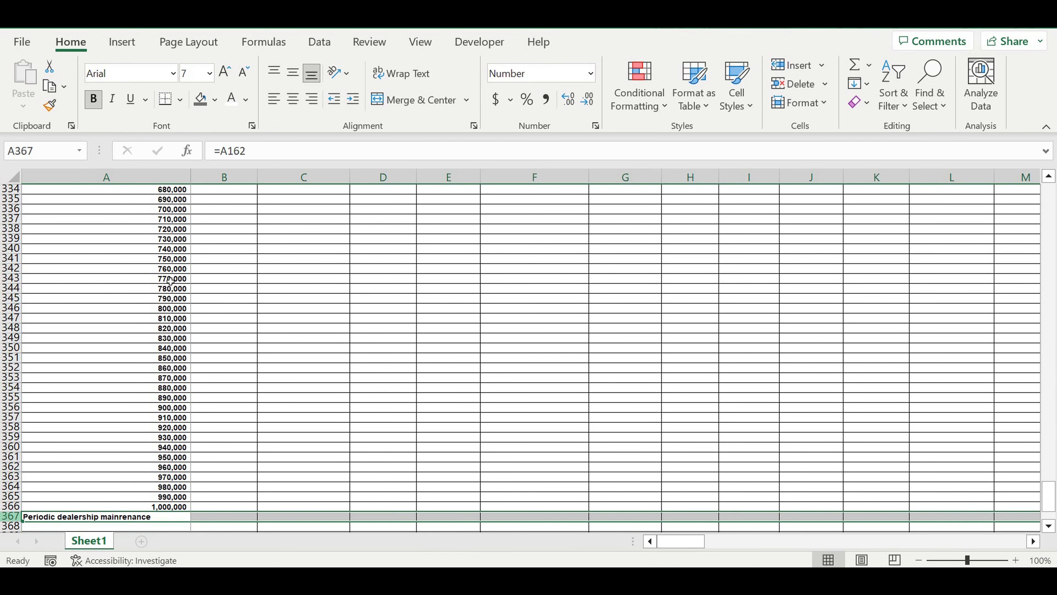
Format row 367 with a red fill and white text, and fill row 368 black
{"action": "left_click", "coordinate": [216, 101]}
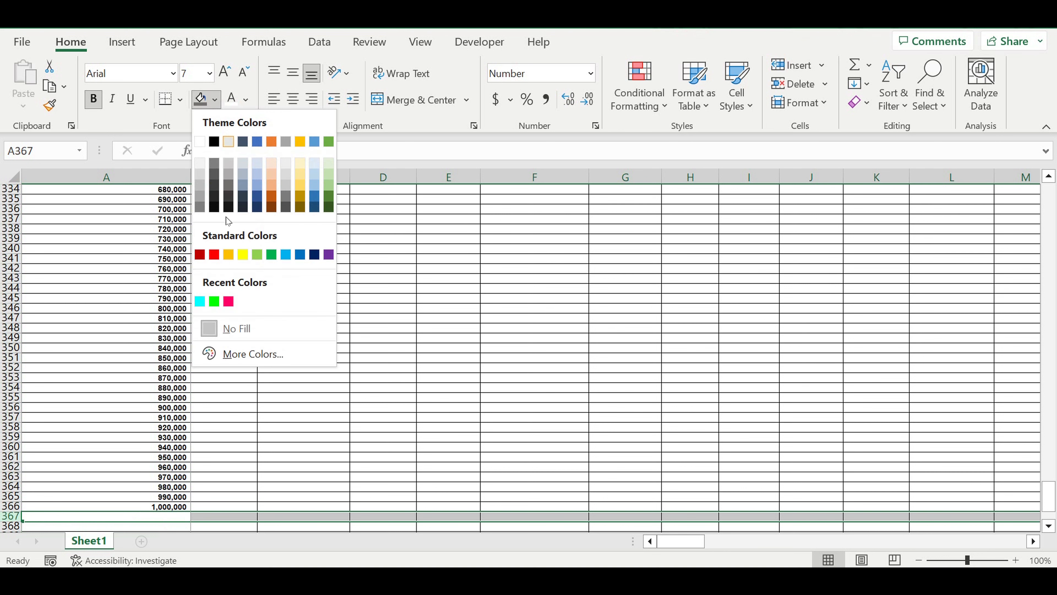
{"action": "left_click", "coordinate": [215, 255]}
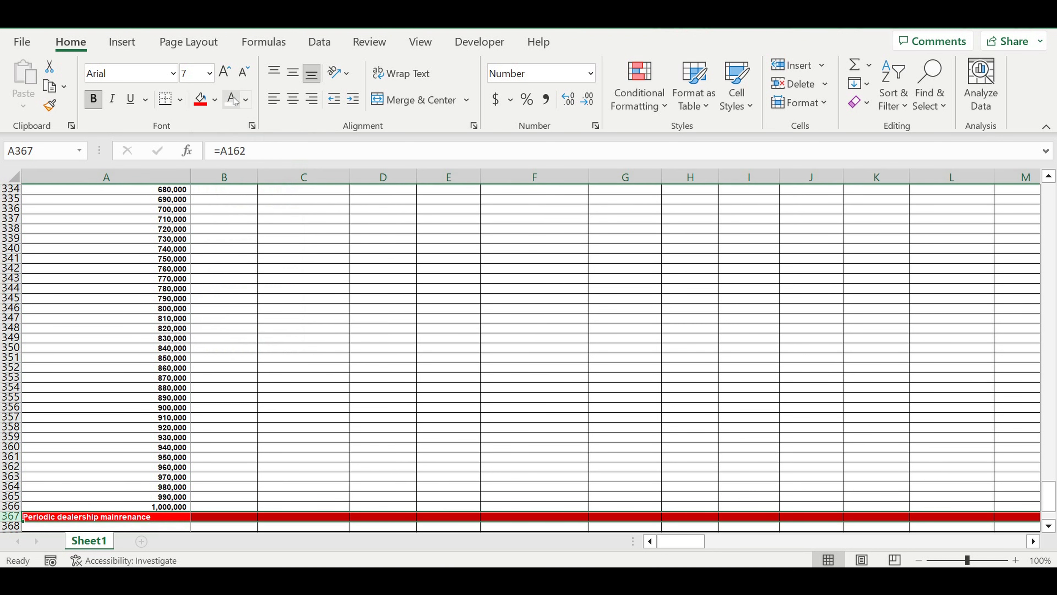
{"action": "scroll", "coordinate": [243, 377], "scroll_direction": "down", "scroll_amount": 2}
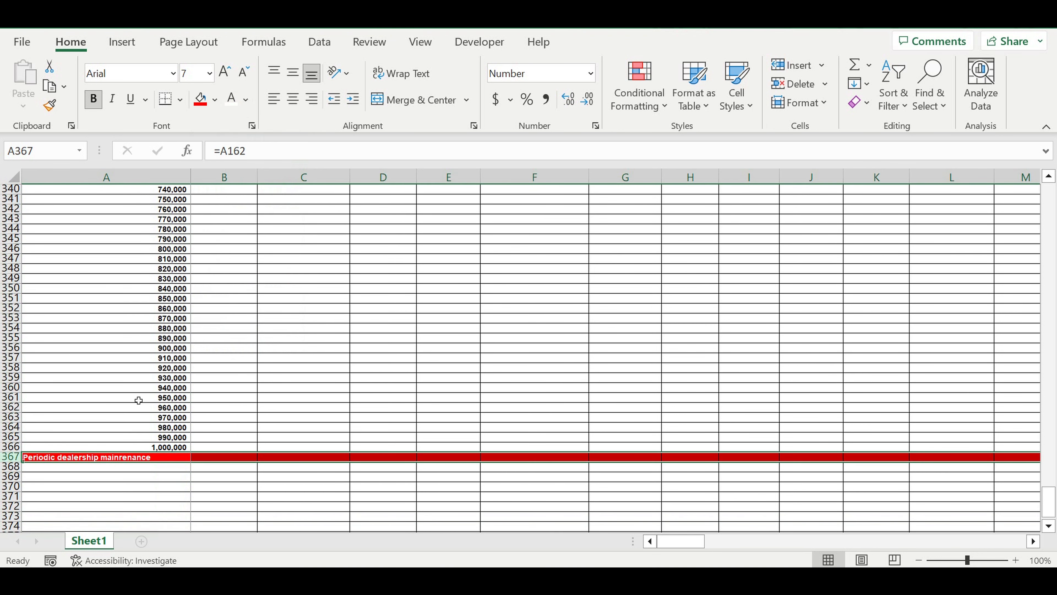
{"action": "left_click", "coordinate": [12, 468]}
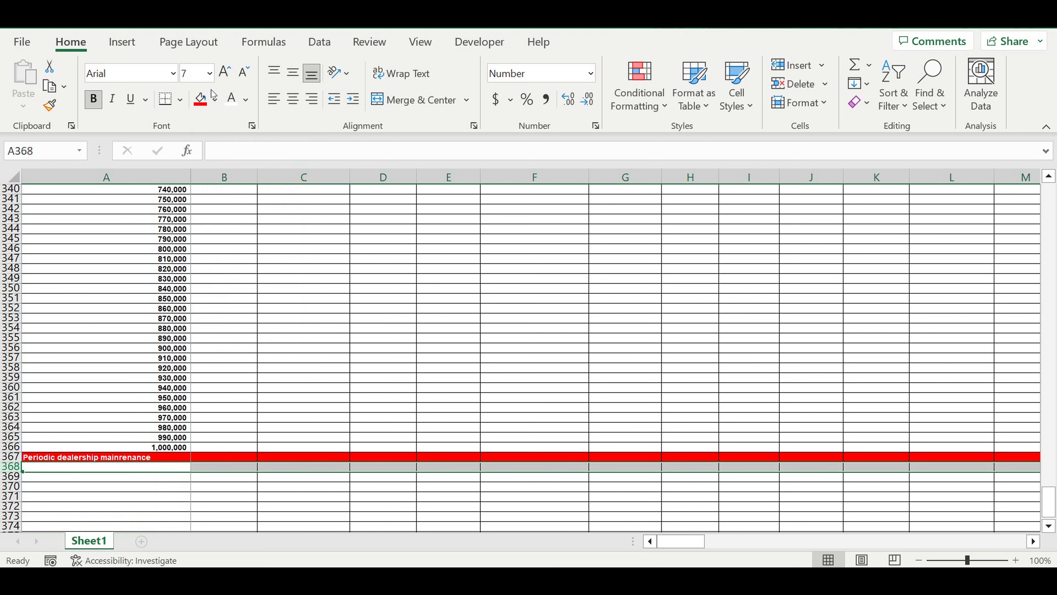
{"action": "left_click", "coordinate": [215, 100]}
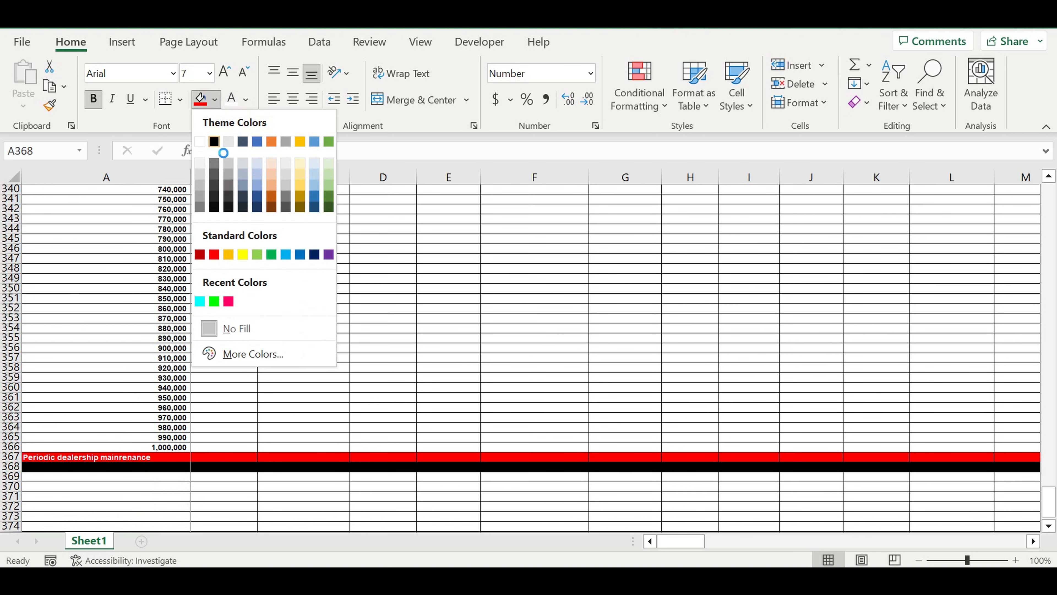
{"action": "left_click", "coordinate": [214, 144]}
Replace the Car Cycles title in A265 with a link to the maintenance table title in A162
{"action": "scroll", "coordinate": [403, 344], "scroll_direction": "up", "scroll_amount": 20}
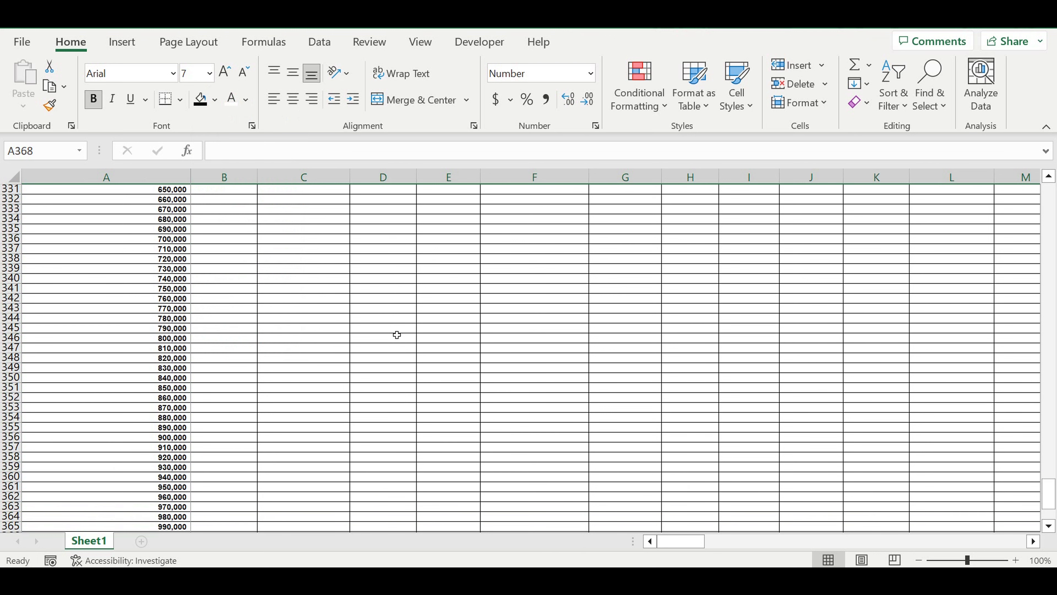
{"action": "scroll", "coordinate": [392, 333], "scroll_direction": "up", "scroll_amount": 3}
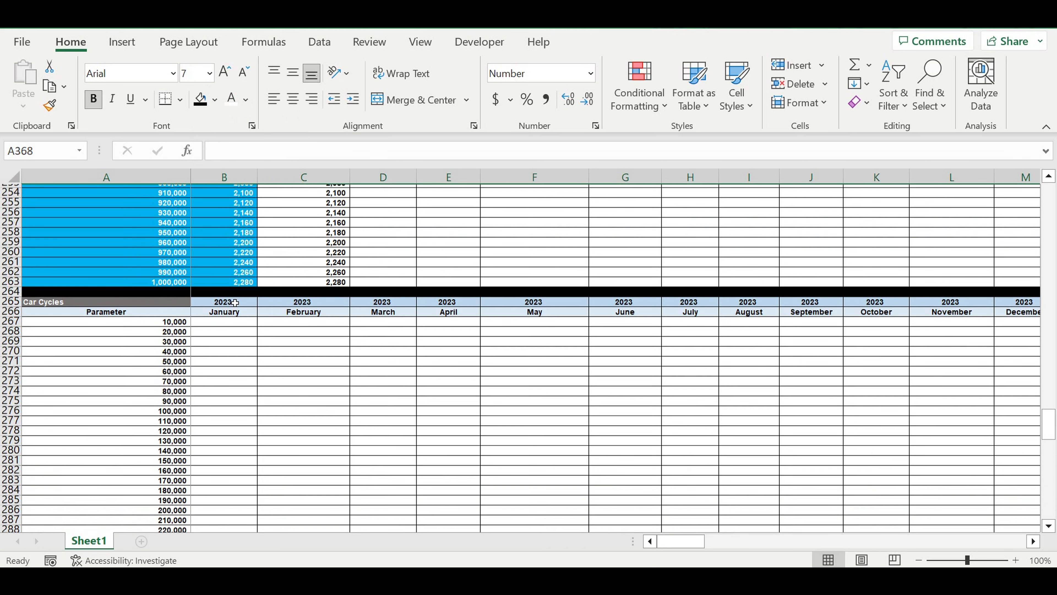
{"action": "left_click", "coordinate": [88, 309]}
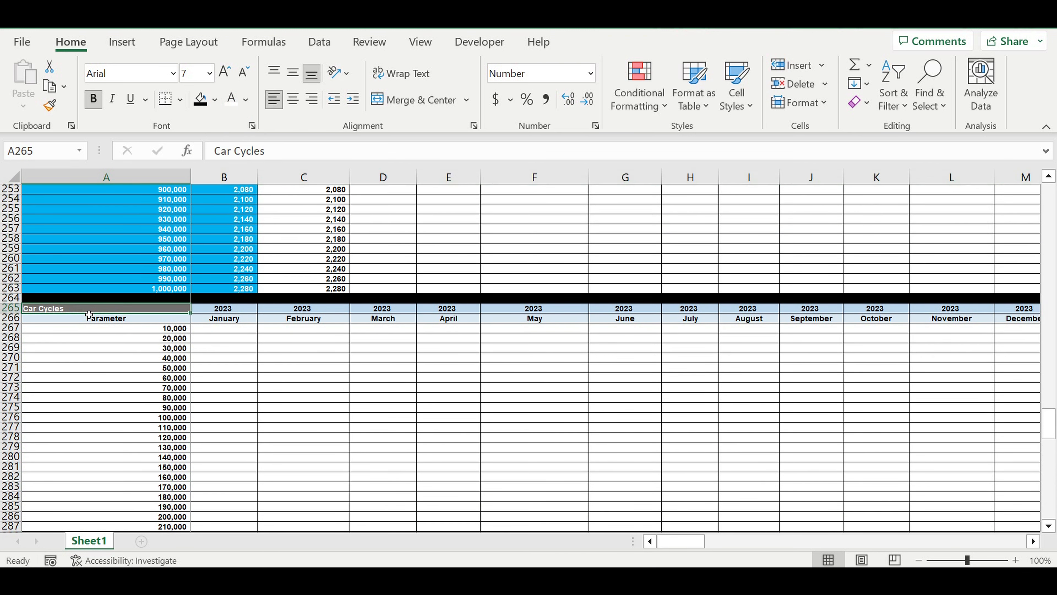
{"action": "type", "text": "="}
{"action": "scroll", "coordinate": [228, 318], "scroll_direction": "up", "scroll_amount": 20}
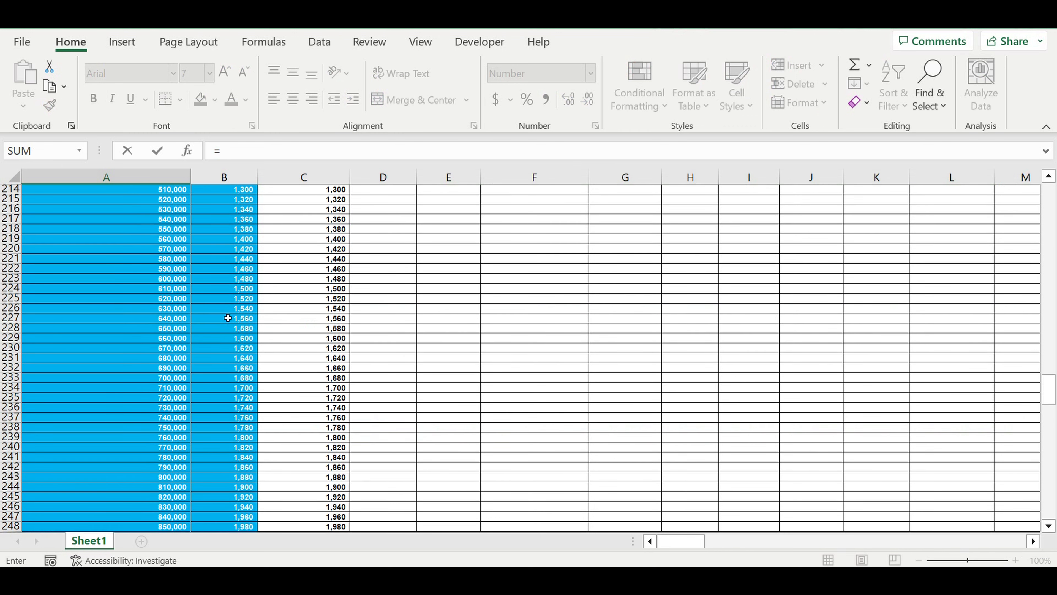
{"action": "scroll", "coordinate": [228, 318], "scroll_direction": "up", "scroll_amount": 14}
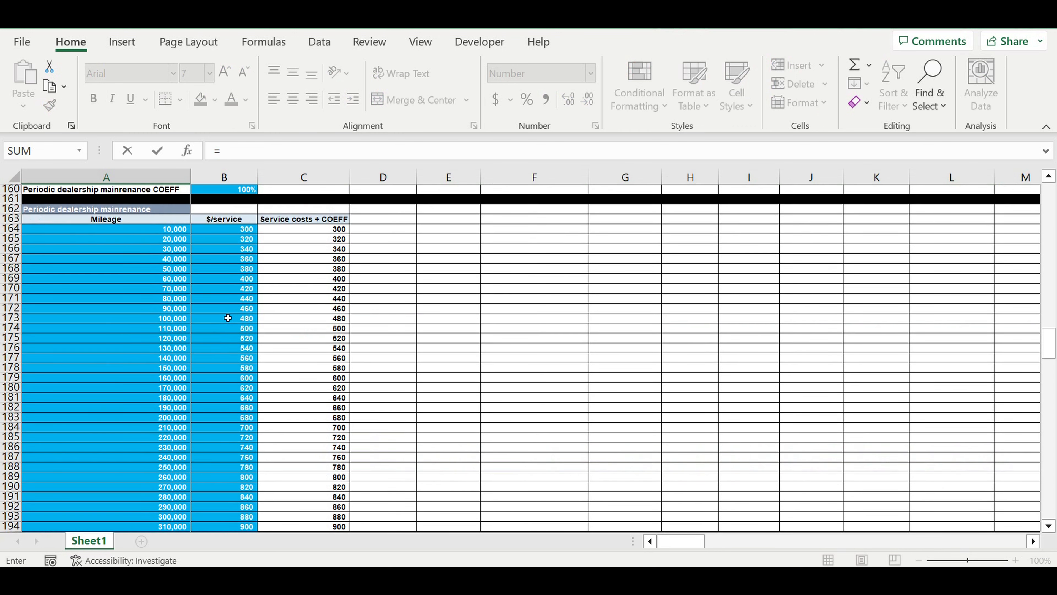
{"action": "left_click", "coordinate": [60, 301]}
{"action": "key", "text": "Return"}
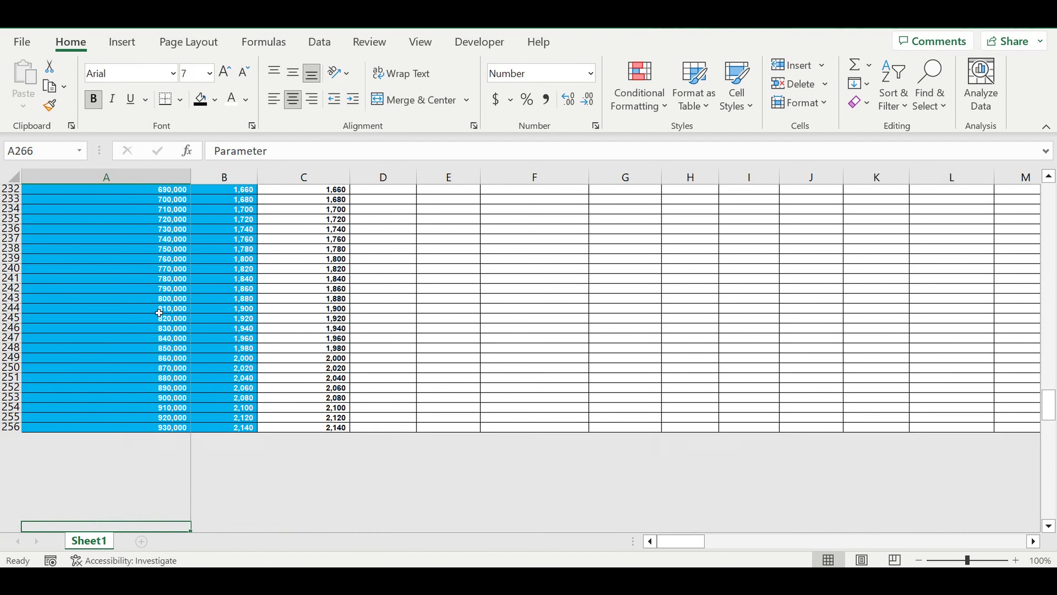
Link the Parameter header in A266 to the Mileage header in A163
{"action": "type", "text": "="}
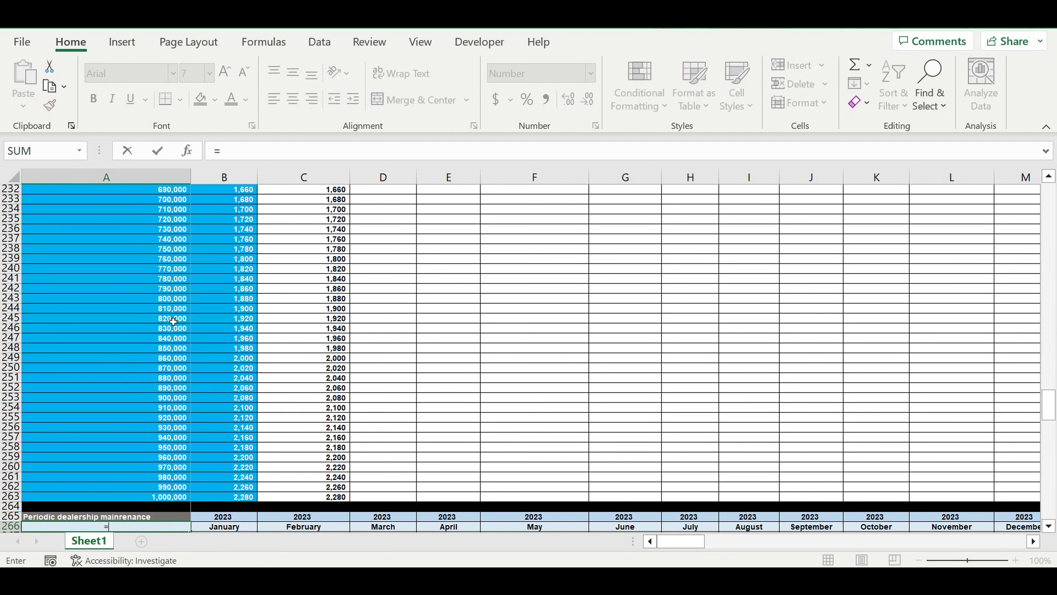
{"action": "scroll", "coordinate": [174, 314], "scroll_direction": "up", "scroll_amount": 13}
{"action": "scroll", "coordinate": [174, 315], "scroll_direction": "up", "scroll_amount": 12}
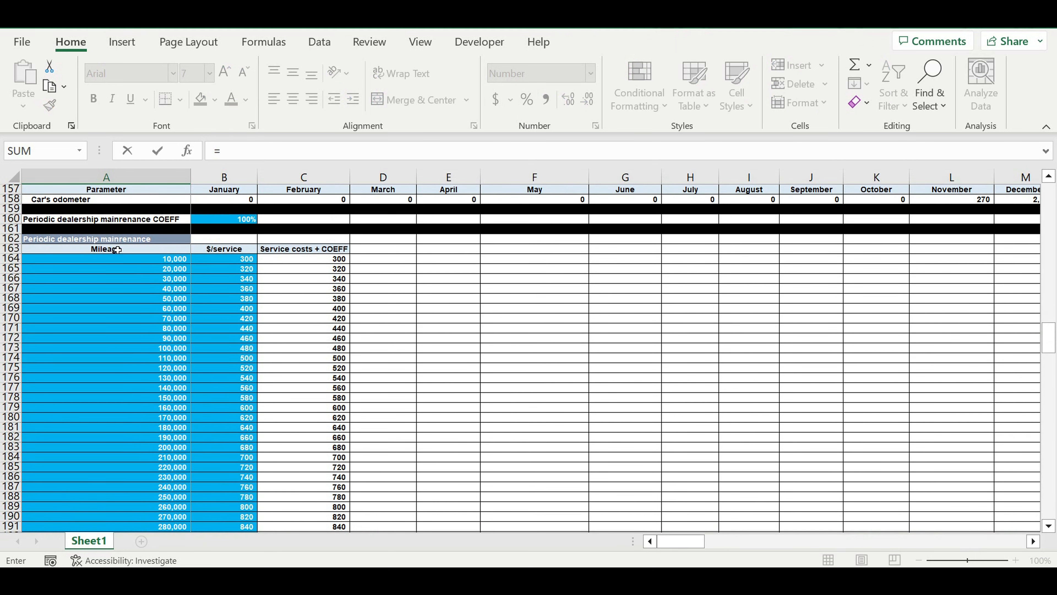
{"action": "left_click", "coordinate": [108, 253]}
{"action": "key", "text": "Escape"}
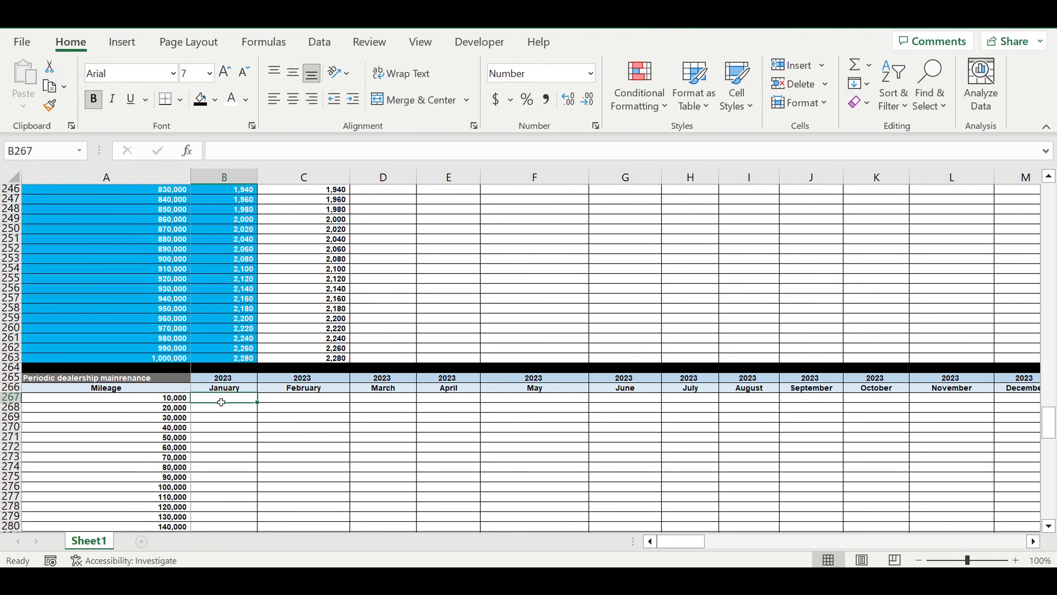
Begin an IF formula with an AND test in B267, using B$152>0 as the first condition
{"action": "type", "text": "=if("}
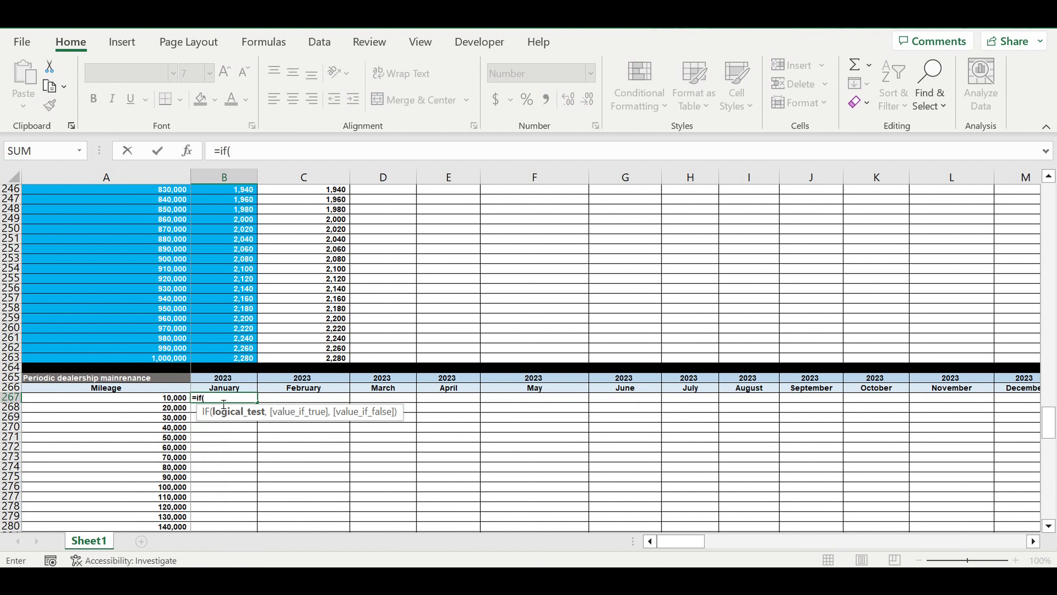
{"action": "type", "text": "and("}
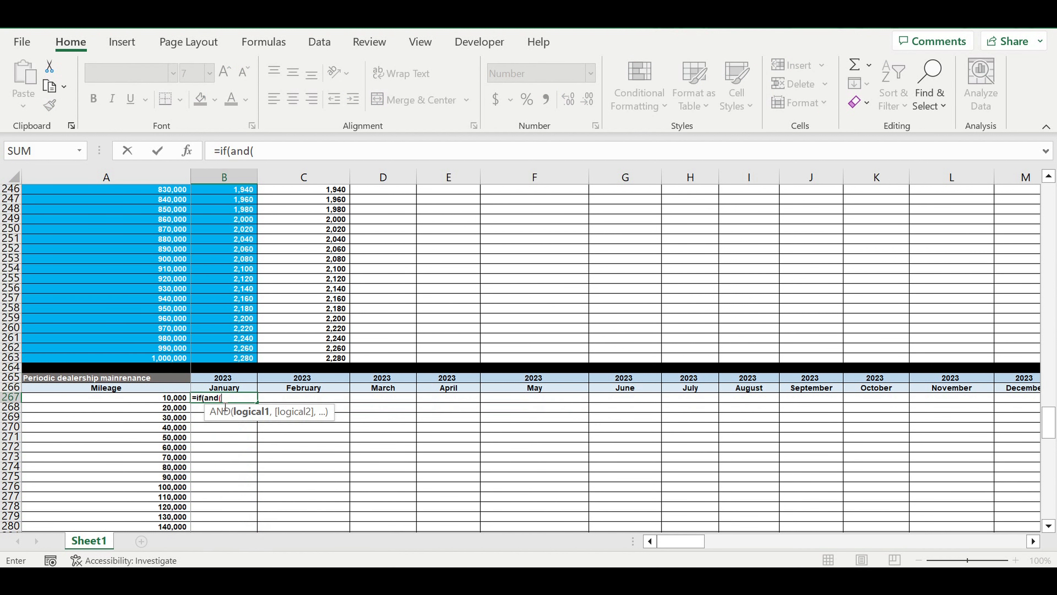
{"action": "scroll", "coordinate": [226, 408], "scroll_direction": "up", "scroll_amount": 20}
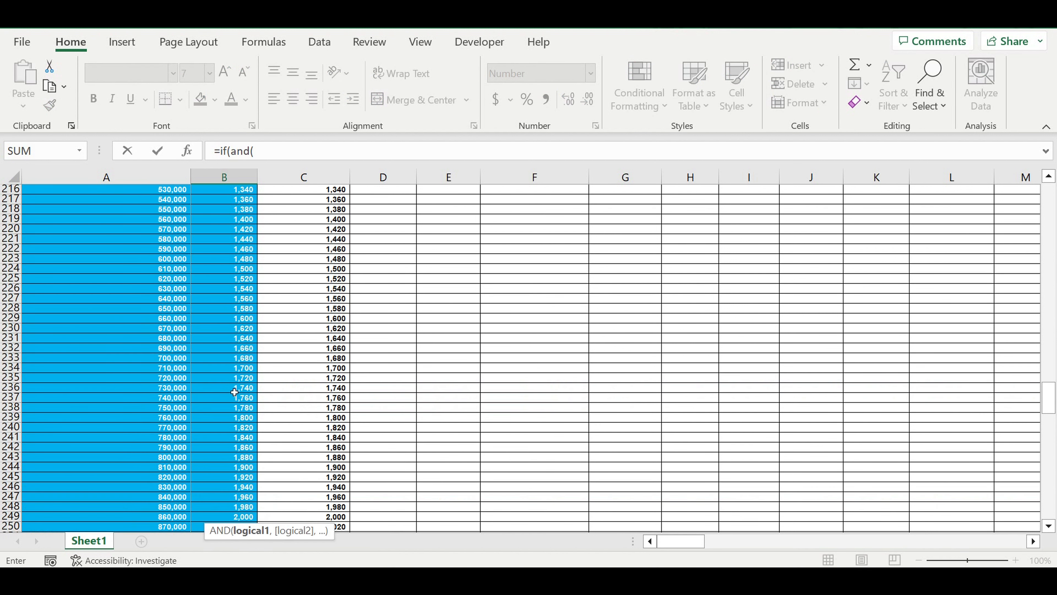
{"action": "scroll", "coordinate": [233, 375], "scroll_direction": "up", "scroll_amount": 3}
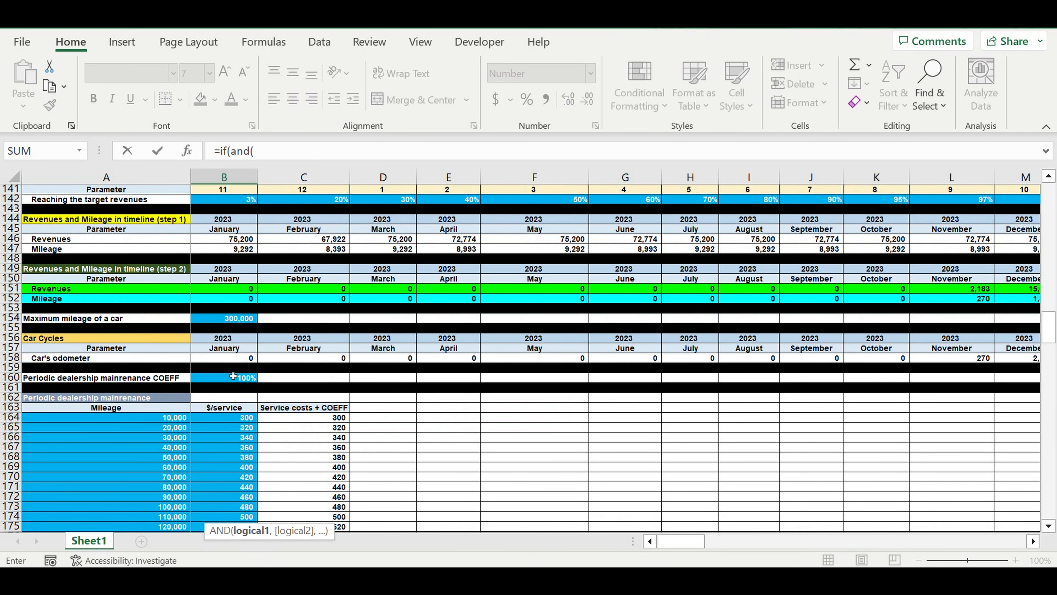
{"action": "left_click", "coordinate": [220, 301]}
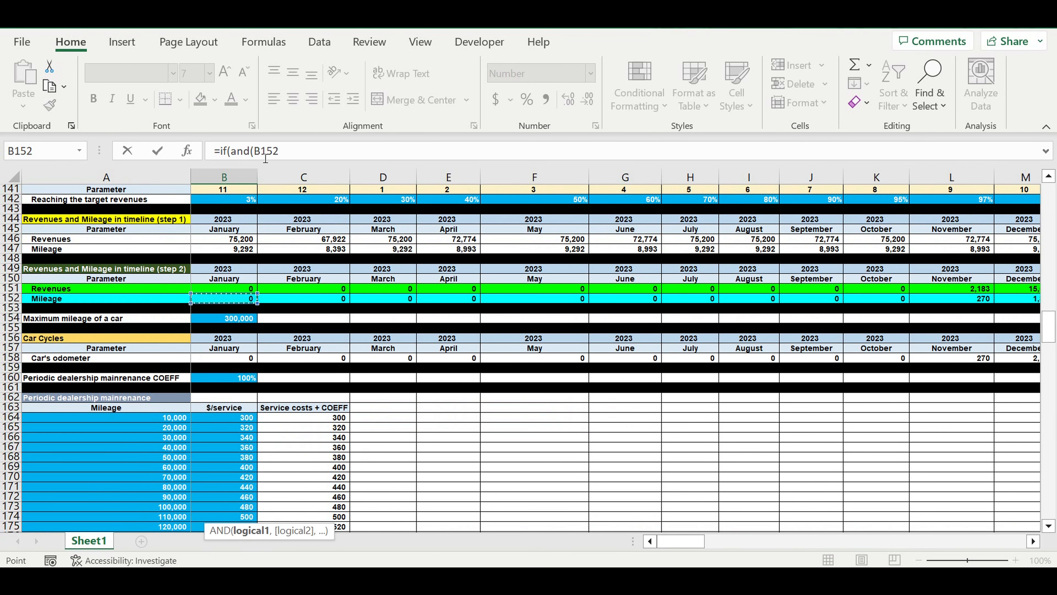
{"action": "left_click", "coordinate": [281, 153]}
{"action": "type", "text": "$"}
{"action": "left_click", "coordinate": [303, 154]}
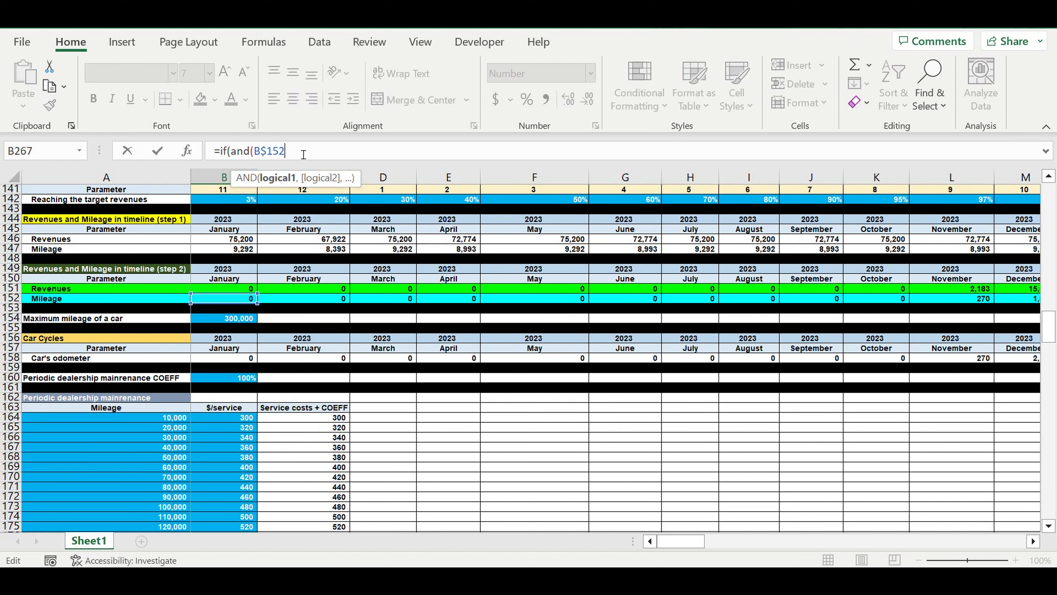
{"action": "type", "text": ">0,"}
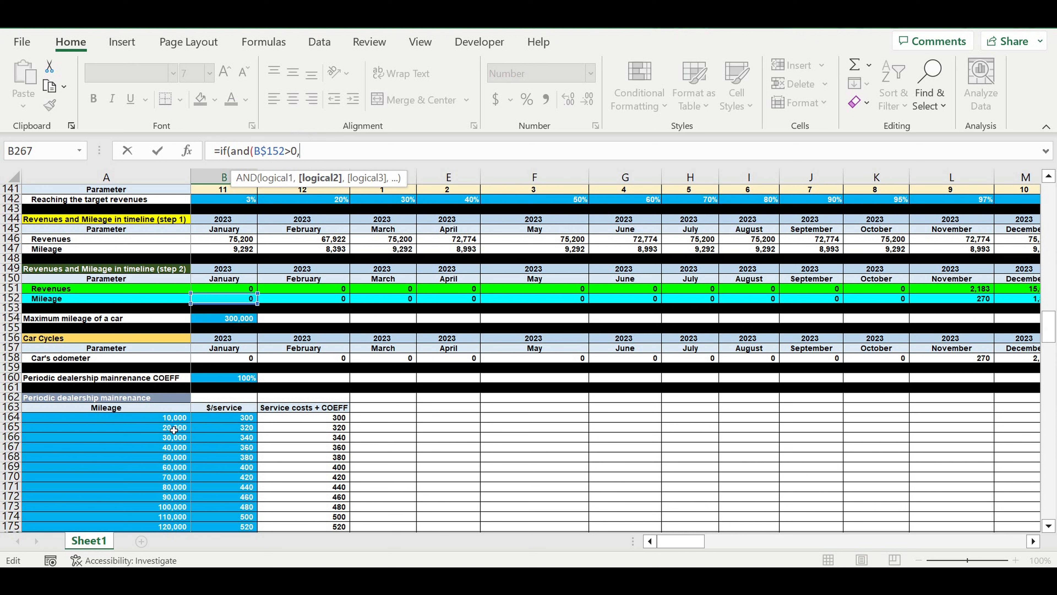
Add $A164<=B$152 as the second condition of the AND test in the B267 formula
{"action": "left_click", "coordinate": [157, 421]}
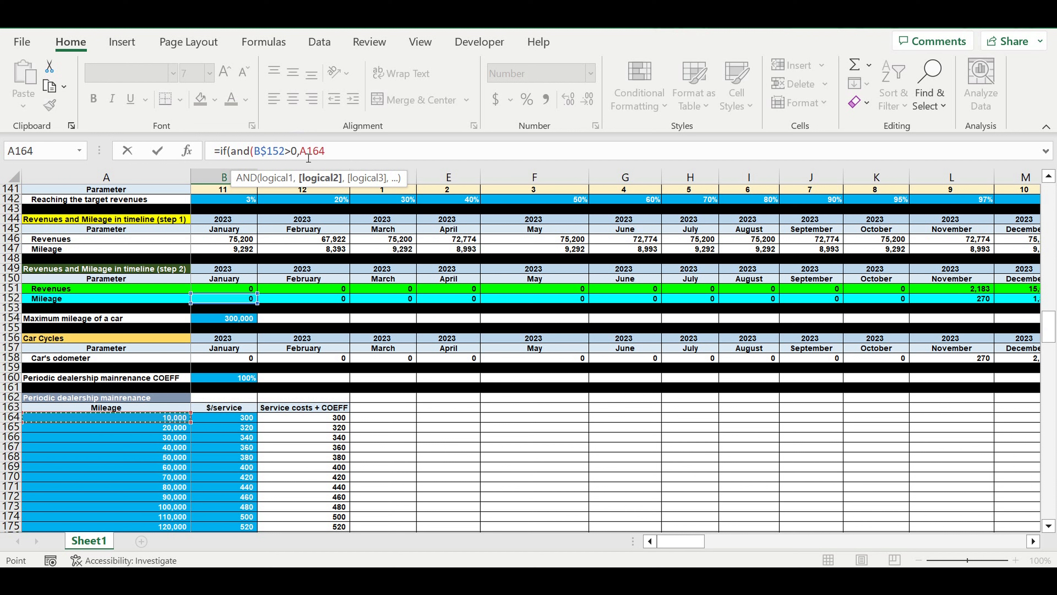
{"action": "left_click", "coordinate": [327, 154]}
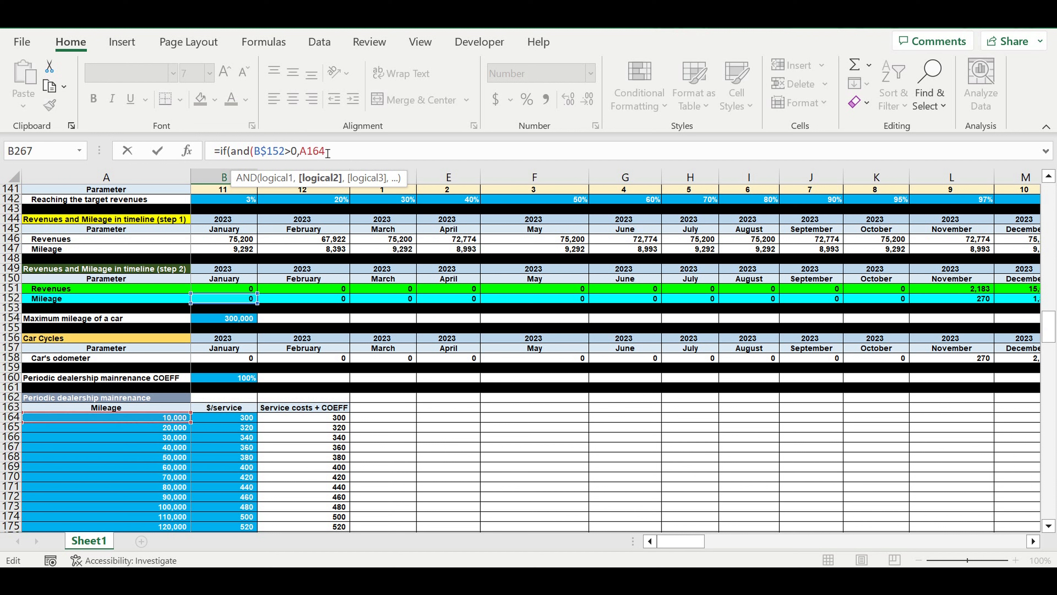
{"action": "key", "text": "Left"}
{"action": "type", "text": "$"}
{"action": "left_click", "coordinate": [367, 157]}
{"action": "left_click", "coordinate": [231, 303]}
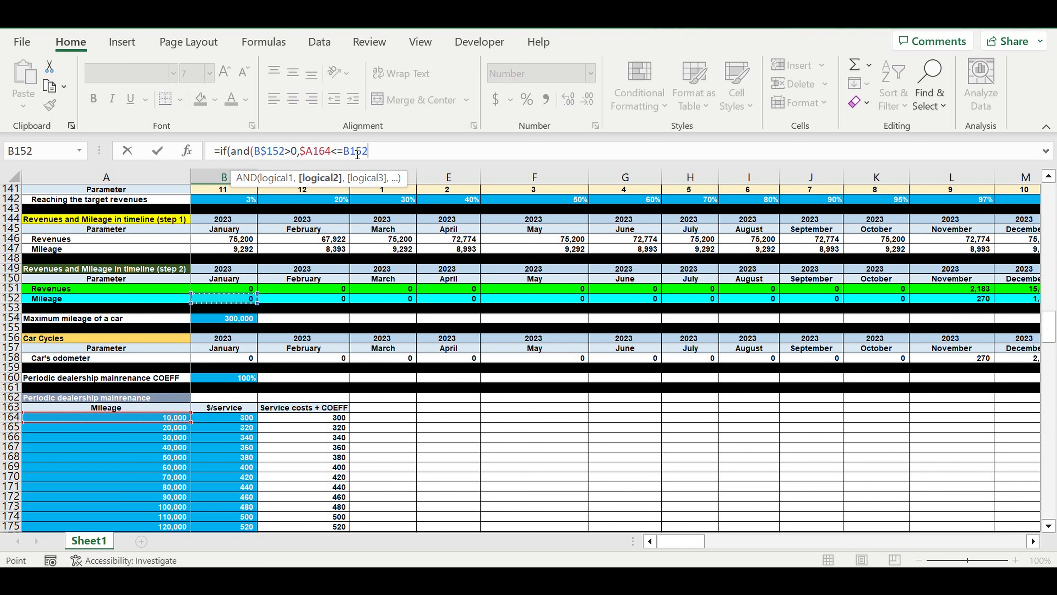
{"action": "left_click", "coordinate": [373, 154]}
{"action": "type", "text": "$"}
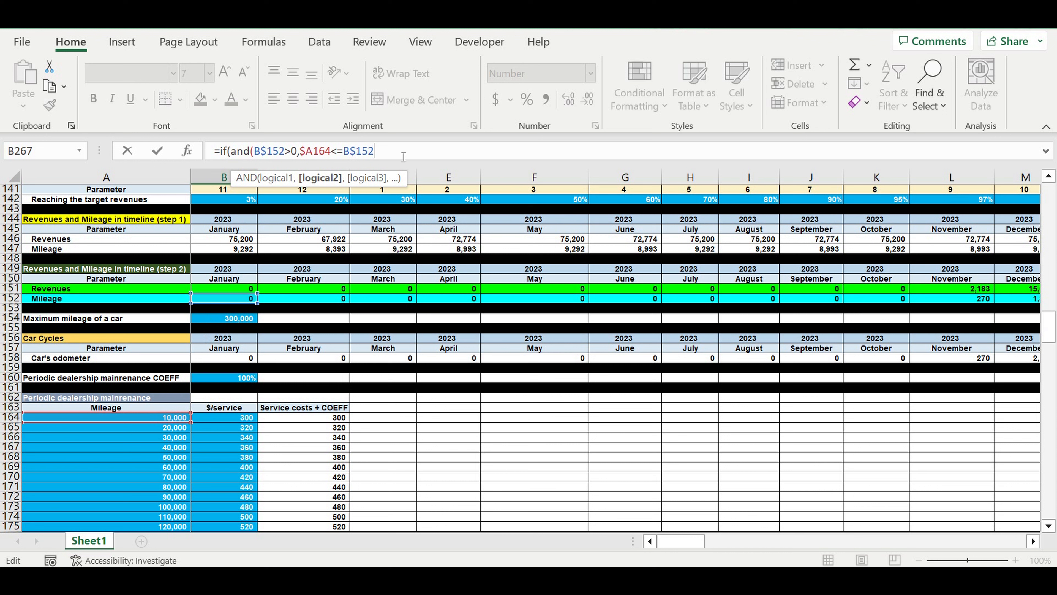
Complete the B267 formula so it returns $C164 when both conditions are true and 0 otherwise
{"action": "type", "text": "),"}
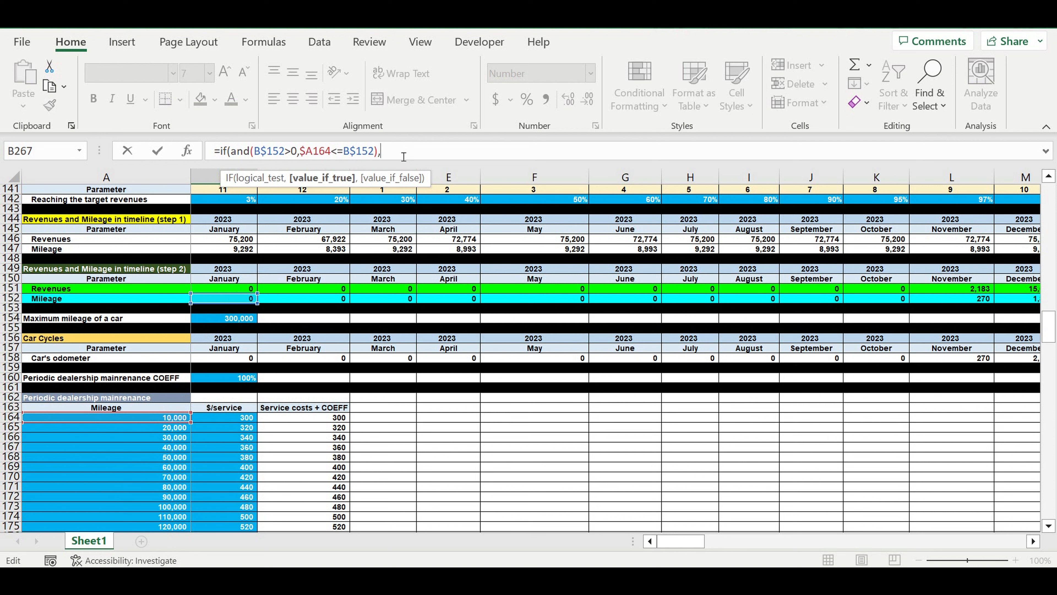
{"action": "left_click", "coordinate": [325, 422]}
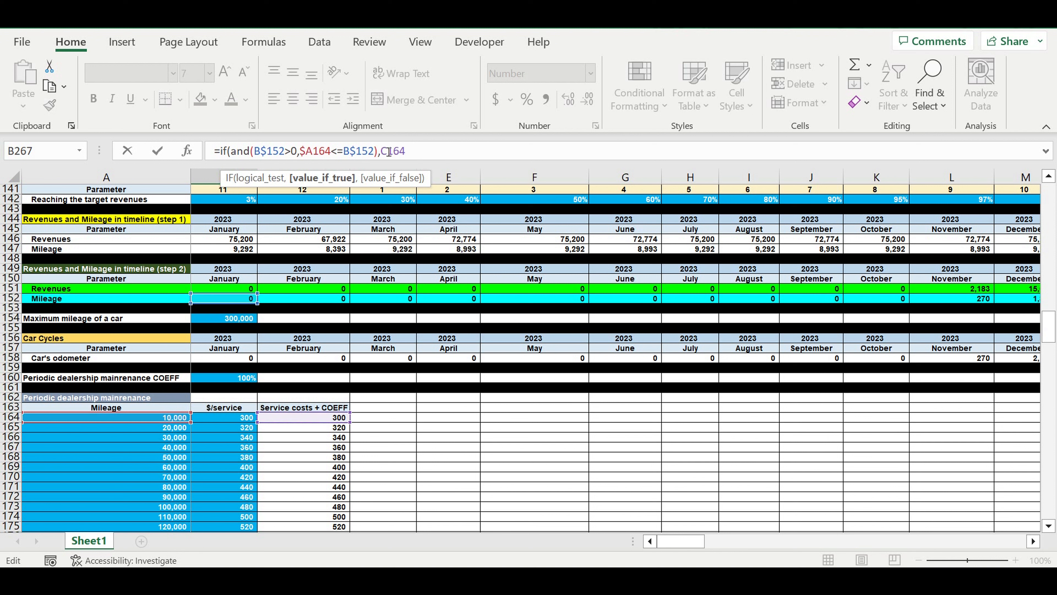
{"action": "type", "text": "$"}
{"action": "type", "text": "."}
{"action": "key", "text": "BackSpace"}
{"action": "type", "text": ",0"}
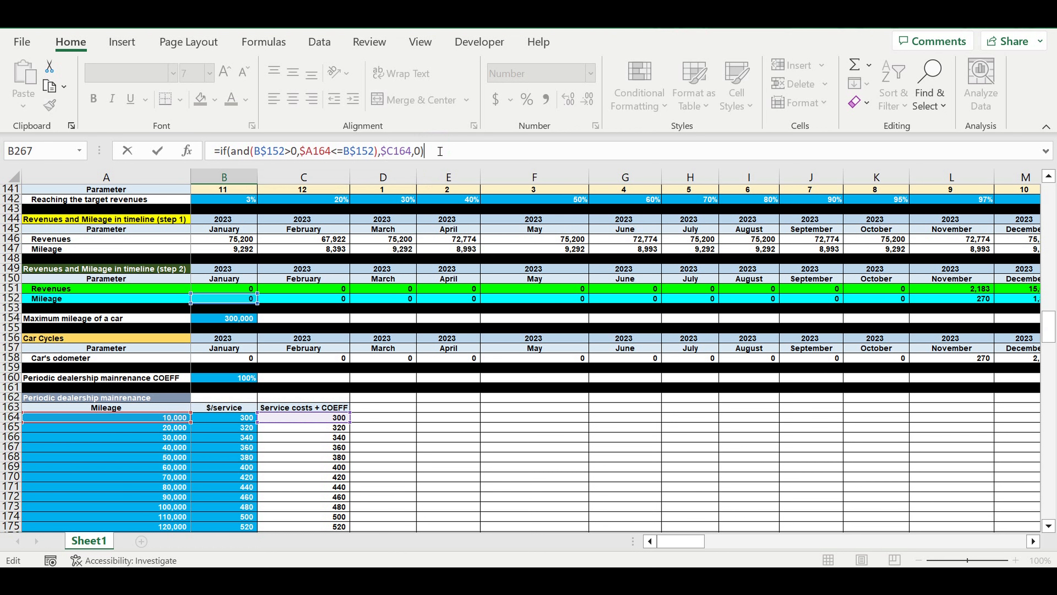
{"action": "key", "text": "Return"}
Fill the B267 formula down the January column to the 1,000,000 mileage row, B366
{"action": "scroll", "coordinate": [261, 394], "scroll_direction": "down", "scroll_amount": 4}
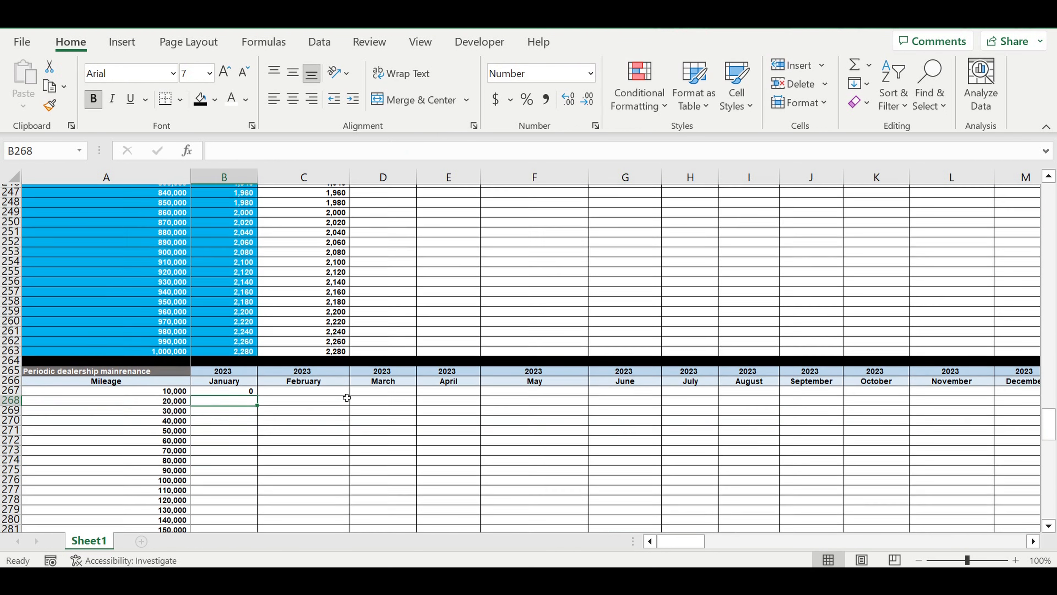
{"action": "left_click", "coordinate": [230, 338]}
{"action": "left_click_drag", "start_coordinate": [260, 347], "coordinate": [250, 508]}
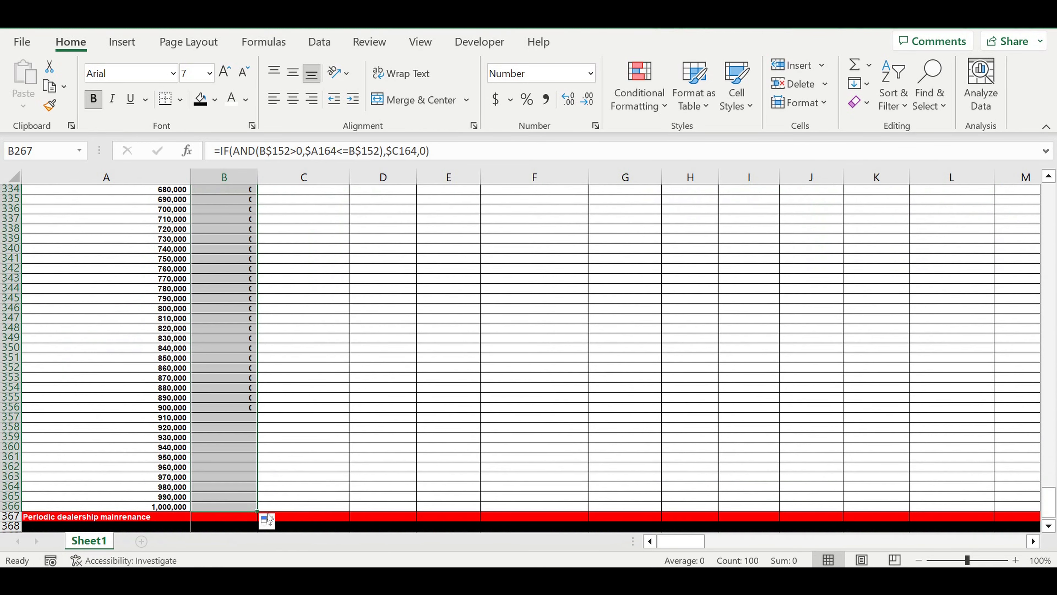
Total the January maintenance costs in B367 with =SUM(B267:B366)
{"action": "left_click", "coordinate": [243, 520]}
{"action": "left_click", "coordinate": [855, 65]}
{"action": "scroll", "coordinate": [448, 352], "scroll_direction": "up", "scroll_amount": 20}
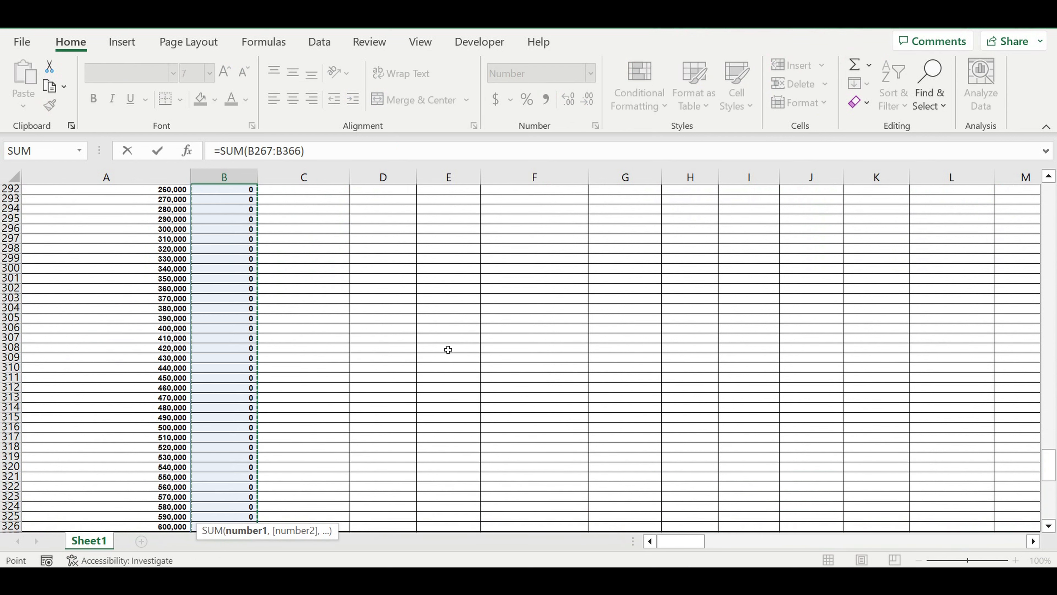
{"action": "scroll", "coordinate": [447, 348], "scroll_direction": "up", "scroll_amount": 9}
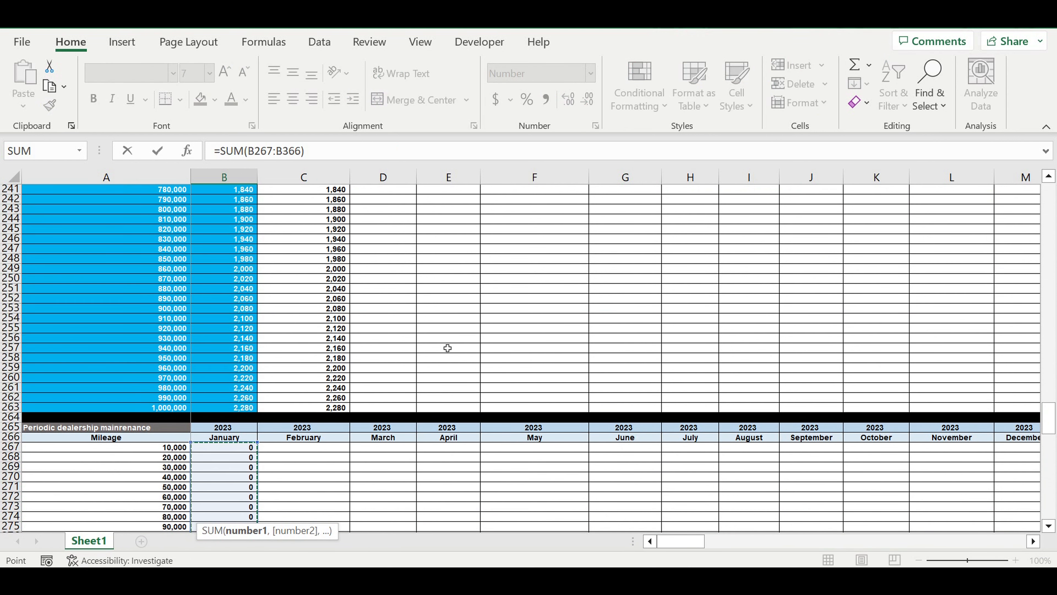
{"action": "key", "text": "Return"}
{"action": "scroll", "coordinate": [451, 342], "scroll_direction": "up", "scroll_amount": 20}
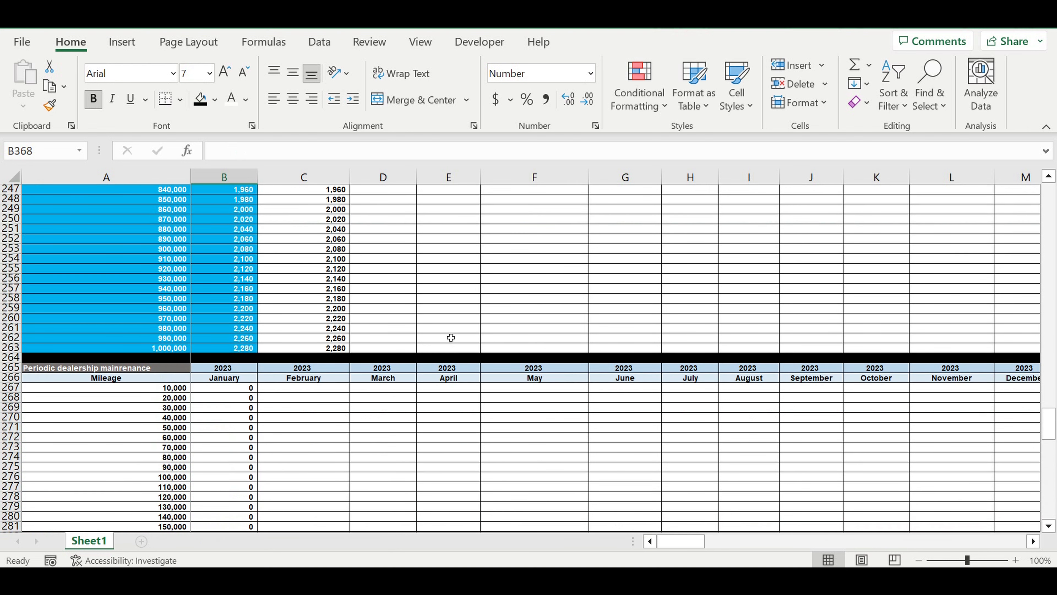
{"action": "scroll", "coordinate": [451, 338], "scroll_direction": "up", "scroll_amount": 3}
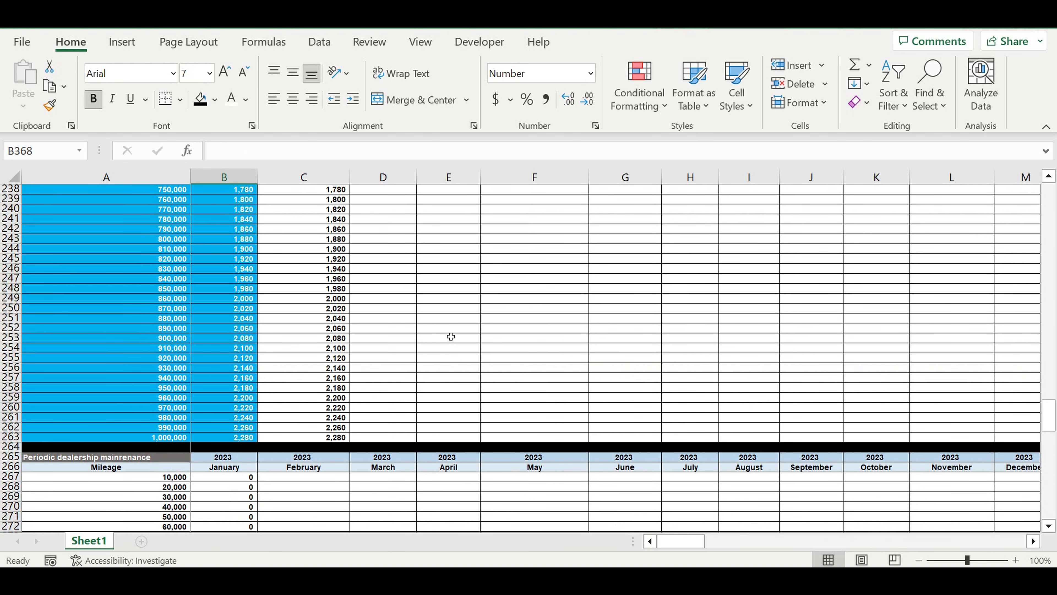
{"action": "scroll", "coordinate": [451, 336], "scroll_direction": "up", "scroll_amount": 20}
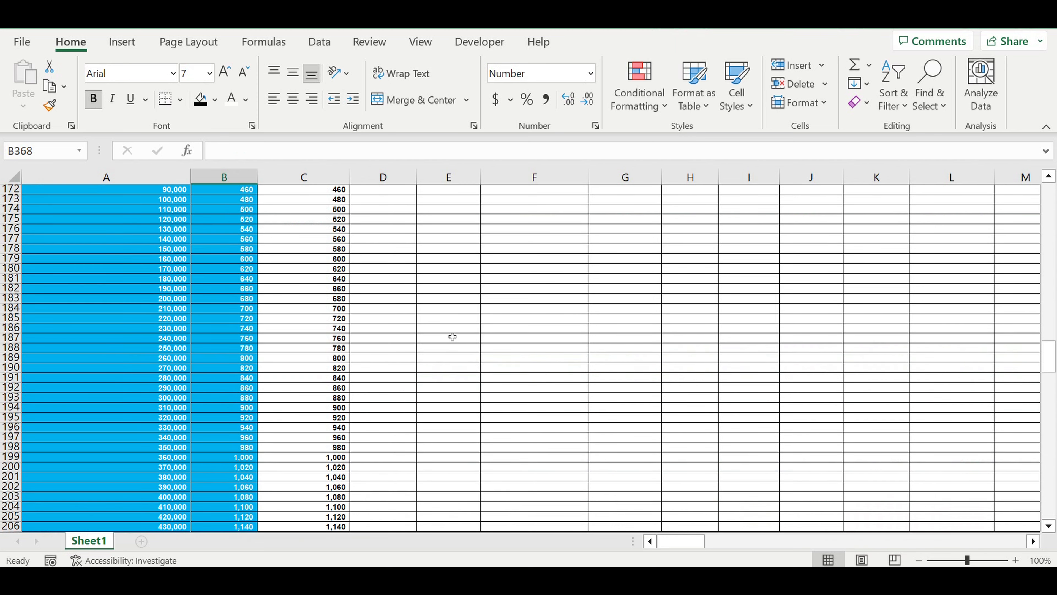
Enter 12000 as a test value for the January mileage in B152
{"action": "scroll", "coordinate": [471, 365], "scroll_direction": "down", "scroll_amount": 5}
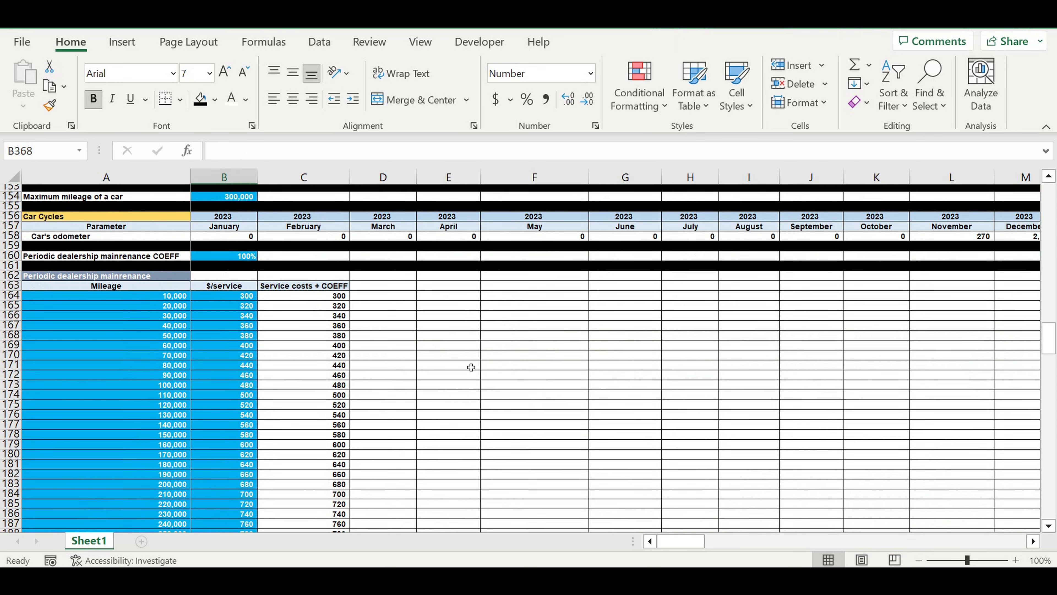
{"action": "scroll", "coordinate": [471, 367], "scroll_direction": "up", "scroll_amount": 6}
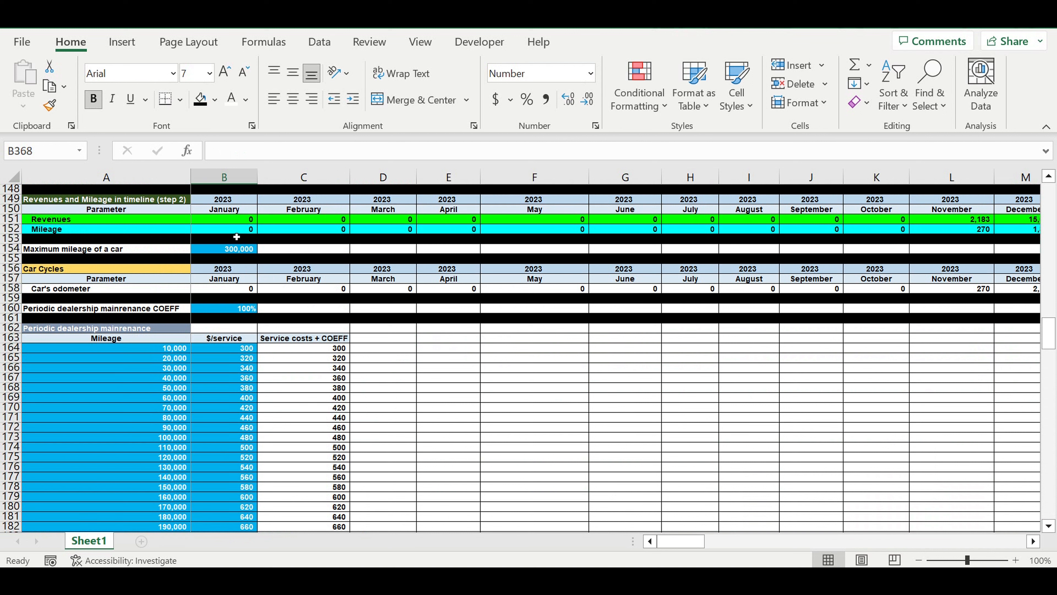
{"action": "left_click", "coordinate": [233, 232]}
{"action": "type", "text": "12"}
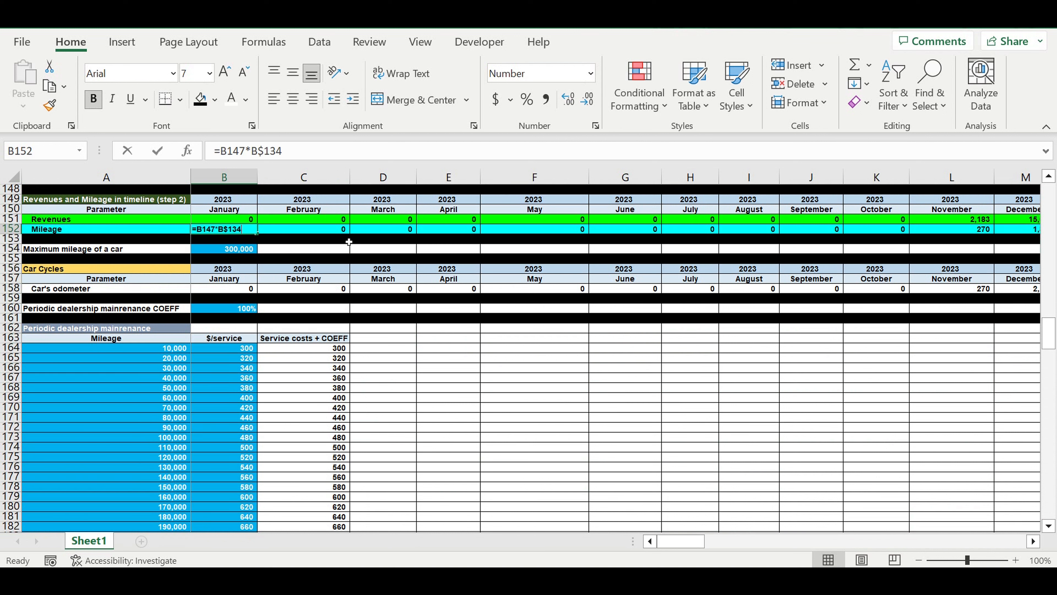
{"action": "type", "text": "000"}
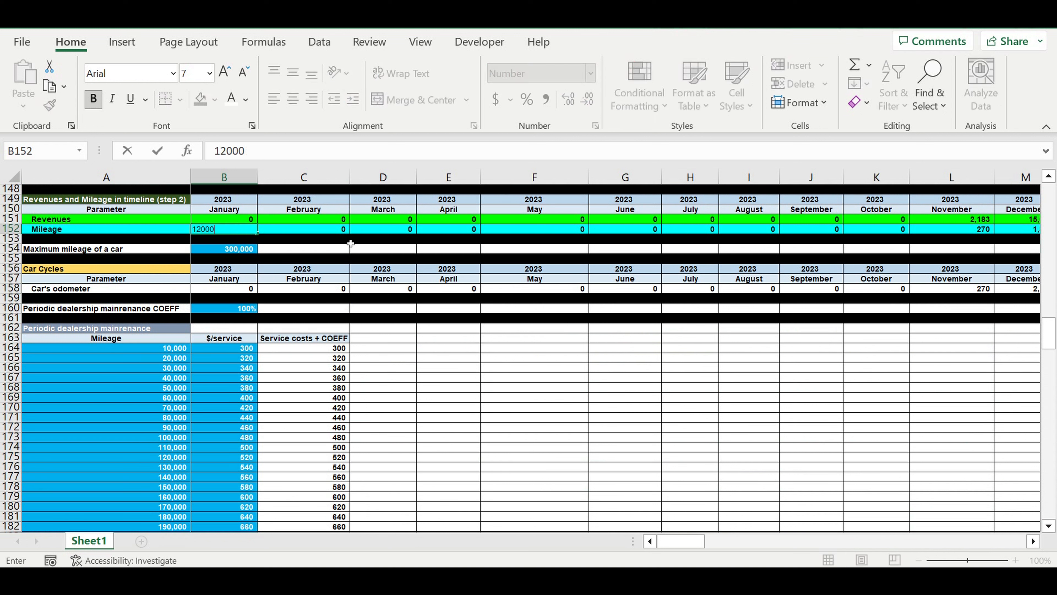
{"action": "key", "text": "Return"}
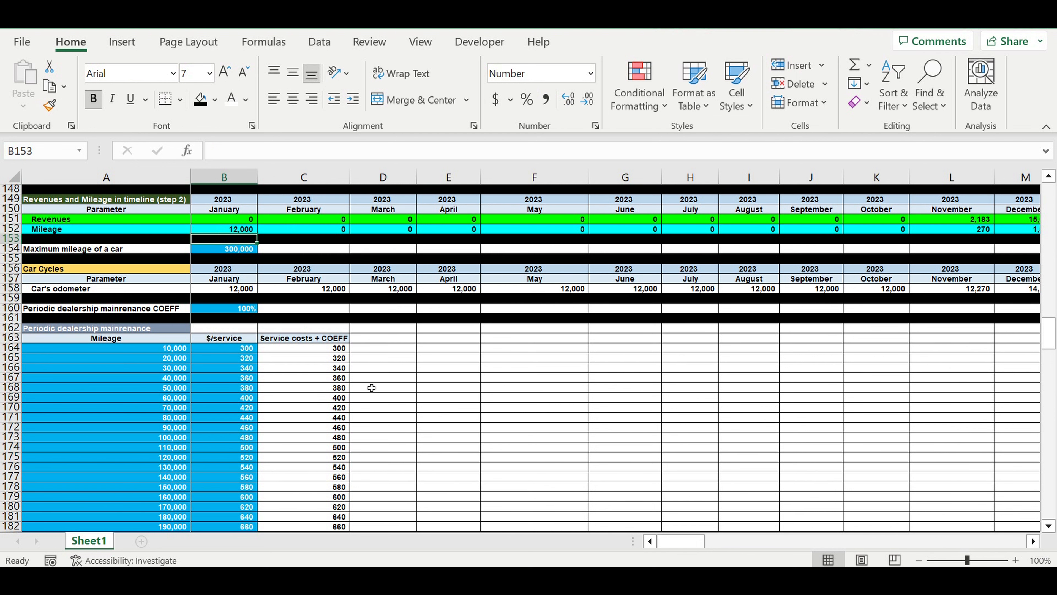
Check the January cost in B267 of the maintenance table against its 10,000 mileage threshold in A267
{"action": "scroll", "coordinate": [380, 391], "scroll_direction": "down", "scroll_amount": 20}
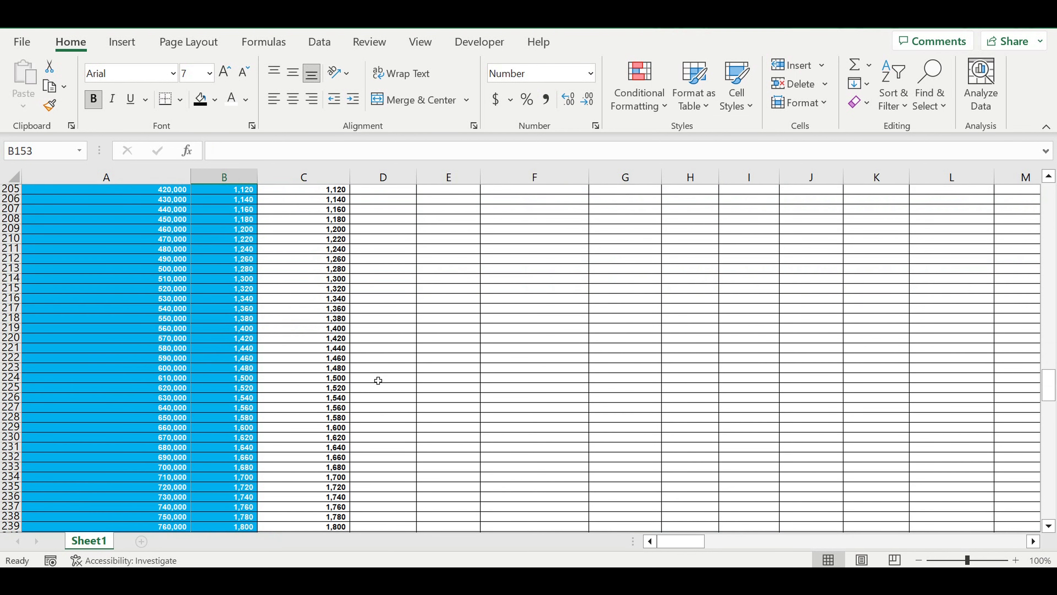
{"action": "scroll", "coordinate": [378, 378], "scroll_direction": "down", "scroll_amount": 10}
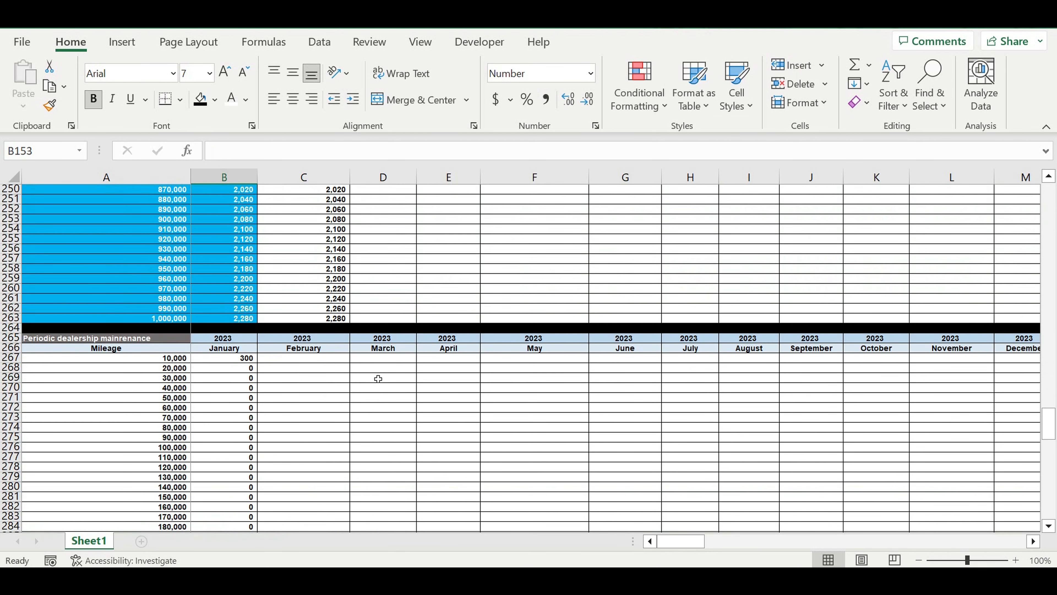
{"action": "left_click", "coordinate": [231, 360]}
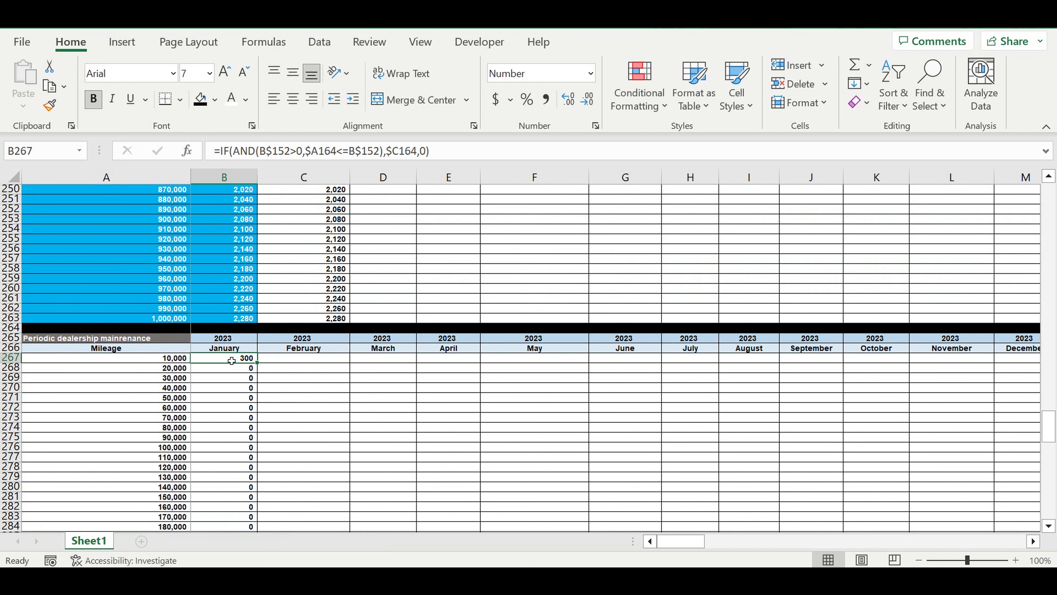
{"action": "left_click", "coordinate": [154, 362]}
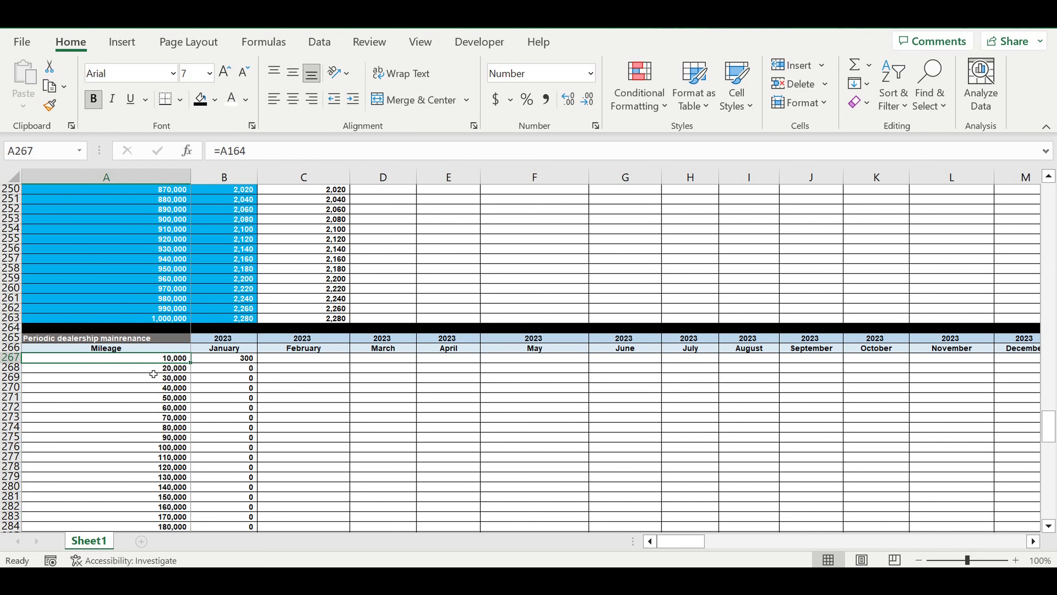
Set the January test mileage in B152 to 25000
{"action": "scroll", "coordinate": [195, 353], "scroll_direction": "up", "scroll_amount": 20}
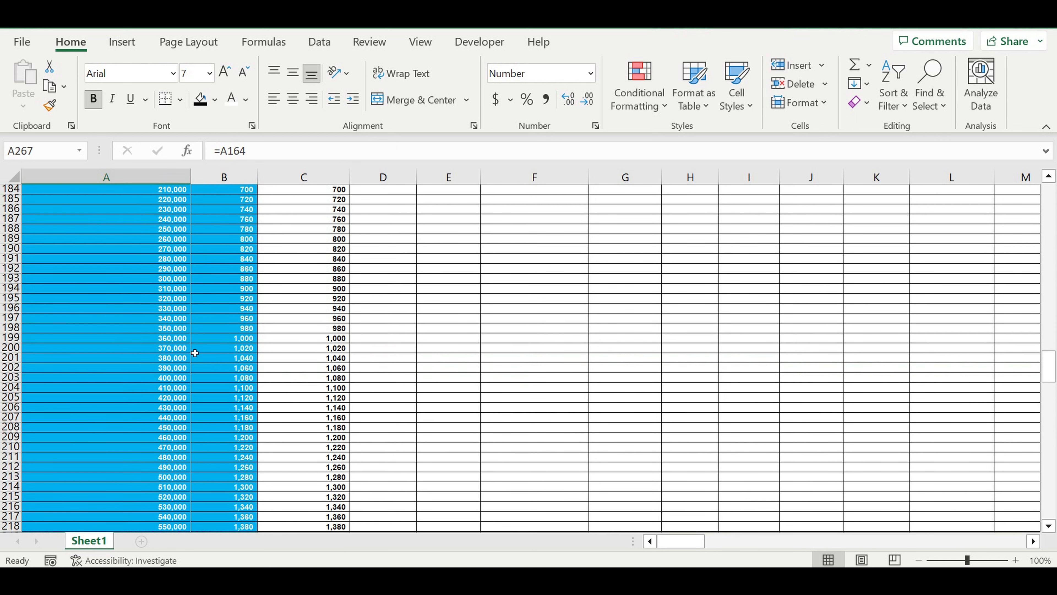
{"action": "scroll", "coordinate": [195, 353], "scroll_direction": "up", "scroll_amount": 4}
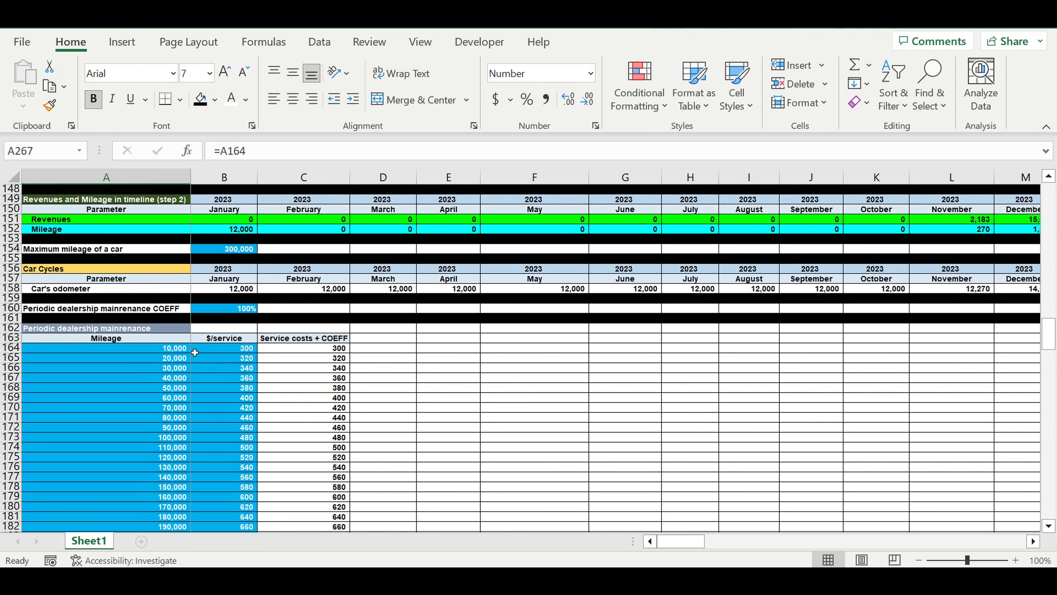
{"action": "left_click", "coordinate": [227, 230]}
{"action": "type", "text": "2"}
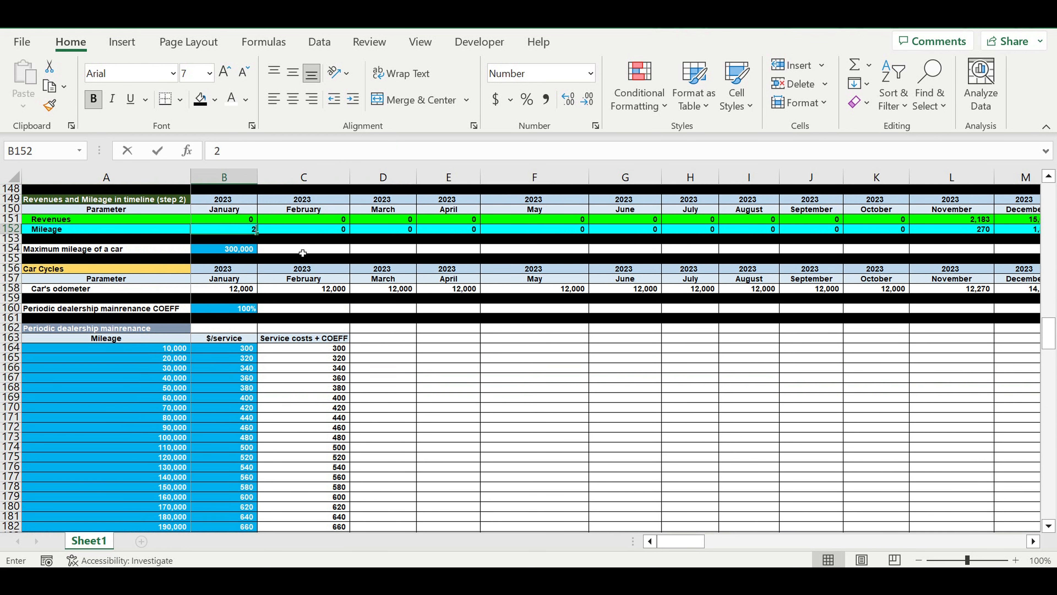
{"action": "type", "text": "5,000"}
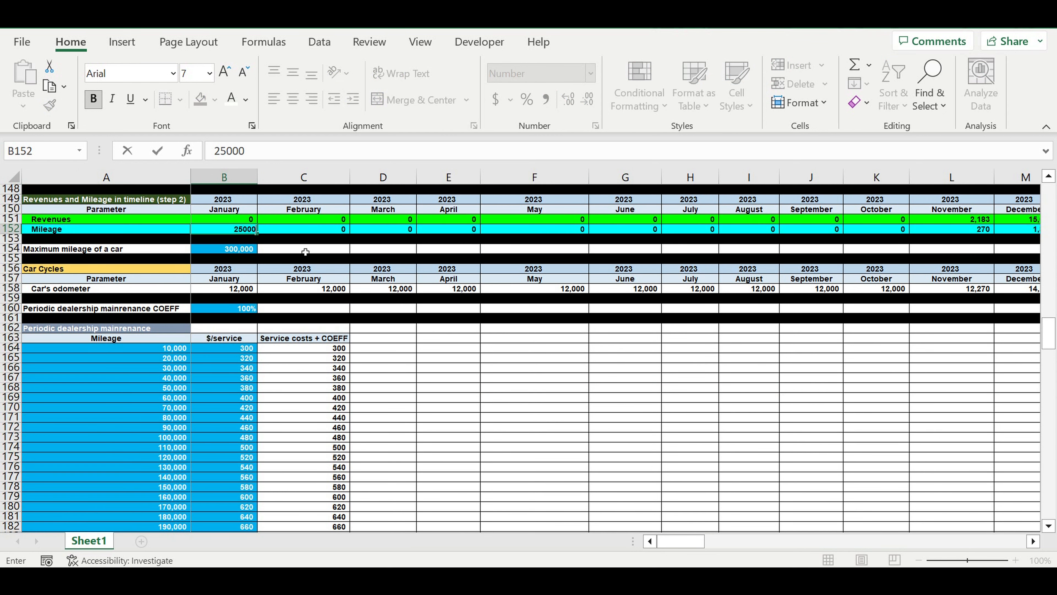
{"action": "key", "text": "Return"}
Check the January costs in B267:B268 against the 10,000 and 20,000 mileage thresholds
{"action": "scroll", "coordinate": [352, 354], "scroll_direction": "down", "scroll_amount": 20}
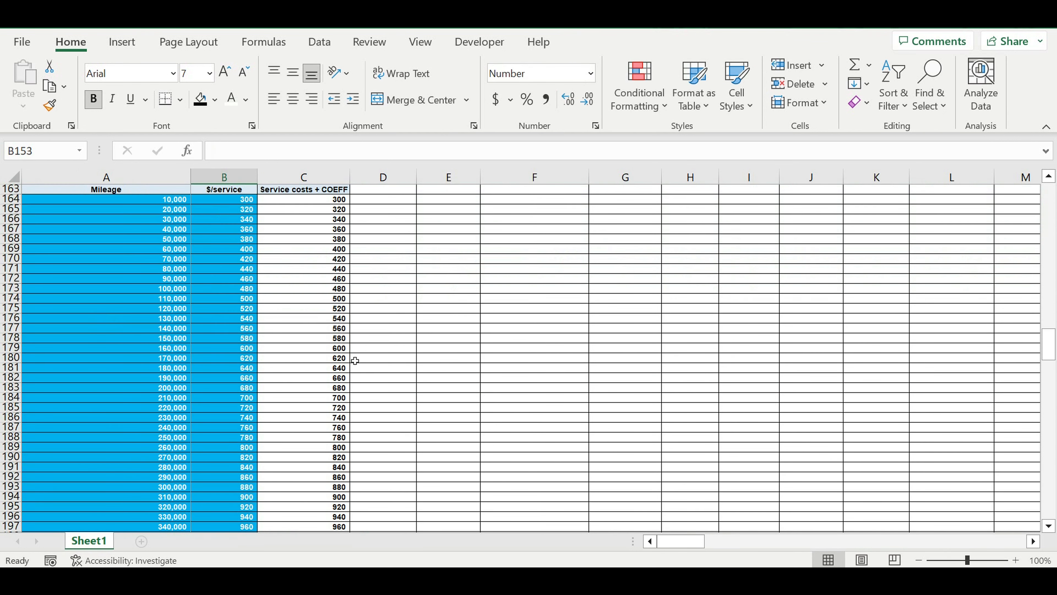
{"action": "scroll", "coordinate": [352, 359], "scroll_direction": "down", "scroll_amount": 8}
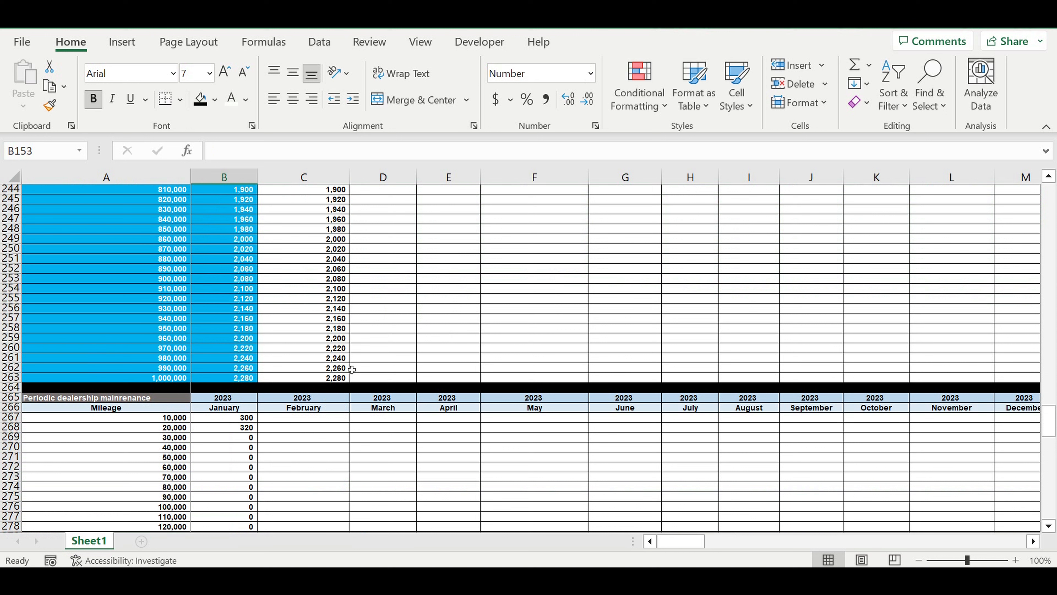
{"action": "left_click_drag", "start_coordinate": [234, 422], "coordinate": [235, 430]}
{"action": "left_click", "coordinate": [175, 421]}
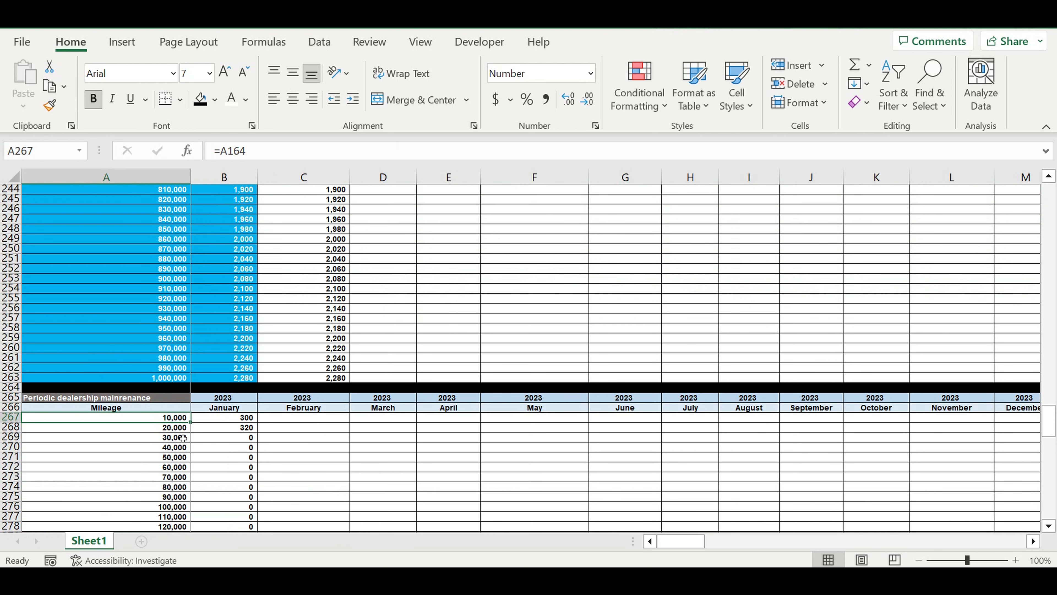
{"action": "left_click", "coordinate": [178, 432]}
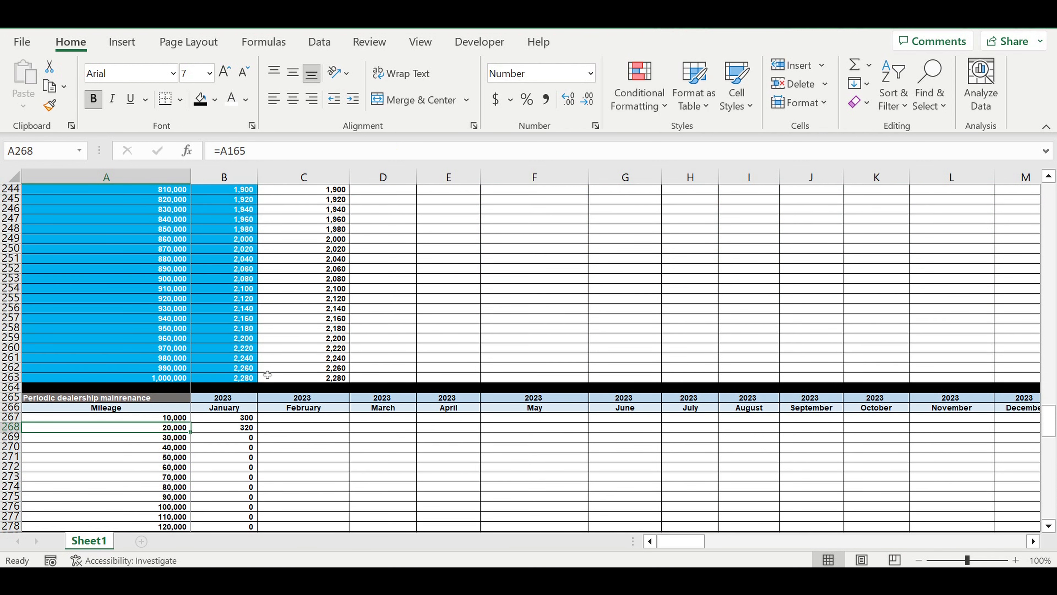
Undo both test mileage entries in B152 to restore its =B147*B$134 formula
{"action": "scroll", "coordinate": [266, 368], "scroll_direction": "up", "scroll_amount": 15}
{"action": "scroll", "coordinate": [265, 368], "scroll_direction": "up", "scroll_amount": 19}
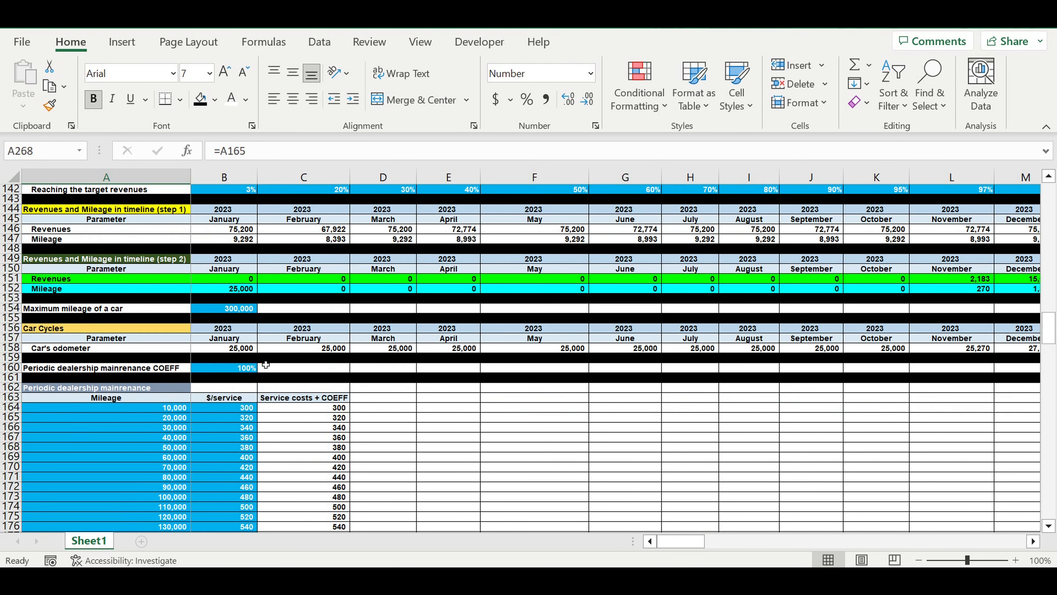
{"action": "left_click", "coordinate": [250, 292]}
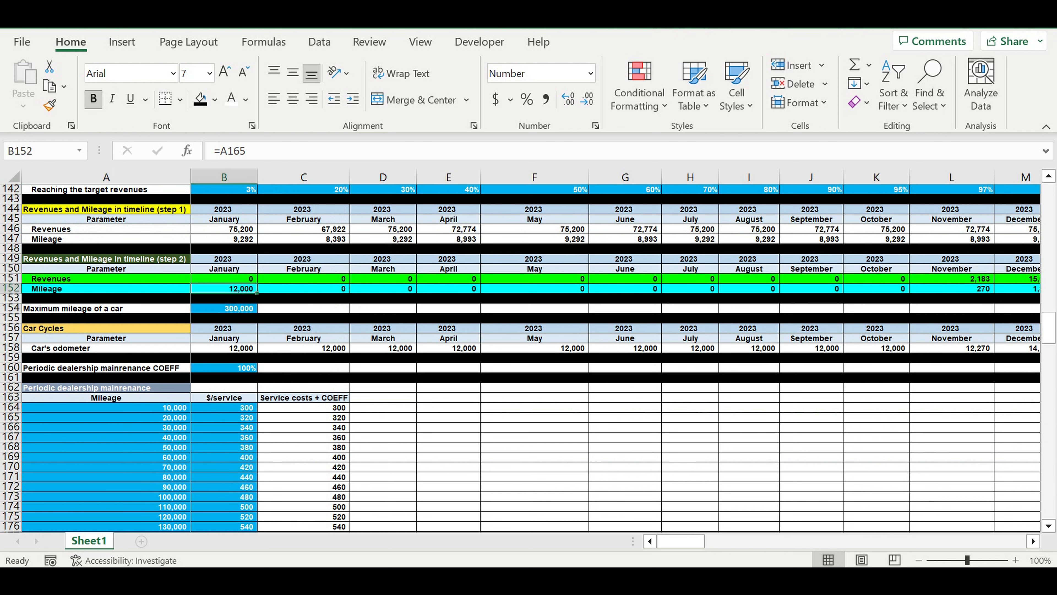
{"action": "key", "text": "ctrl+z"}
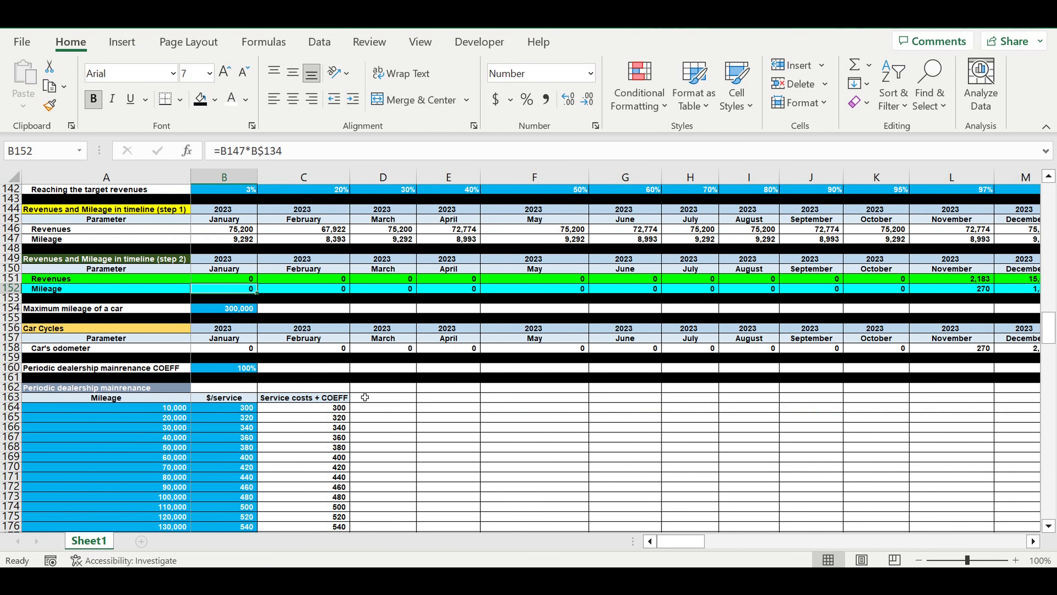
Start an IF formula in February cell C267 that tests whether mileage C152 equals B152
{"action": "left_click", "coordinate": [406, 439]}
{"action": "scroll", "coordinate": [405, 426], "scroll_direction": "down", "scroll_amount": 18}
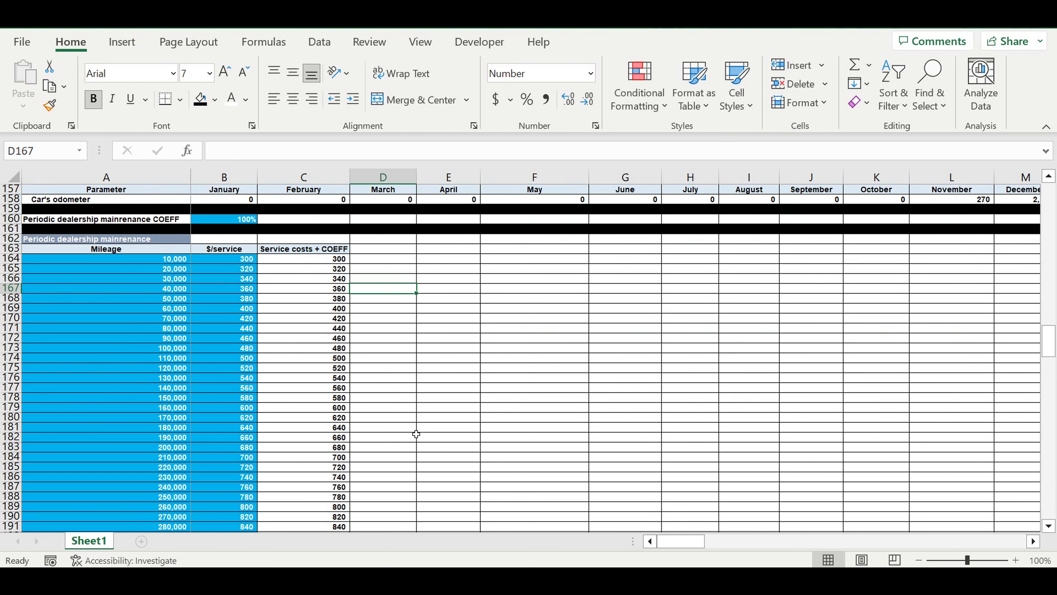
{"action": "scroll", "coordinate": [421, 423], "scroll_direction": "down", "scroll_amount": 16}
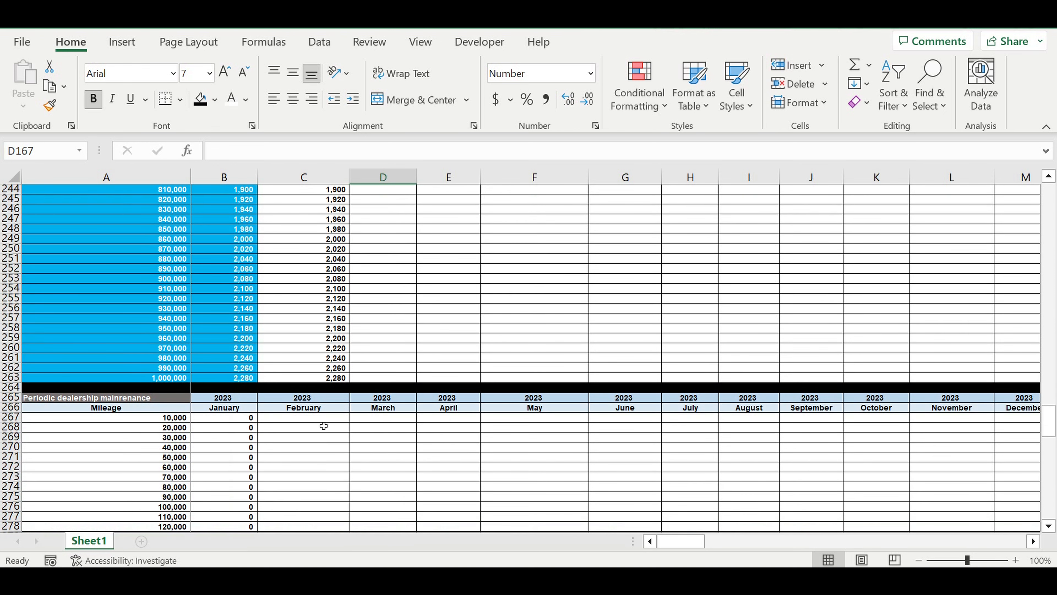
{"action": "left_click", "coordinate": [288, 420]}
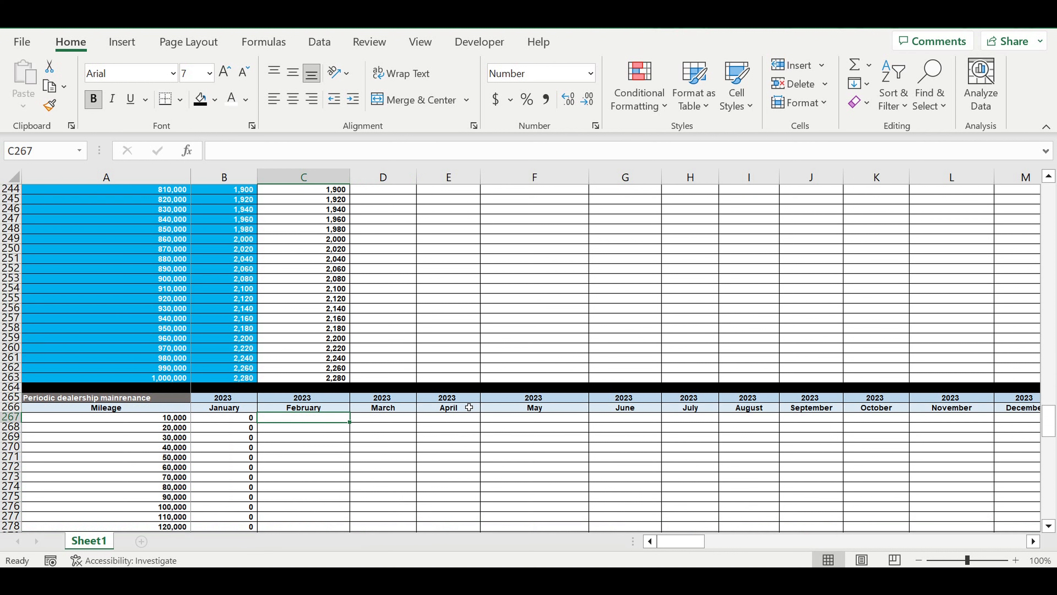
{"action": "type", "text": "="}
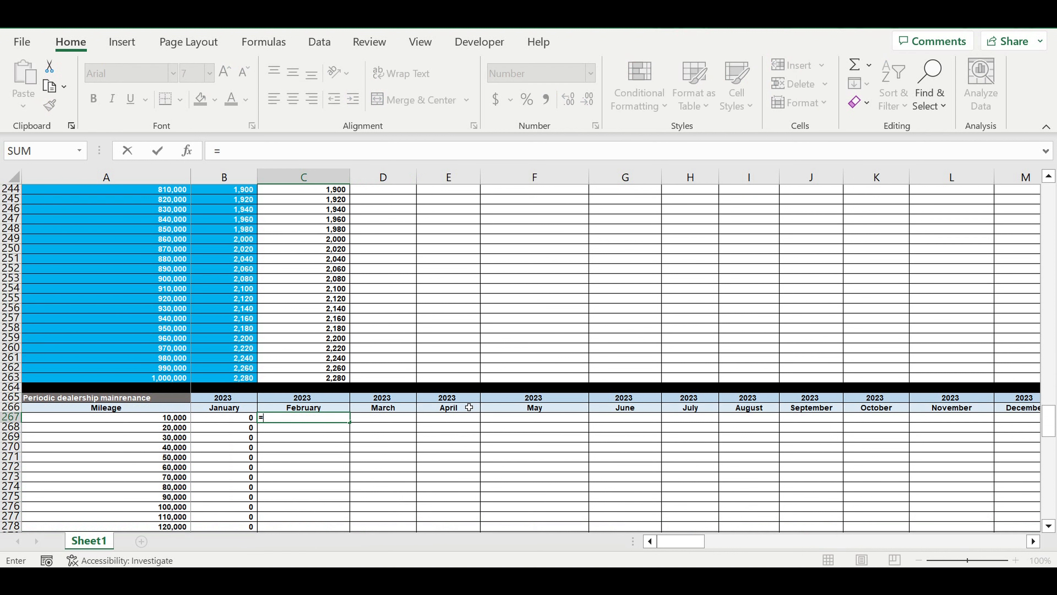
{"action": "type", "text": "if("}
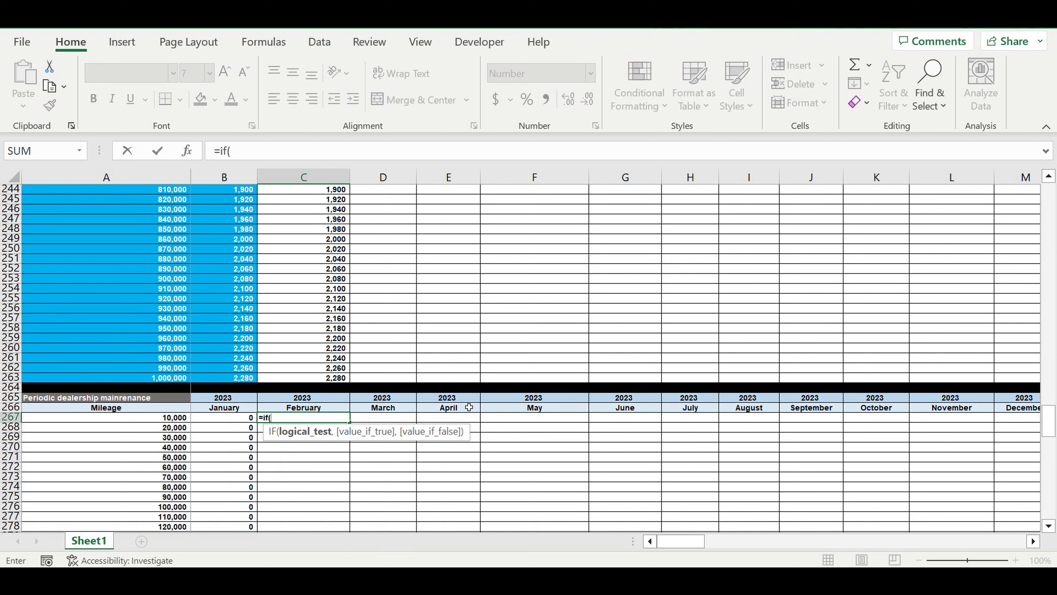
{"action": "scroll", "coordinate": [469, 407], "scroll_direction": "up", "scroll_amount": 20}
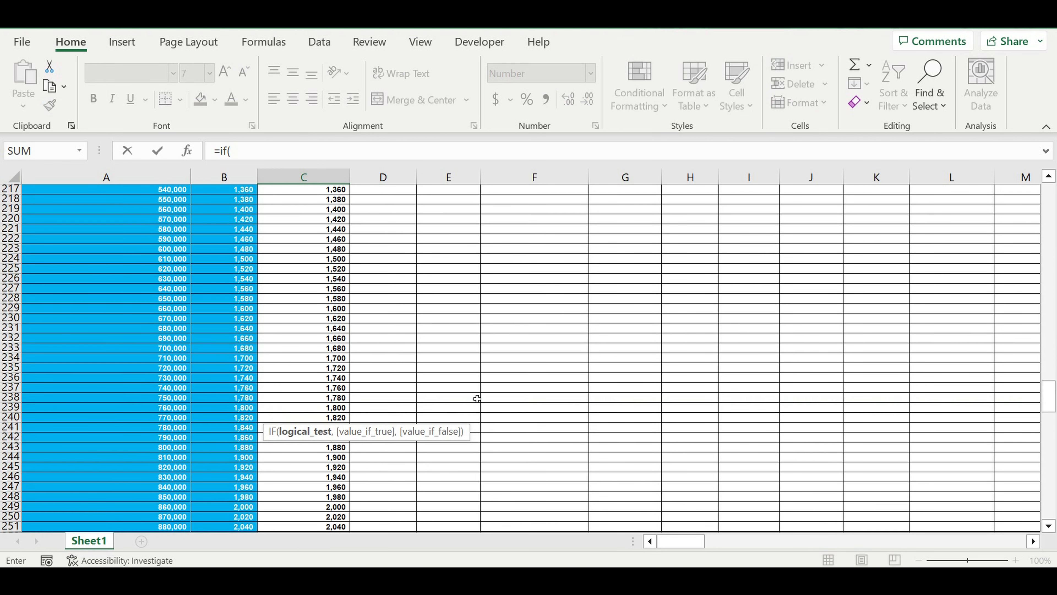
{"action": "scroll", "coordinate": [479, 385], "scroll_direction": "up", "scroll_amount": 15}
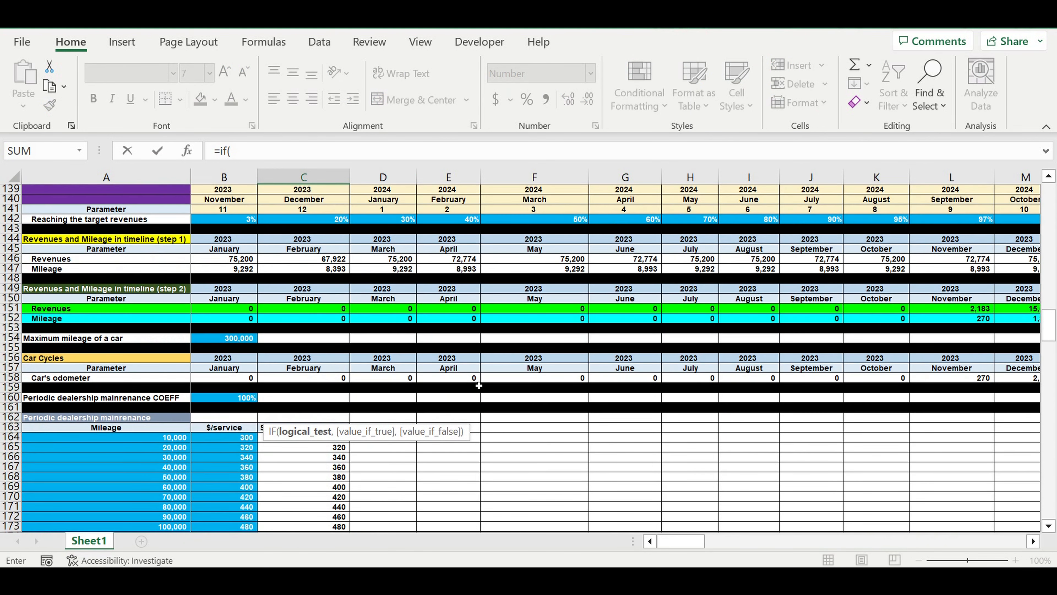
{"action": "left_click", "coordinate": [313, 322]}
{"action": "type", "text": "="}
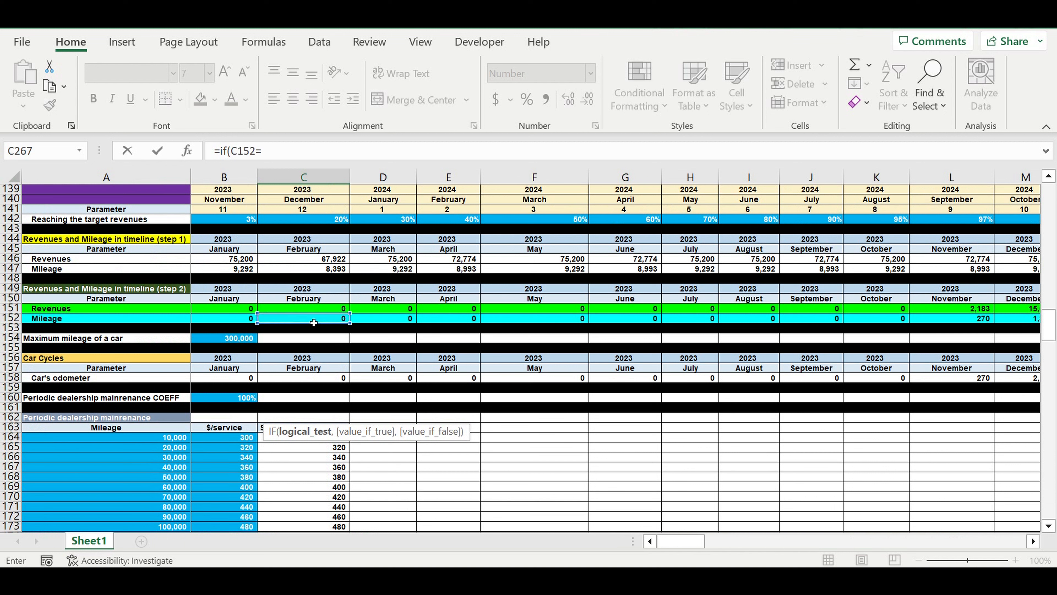
{"action": "left_click", "coordinate": [216, 322]}
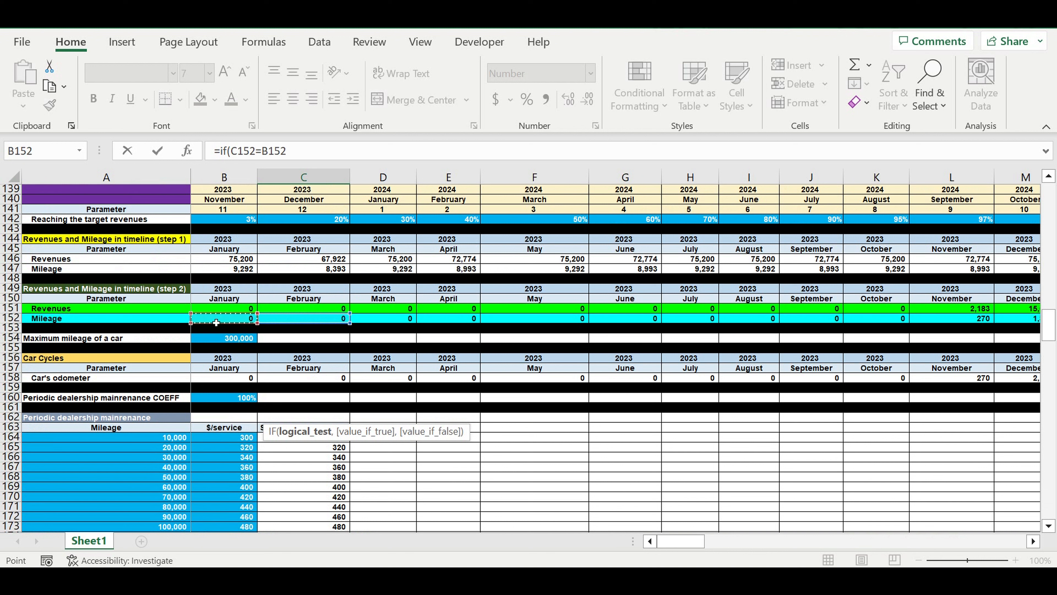
Make the C267 formula return 0 when the test is true, and lock row 152 in both references as C$152=B$152
{"action": "left_click", "coordinate": [306, 150]}
{"action": "type", "text": ",0"}
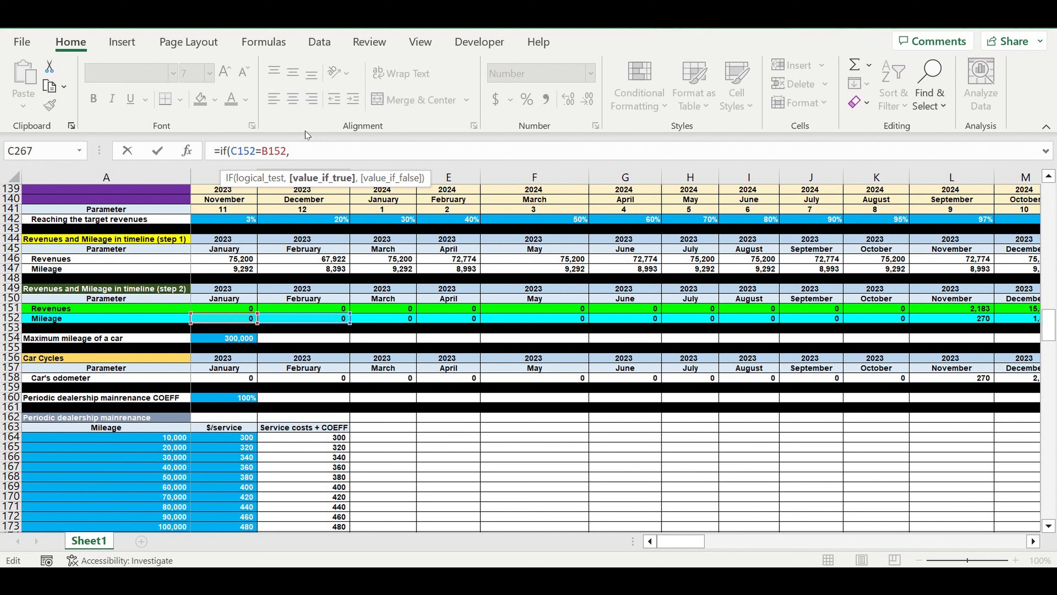
{"action": "left_click", "coordinate": [239, 151]}
{"action": "type", "text": "$"}
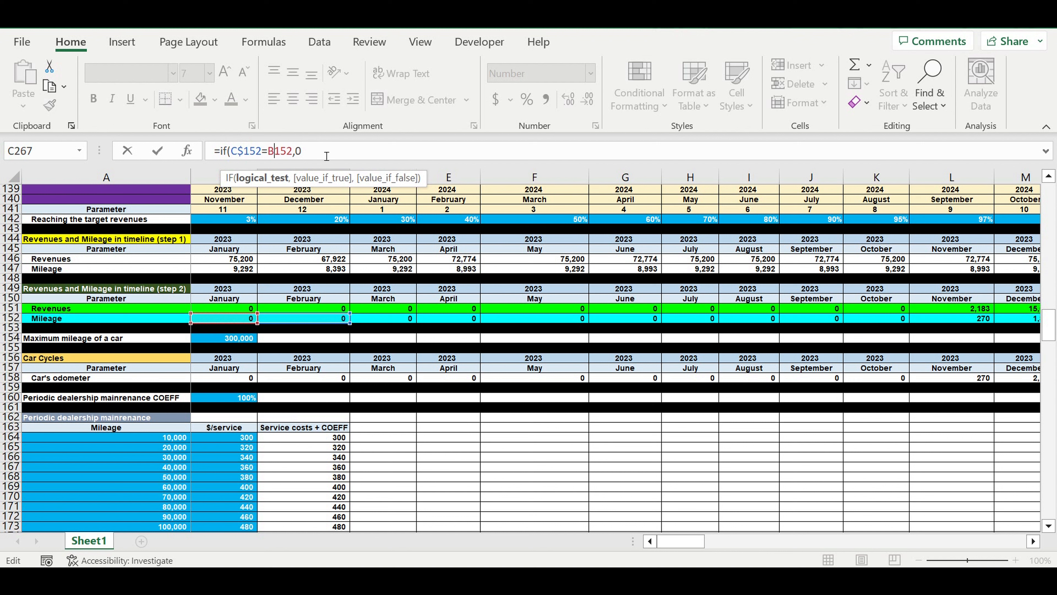
{"action": "type", "text": "$"}
Add a nested IF with an AND test to the C267 formula, with C$152>B$152 as its first condition
{"action": "left_click", "coordinate": [332, 160]}
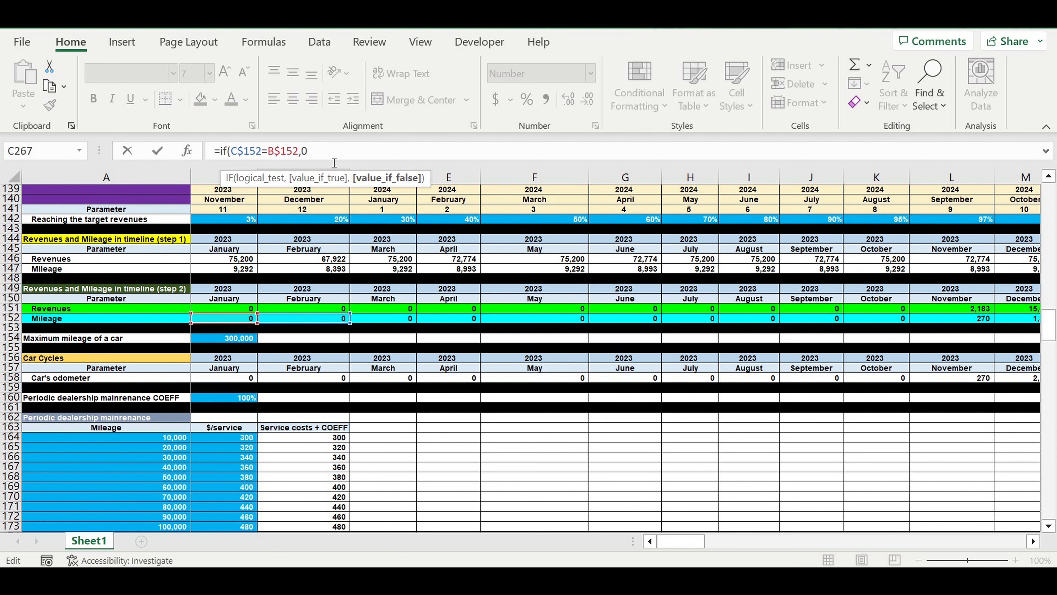
{"action": "type", "text": "if("}
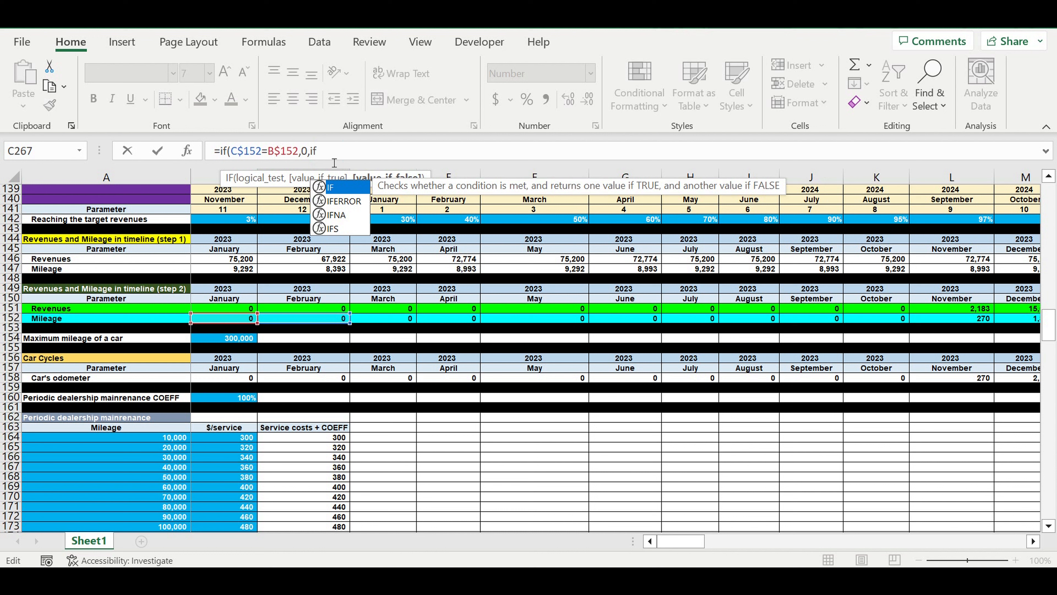
{"action": "type", "text": "and("}
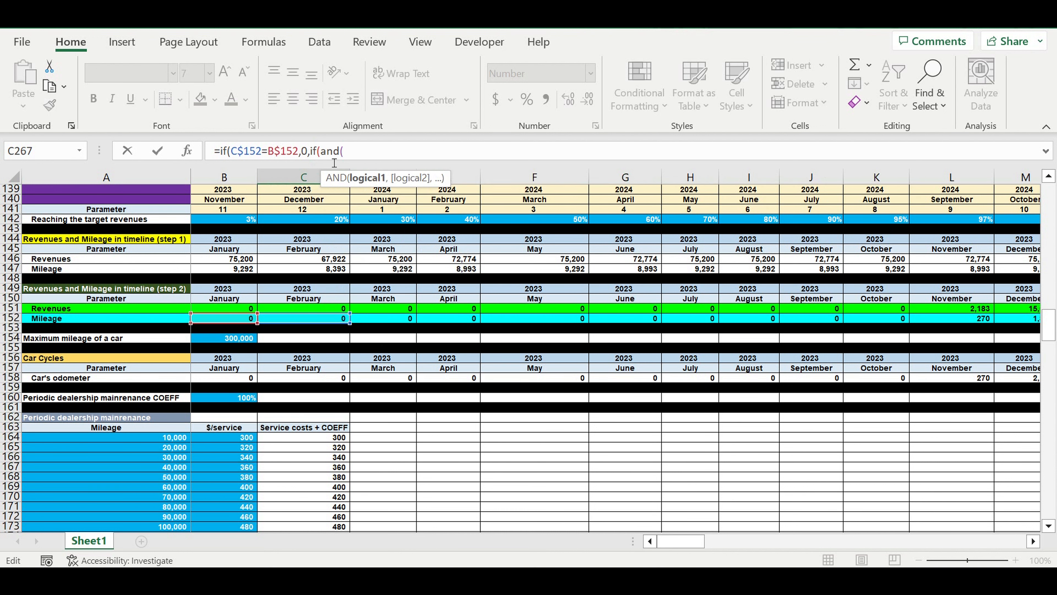
{"action": "left_click", "coordinate": [307, 322]}
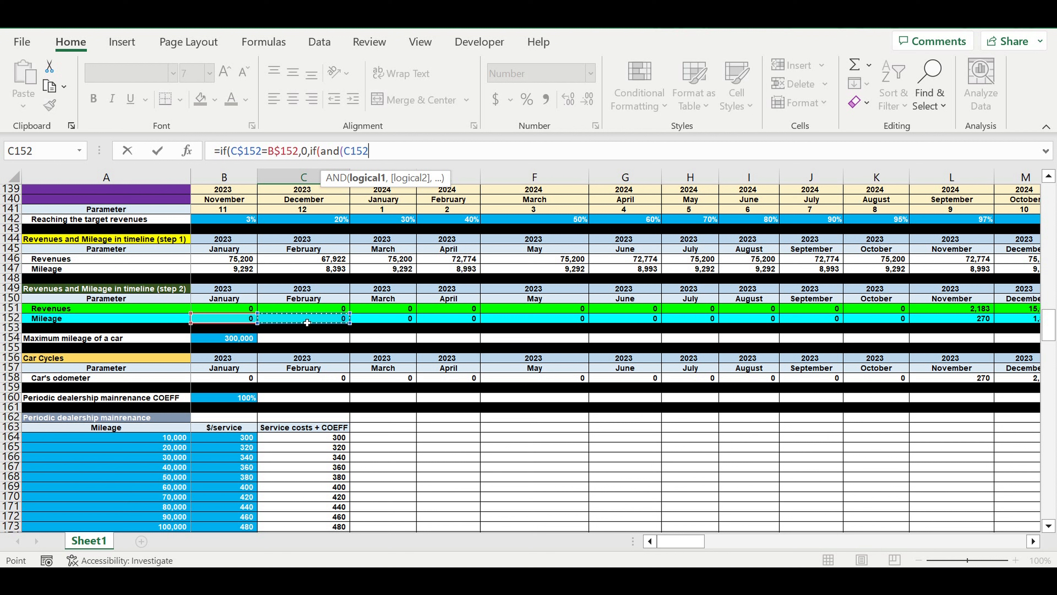
{"action": "type", "text": ">"}
{"action": "left_click", "coordinate": [224, 321]}
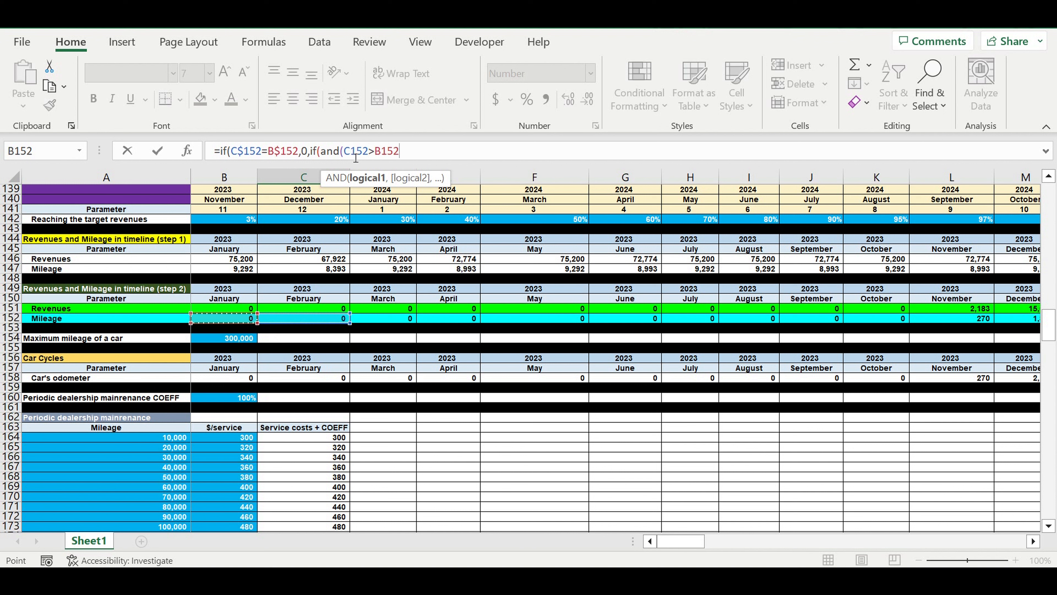
{"action": "left_click", "coordinate": [373, 150]}
{"action": "type", "text": "$"}
{"action": "left_click", "coordinate": [393, 152]}
{"action": "type", "text": "$152"}
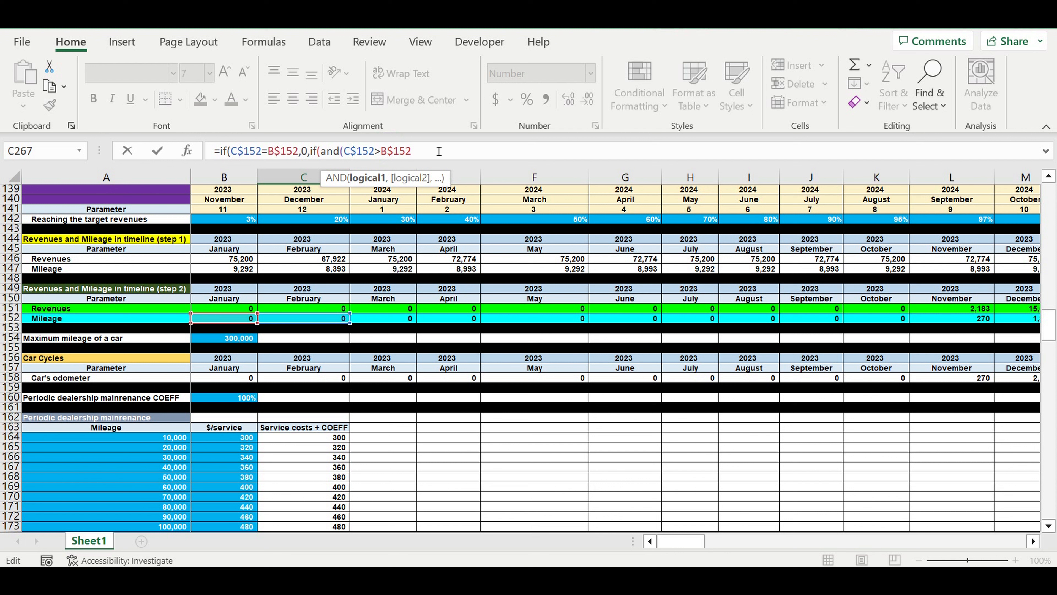
{"action": "type", "text": ","}
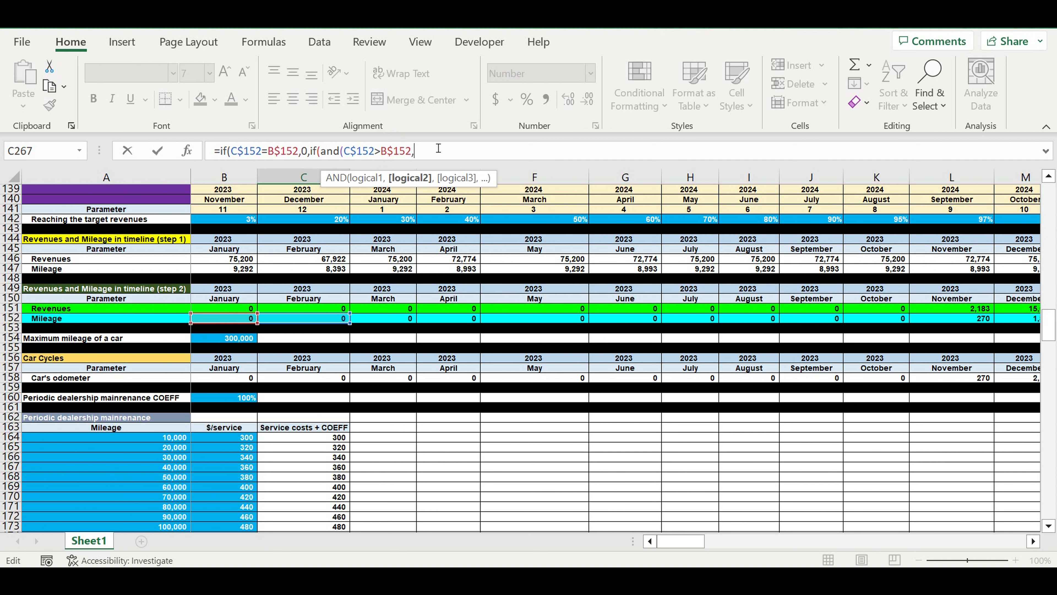
Add $A164>B$152 as the second AND condition, locking column A and row 152
{"action": "left_click", "coordinate": [155, 441]}
{"action": "left_click", "coordinate": [415, 152]}
{"action": "type", "text": "$A164"}
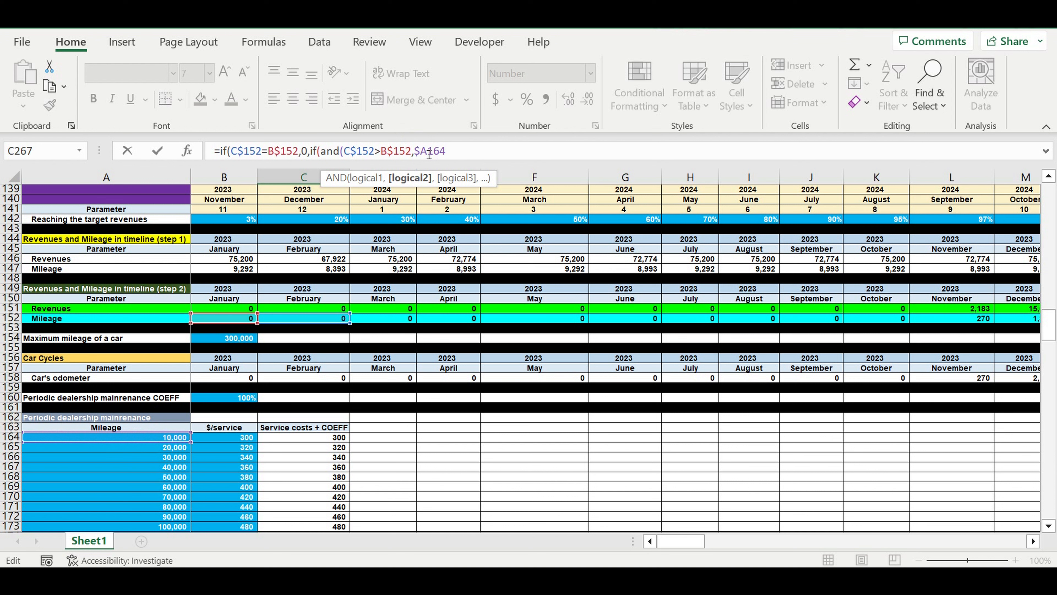
{"action": "left_click", "coordinate": [472, 156]}
{"action": "left_click", "coordinate": [235, 322]}
{"action": "type", "text": "$152"}
{"action": "left_click", "coordinate": [503, 152]}
{"action": "type", "text": ","}
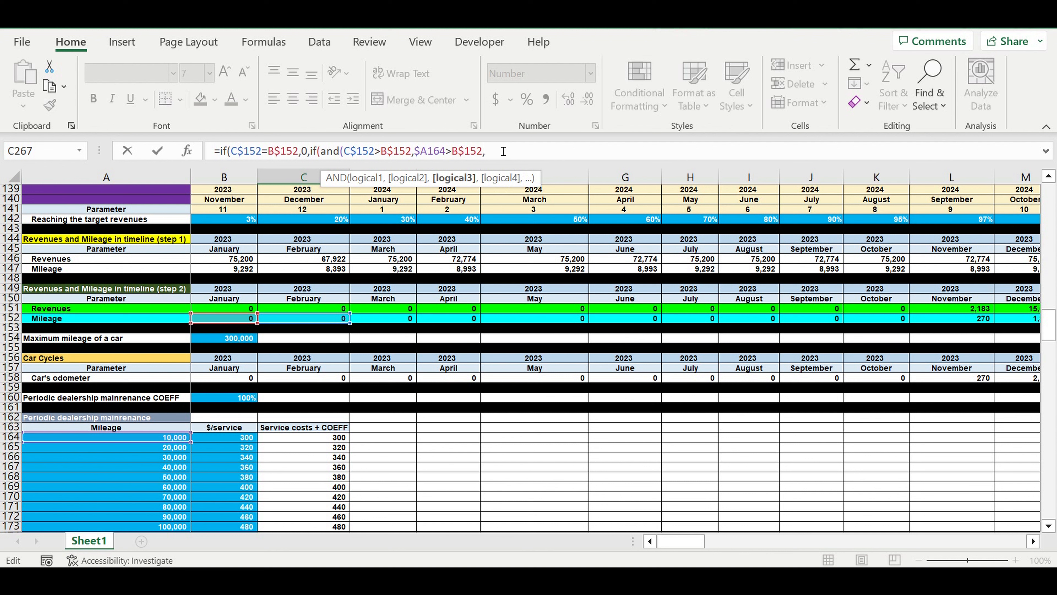
Add $A164<=C$152 as the third AND condition and close the AND test
{"action": "left_click", "coordinate": [170, 439]}
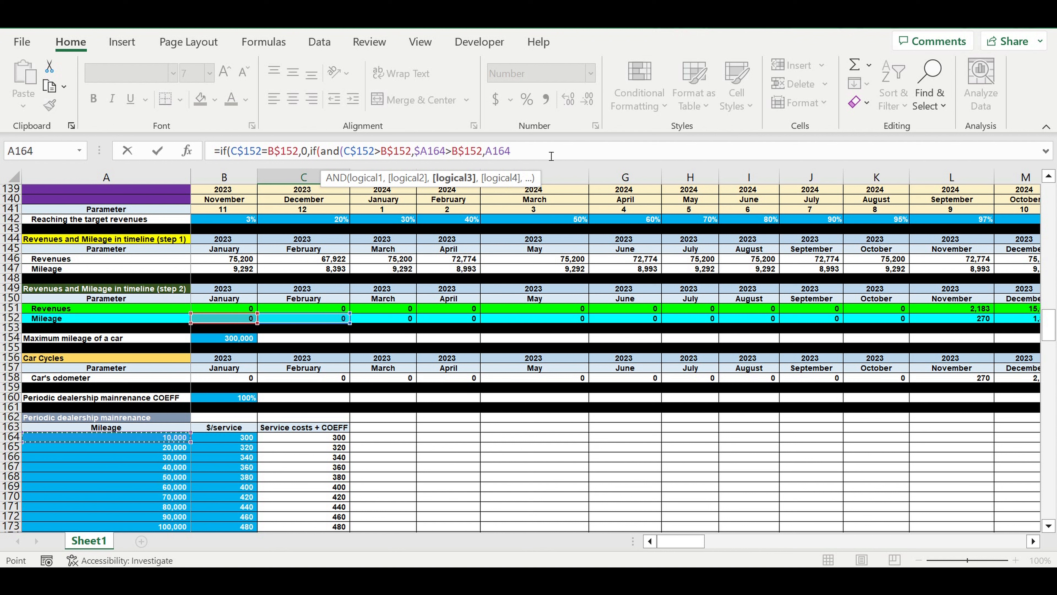
{"action": "type", "text": "<="}
{"action": "left_click", "coordinate": [320, 320]}
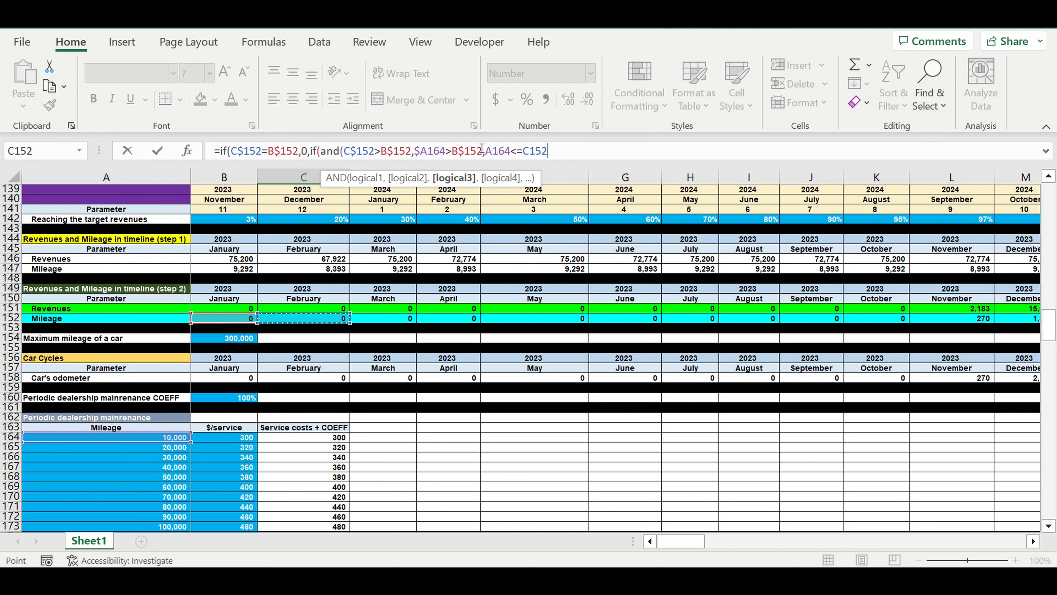
{"action": "left_click", "coordinate": [503, 155]}
{"action": "type", "text": "$"}
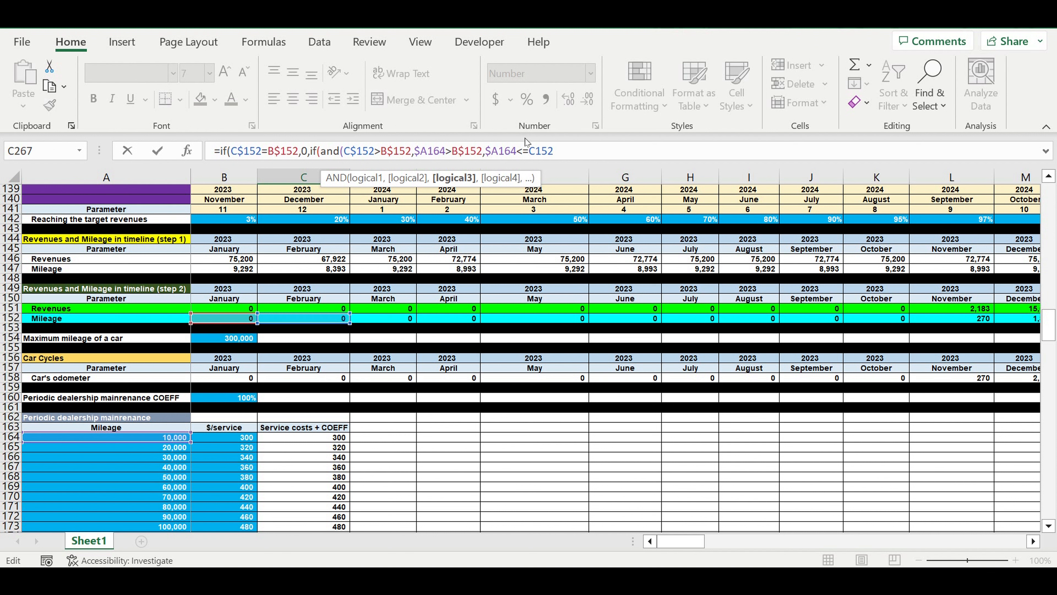
{"action": "left_click", "coordinate": [536, 150]}
{"action": "left_click", "coordinate": [568, 150]}
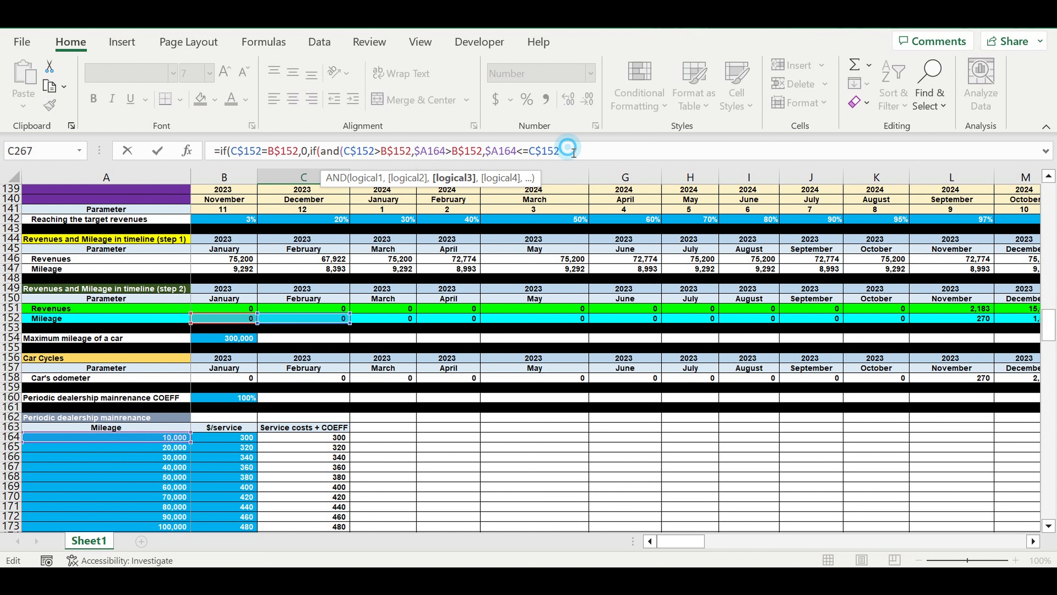
{"action": "key", "text": "Right"}
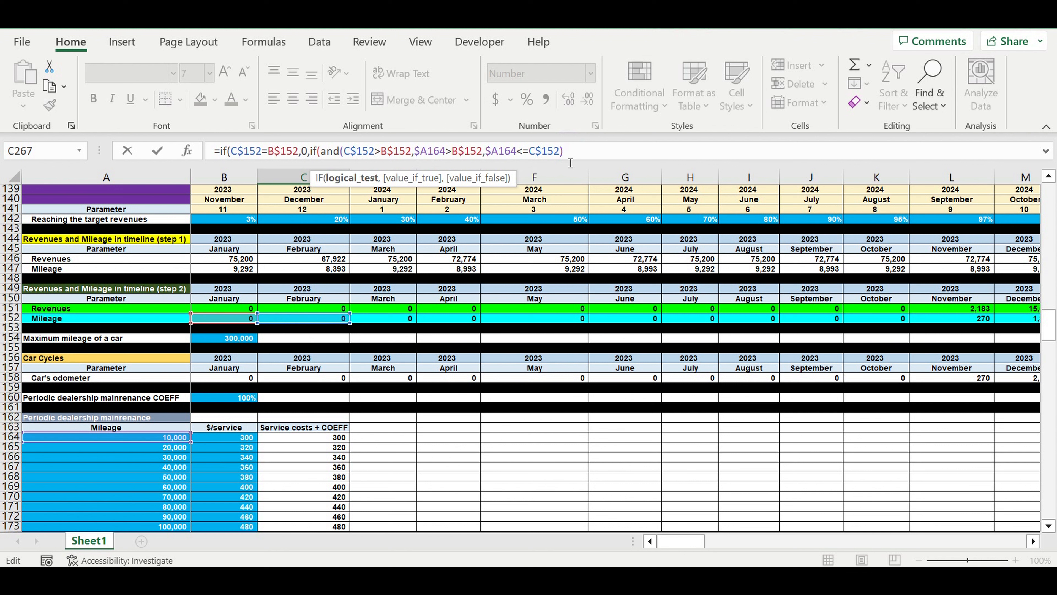
Make the nested IF return the 10,000-mileage service cost $C164 when its AND test is true
{"action": "type", "text": ","}
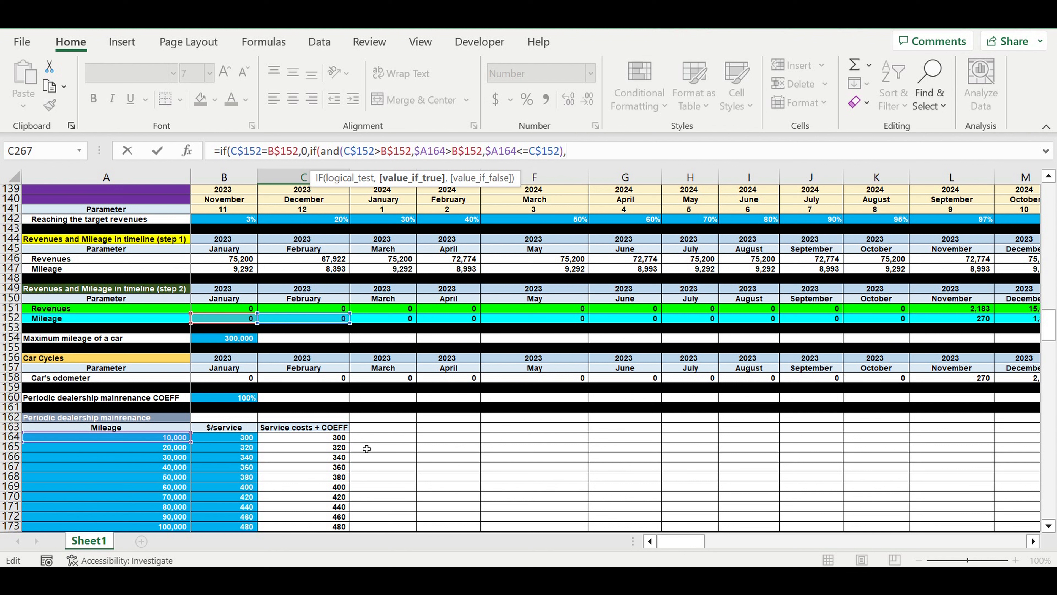
{"action": "left_click", "coordinate": [327, 440]}
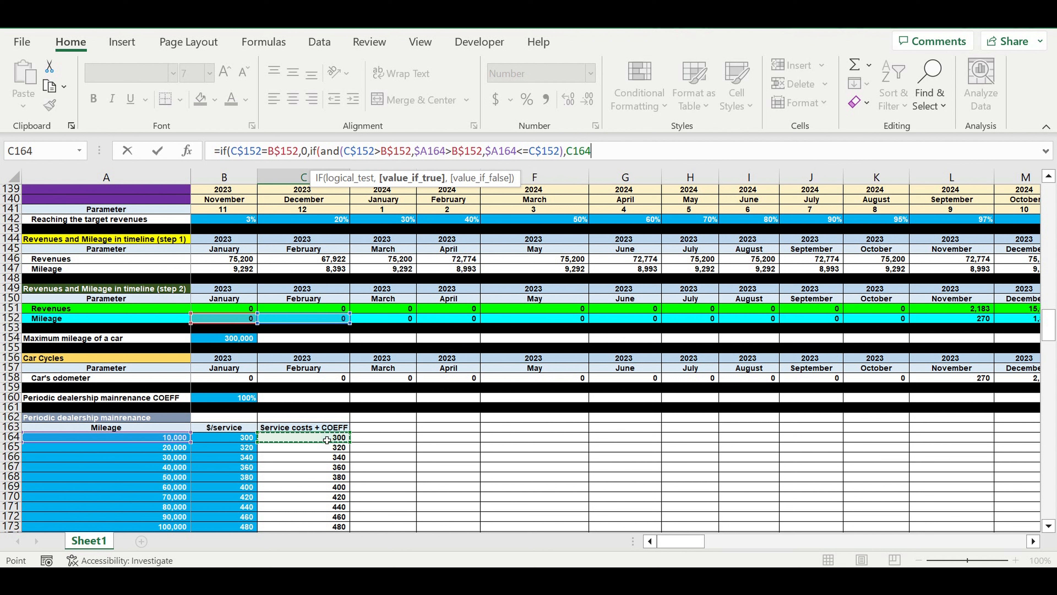
{"action": "left_click", "coordinate": [575, 152]}
{"action": "type", "text": "$"}
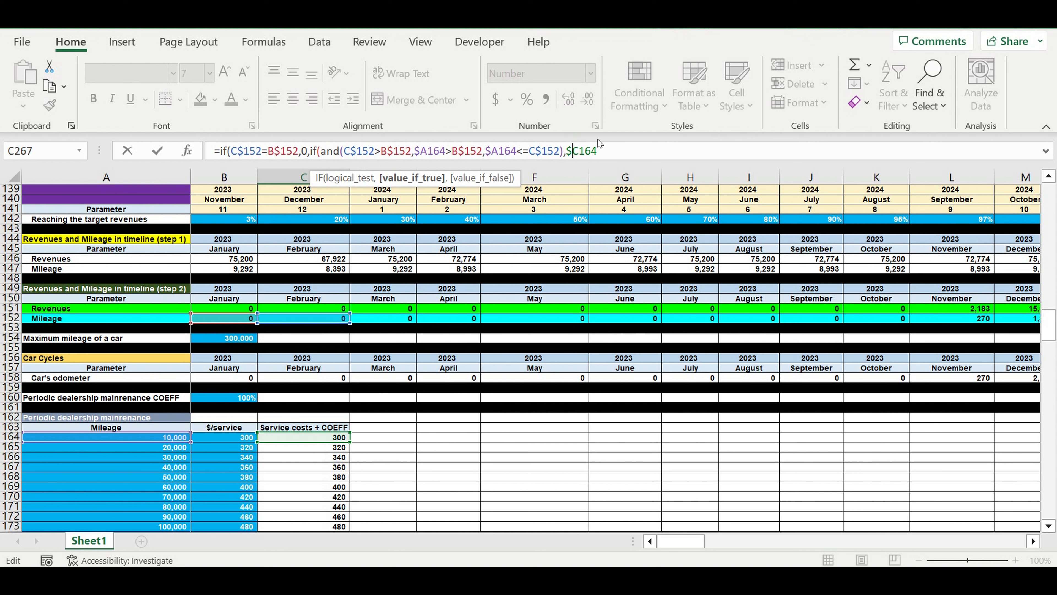
{"action": "left_click", "coordinate": [620, 156]}
{"action": "type", "text": ","}
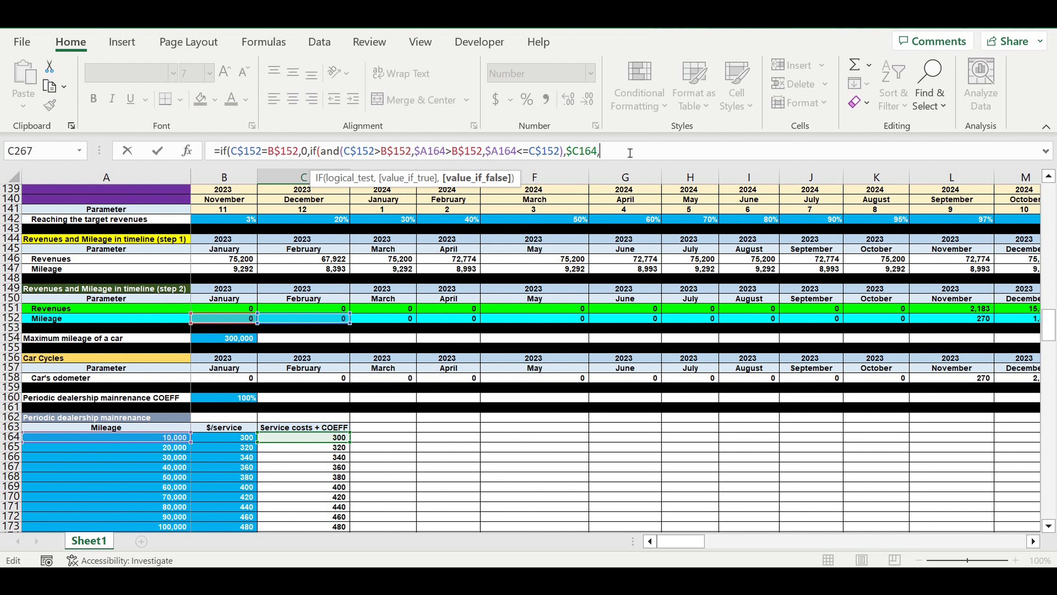
Add another nested IF with an AND test as the false result, with C$152<B$152 as its first condition
{"action": "type", "text": "if("}
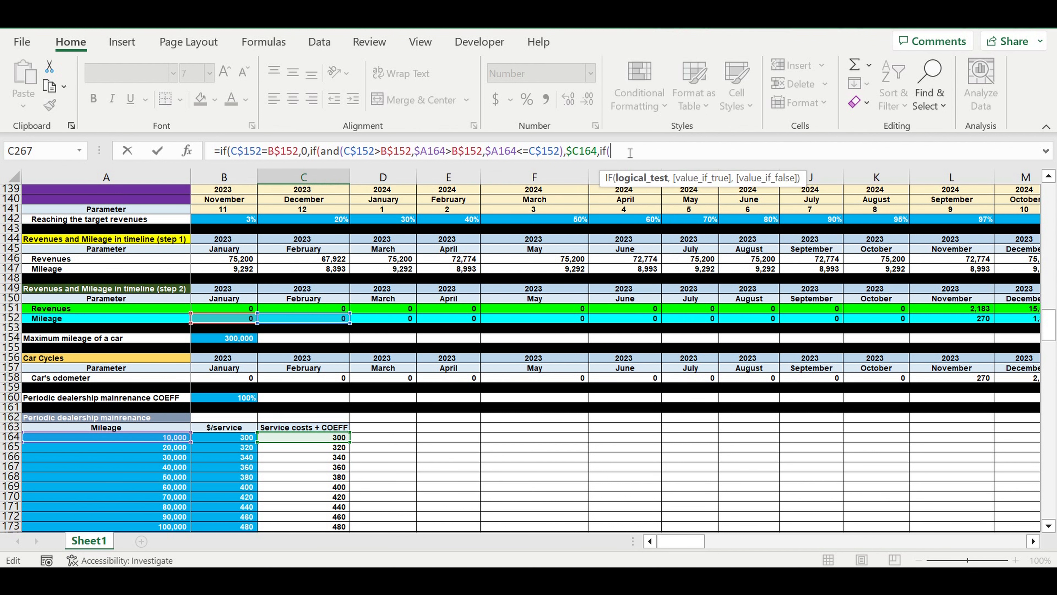
{"action": "type", "text": "and("}
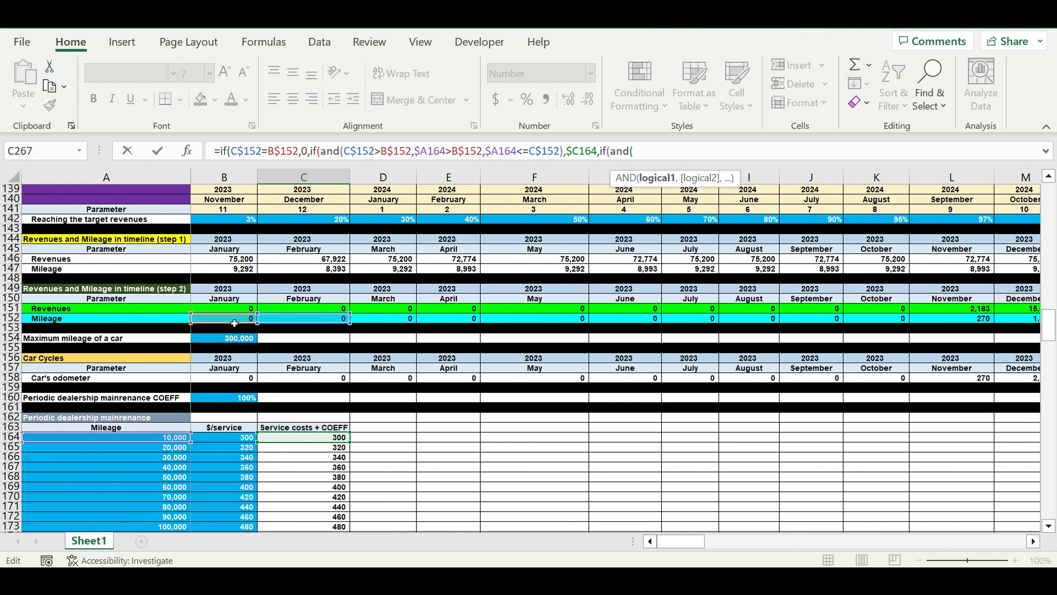
{"action": "left_click", "coordinate": [297, 322]}
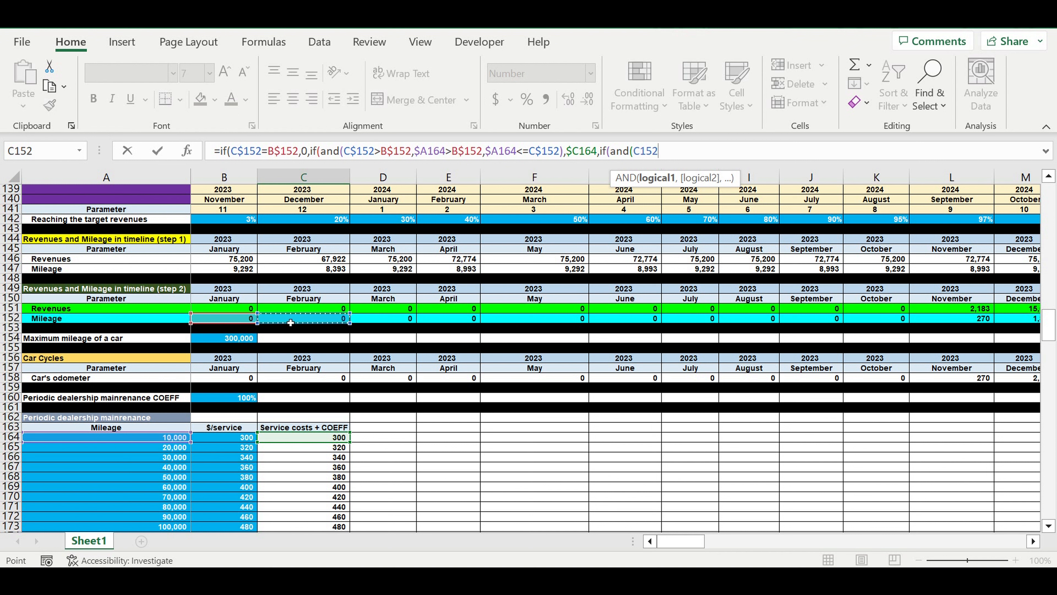
{"action": "type", "text": "<"}
{"action": "left_click", "coordinate": [234, 322]}
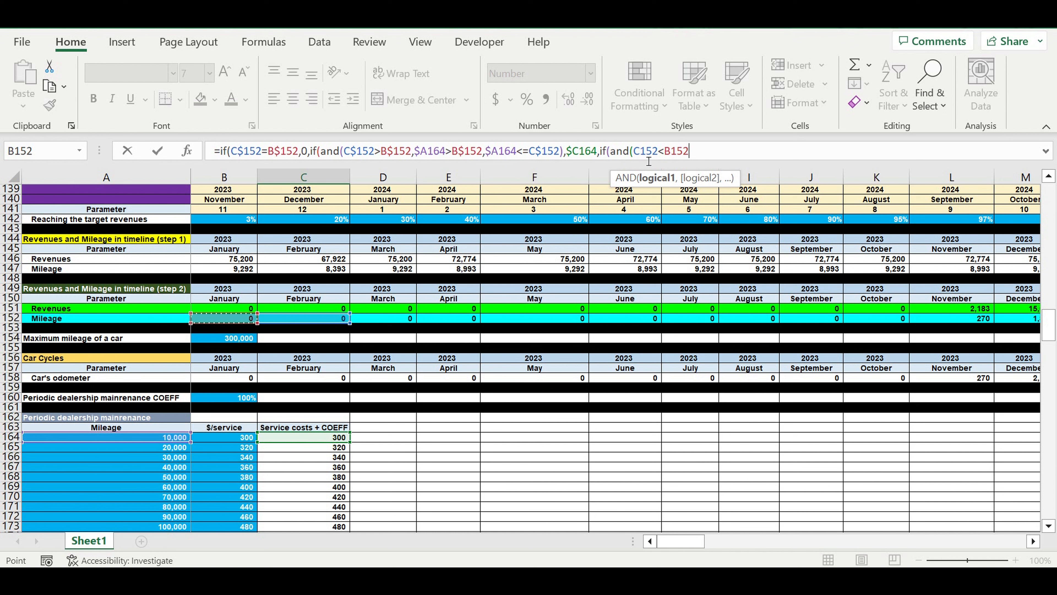
{"action": "left_click", "coordinate": [642, 152]}
{"action": "type", "text": "$"}
{"action": "left_click", "coordinate": [679, 151]}
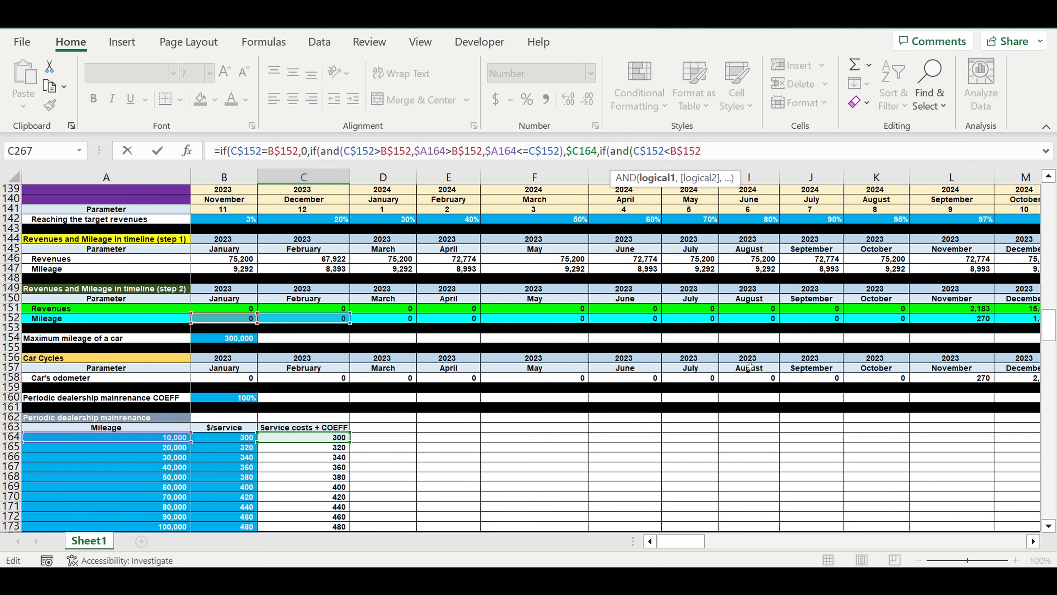
{"action": "left_click_drag", "start_coordinate": [686, 552], "coordinate": [832, 551]}
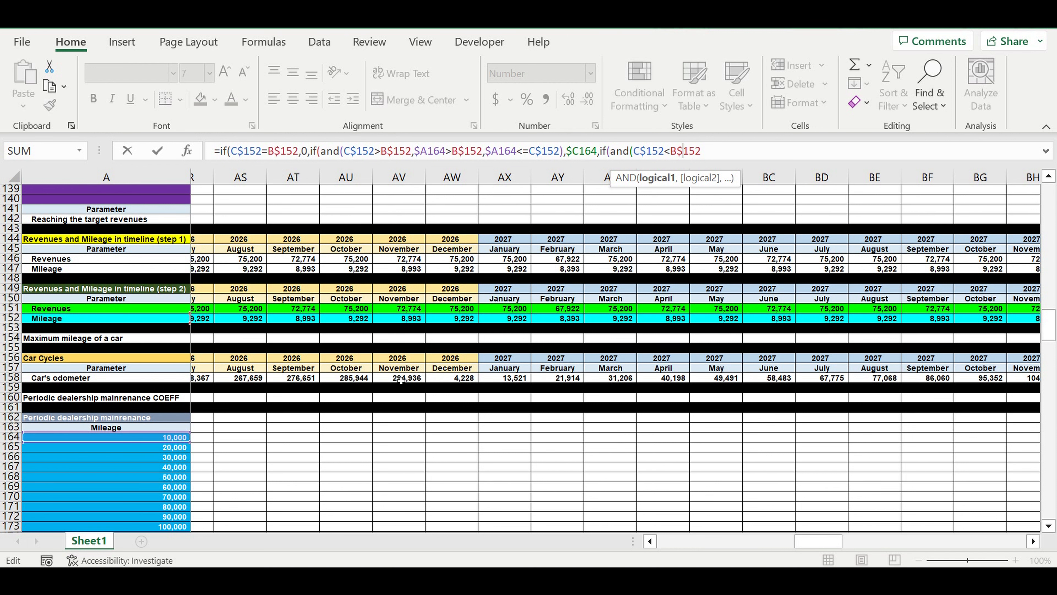
{"action": "left_click_drag", "start_coordinate": [803, 541], "coordinate": [571, 542]}
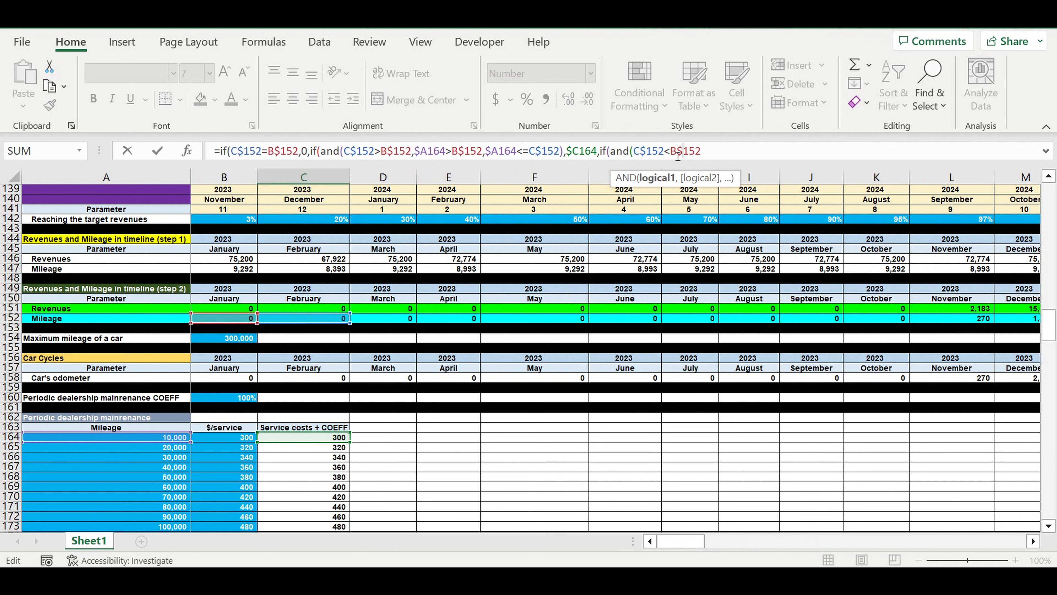
{"action": "left_click", "coordinate": [731, 155]}
{"action": "type", "text": ","}
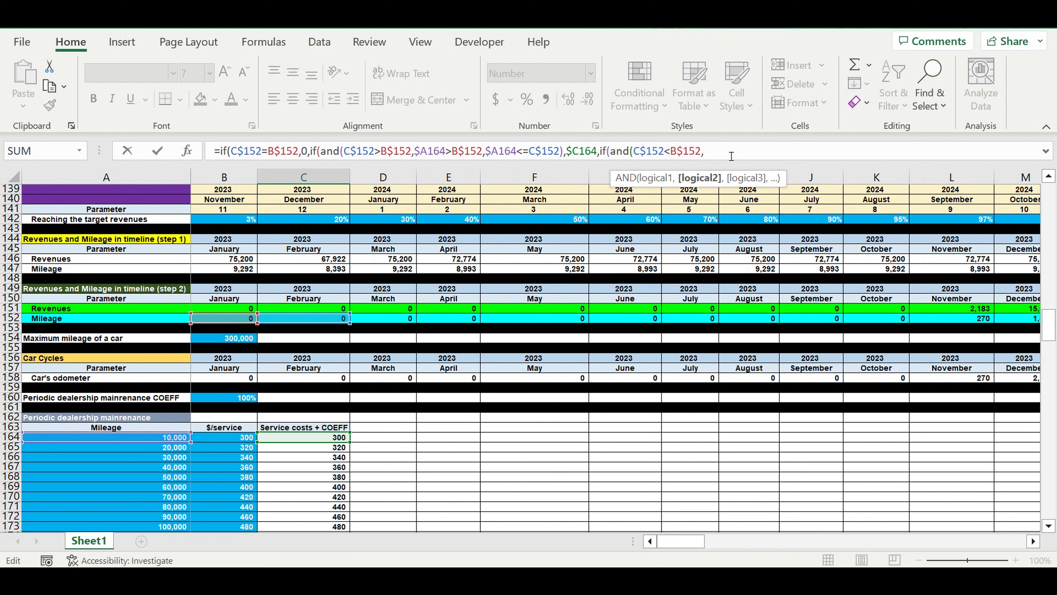
Add $A164<=C$152 as the last condition of the second AND test and close that test
{"action": "left_click", "coordinate": [158, 441]}
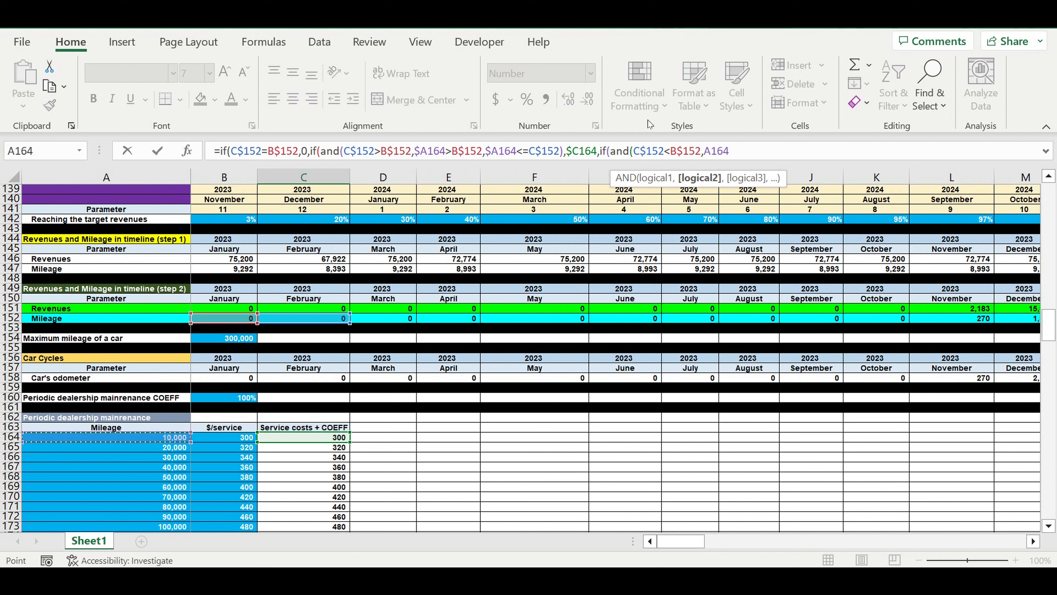
{"action": "left_click", "coordinate": [712, 154]}
{"action": "type", "text": "$A164"}
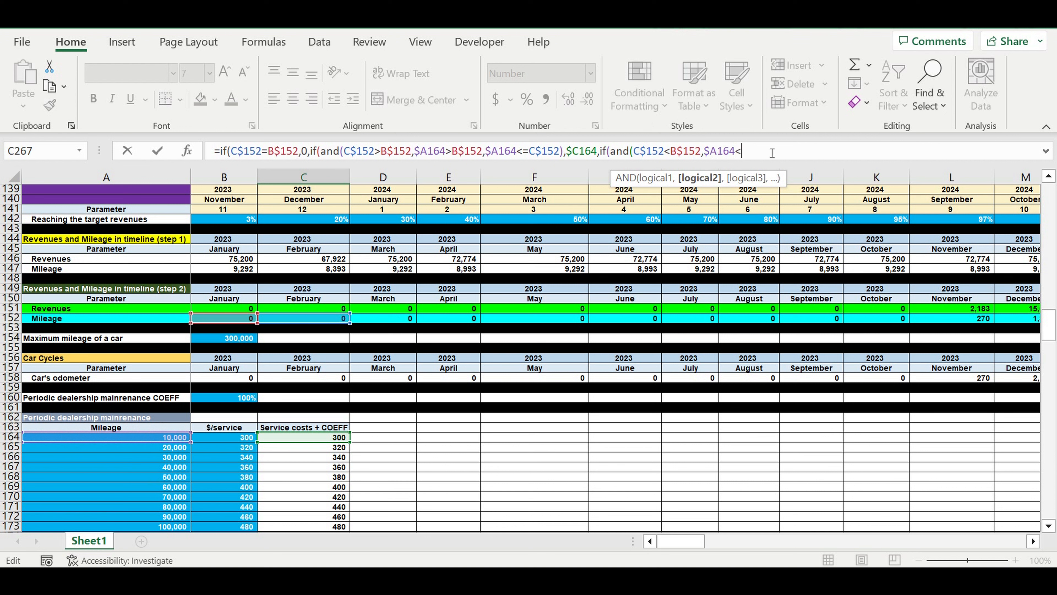
{"action": "type", "text": "<="}
{"action": "left_click", "coordinate": [320, 323]}
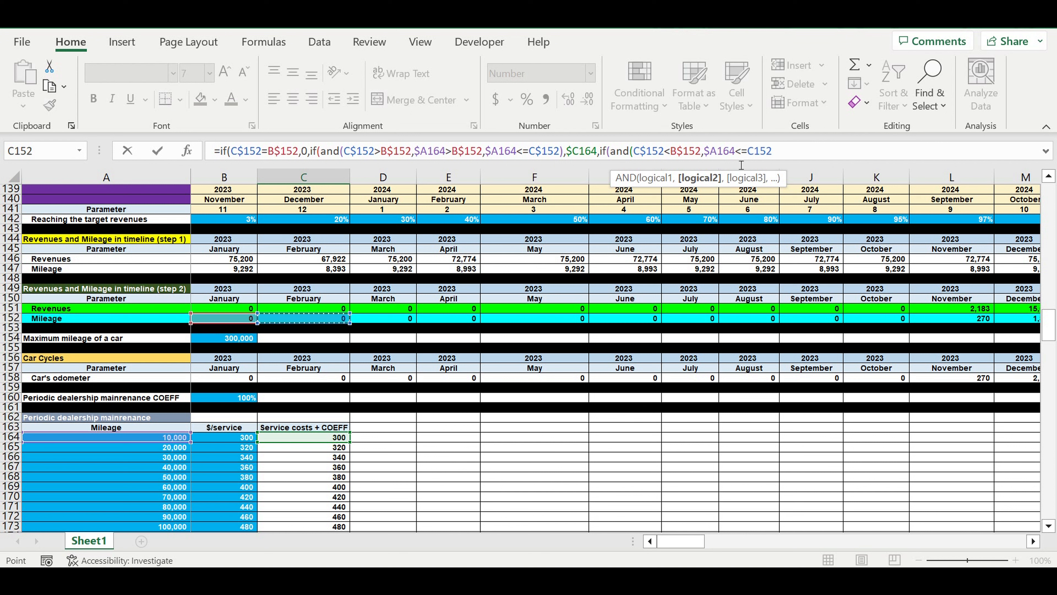
{"action": "left_click", "coordinate": [755, 152]}
{"action": "type", "text": "$152)"}
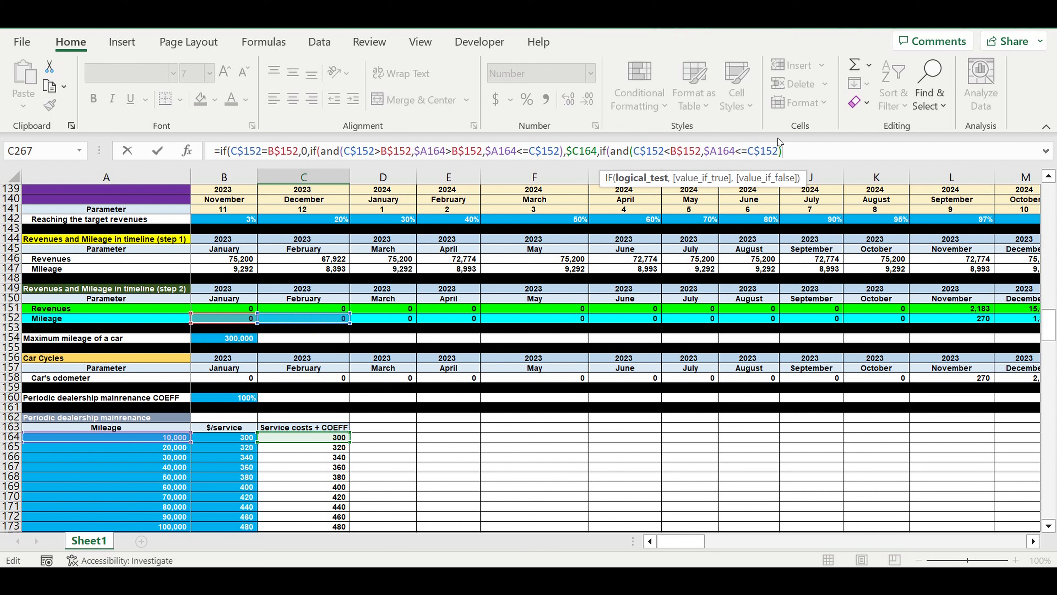
Finish the February formula in C267 by returning $C164 when the second AND test is true and 0 otherwise
{"action": "type", "text": ","}
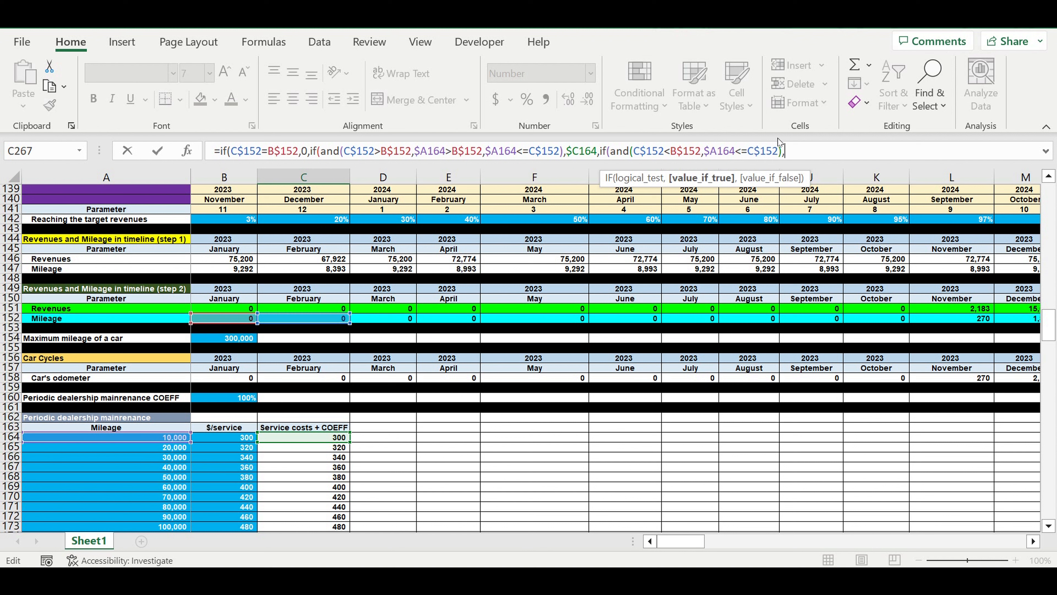
{"action": "left_click", "coordinate": [325, 439]}
{"action": "left_click", "coordinate": [811, 156]}
{"action": "type", "text": "$C164"}
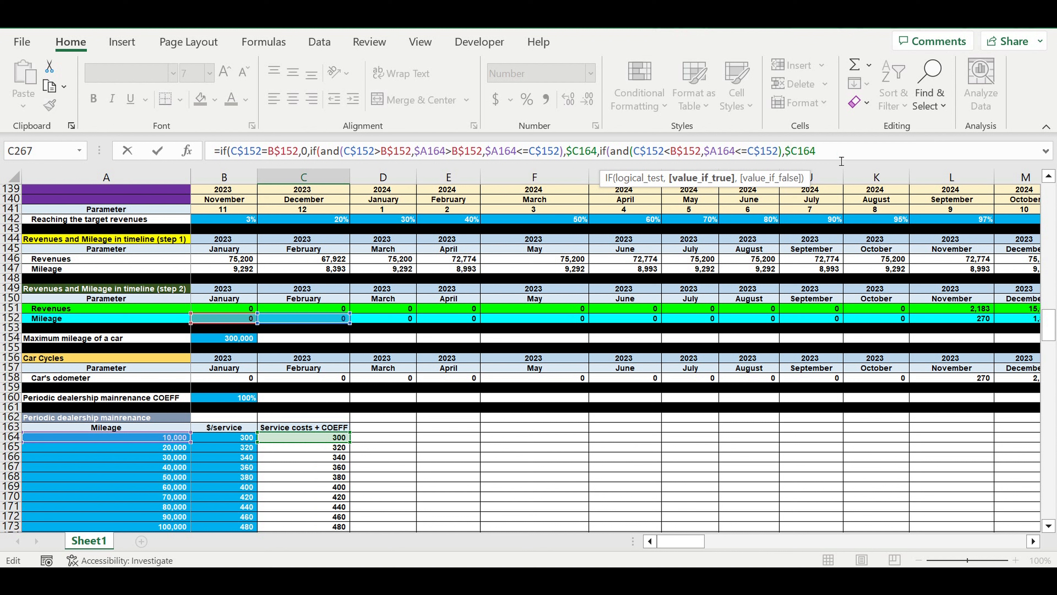
{"action": "type", "text": ",0"}
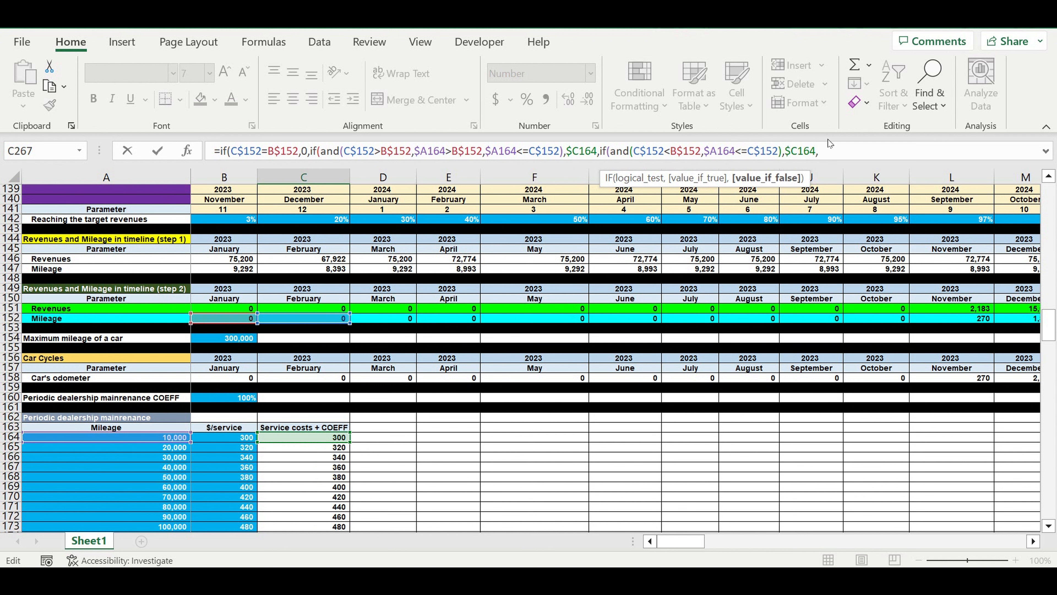
{"action": "type", "text": ")"}
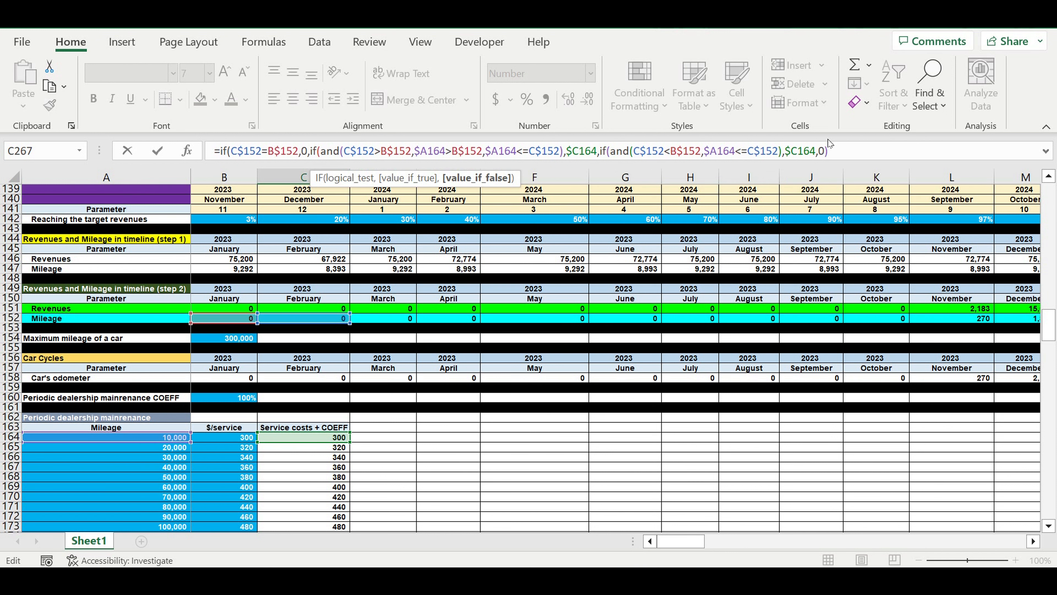
{"action": "type", "text": ")"}
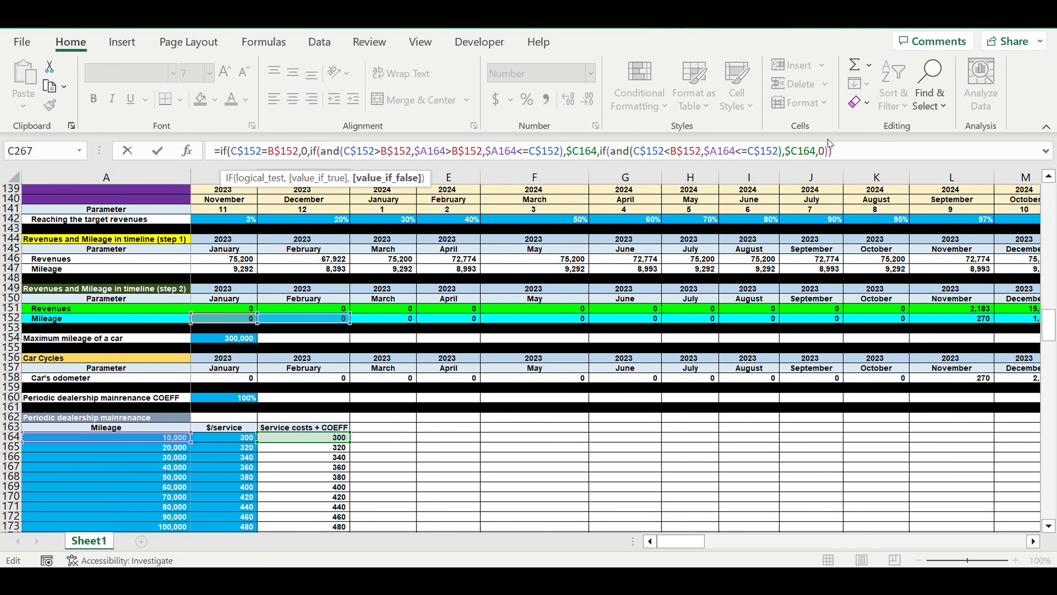
{"action": "type", "text": ")"}
{"action": "key", "text": "Return"}
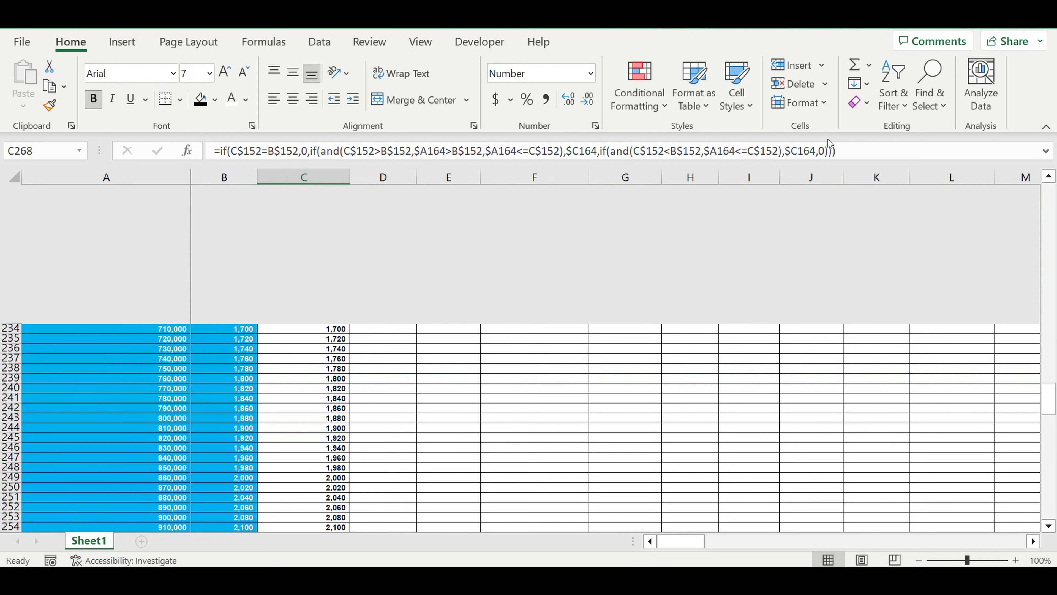
Replace both B$152 references in the January formula in B267 with the Car's odometer cell B$158
{"action": "scroll", "coordinate": [366, 452], "scroll_direction": "down", "scroll_amount": 3}
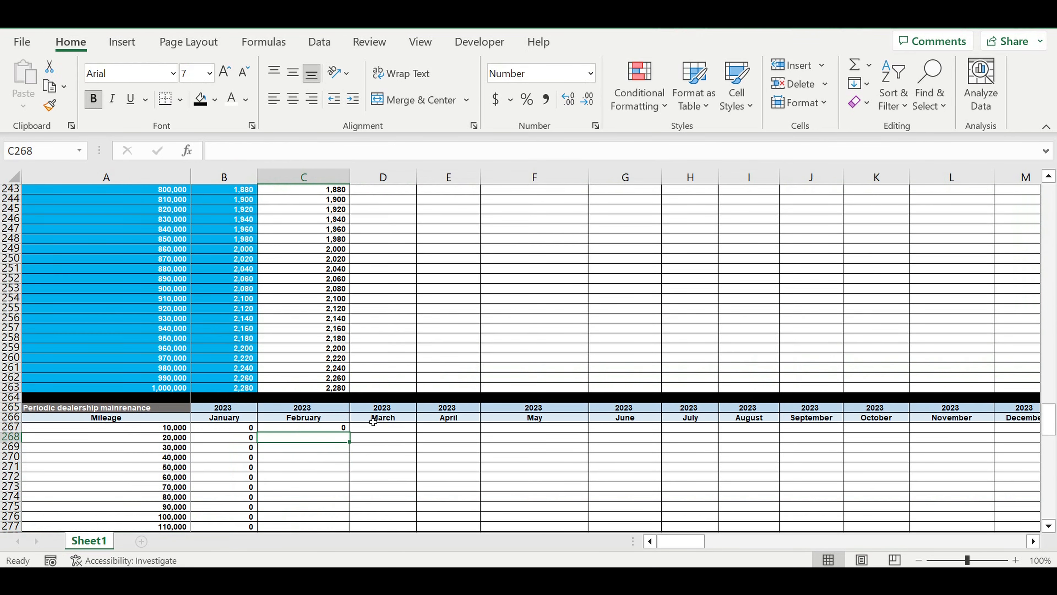
{"action": "left_click", "coordinate": [322, 429]}
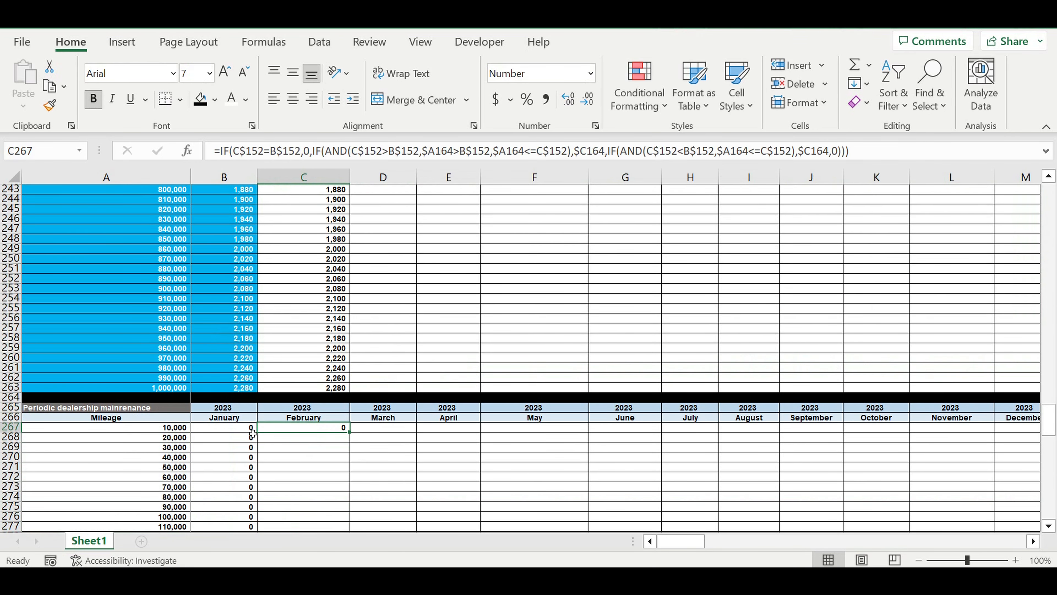
{"action": "left_click", "coordinate": [235, 431]}
{"action": "left_click", "coordinate": [279, 151]}
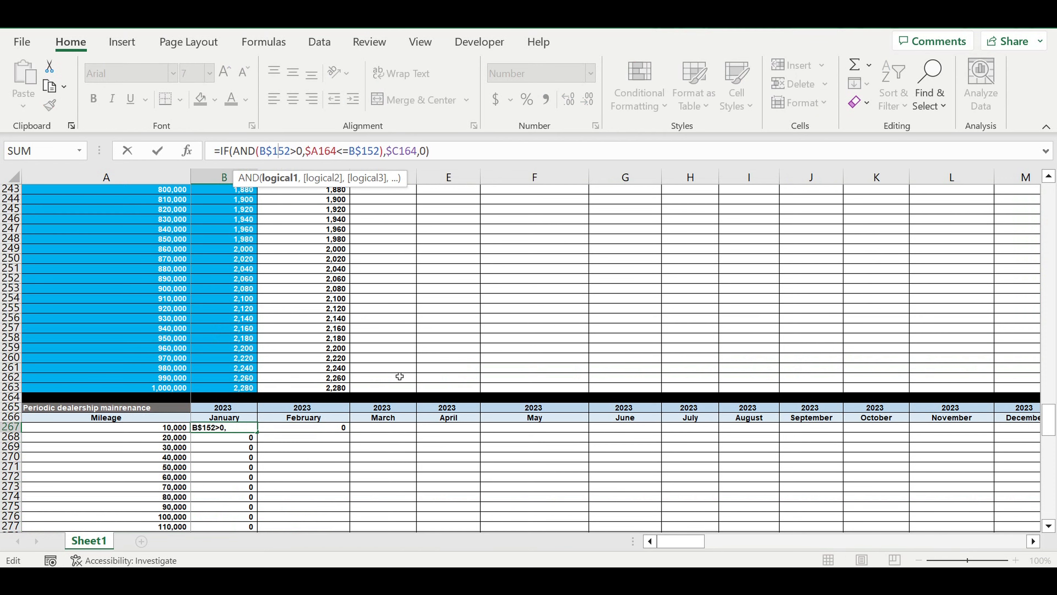
{"action": "scroll", "coordinate": [404, 366], "scroll_direction": "up", "scroll_amount": 9}
{"action": "scroll", "coordinate": [409, 356], "scroll_direction": "up", "scroll_amount": 20}
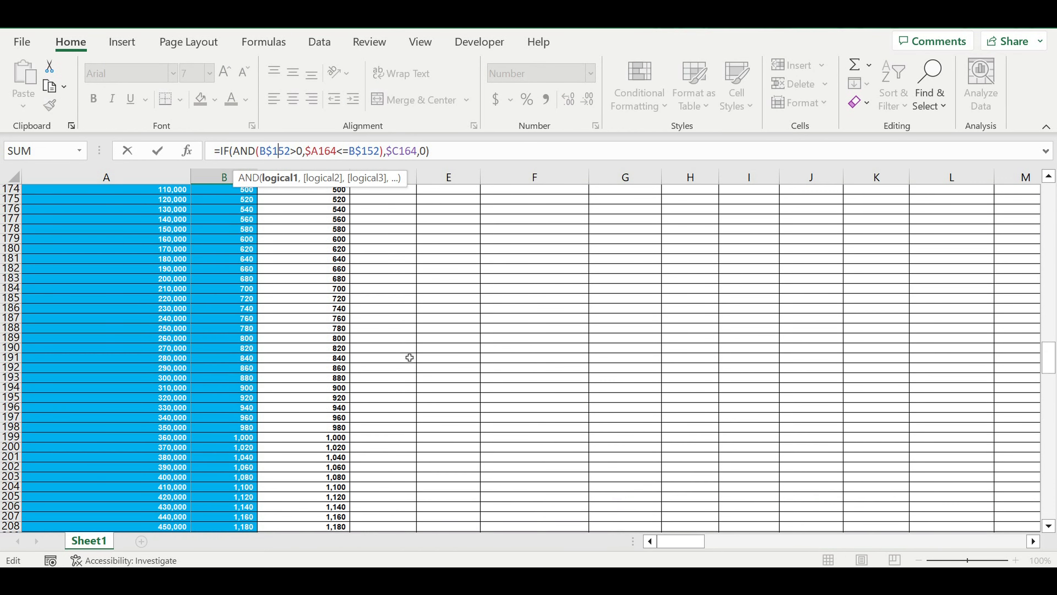
{"action": "scroll", "coordinate": [409, 355], "scroll_direction": "up", "scroll_amount": 2}
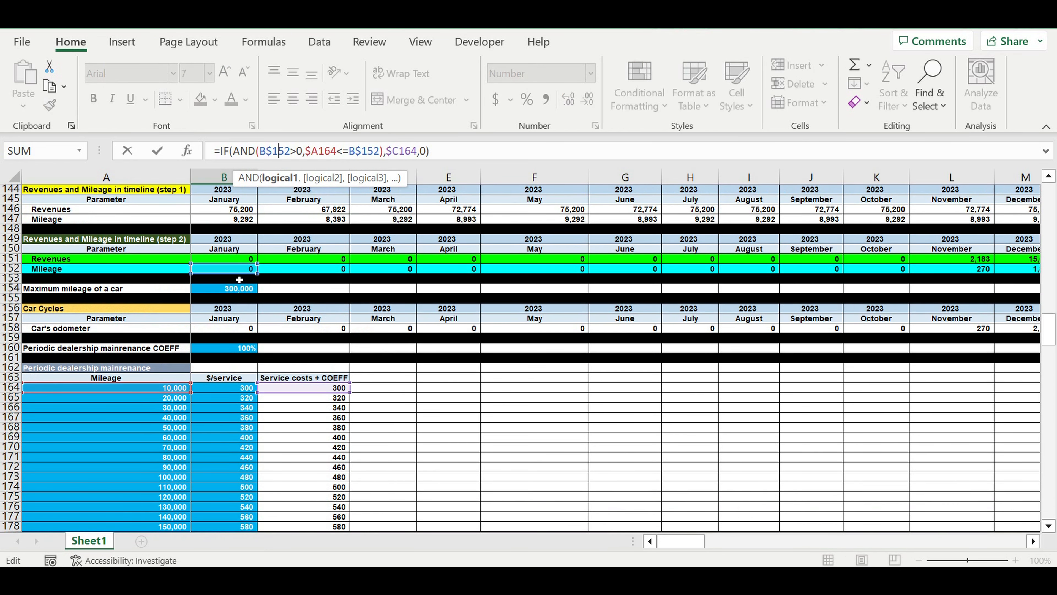
{"action": "left_click", "coordinate": [240, 329]}
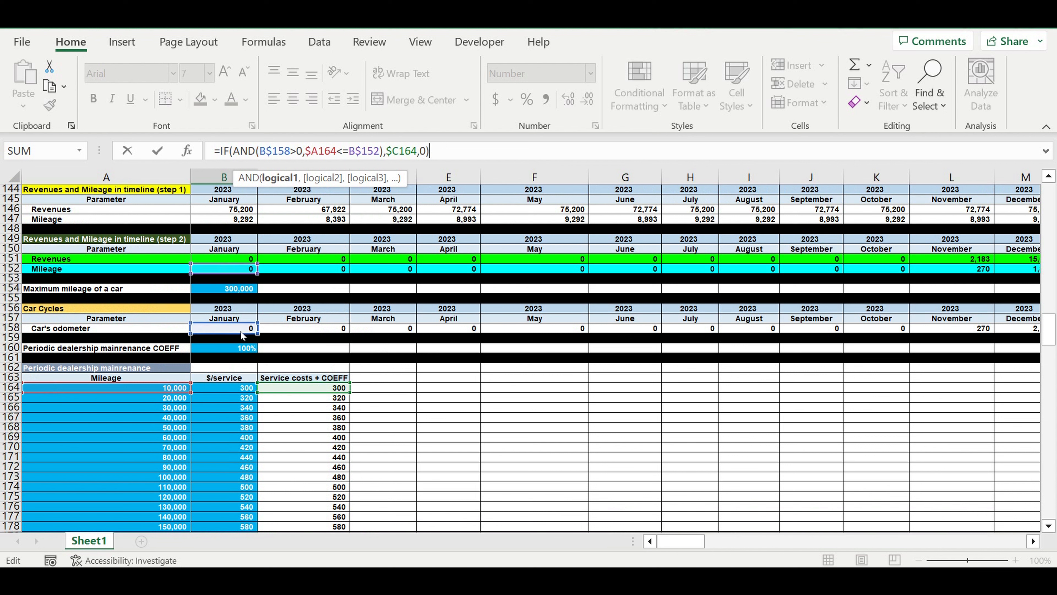
{"action": "left_click_drag", "start_coordinate": [241, 284], "coordinate": [236, 333]}
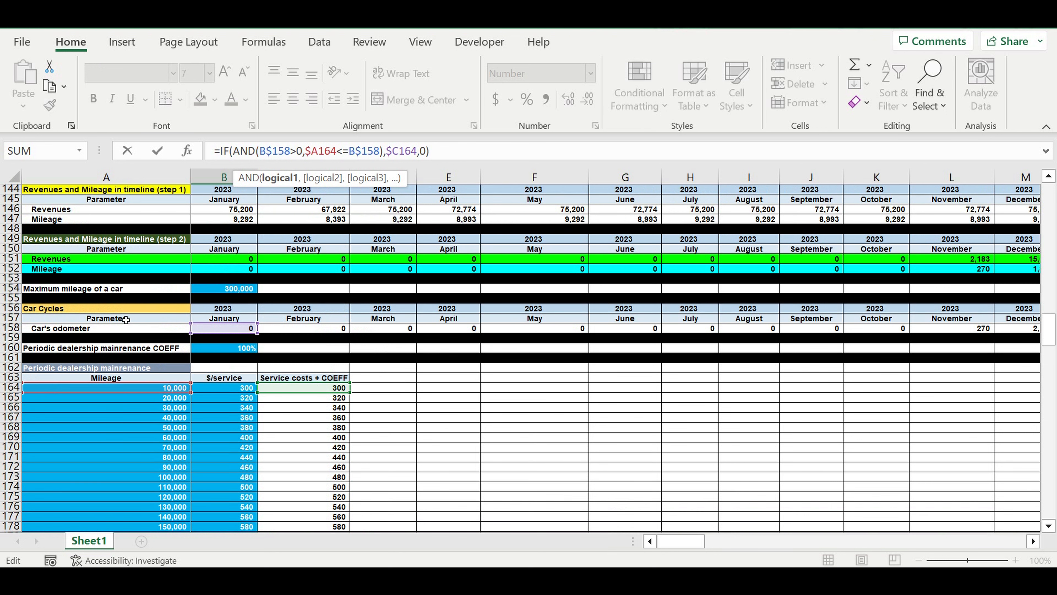
{"action": "key", "text": "Return"}
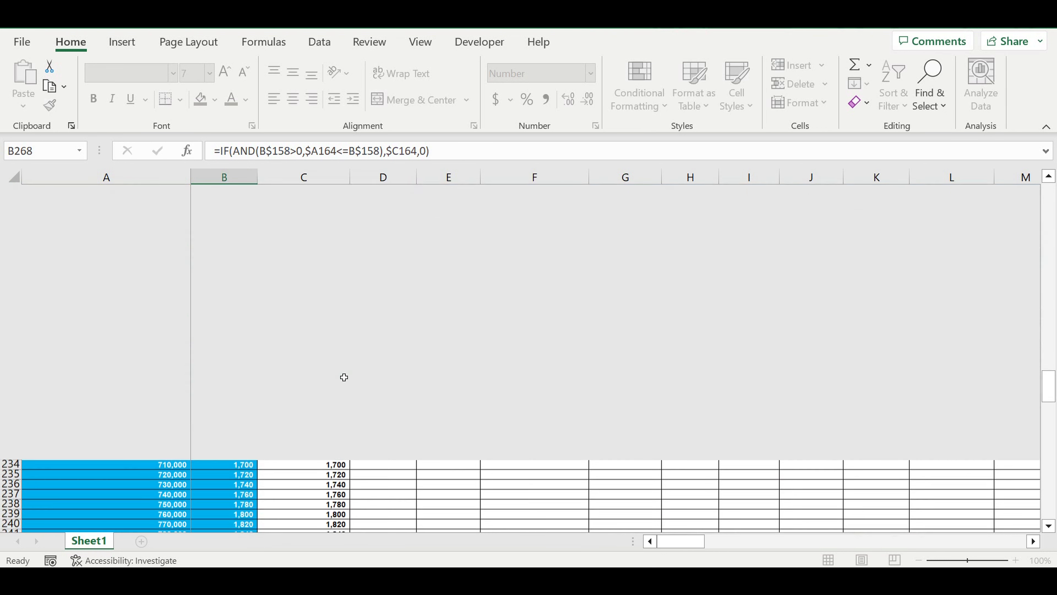
Fill the January formula from B267 down to the 1,000,000 mileage row, B366
{"action": "scroll", "coordinate": [300, 415], "scroll_direction": "down", "scroll_amount": 4}
{"action": "left_click", "coordinate": [238, 399]}
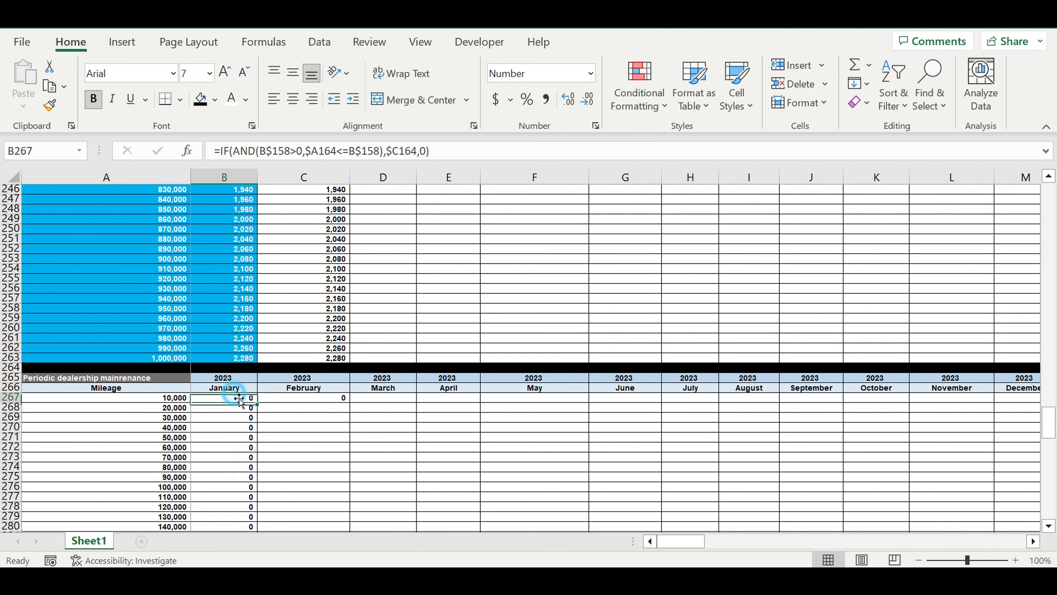
{"action": "left_click_drag", "start_coordinate": [262, 410], "coordinate": [266, 512]}
Replace every B$152 reference in the February formula in C267 with January's Car's odometer cell B$158
{"action": "scroll", "coordinate": [380, 433], "scroll_direction": "up", "scroll_amount": 20}
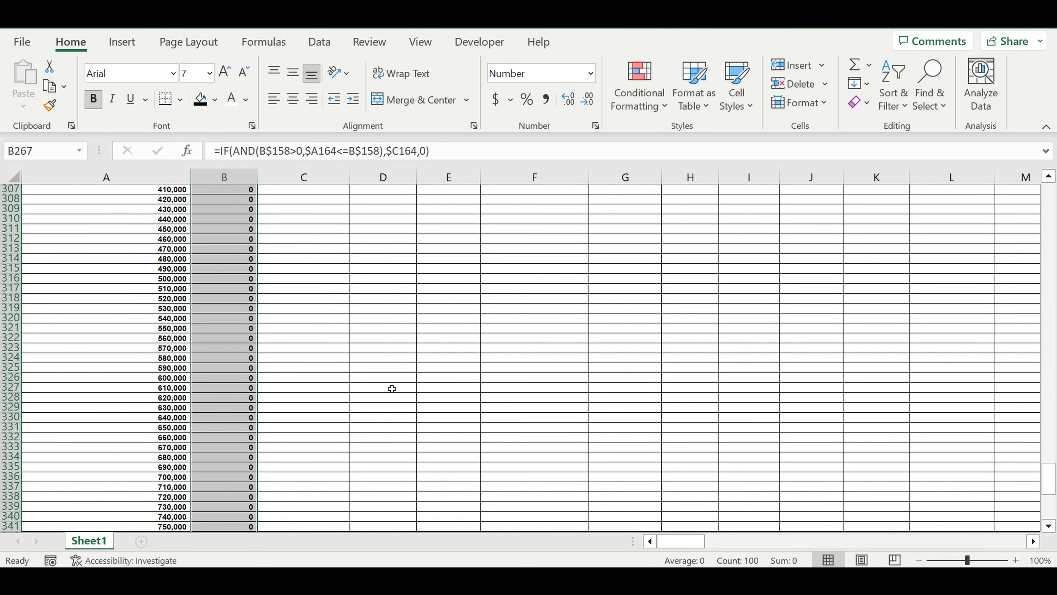
{"action": "scroll", "coordinate": [392, 384], "scroll_direction": "up", "scroll_amount": 9}
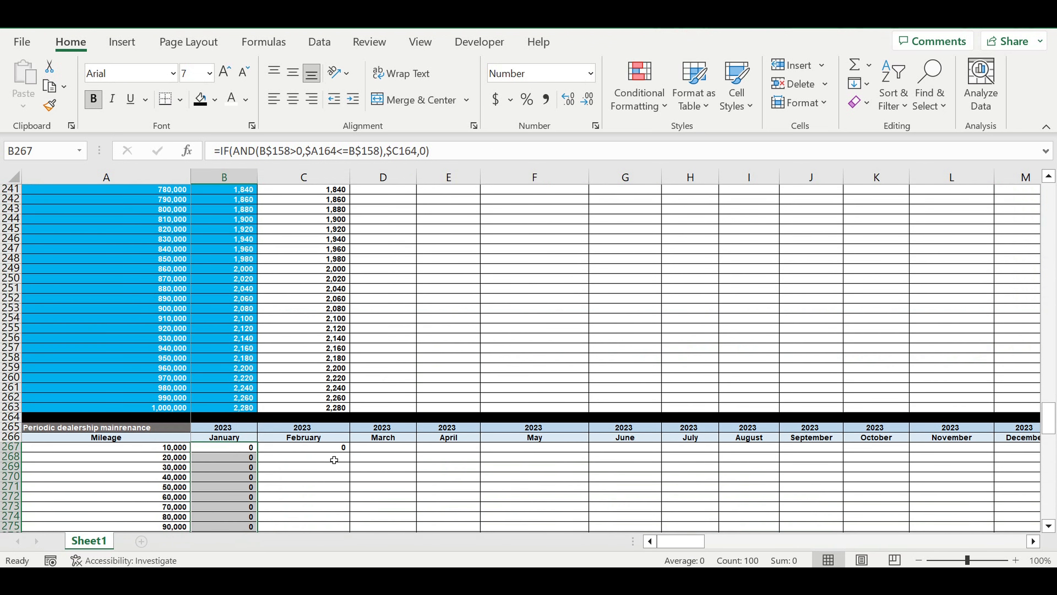
{"action": "left_click", "coordinate": [320, 447]}
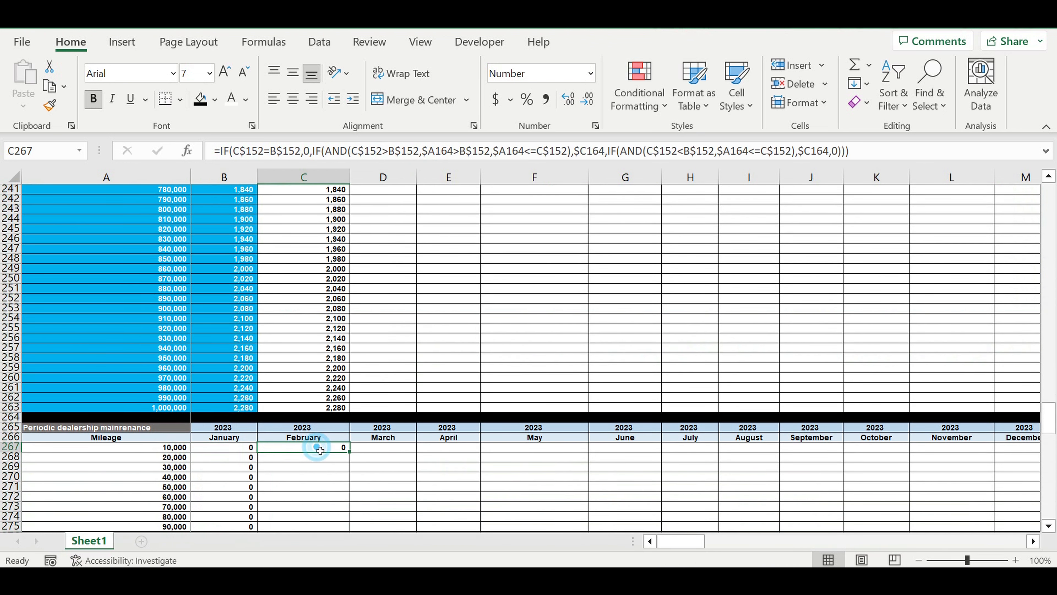
{"action": "left_click", "coordinate": [292, 151]}
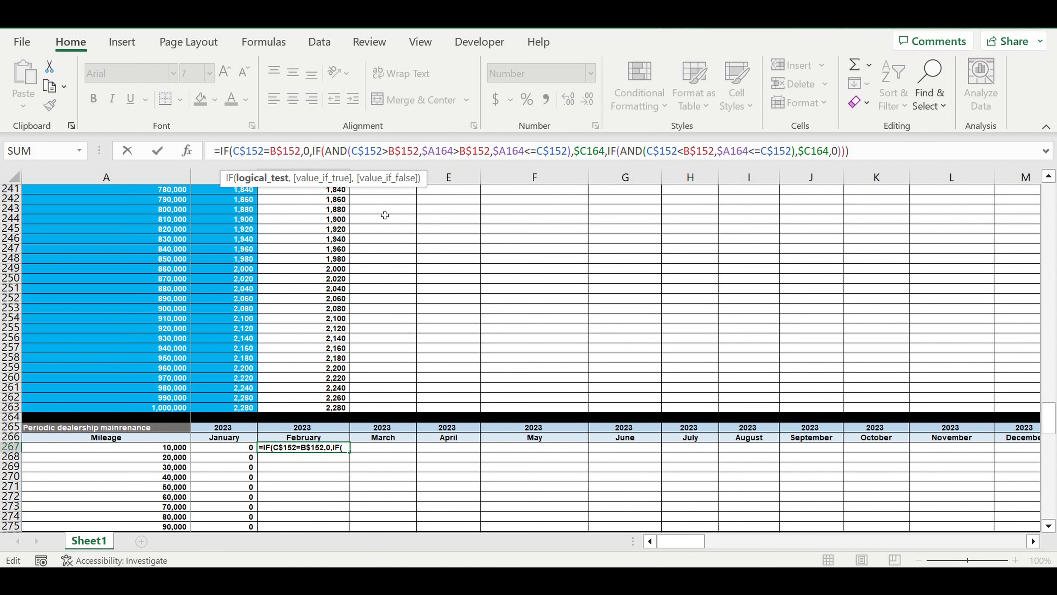
{"action": "scroll", "coordinate": [284, 377], "scroll_direction": "up", "scroll_amount": 17}
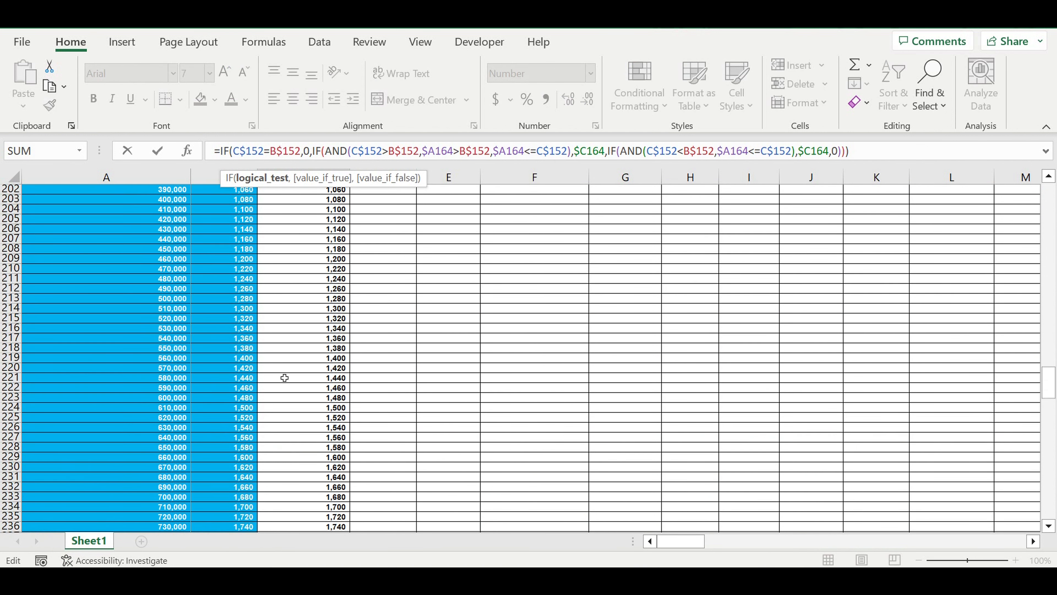
{"action": "scroll", "coordinate": [284, 377], "scroll_direction": "up", "scroll_amount": 15}
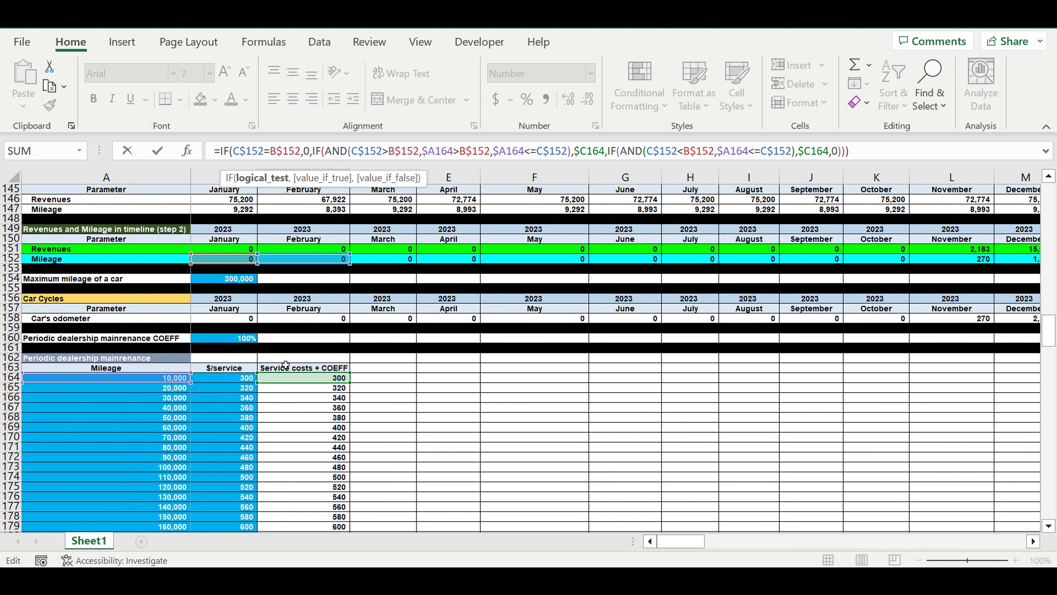
{"action": "left_click", "coordinate": [224, 260]}
{"action": "left_click", "coordinate": [224, 318]}
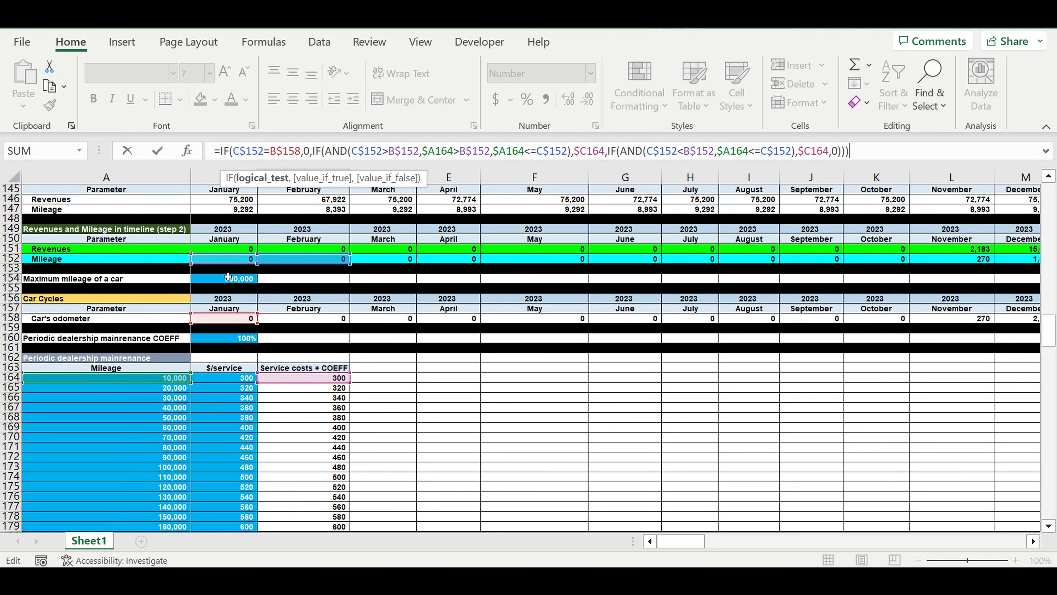
{"action": "left_click", "coordinate": [226, 319]}
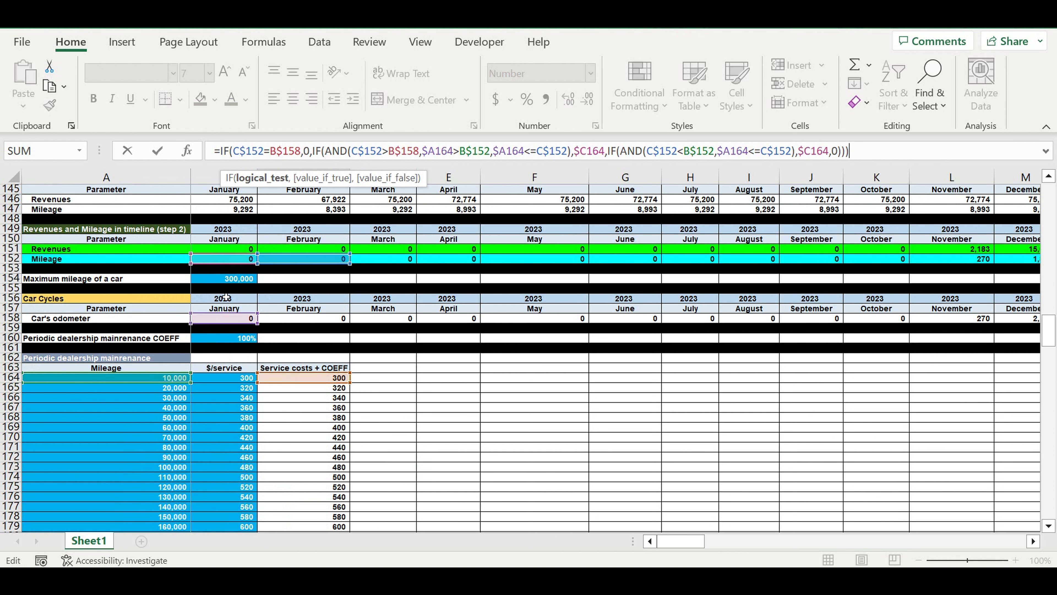
{"action": "left_click", "coordinate": [224, 318]}
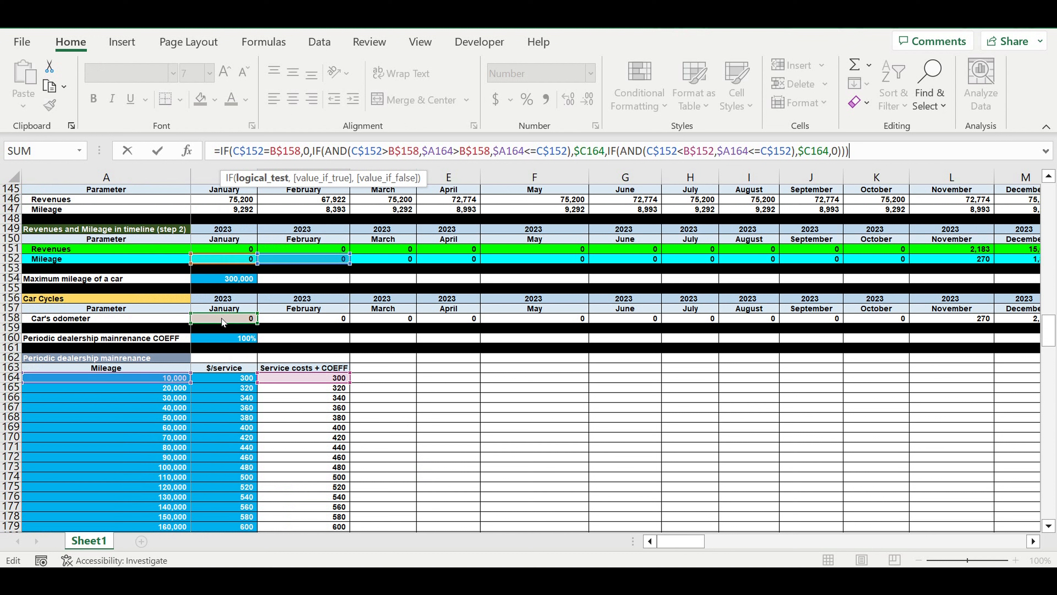
{"action": "left_click", "coordinate": [222, 317]}
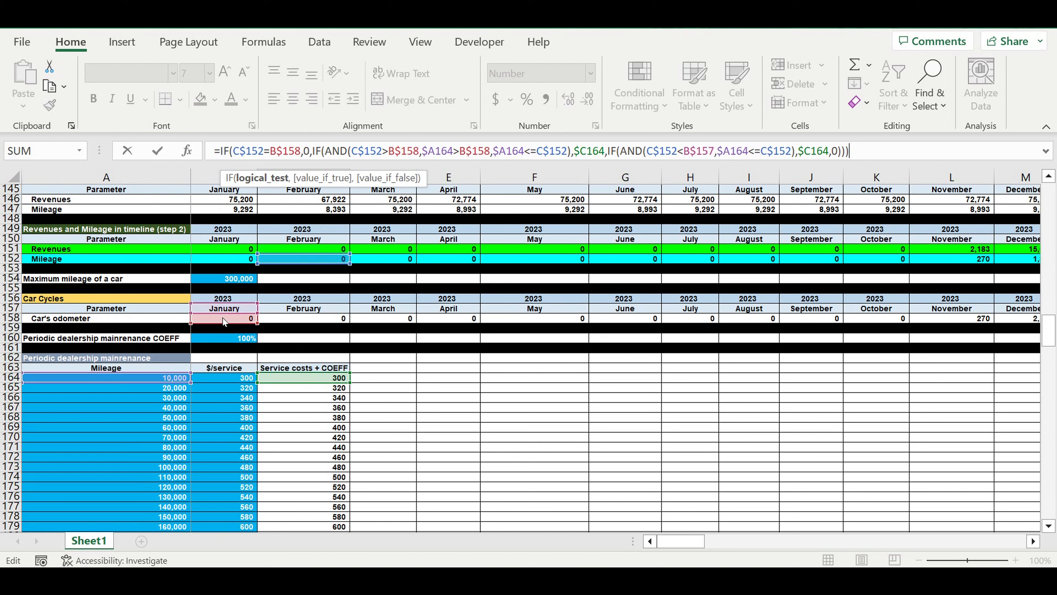
Replace every C$152 reference in the C267 formula with February's Car's odometer cell C$158 and enter the formula
{"action": "left_click_drag", "start_coordinate": [306, 263], "coordinate": [310, 319]}
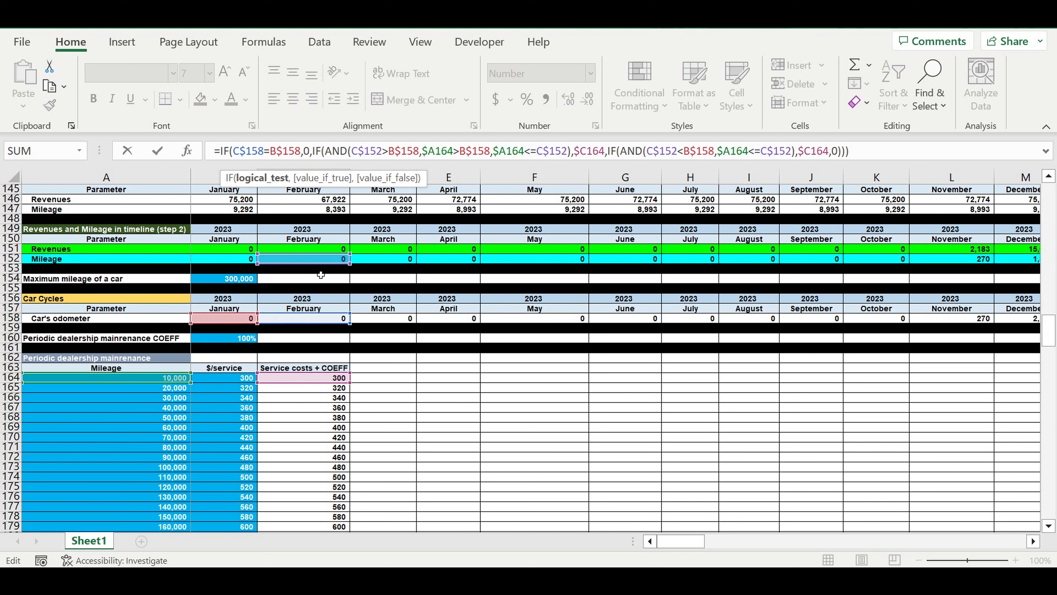
{"action": "left_click_drag", "start_coordinate": [310, 263], "coordinate": [310, 323]}
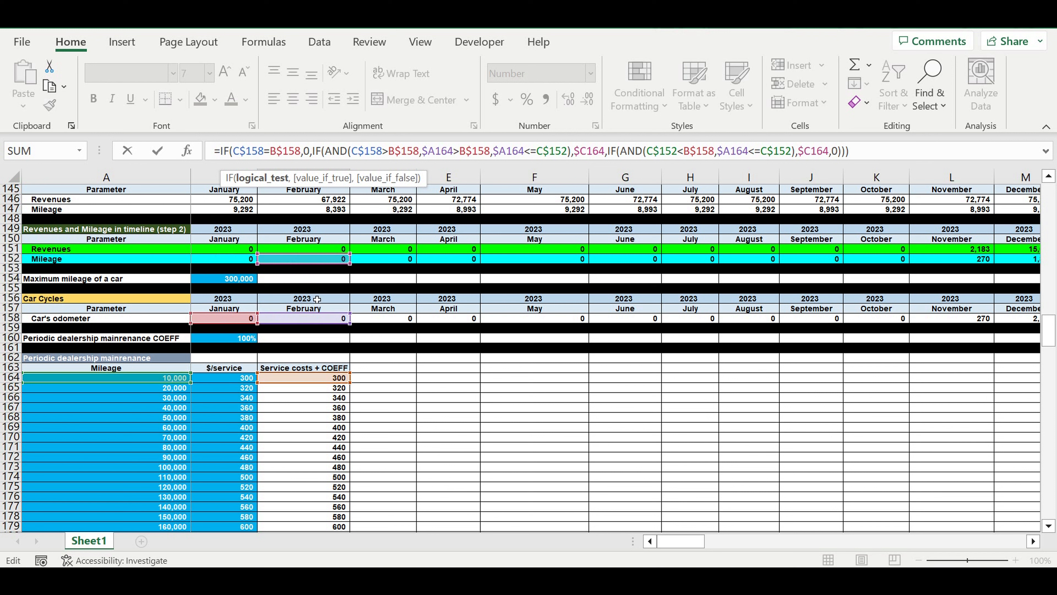
{"action": "left_click_drag", "start_coordinate": [313, 264], "coordinate": [312, 325]}
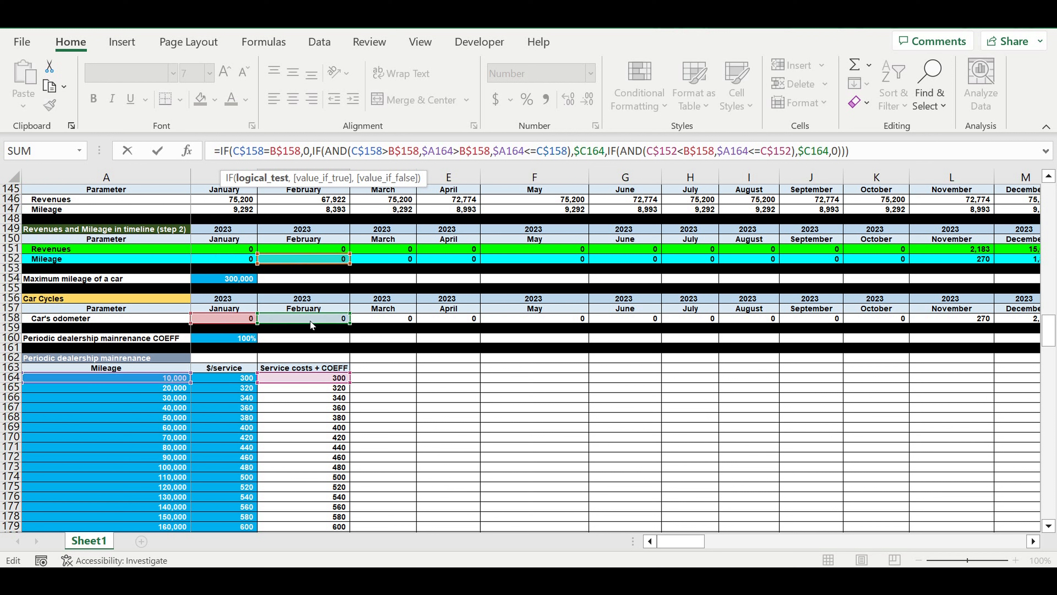
{"action": "left_click_drag", "start_coordinate": [311, 263], "coordinate": [308, 321]}
{"action": "left_click_drag", "start_coordinate": [305, 271], "coordinate": [308, 323]}
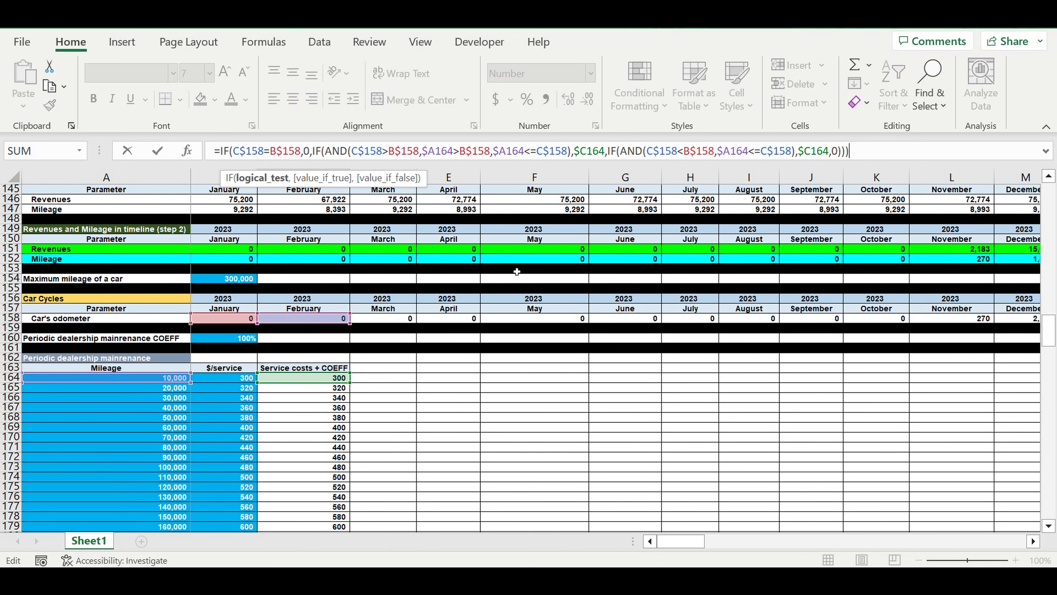
{"action": "key", "text": "Return"}
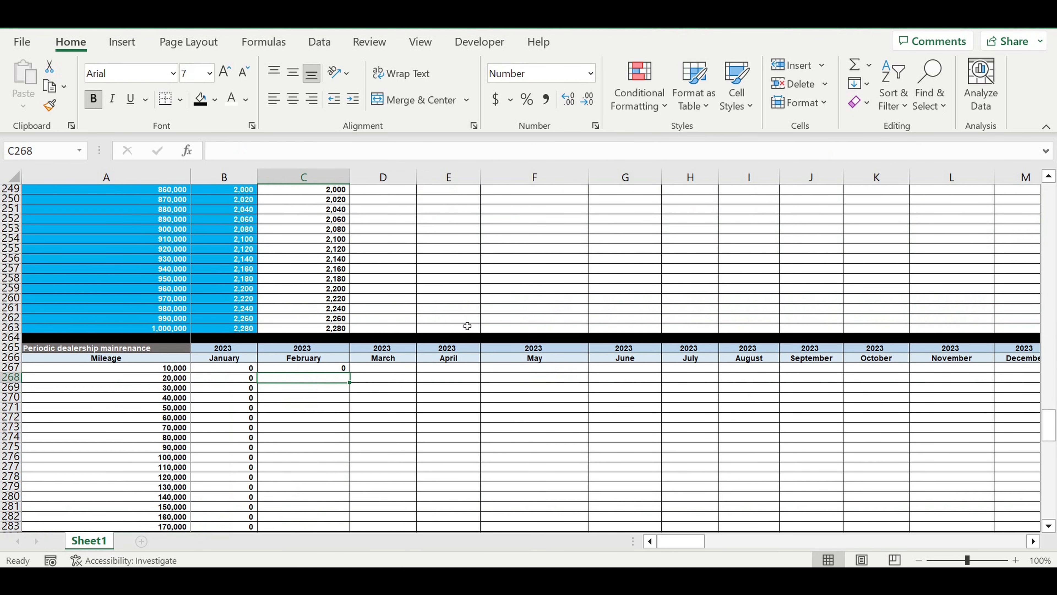
Fill the C267 formula across to column DQ and down to row 366 of the periodic dealership maintenance table
{"action": "left_click", "coordinate": [331, 368]}
{"action": "left_click_drag", "start_coordinate": [350, 372], "coordinate": [974, 459]}
{"action": "left_click_drag", "start_coordinate": [940, 411], "coordinate": [915, 361]}
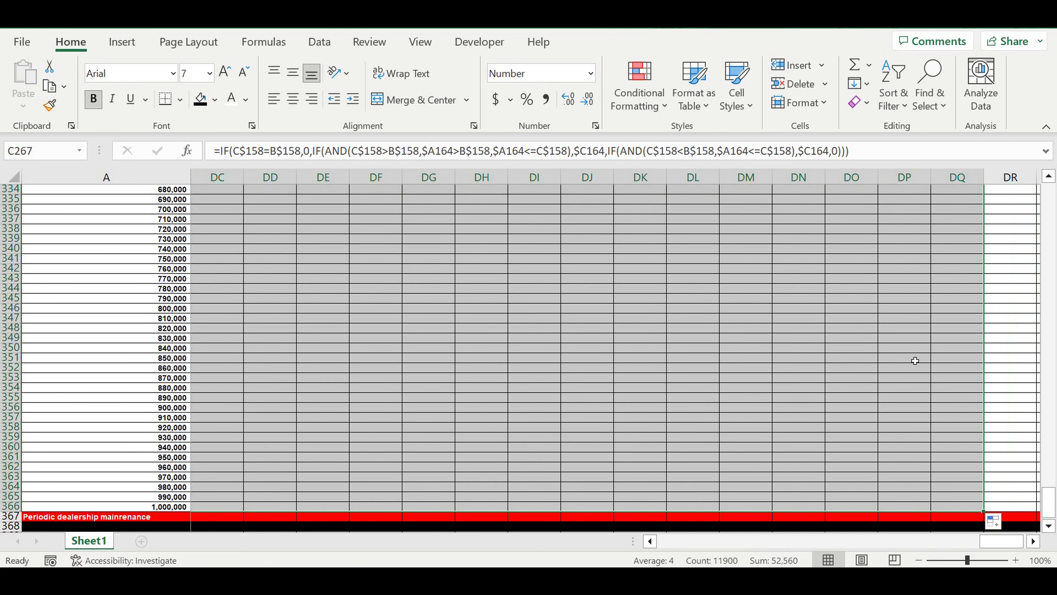
{"action": "left_click", "coordinate": [869, 358]}
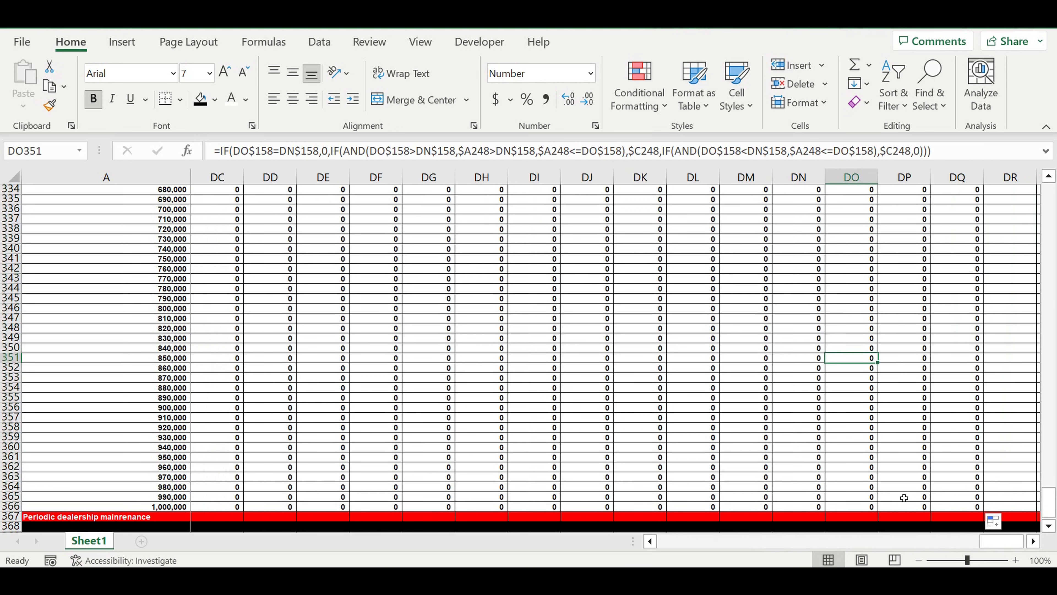
Fill the SUM formula in B367 across the red periodic dealership maintenance total row to column DQ
{"action": "left_click_drag", "start_coordinate": [1001, 541], "coordinate": [680, 541]}
{"action": "left_click", "coordinate": [230, 518]}
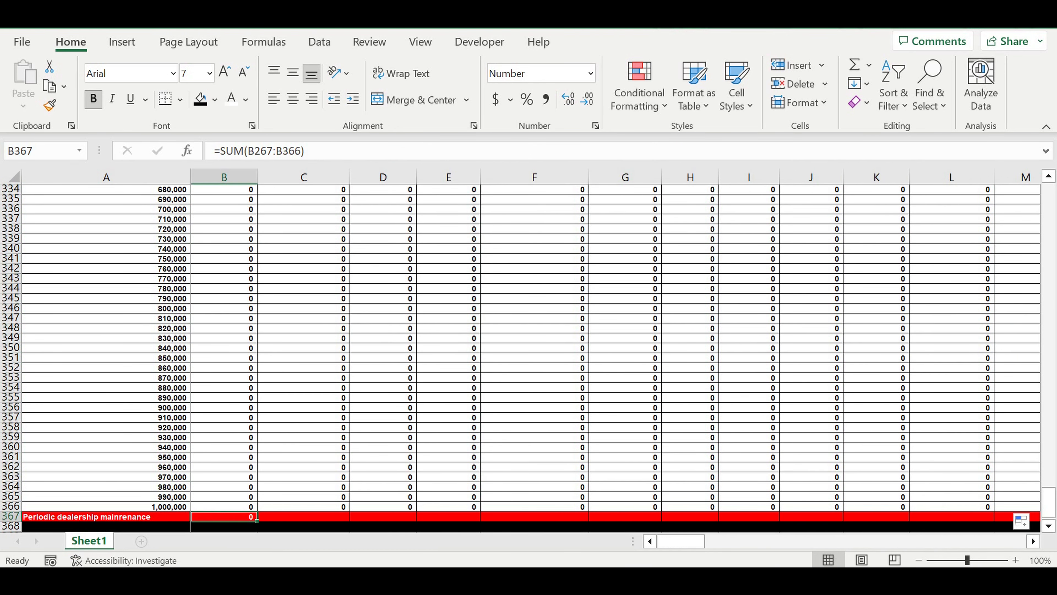
{"action": "left_click_drag", "start_coordinate": [256, 520], "coordinate": [995, 495]}
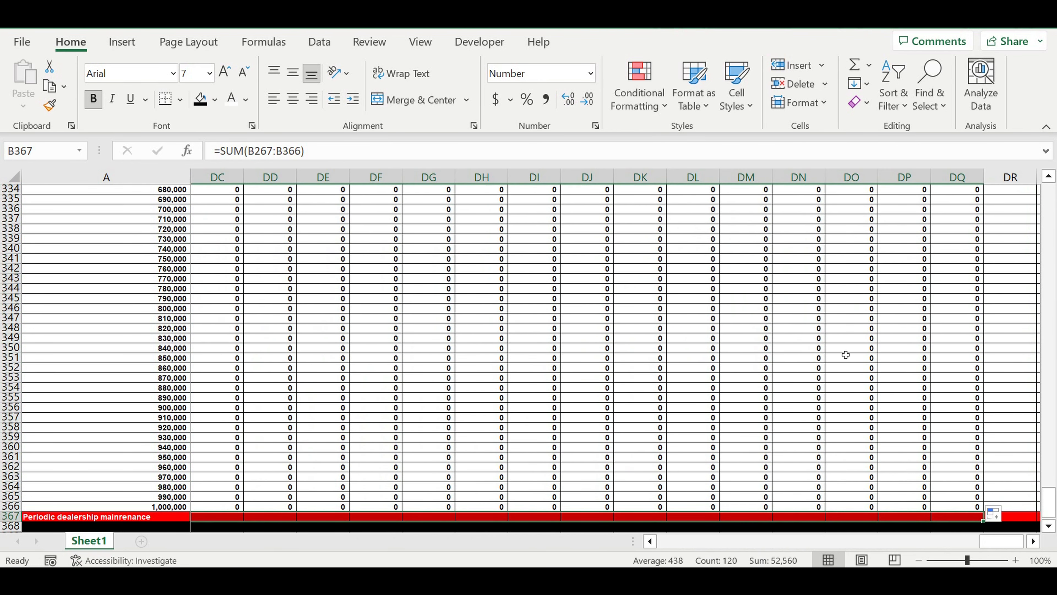
{"action": "left_click", "coordinate": [836, 340]}
{"action": "scroll", "coordinate": [1038, 377], "scroll_direction": "up", "scroll_amount": 1}
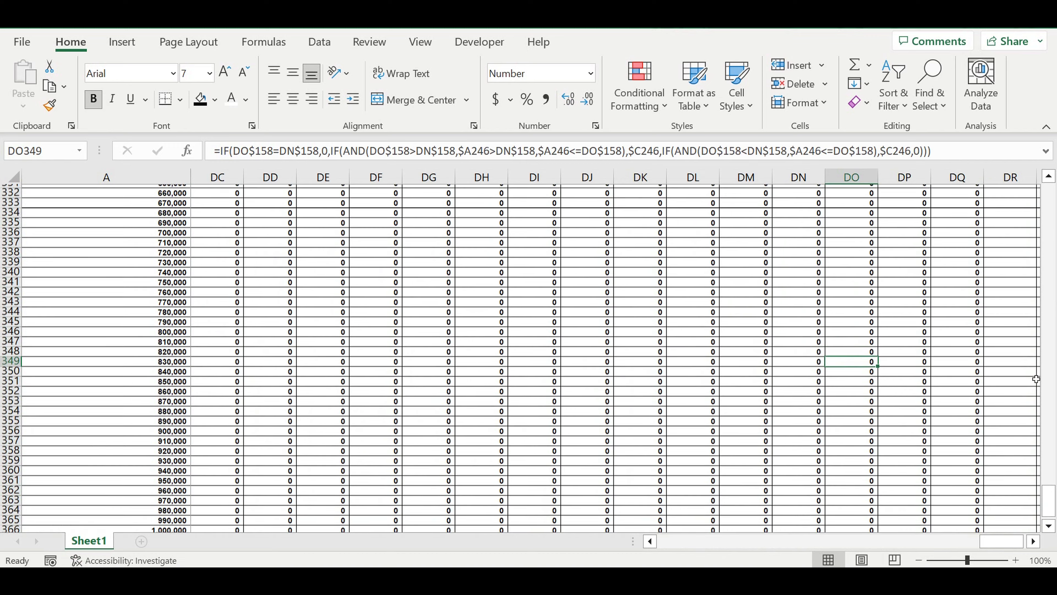
Review the filled monthly costs in the periodic dealership maintenance table from the 2032 columns back to 2023 and 2024
{"action": "scroll", "coordinate": [497, 357], "scroll_direction": "up", "scroll_amount": 17}
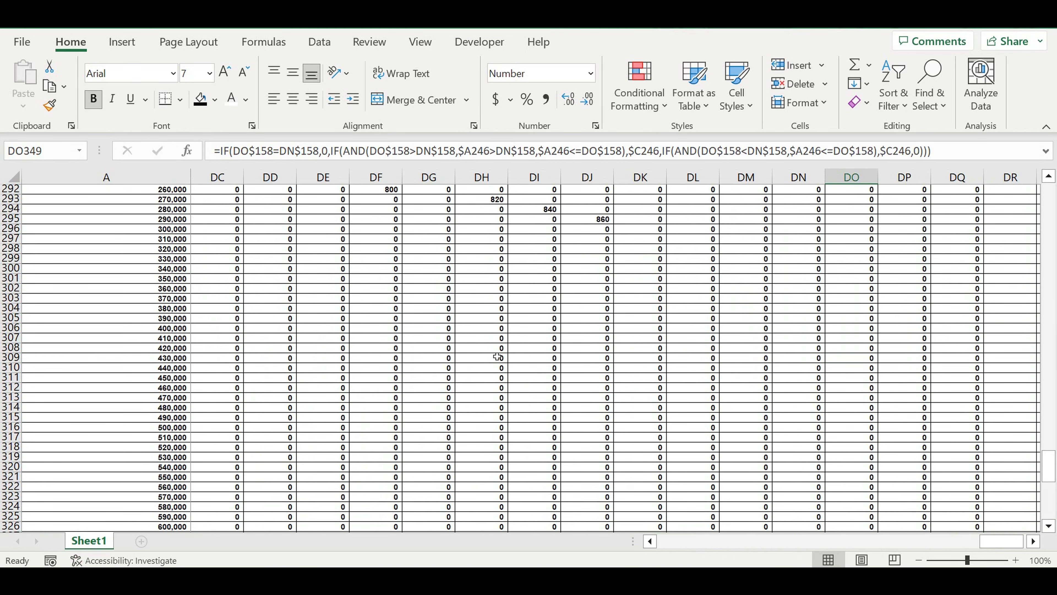
{"action": "scroll", "coordinate": [497, 357], "scroll_direction": "up", "scroll_amount": 4}
{"action": "scroll", "coordinate": [501, 360], "scroll_direction": "up", "scroll_amount": 4}
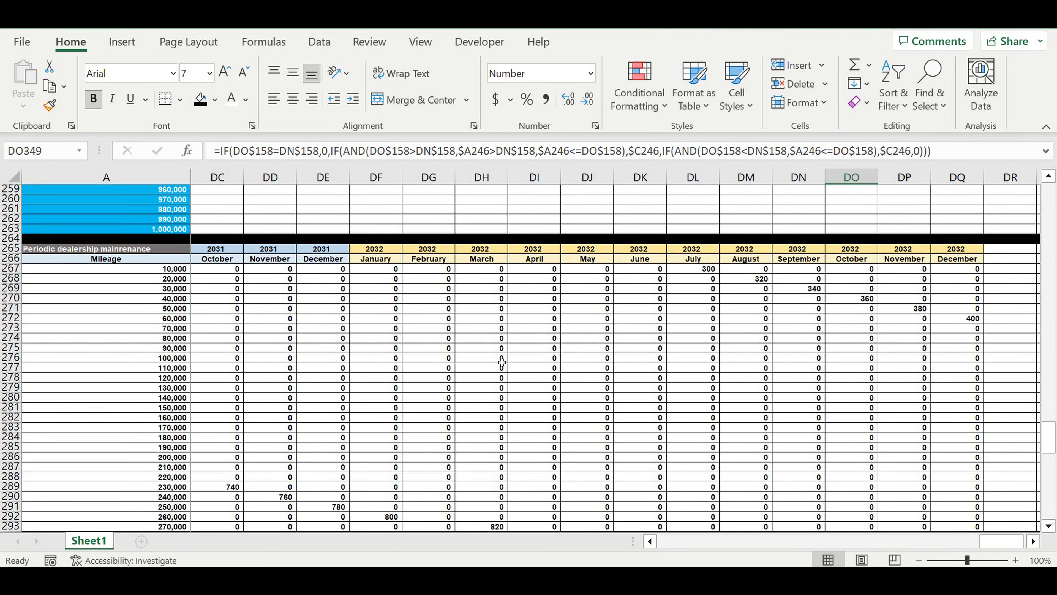
{"action": "scroll", "coordinate": [531, 327], "scroll_direction": "down", "scroll_amount": 5}
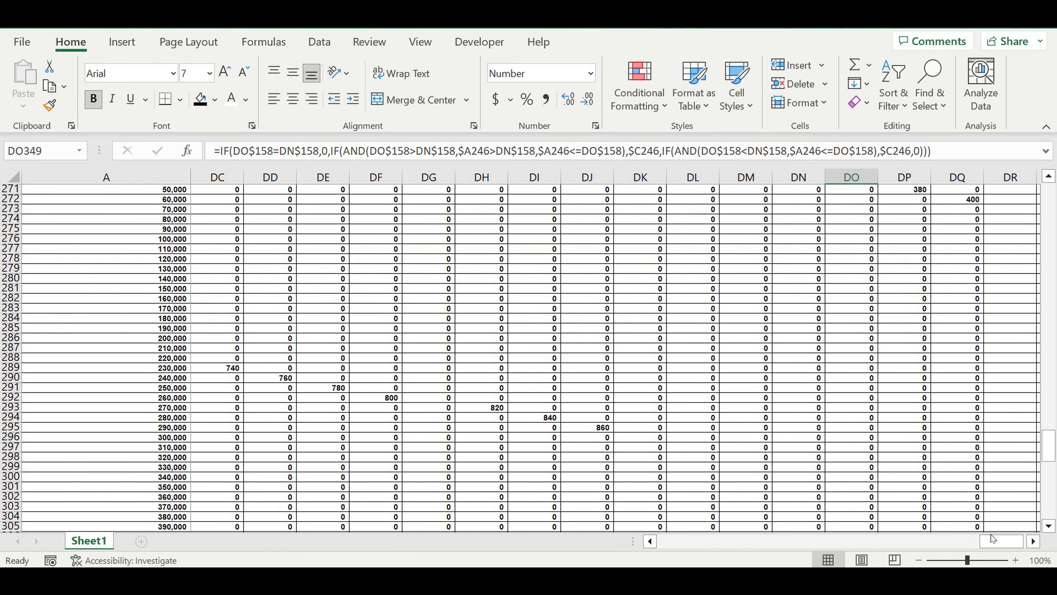
{"action": "left_click_drag", "start_coordinate": [1003, 542], "coordinate": [633, 548]}
{"action": "scroll", "coordinate": [630, 463], "scroll_direction": "up", "scroll_amount": 9}
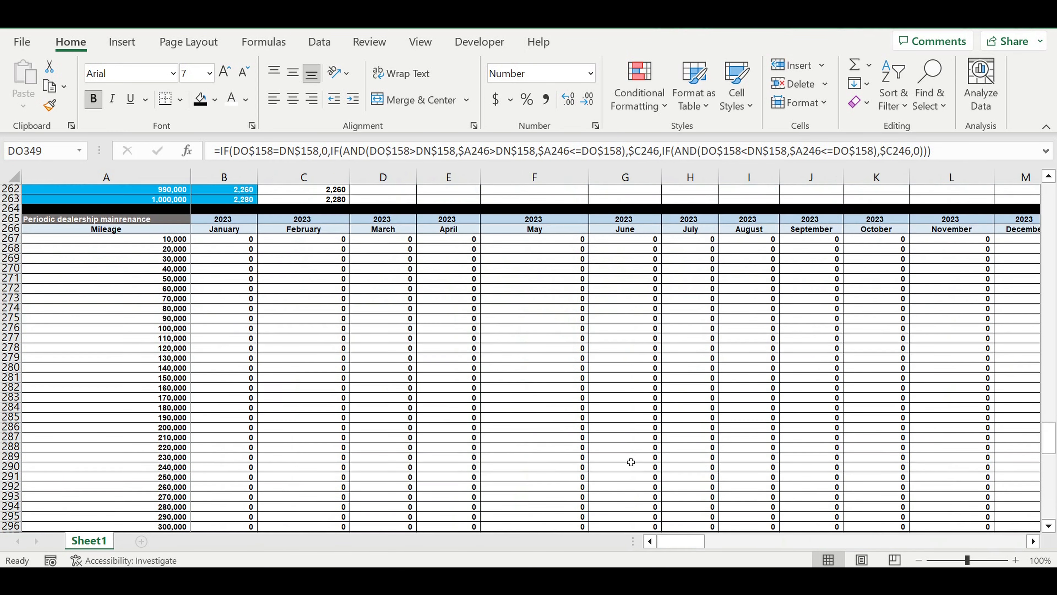
{"action": "scroll", "coordinate": [631, 443], "scroll_direction": "down", "scroll_amount": 3}
{"action": "scroll", "coordinate": [631, 417], "scroll_direction": "down", "scroll_amount": 1}
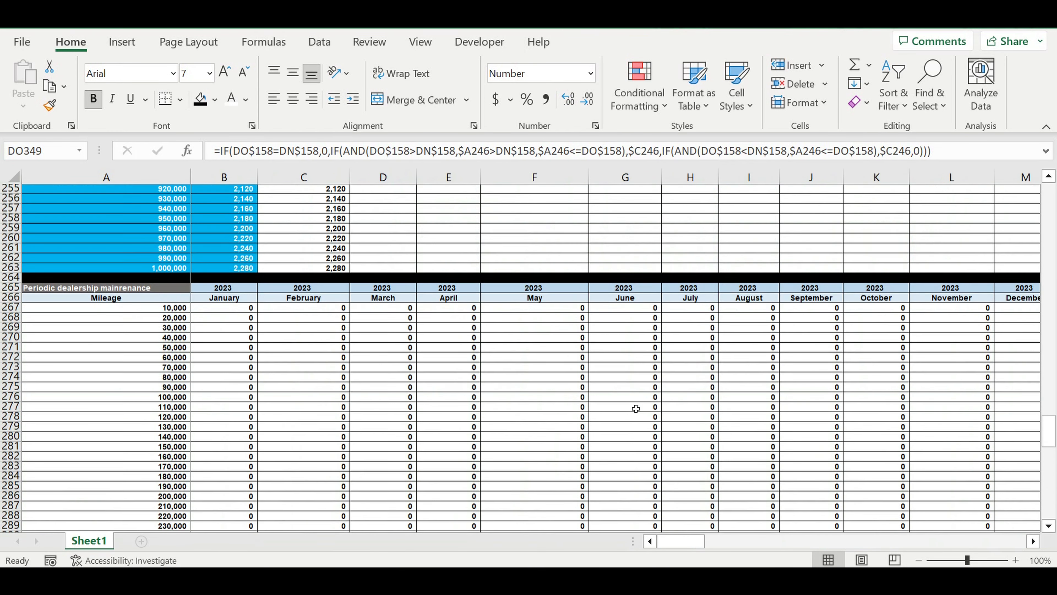
{"action": "left_click_drag", "start_coordinate": [1034, 542], "coordinate": [1034, 541]}
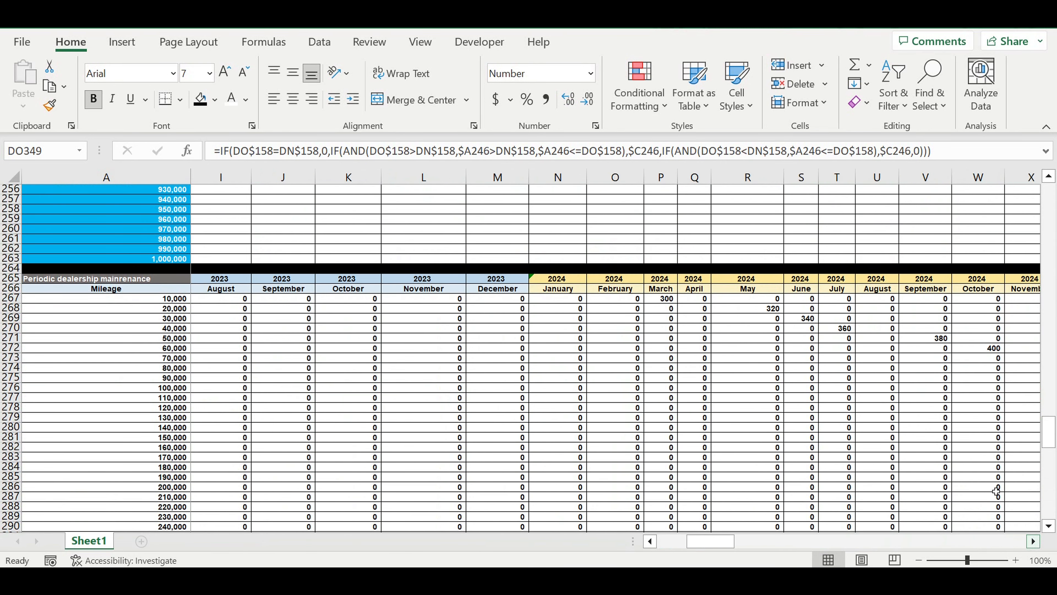
Trace the March 2024 column up to the Car's odometer row and compare the odometer values from November 2023 through March 2024
{"action": "left_click", "coordinate": [649, 353]}
{"action": "key", "text": "ctrl+shift+Up"}
{"action": "key", "text": "ctrl+shift+Up"}
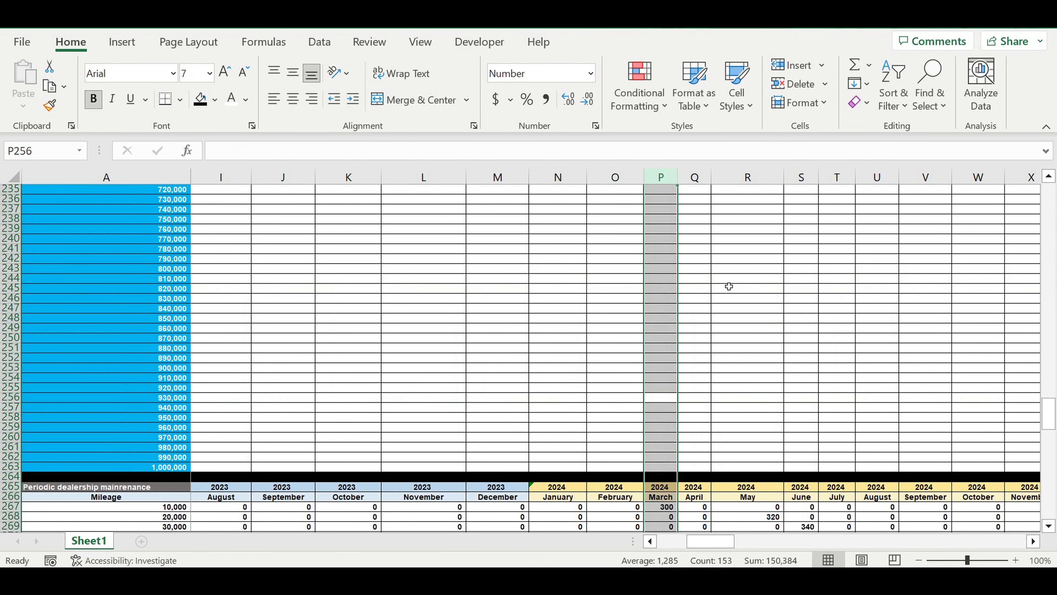
{"action": "scroll", "coordinate": [729, 286], "scroll_direction": "up", "scroll_amount": 20}
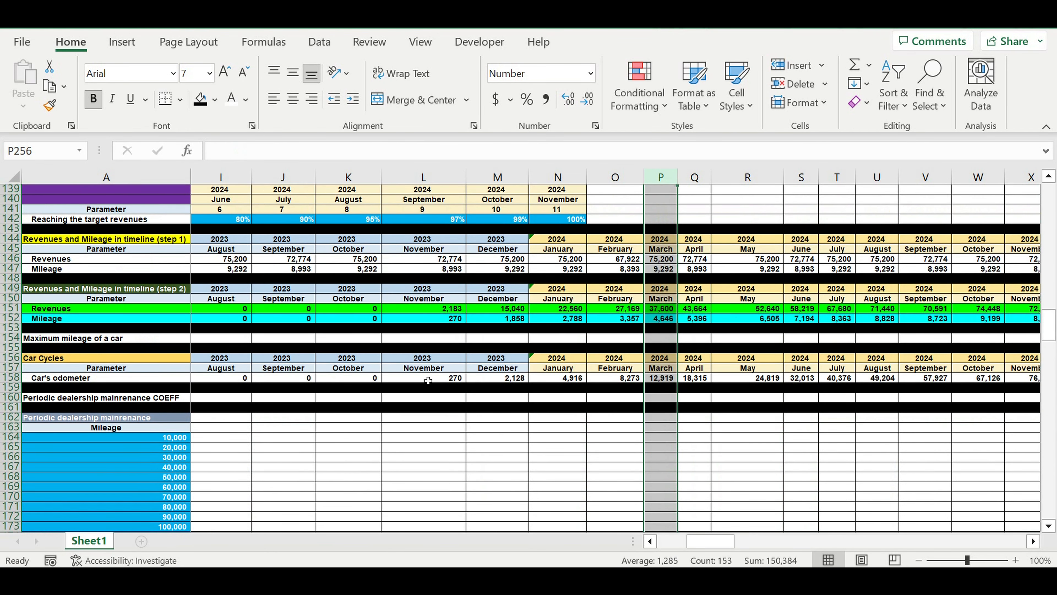
{"action": "left_click_drag", "start_coordinate": [428, 380], "coordinate": [668, 383]}
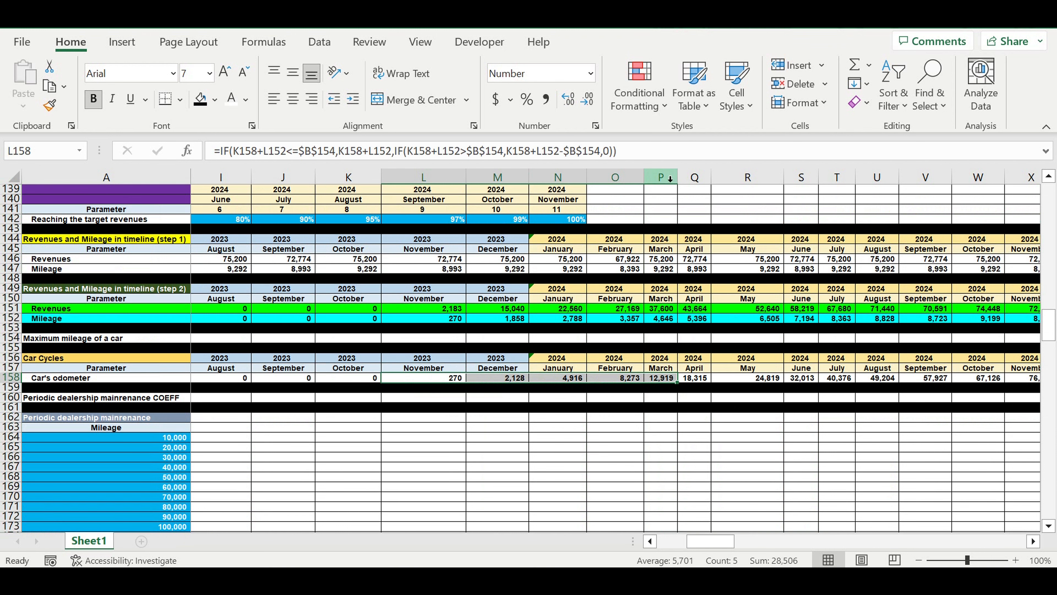
{"action": "left_click", "coordinate": [660, 177]}
{"action": "scroll", "coordinate": [724, 365], "scroll_direction": "down", "scroll_amount": 20}
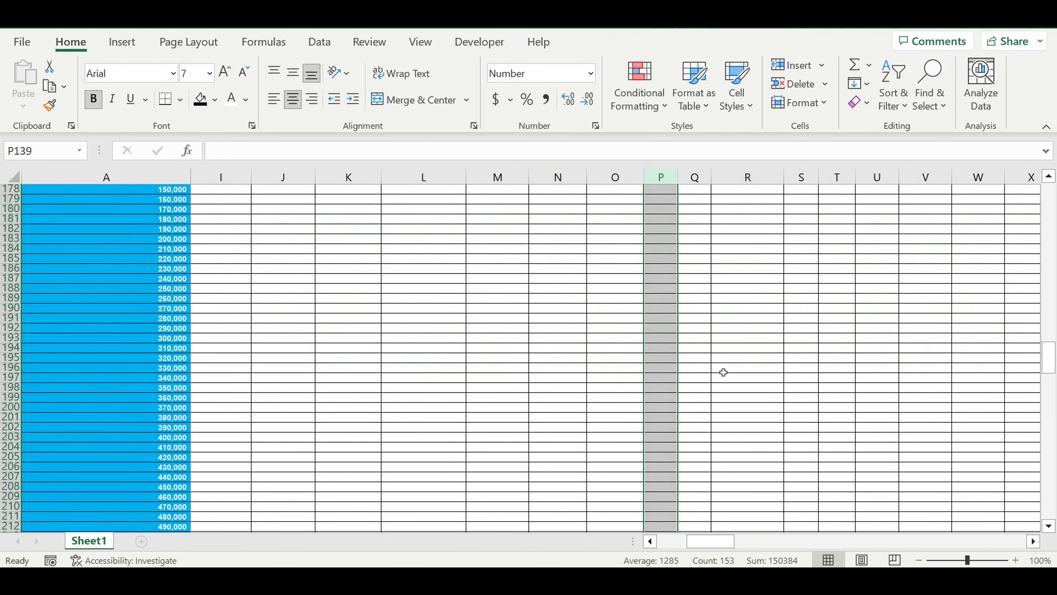
{"action": "scroll", "coordinate": [724, 371], "scroll_direction": "down", "scroll_amount": 16}
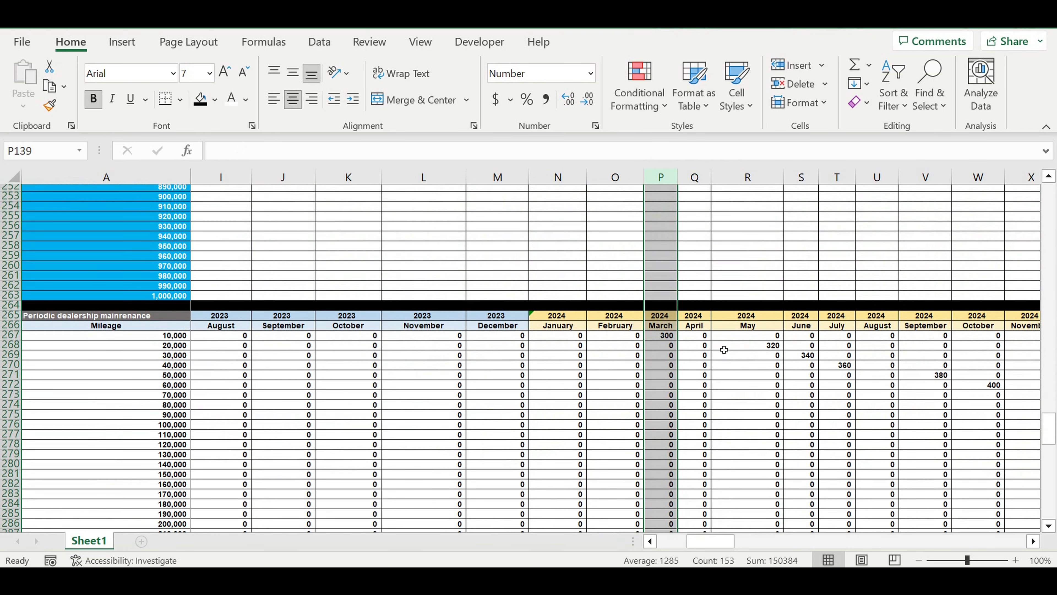
Check the 10,000 mileage row against its March 2024 cost in P267 and the 20,000 row against its May 2024 cost in R268
{"action": "scroll", "coordinate": [724, 350], "scroll_direction": "down", "scroll_amount": 1}
{"action": "left_click", "coordinate": [666, 378]}
{"action": "left_click", "coordinate": [666, 298]}
{"action": "left_click", "coordinate": [171, 301]}
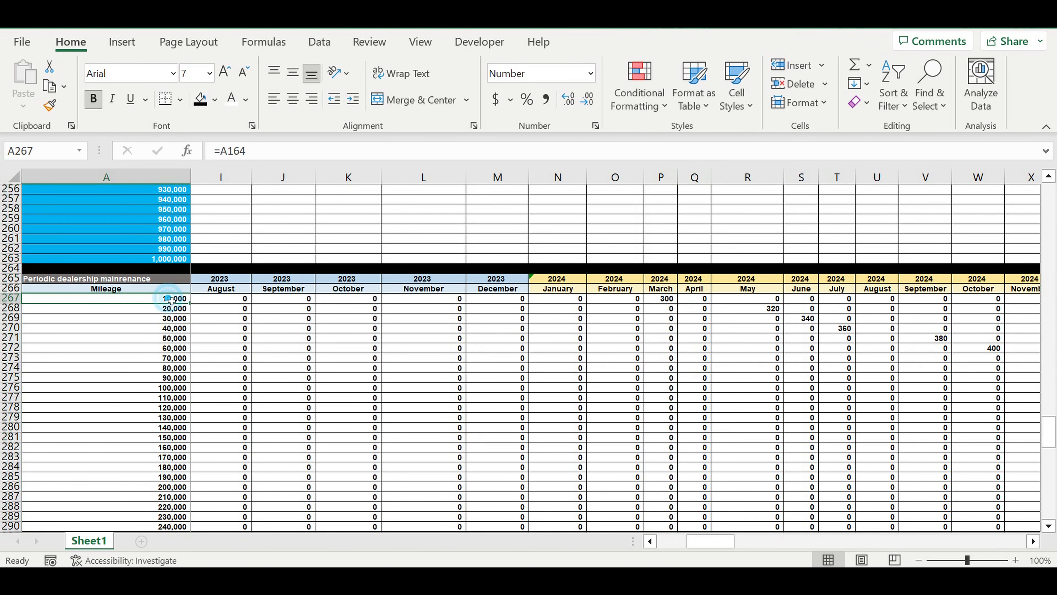
{"action": "left_click", "coordinate": [671, 298]}
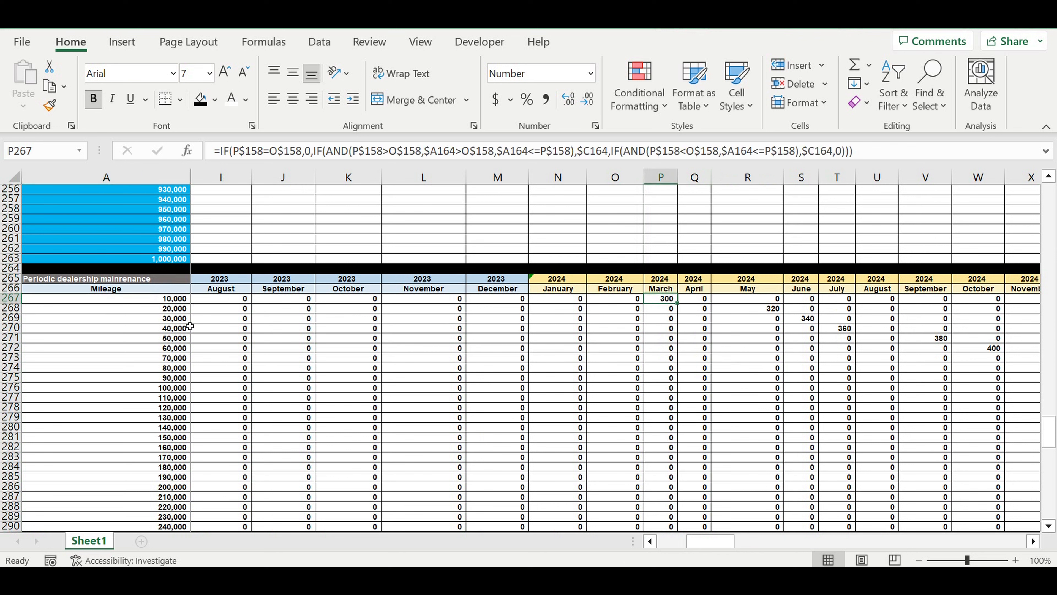
{"action": "left_click", "coordinate": [175, 309]}
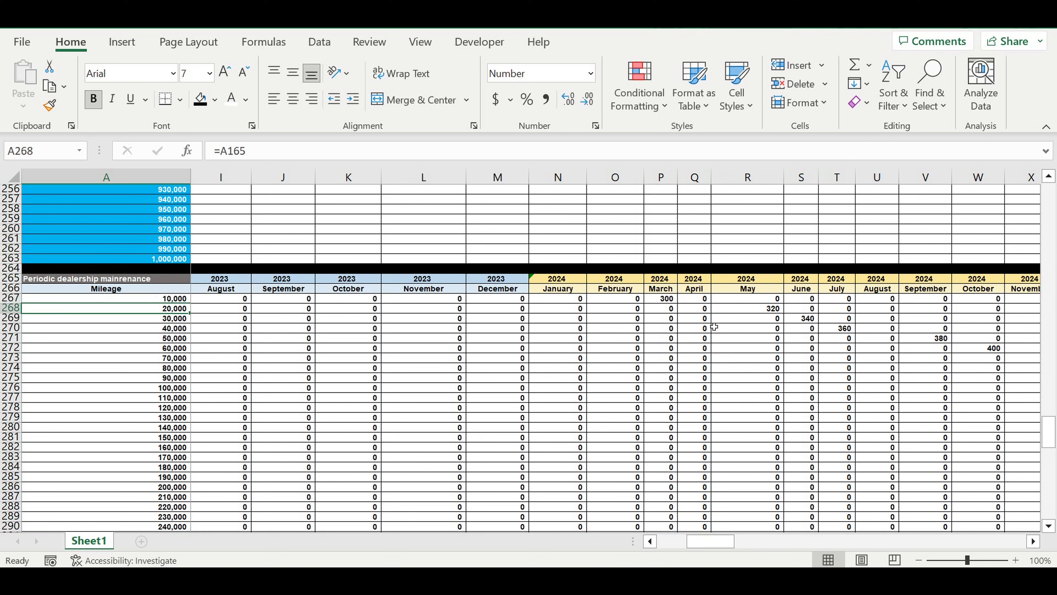
{"action": "left_click", "coordinate": [758, 310]}
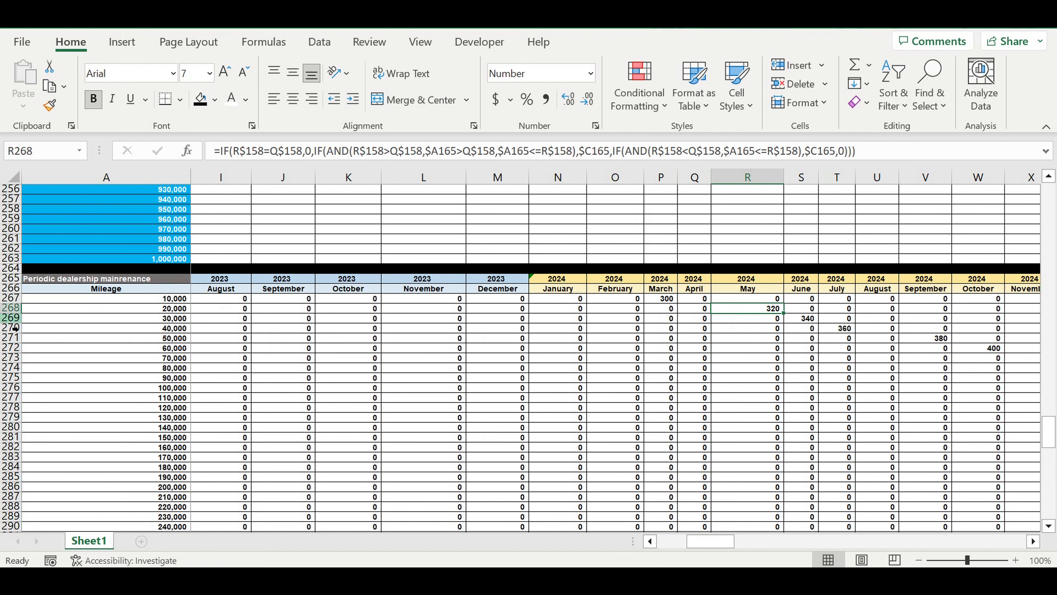
Check the June 2024 cost in the 30,000 mileage row against June's Car's odometer value in row 158
{"action": "left_click", "coordinate": [11, 319]}
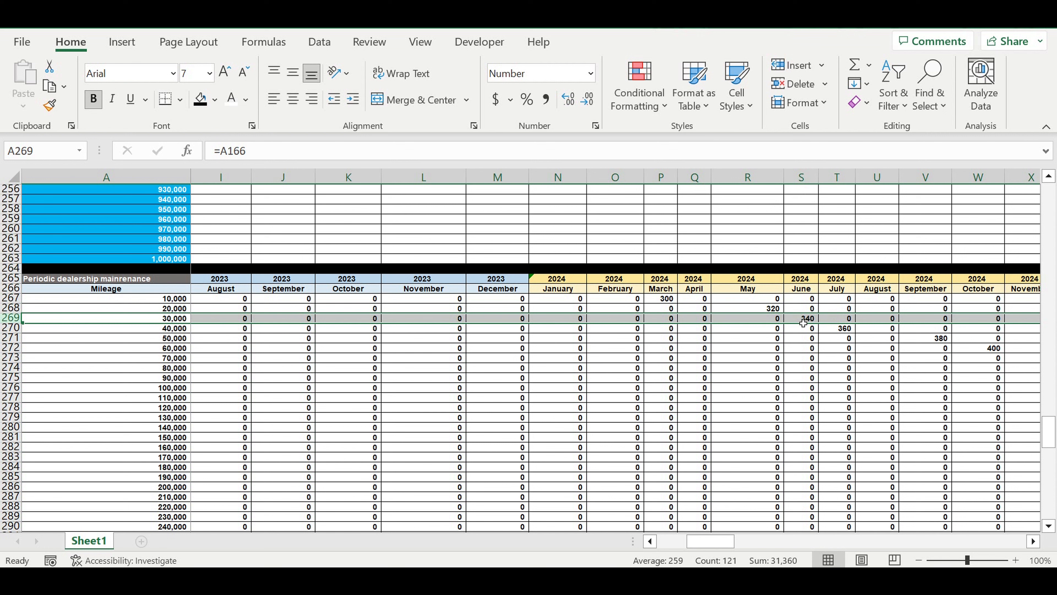
{"action": "left_click_drag", "start_coordinate": [803, 323], "coordinate": [808, 300]}
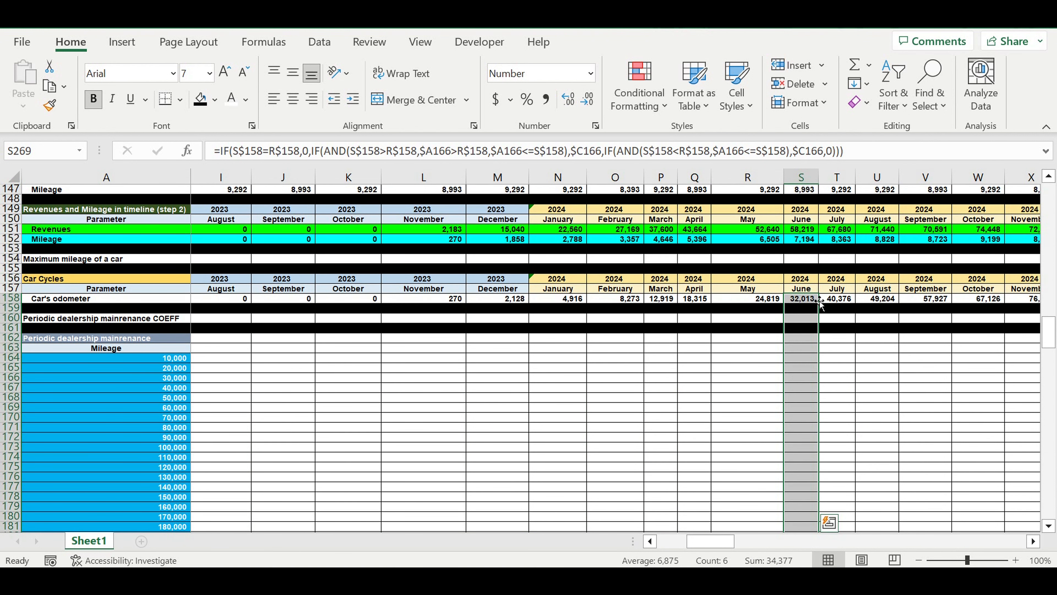
{"action": "scroll", "coordinate": [820, 354], "scroll_direction": "down", "scroll_amount": 20}
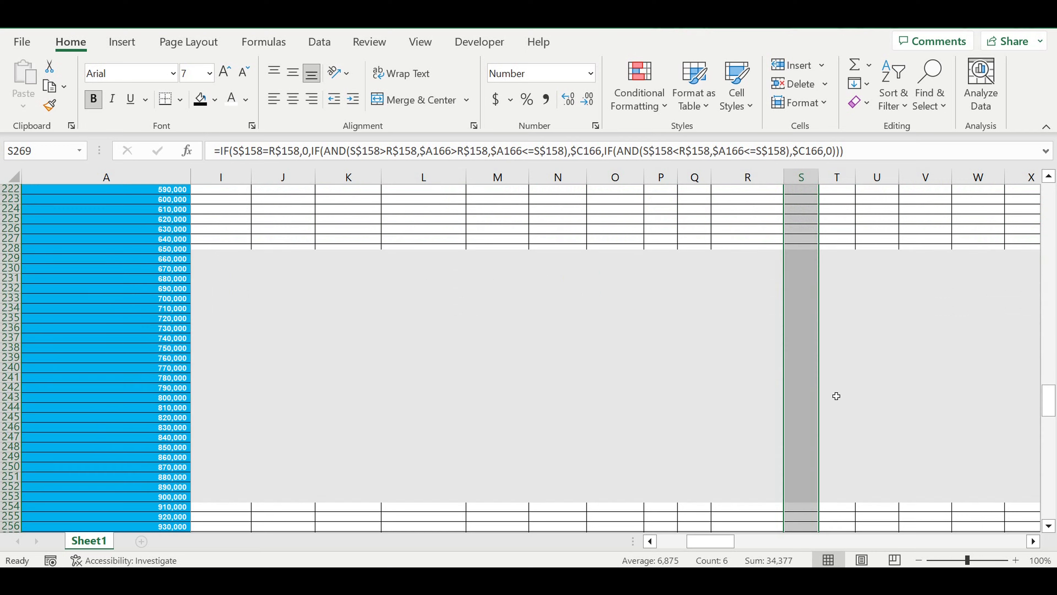
{"action": "scroll", "coordinate": [836, 396], "scroll_direction": "down", "scroll_amount": 7}
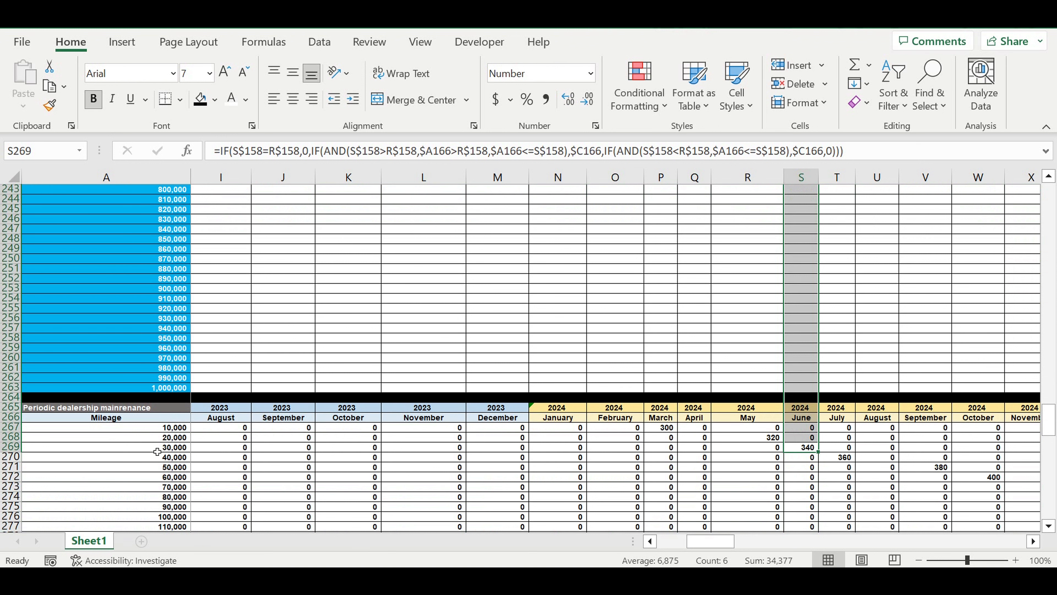
{"action": "scroll", "coordinate": [972, 436], "scroll_direction": "down", "scroll_amount": 3}
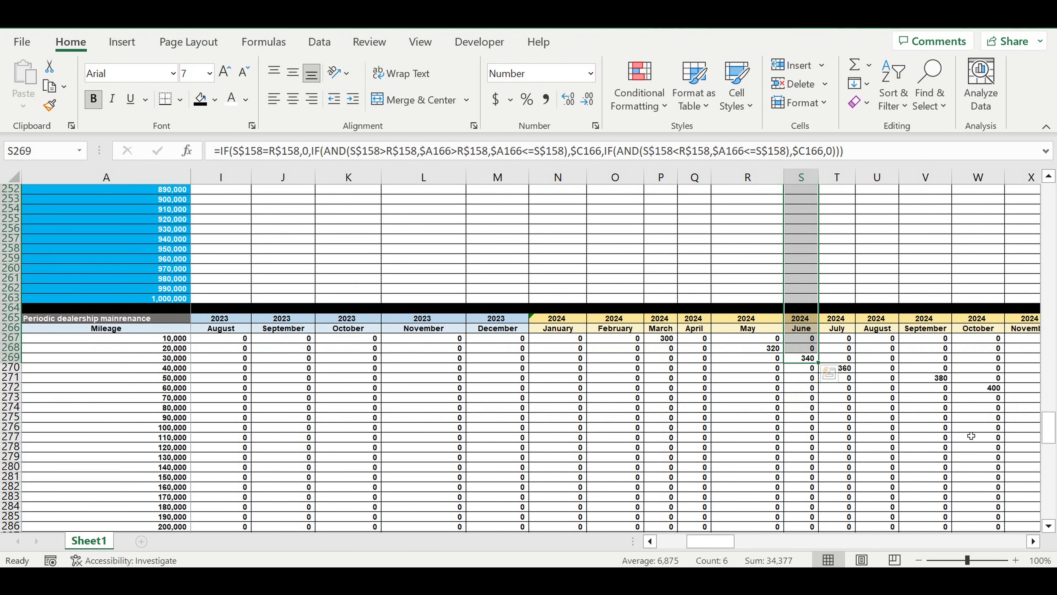
Check the August 2024 cells in the 40,000 and 50,000 mileage rows against August's Car's odometer value
{"action": "left_click", "coordinate": [886, 371]}
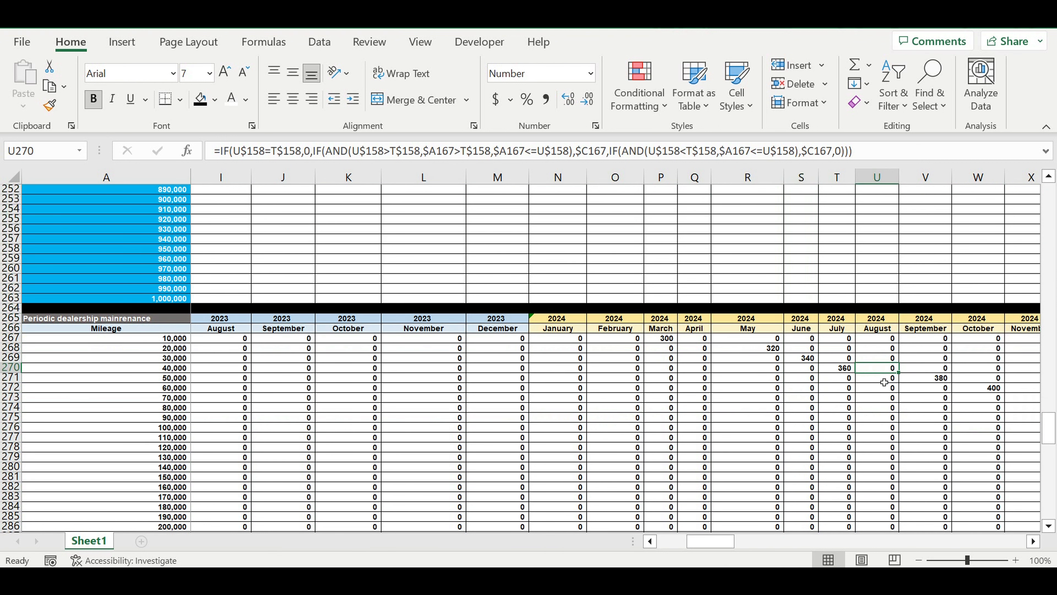
{"action": "left_click", "coordinate": [884, 380]}
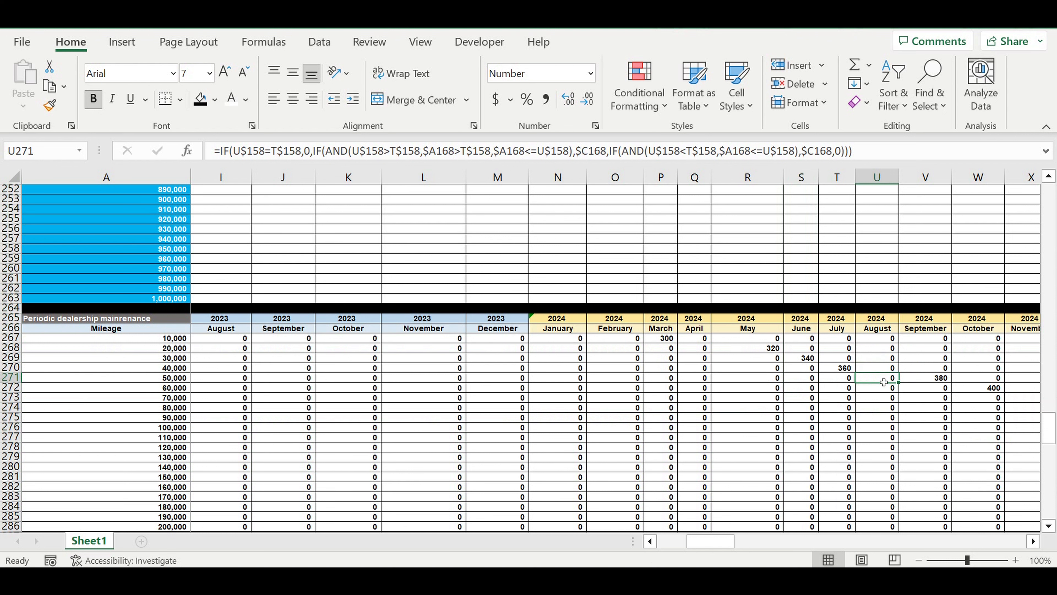
{"action": "left_click", "coordinate": [885, 184]}
{"action": "scroll", "coordinate": [932, 300], "scroll_direction": "up", "scroll_amount": 20}
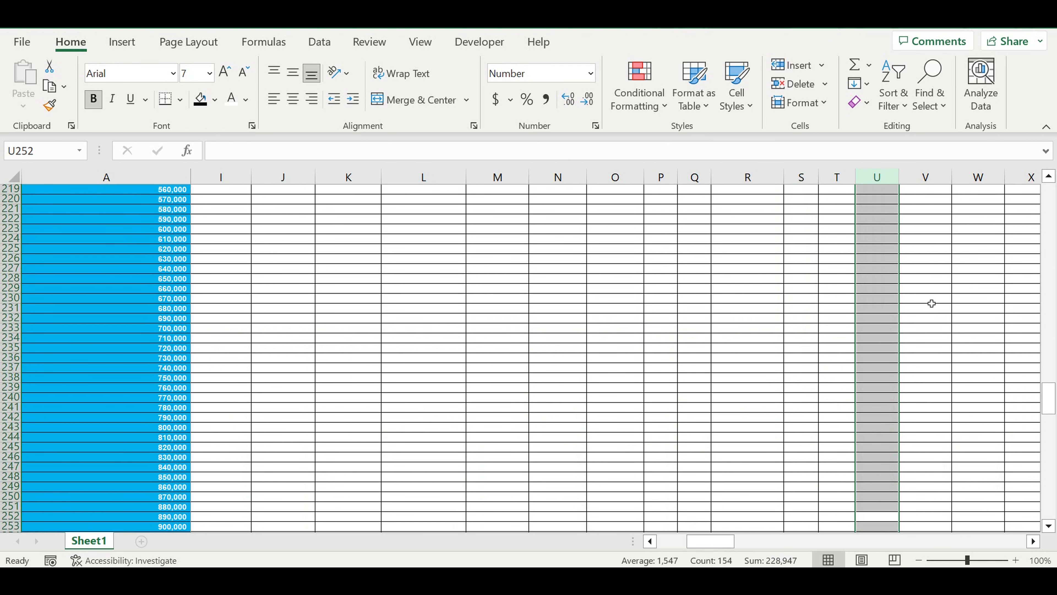
{"action": "scroll", "coordinate": [931, 301], "scroll_direction": "up", "scroll_amount": 13}
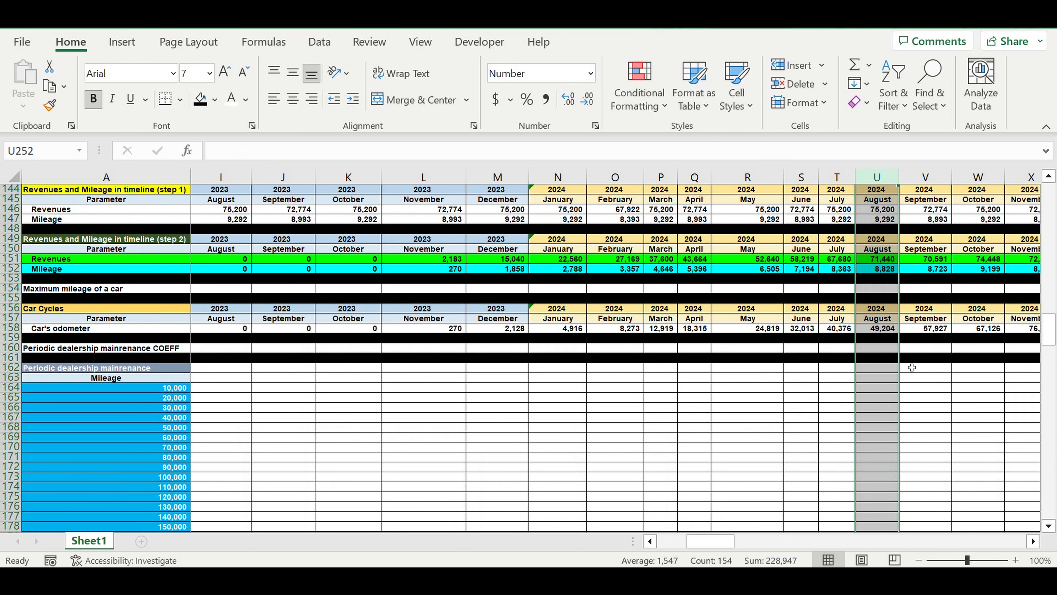
{"action": "scroll", "coordinate": [912, 367], "scroll_direction": "down", "scroll_amount": 20}
{"action": "scroll", "coordinate": [918, 369], "scroll_direction": "down", "scroll_amount": 15}
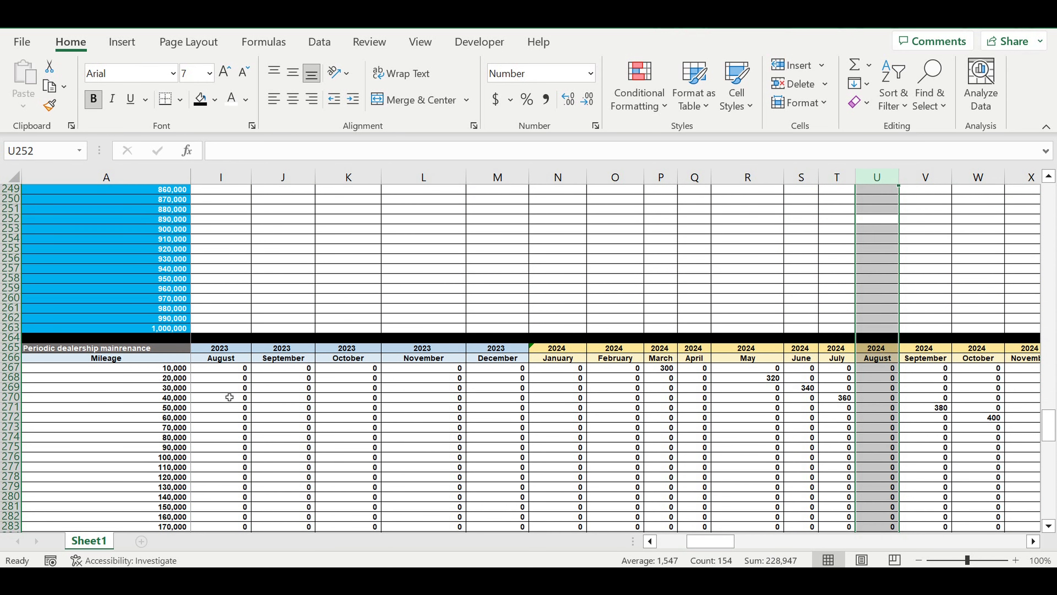
Check the September 2024 cost in the 50,000 mileage row against September's Car's odometer value in row 158
{"action": "left_click", "coordinate": [13, 408]}
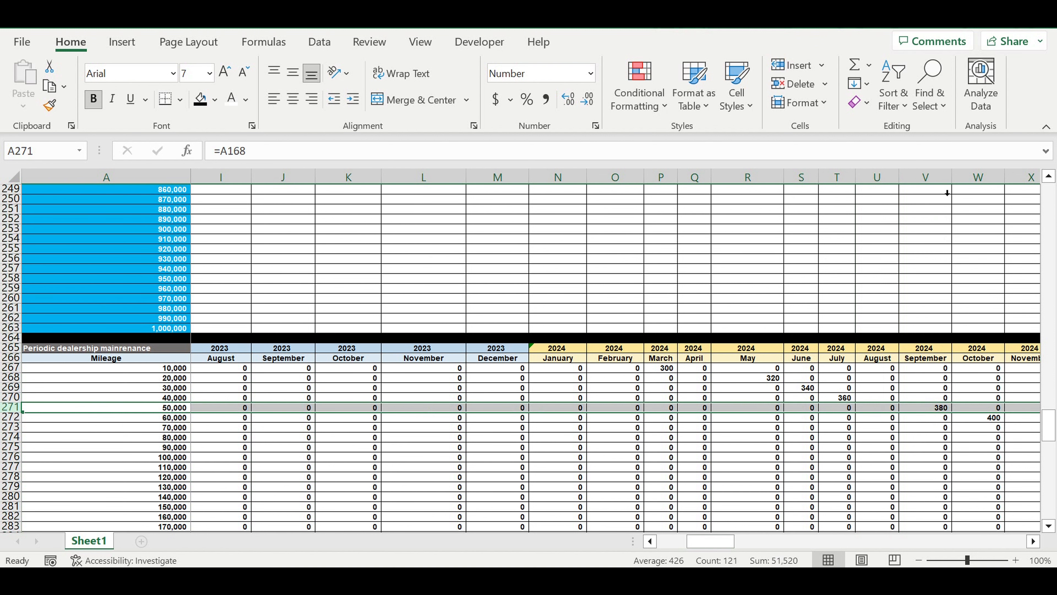
{"action": "left_click_drag", "start_coordinate": [932, 411], "coordinate": [953, 462]}
{"action": "scroll", "coordinate": [952, 423], "scroll_direction": "down", "scroll_amount": 15}
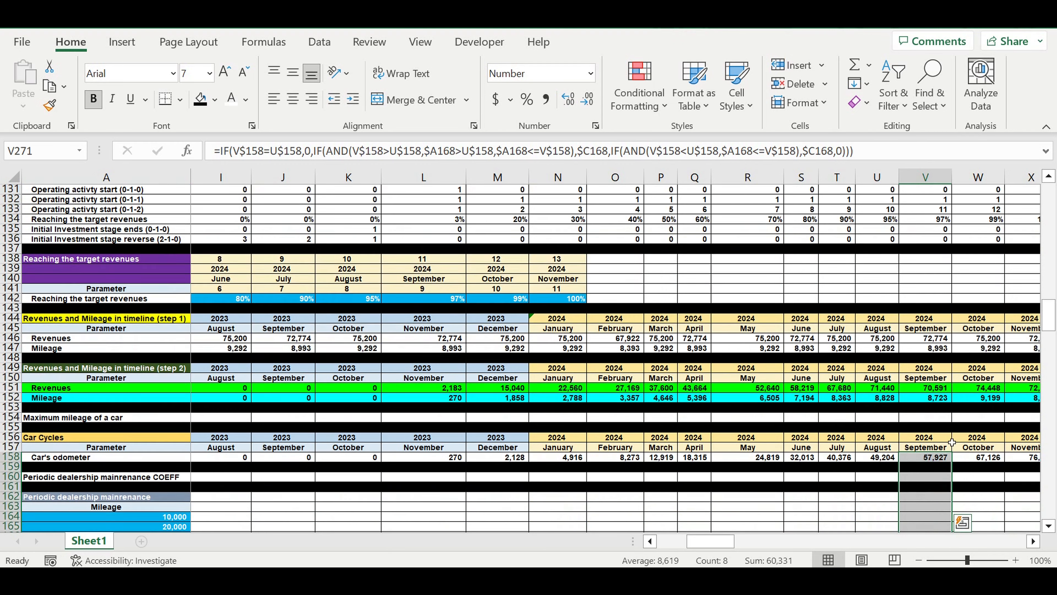
{"action": "scroll", "coordinate": [952, 423], "scroll_direction": "down", "scroll_amount": 20}
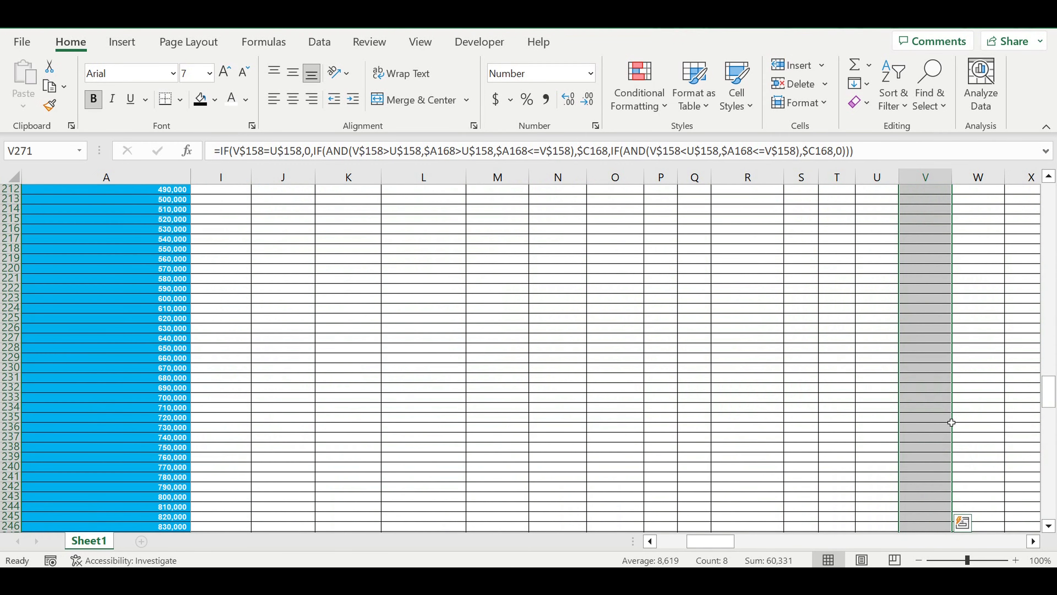
{"action": "scroll", "coordinate": [950, 410], "scroll_direction": "down", "scroll_amount": 5}
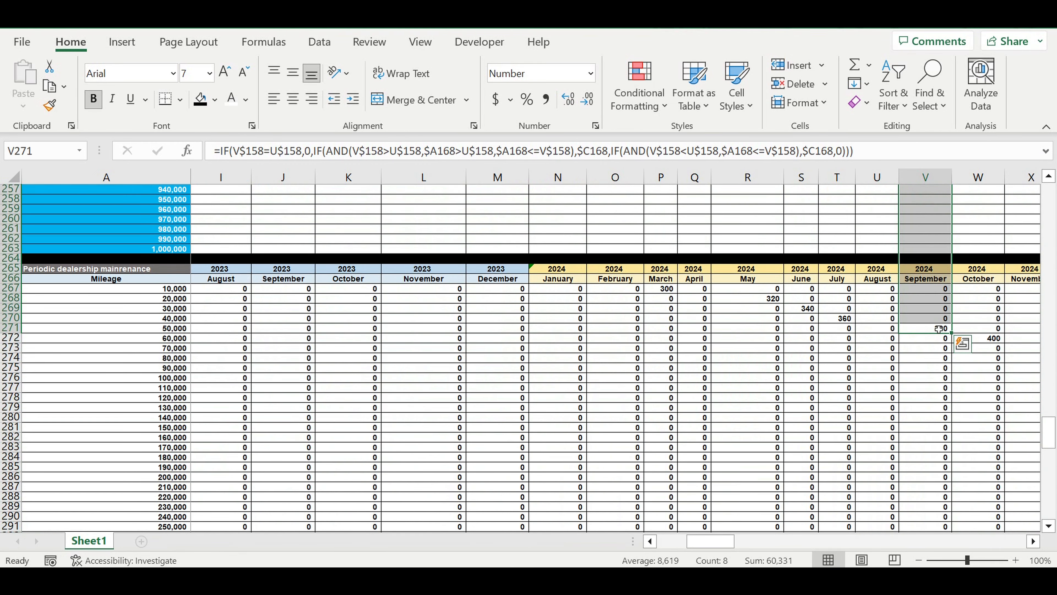
{"action": "left_click", "coordinate": [921, 331]}
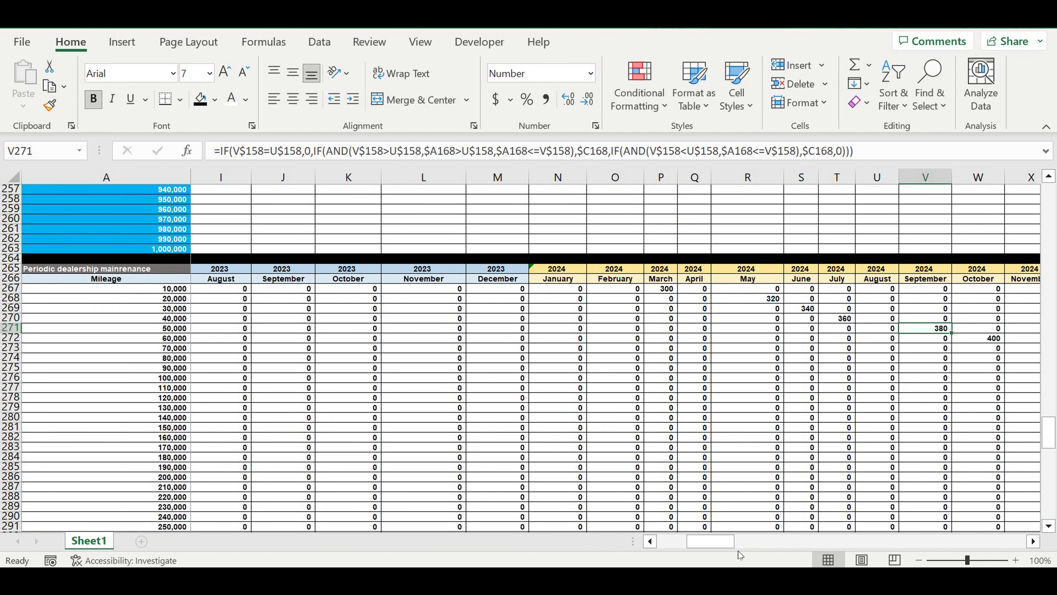
Follow the maintenance costs by mileage across the months from May 2024, down to the 290,000 mileage row
{"action": "scroll", "coordinate": [710, 508], "scroll_direction": "down", "scroll_amount": 1}
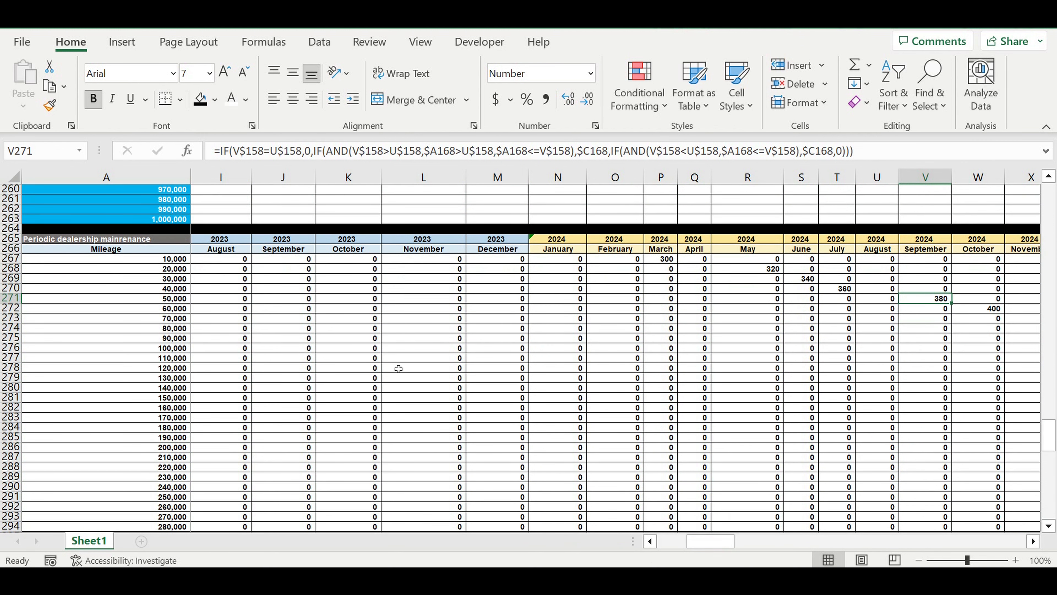
{"action": "left_click_drag", "start_coordinate": [169, 261], "coordinate": [169, 506]}
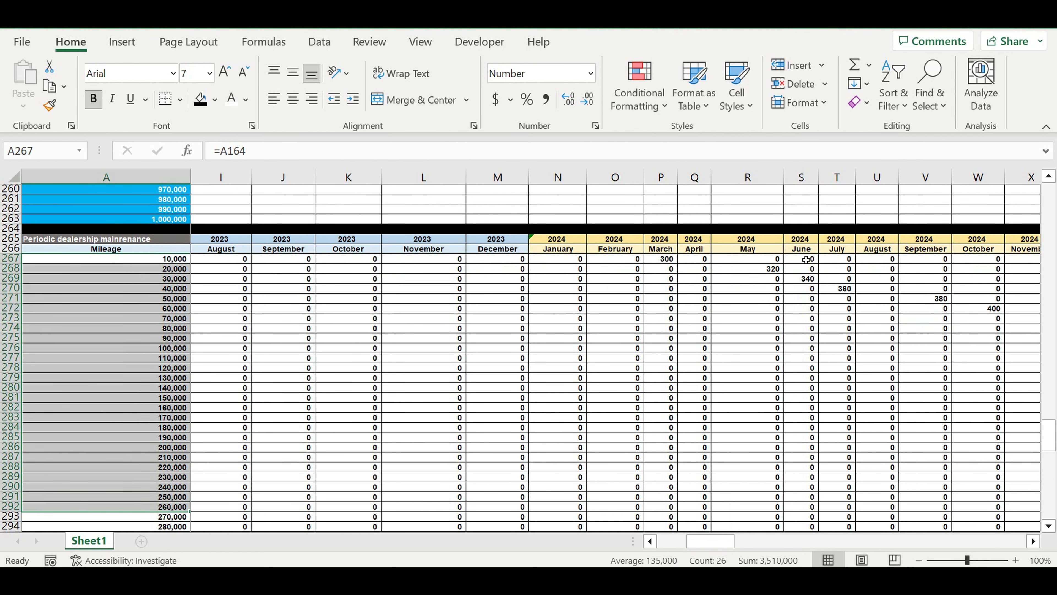
{"action": "left_click_drag", "start_coordinate": [746, 263], "coordinate": [998, 387]}
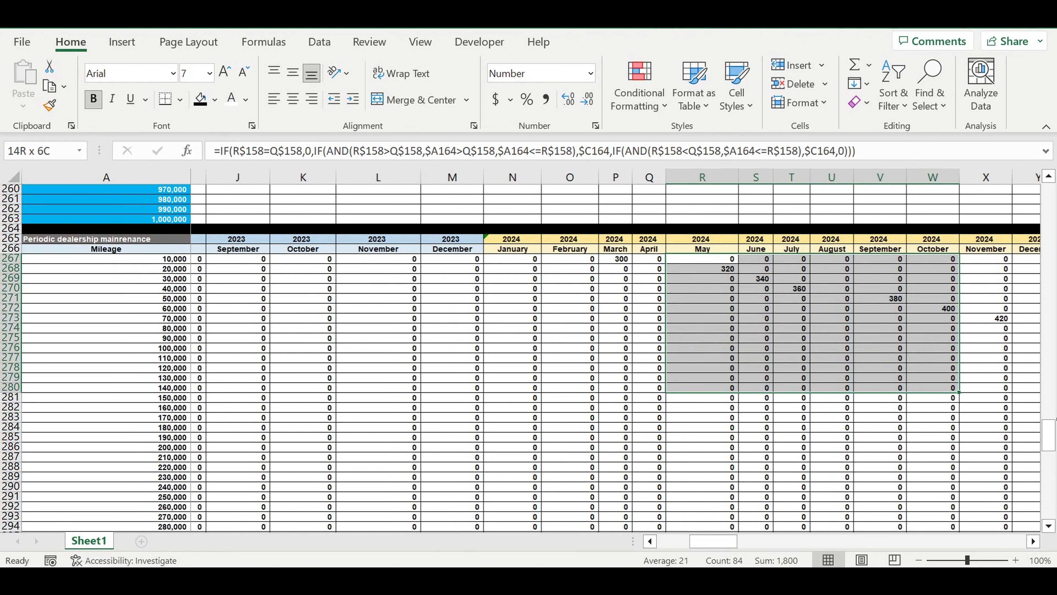
{"action": "left_click_drag", "start_coordinate": [1052, 447], "coordinate": [876, 439]}
{"action": "left_click_drag", "start_coordinate": [784, 541], "coordinate": [803, 546]}
{"action": "scroll", "coordinate": [749, 375], "scroll_direction": "down", "scroll_amount": 3}
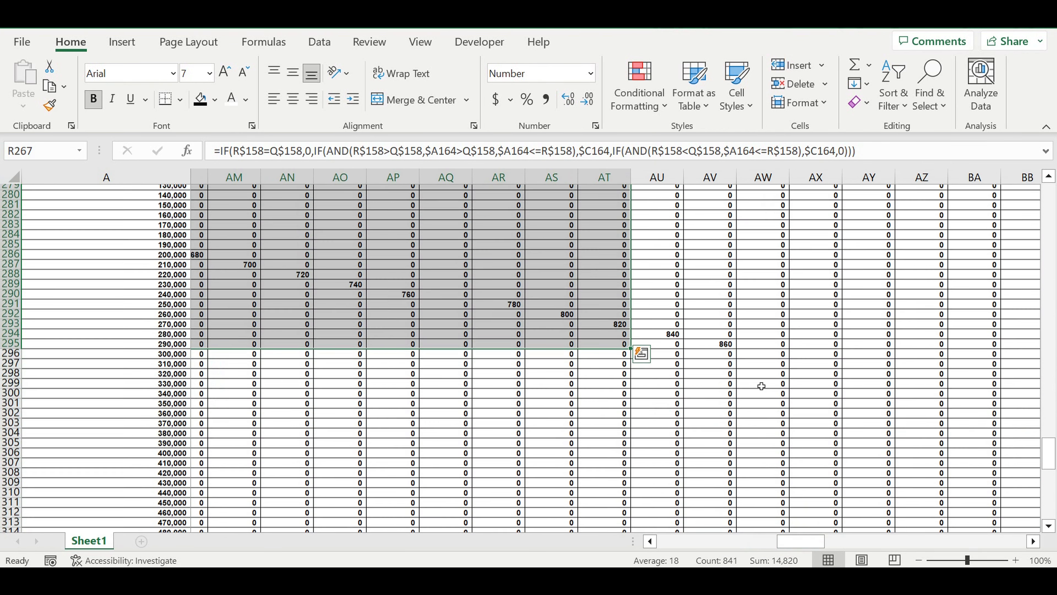
{"action": "left_click", "coordinate": [167, 341]}
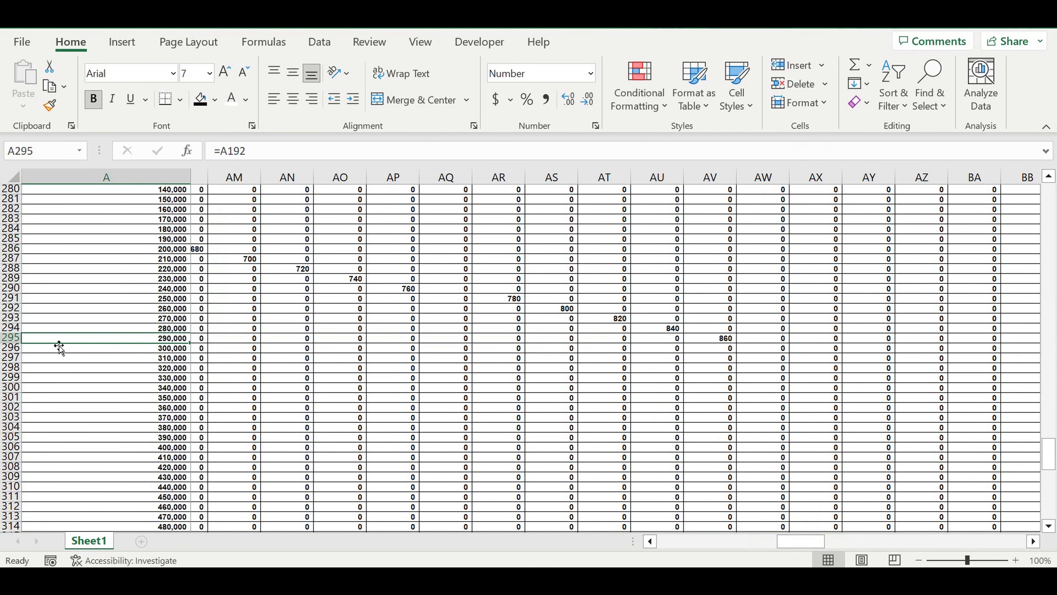
Trace the 290,000 mileage row across the months to find where the first car cycle's maintenance costs end
{"action": "left_click", "coordinate": [10, 338]}
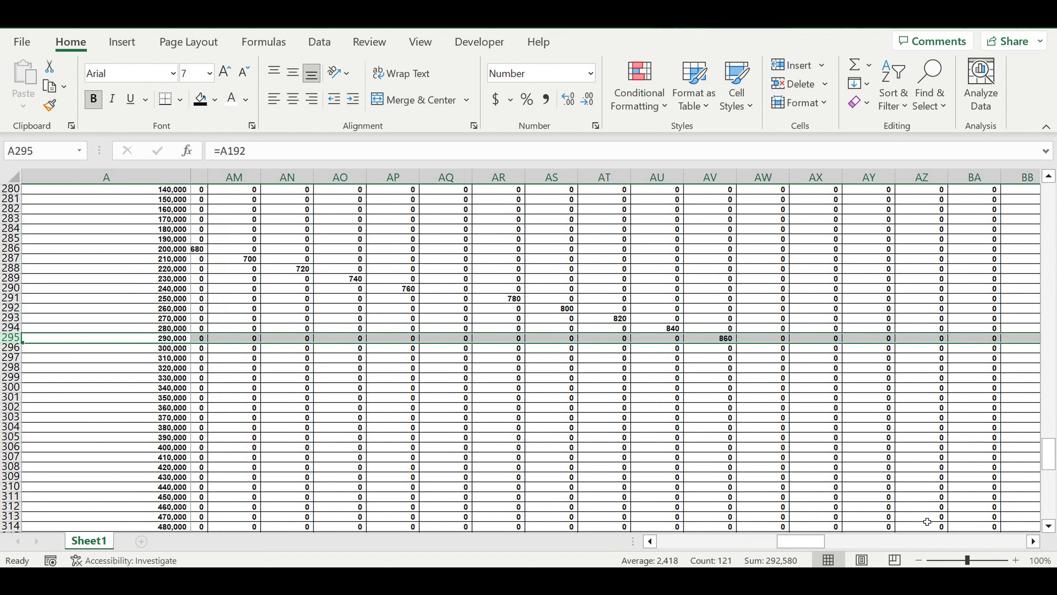
{"action": "left_click", "coordinate": [1033, 541]}
{"action": "left_click", "coordinate": [1033, 541]}
{"action": "left_click", "coordinate": [1033, 541]}
{"action": "left_click", "coordinate": [1033, 540]}
{"action": "left_click", "coordinate": [1034, 541]}
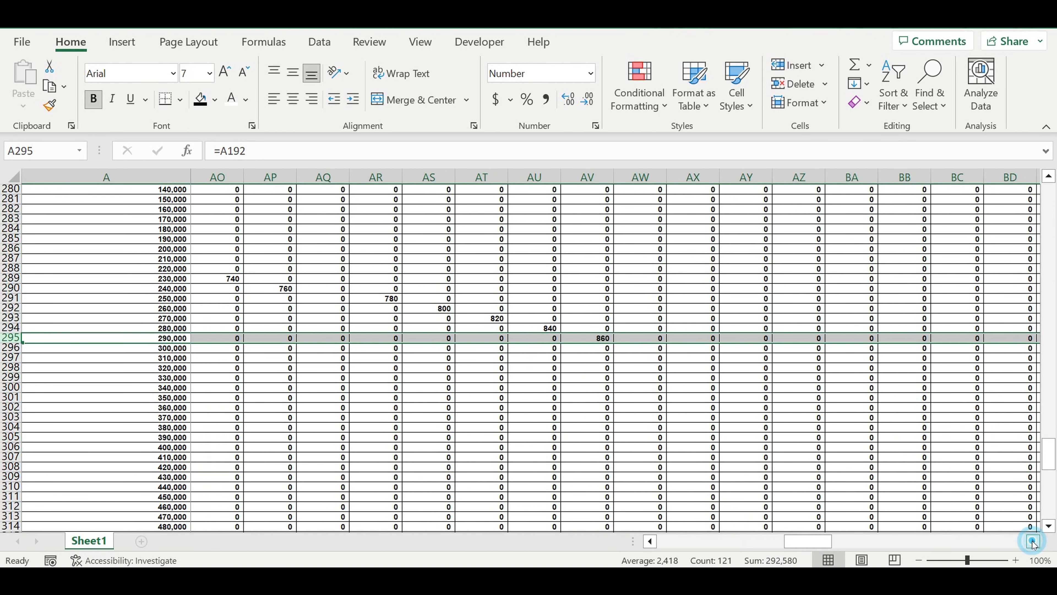
Check the maintenance costs of the following two car cycles, starting from the 10,000 mileage row in AX267 and CE267
{"action": "scroll", "coordinate": [771, 392], "scroll_direction": "up", "scroll_amount": 10}
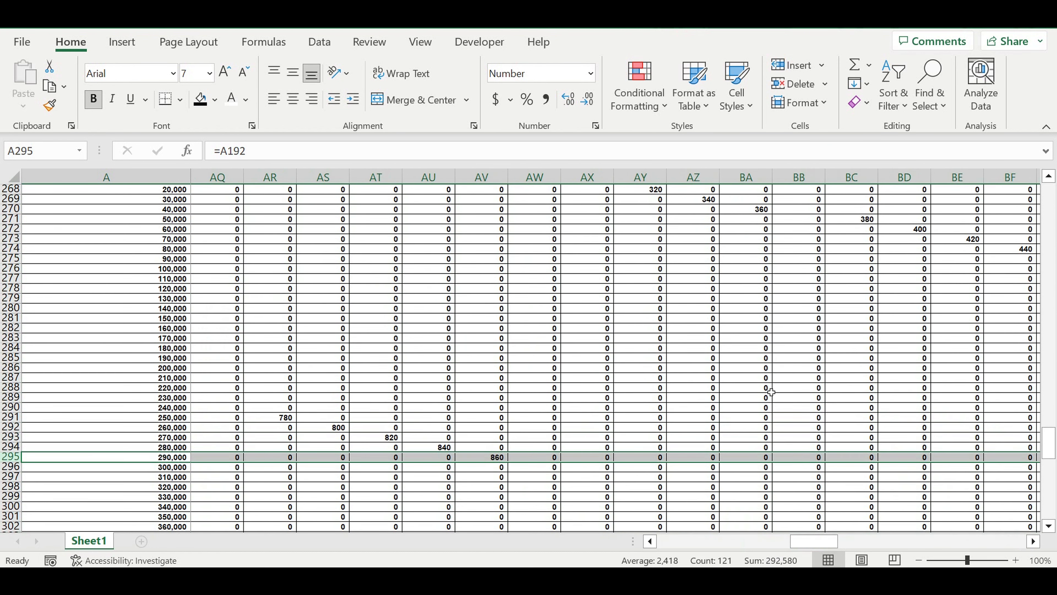
{"action": "left_click_drag", "start_coordinate": [581, 360], "coordinate": [966, 484]}
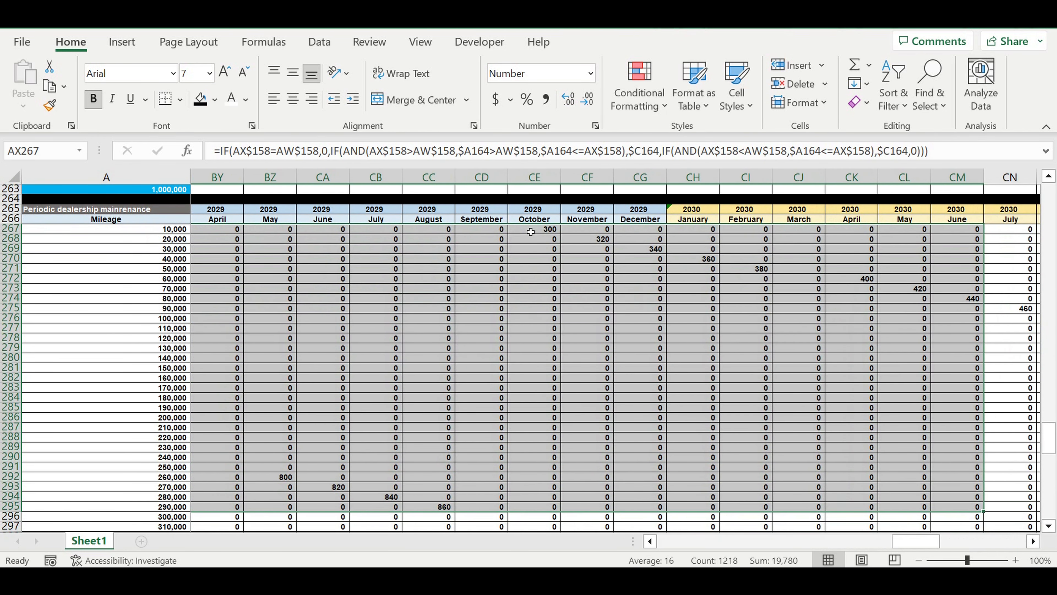
{"action": "left_click", "coordinate": [531, 231]}
{"action": "left_click_drag", "start_coordinate": [537, 232], "coordinate": [957, 398]}
Set the Maximum mileage of a car in B154 to 500,000
{"action": "left_click_drag", "start_coordinate": [918, 541], "coordinate": [575, 554]}
{"action": "scroll", "coordinate": [382, 416], "scroll_direction": "up", "scroll_amount": 4}
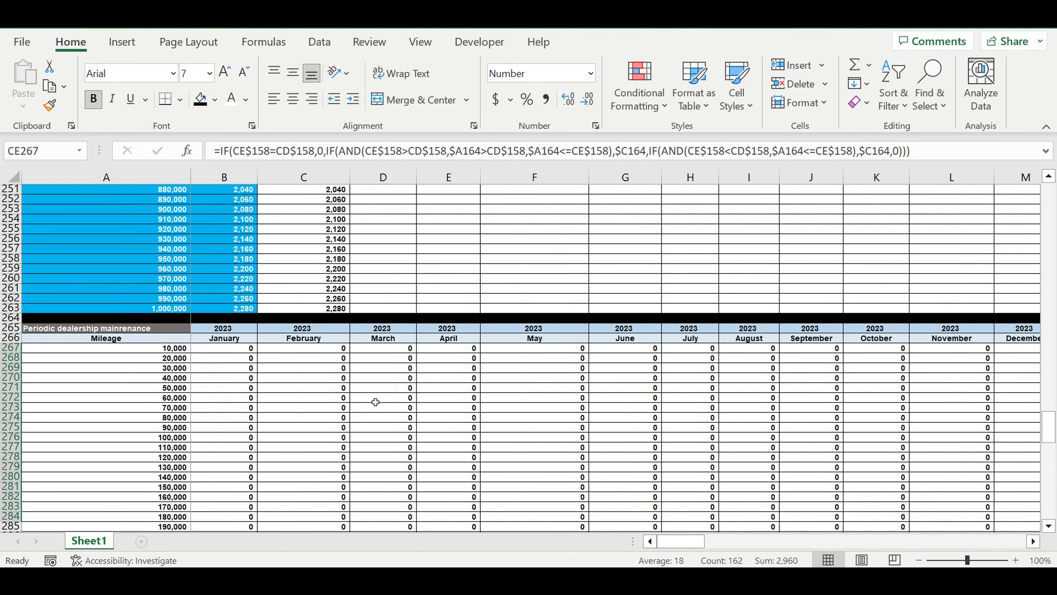
{"action": "scroll", "coordinate": [378, 402], "scroll_direction": "up", "scroll_amount": 20}
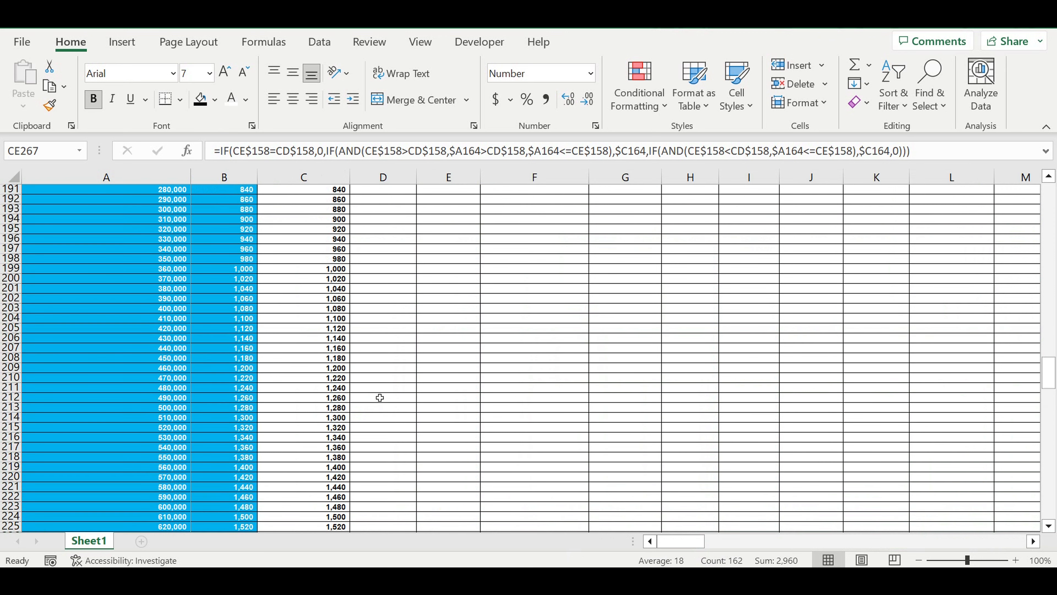
{"action": "scroll", "coordinate": [380, 397], "scroll_direction": "up", "scroll_amount": 4}
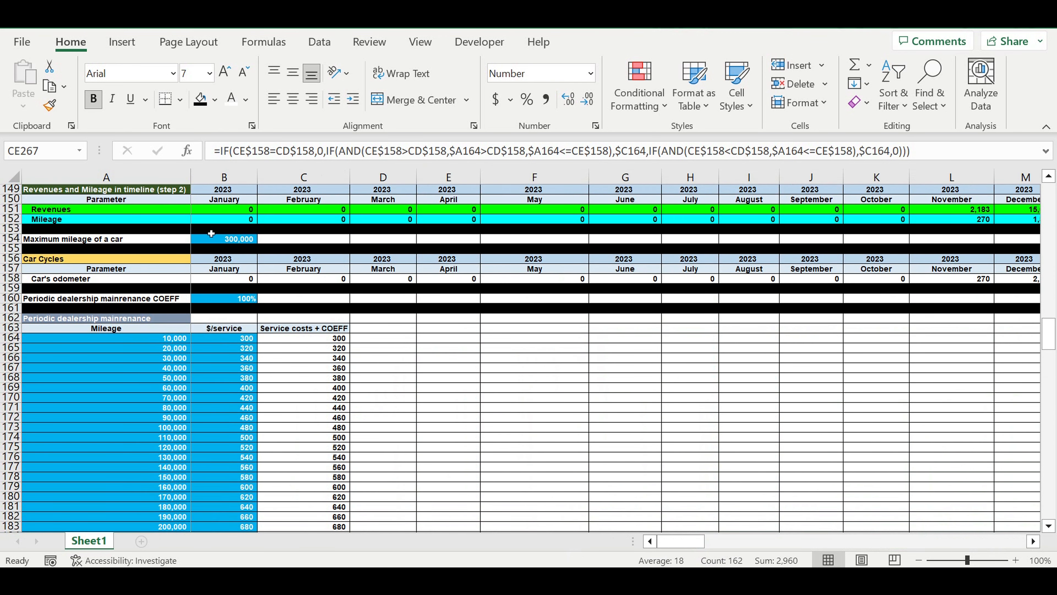
{"action": "left_click", "coordinate": [219, 239]}
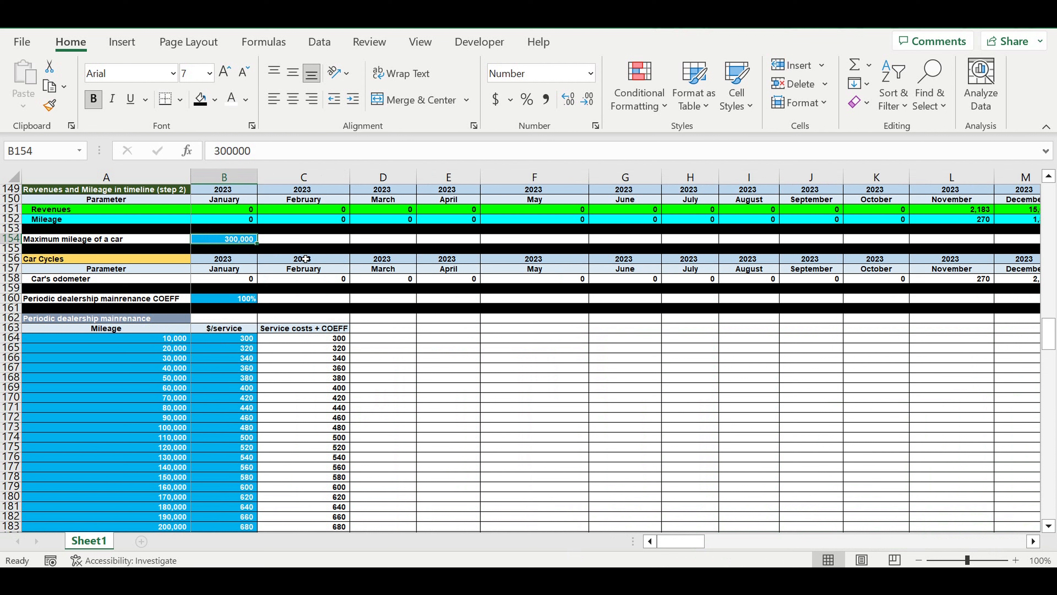
{"action": "type", "text": "500"}
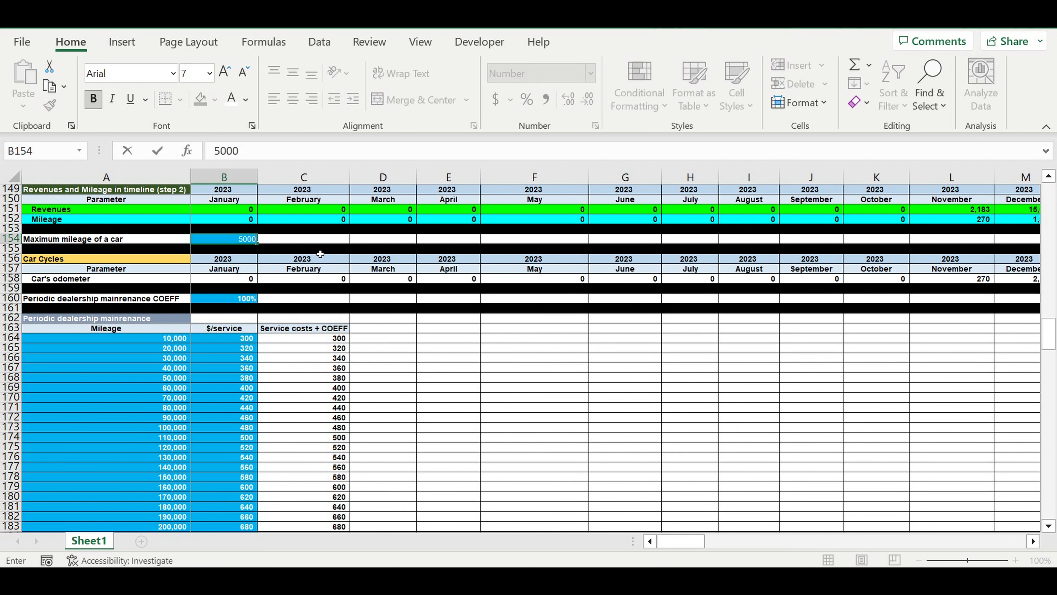
{"action": "left_click", "coordinate": [233, 253]}
{"action": "left_click", "coordinate": [219, 241]}
Follow the first cycle's monthly maintenance costs from the 10,000 mileage row in March 2024 down to the 240,000 mileage row
{"action": "scroll", "coordinate": [440, 436], "scroll_direction": "down", "scroll_amount": 10}
{"action": "scroll", "coordinate": [440, 437], "scroll_direction": "down", "scroll_amount": 20}
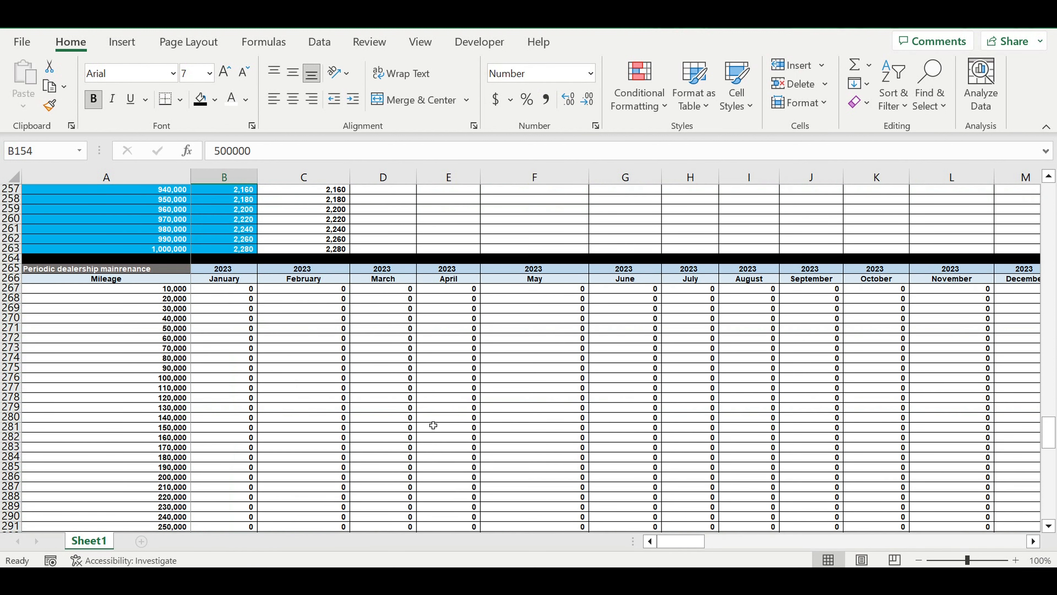
{"action": "left_click_drag", "start_coordinate": [682, 542], "coordinate": [714, 547]}
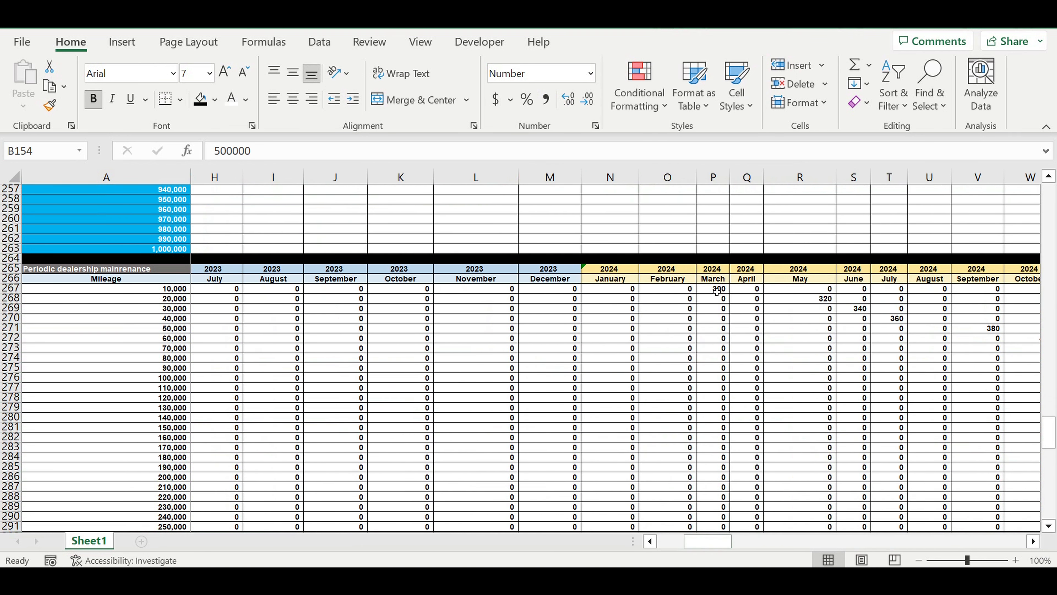
{"action": "scroll", "coordinate": [666, 499], "scroll_direction": "down", "scroll_amount": 2}
{"action": "left_click_drag", "start_coordinate": [733, 544], "coordinate": [782, 551]}
{"action": "scroll", "coordinate": [791, 410], "scroll_direction": "down", "scroll_amount": 4}
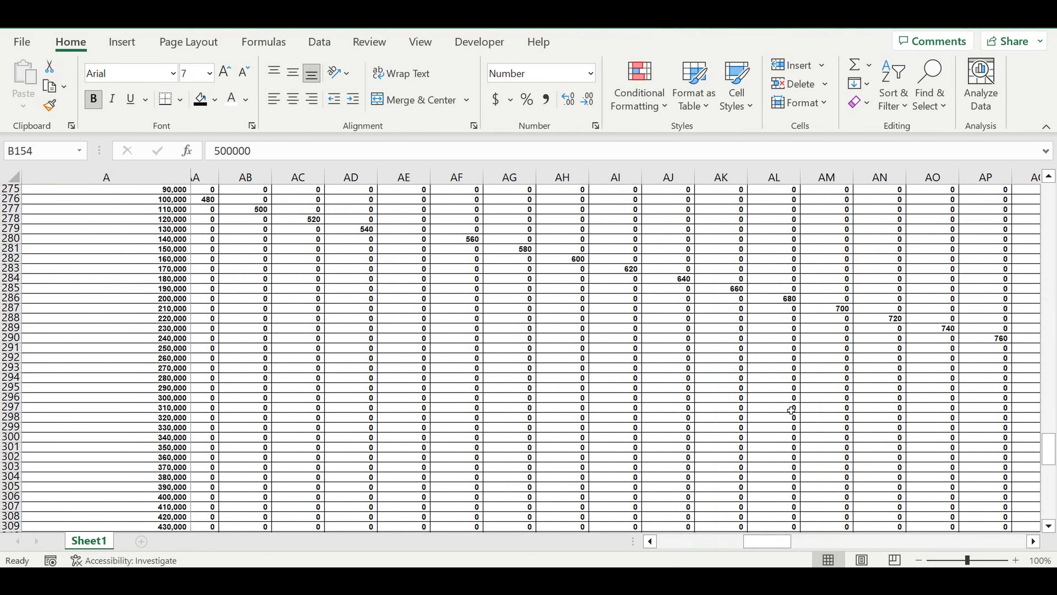
{"action": "left_click_drag", "start_coordinate": [765, 541], "coordinate": [767, 541]}
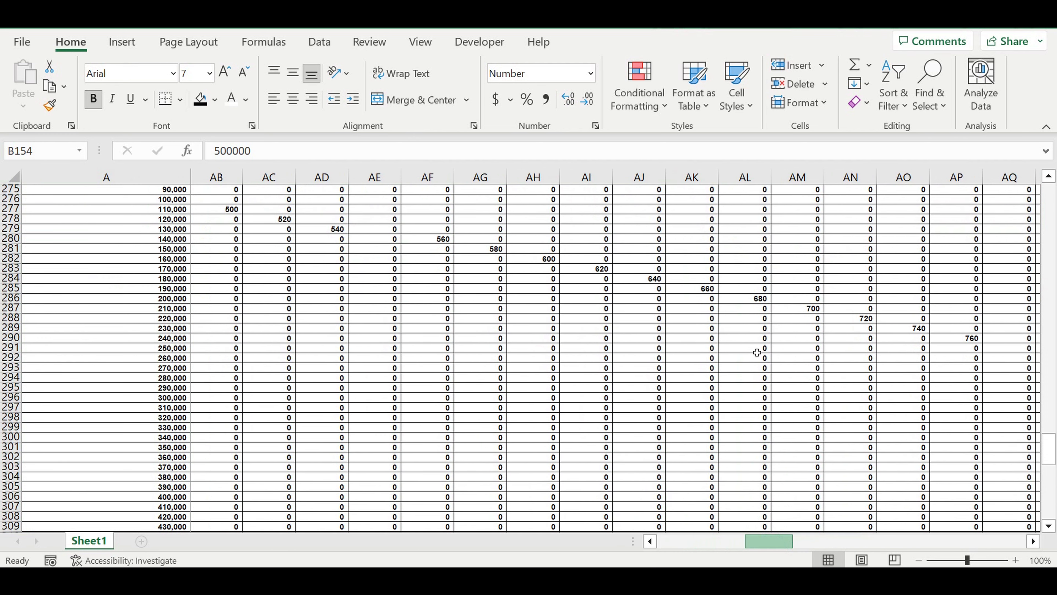
{"action": "scroll", "coordinate": [755, 349], "scroll_direction": "right", "scroll_amount": 2}
Follow the first cycle's maintenance costs from the 240,000 mileage row onward past the 300,000 mileage row
{"action": "left_click_drag", "start_coordinate": [633, 300], "coordinate": [961, 449]}
{"action": "left_click", "coordinate": [1033, 541]}
{"action": "left_click", "coordinate": [1034, 541]}
{"action": "left_click", "coordinate": [1034, 541]}
{"action": "left_click", "coordinate": [1034, 541]}
{"action": "left_click", "coordinate": [1033, 541]}
{"action": "left_click", "coordinate": [1034, 541]}
{"action": "left_click", "coordinate": [1033, 541]}
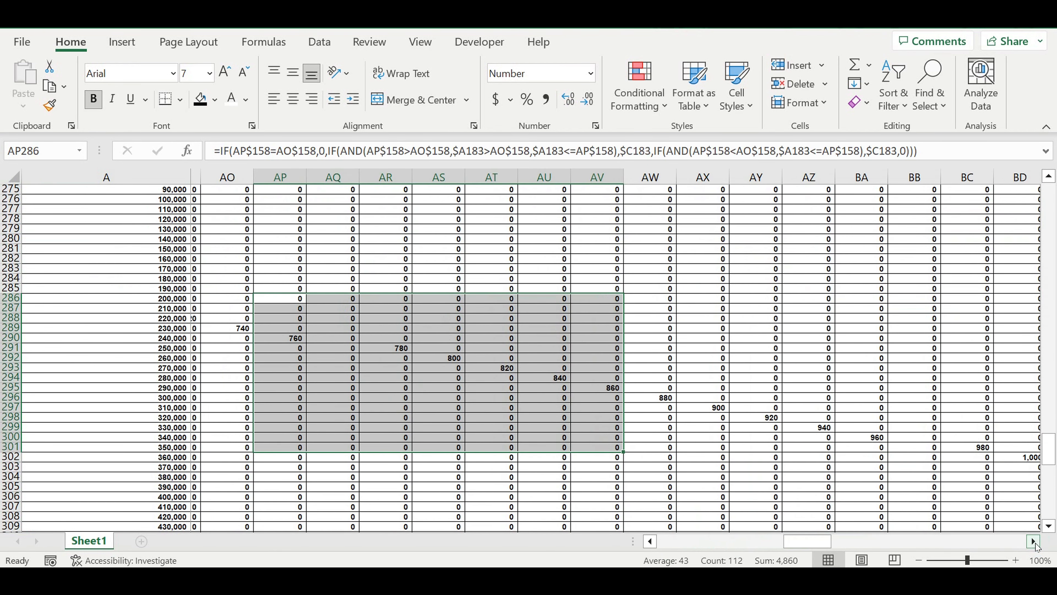
{"action": "left_click", "coordinate": [1034, 541]}
{"action": "scroll", "coordinate": [445, 407], "scroll_direction": "down", "scroll_amount": 2}
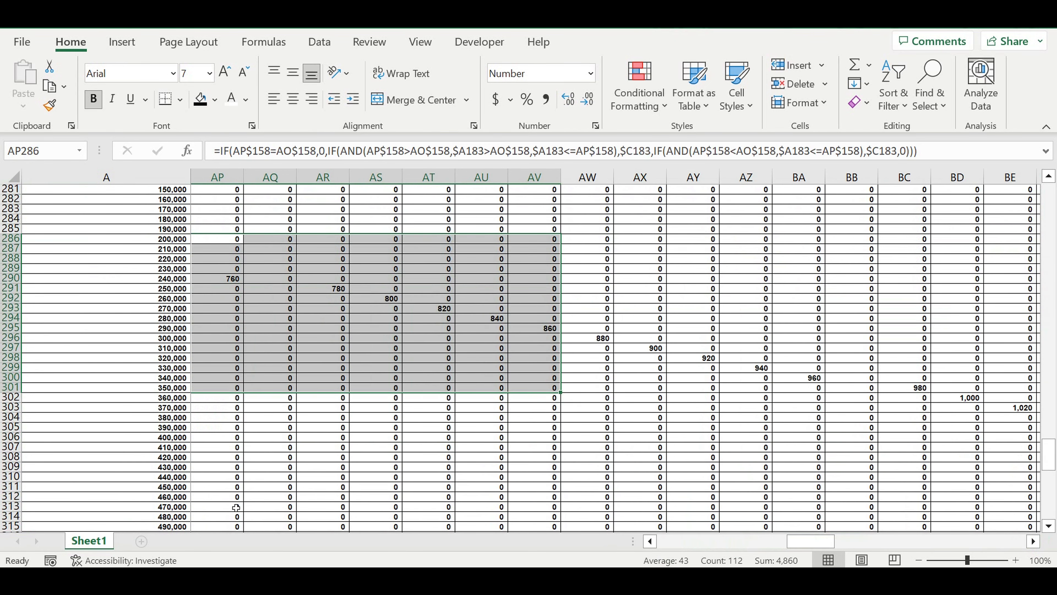
{"action": "scroll", "coordinate": [256, 488], "scroll_direction": "down", "scroll_amount": 2}
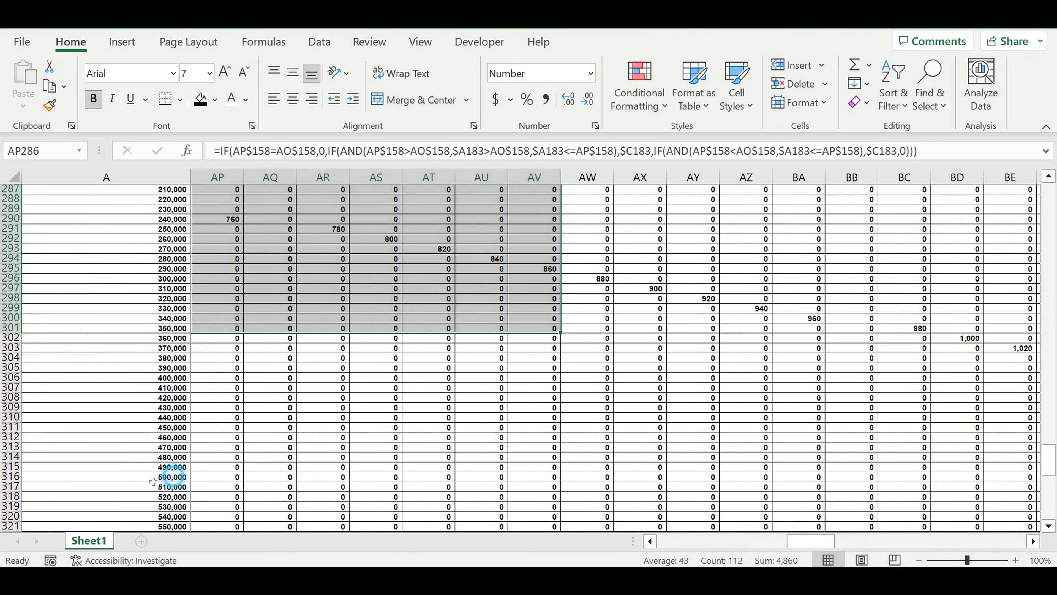
Trace the 500,000 mileage row across the months through October 2028 to check where the first cycle's costs end
{"action": "left_click", "coordinate": [177, 479]}
{"action": "left_click", "coordinate": [12, 477]}
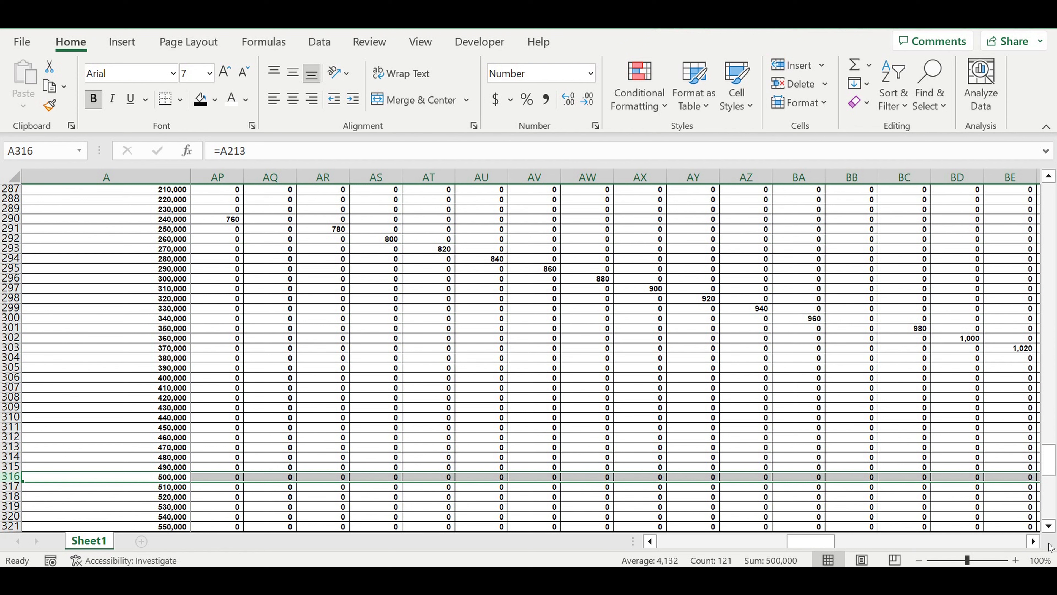
{"action": "left_click", "coordinate": [1034, 541]}
{"action": "left_click", "coordinate": [1033, 541]}
{"action": "left_click", "coordinate": [1033, 541]}
{"action": "left_click", "coordinate": [1033, 541]}
{"action": "left_click", "coordinate": [1033, 541]}
{"action": "left_click", "coordinate": [1034, 541]}
{"action": "left_click", "coordinate": [1034, 541]}
{"action": "left_click", "coordinate": [1033, 541]}
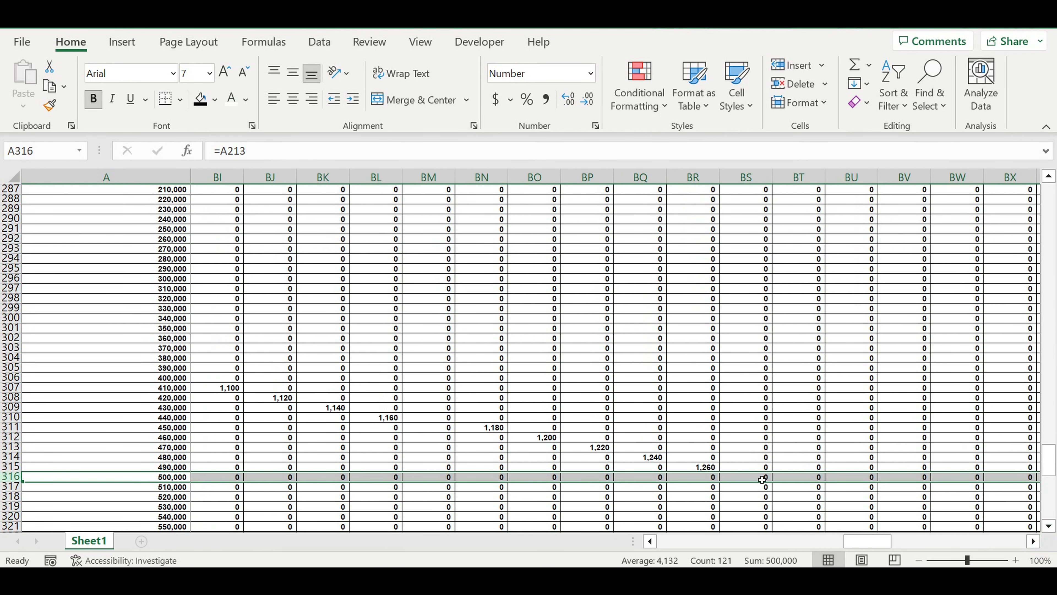
{"action": "left_click", "coordinate": [740, 475]}
Check the second car cycle's maintenance costs, starting from November 2028 in the 10,000 mileage row
{"action": "scroll", "coordinate": [825, 402], "scroll_direction": "up", "scroll_amount": 8}
{"action": "scroll", "coordinate": [825, 402], "scroll_direction": "up", "scroll_amount": 6}
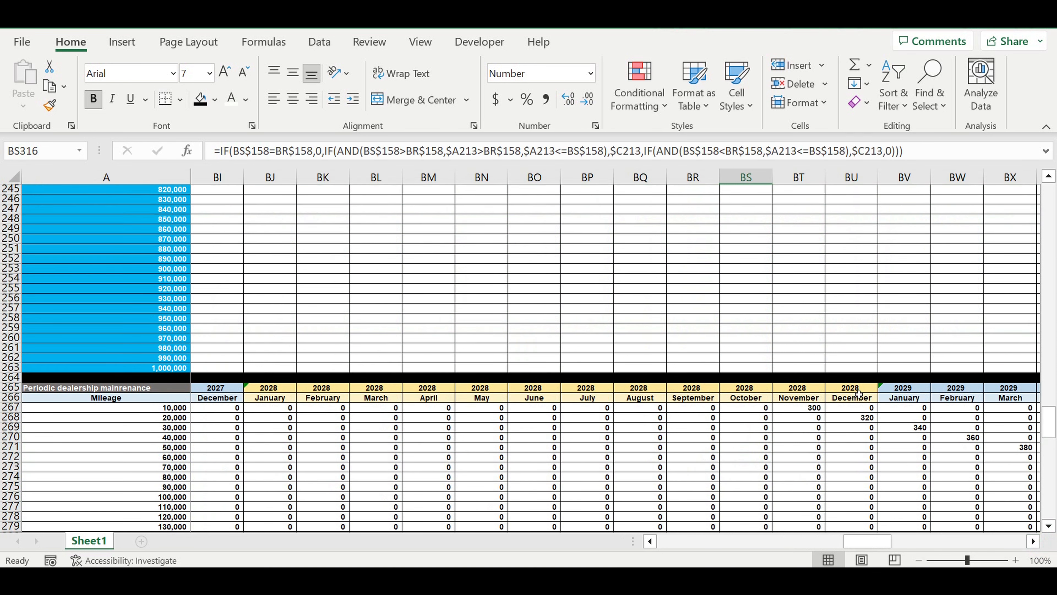
{"action": "left_click_drag", "start_coordinate": [811, 407], "coordinate": [1034, 527]}
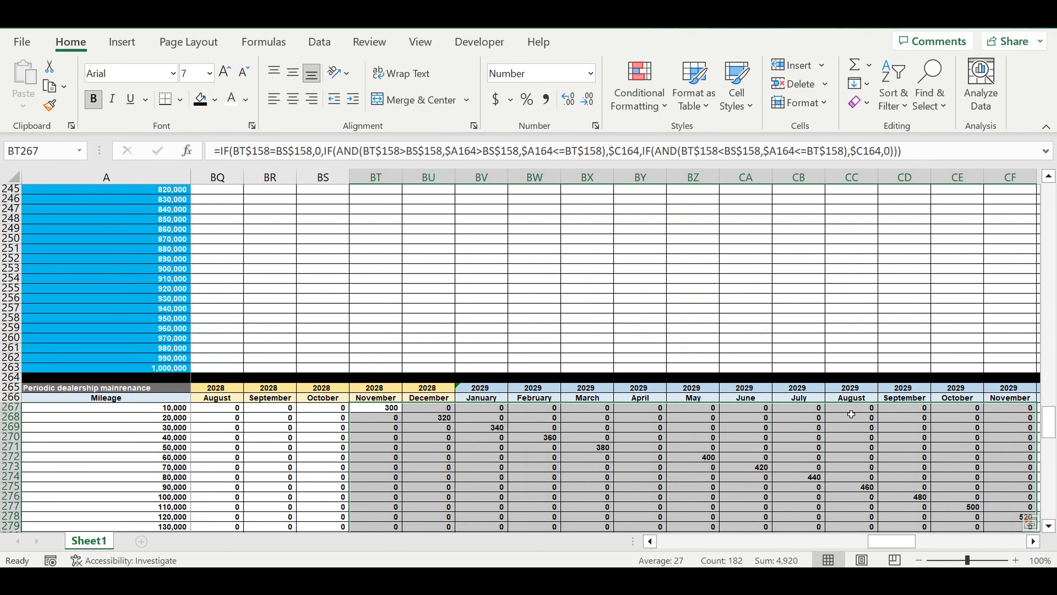
{"action": "scroll", "coordinate": [999, 520], "scroll_direction": "down", "scroll_amount": 1}
Set Monday's Amount of services COEFF in the Revenues consolidation table to 100%
{"action": "left_click_drag", "start_coordinate": [868, 542], "coordinate": [657, 542]}
{"action": "scroll", "coordinate": [609, 449], "scroll_direction": "up", "scroll_amount": 3}
{"action": "scroll", "coordinate": [609, 438], "scroll_direction": "up", "scroll_amount": 20}
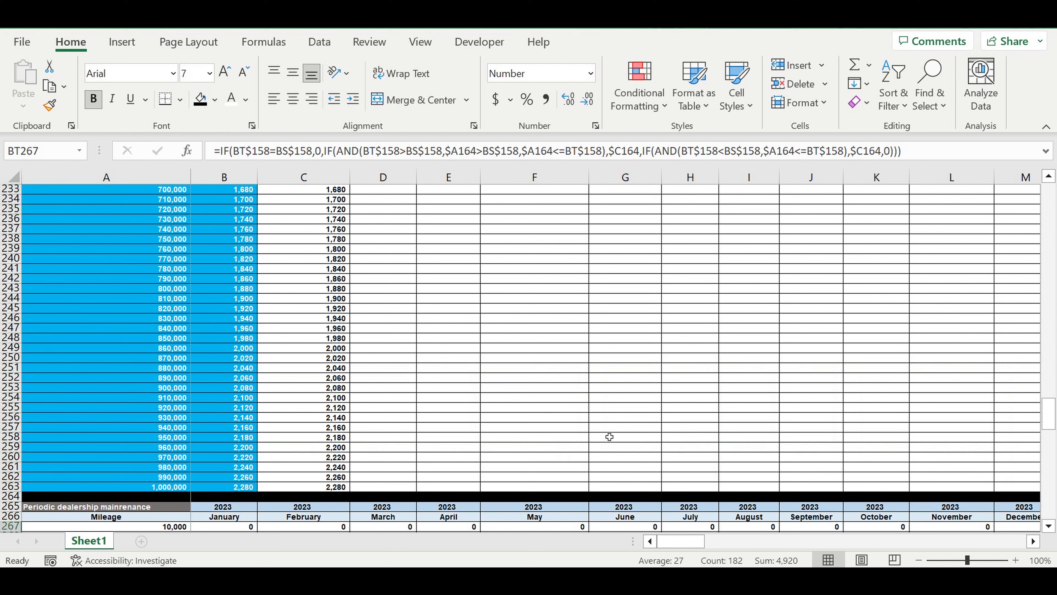
{"action": "scroll", "coordinate": [614, 432], "scroll_direction": "up", "scroll_amount": 20}
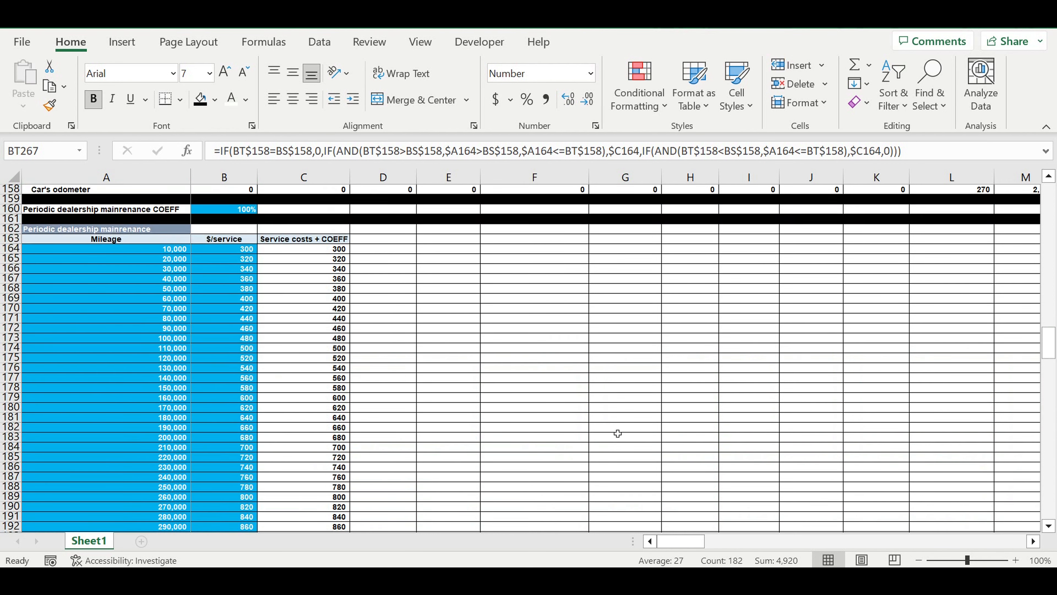
{"action": "scroll", "coordinate": [620, 429], "scroll_direction": "up", "scroll_amount": 12}
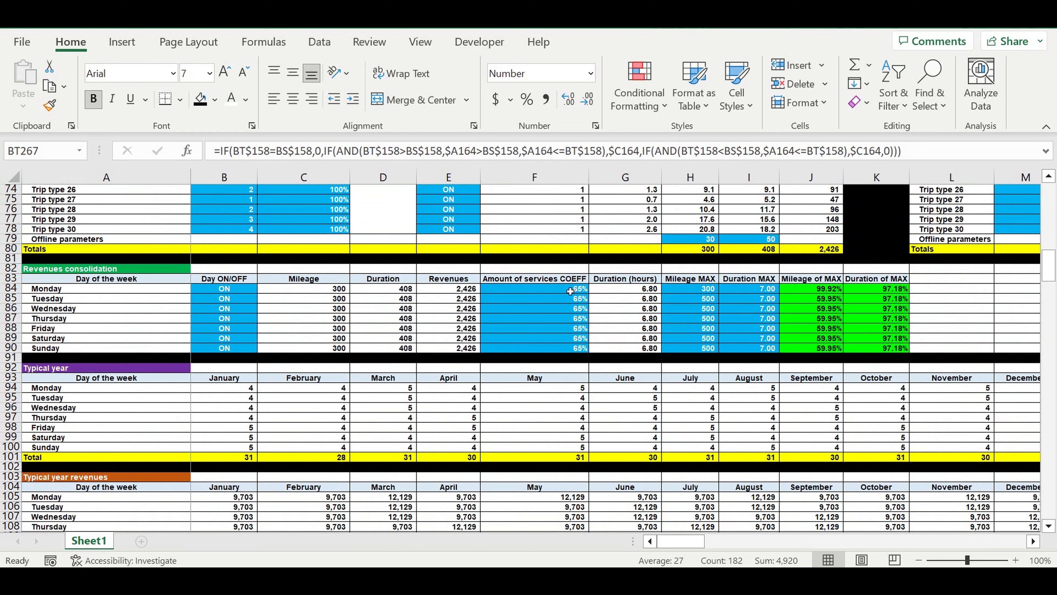
{"action": "left_click", "coordinate": [570, 291]}
{"action": "type", "text": "100%"}
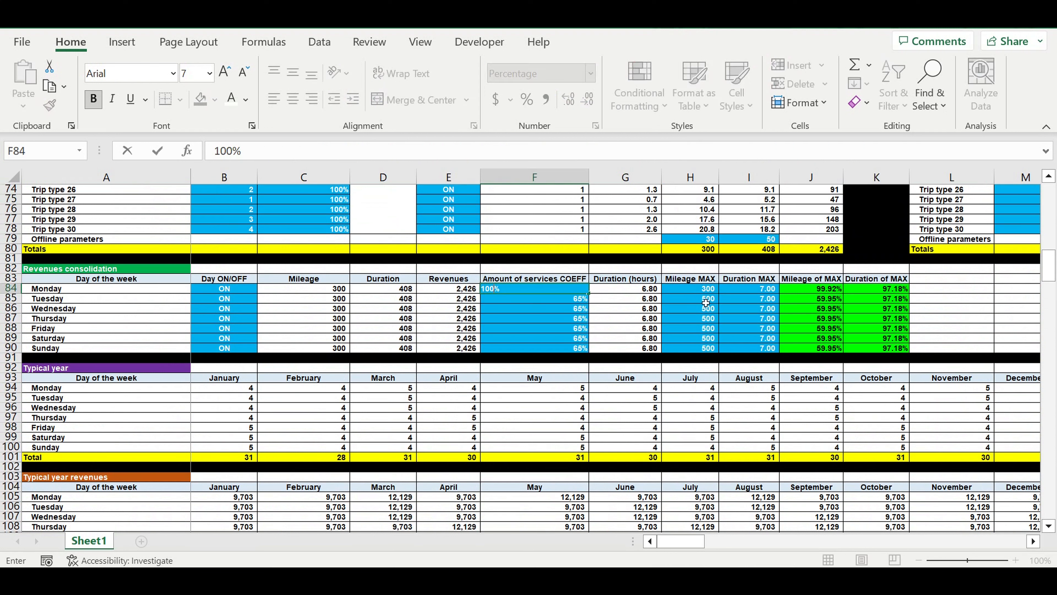
{"action": "key", "text": "Return"}
Copy Monday's Amount of services COEFF of 100% down to Tuesday through Sunday
{"action": "left_click", "coordinate": [566, 290]}
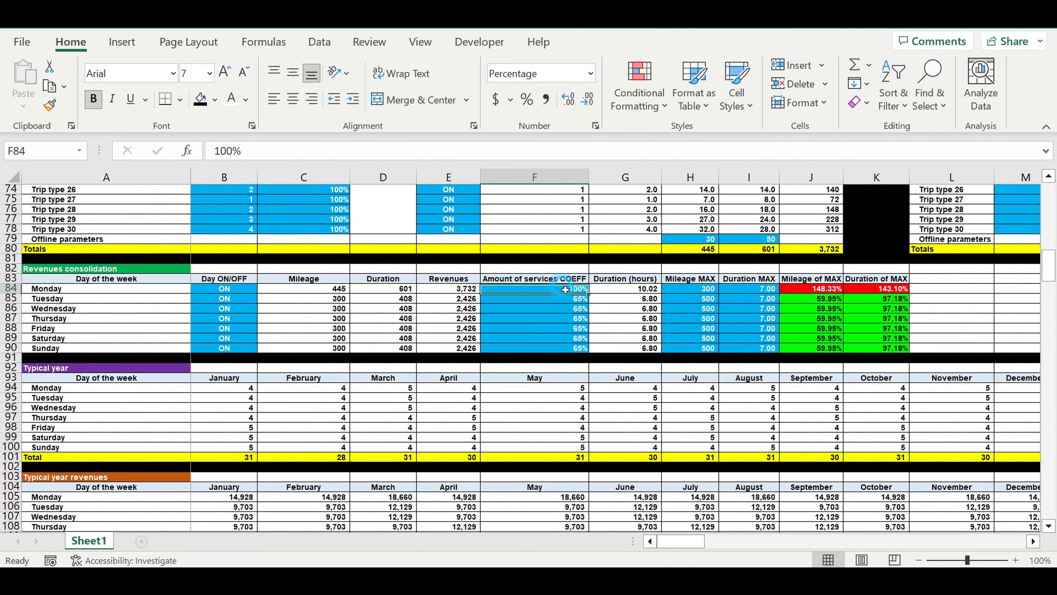
{"action": "left_click_drag", "start_coordinate": [589, 294], "coordinate": [600, 352]}
{"action": "left_click_drag", "start_coordinate": [560, 292], "coordinate": [559, 352]}
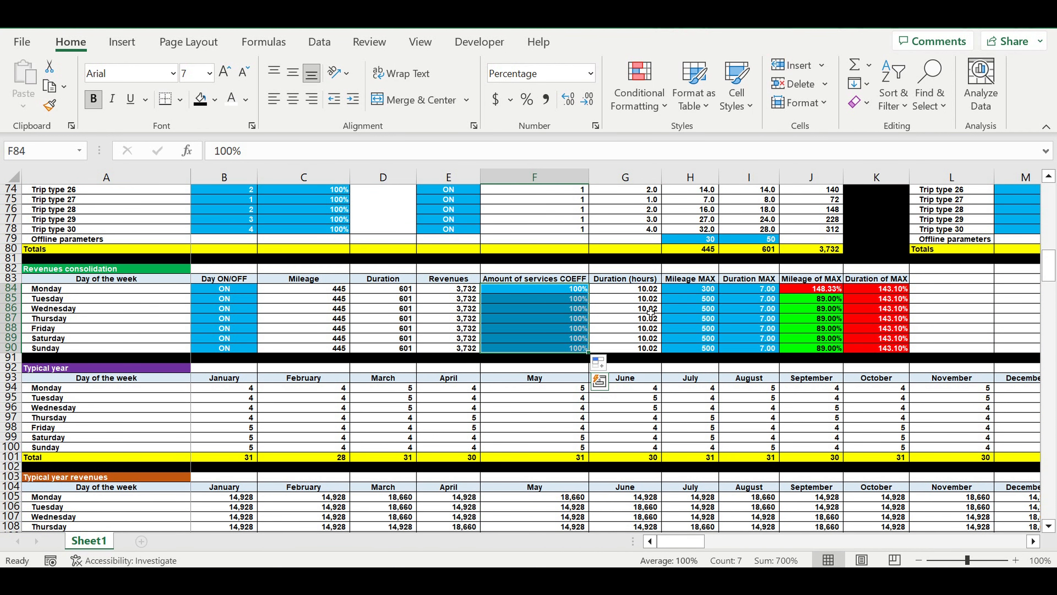
{"action": "left_click", "coordinate": [534, 320]}
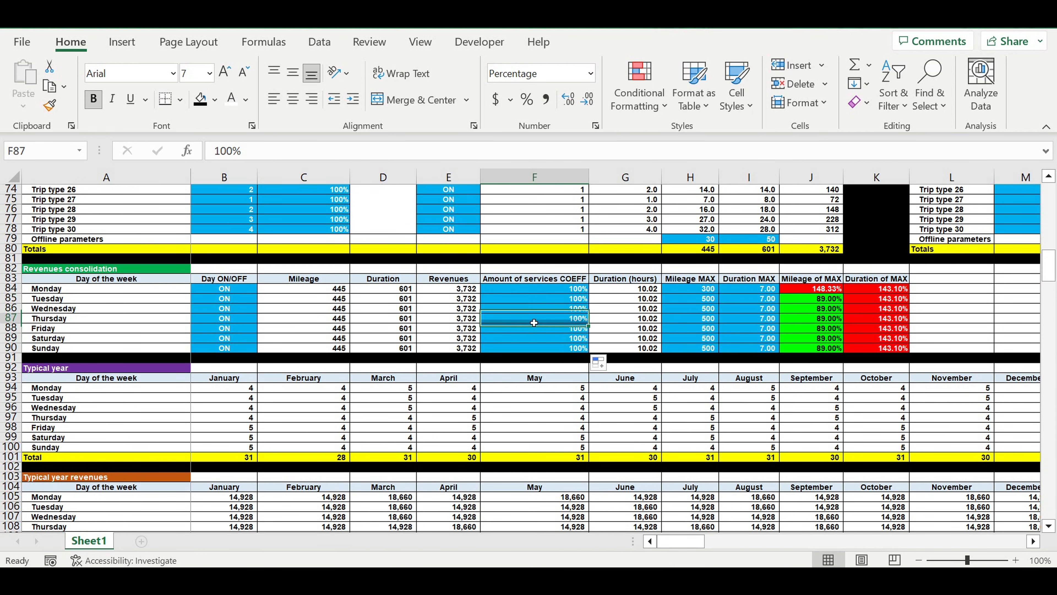
Check the August 2024 maintenance costs in the 60,000 and 70,000 mileage rows
{"action": "scroll", "coordinate": [514, 412], "scroll_direction": "down", "scroll_amount": 16}
{"action": "scroll", "coordinate": [514, 412], "scroll_direction": "down", "scroll_amount": 20}
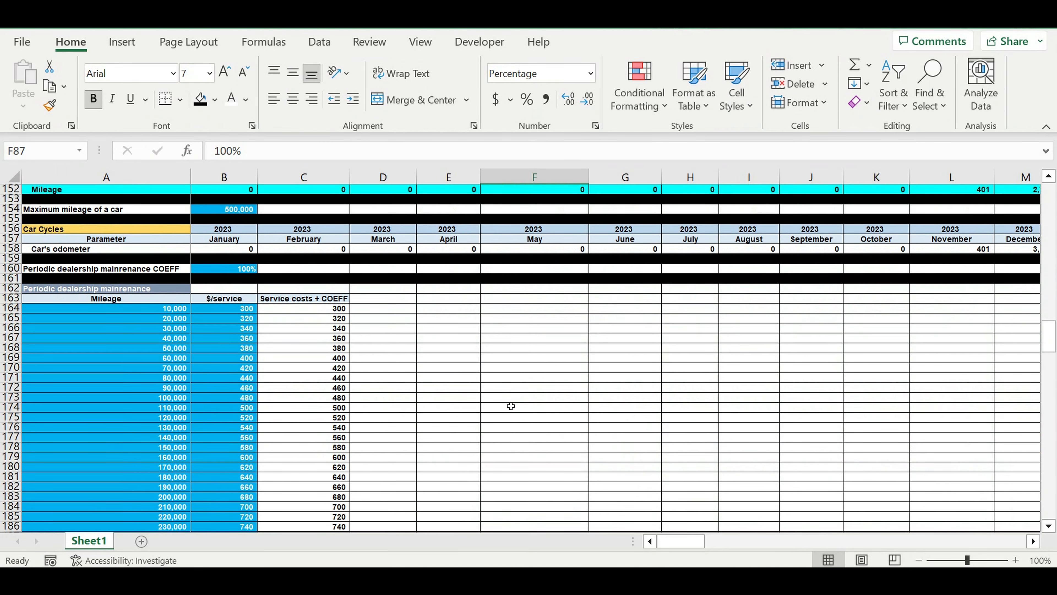
{"action": "scroll", "coordinate": [516, 406], "scroll_direction": "down", "scroll_amount": 13}
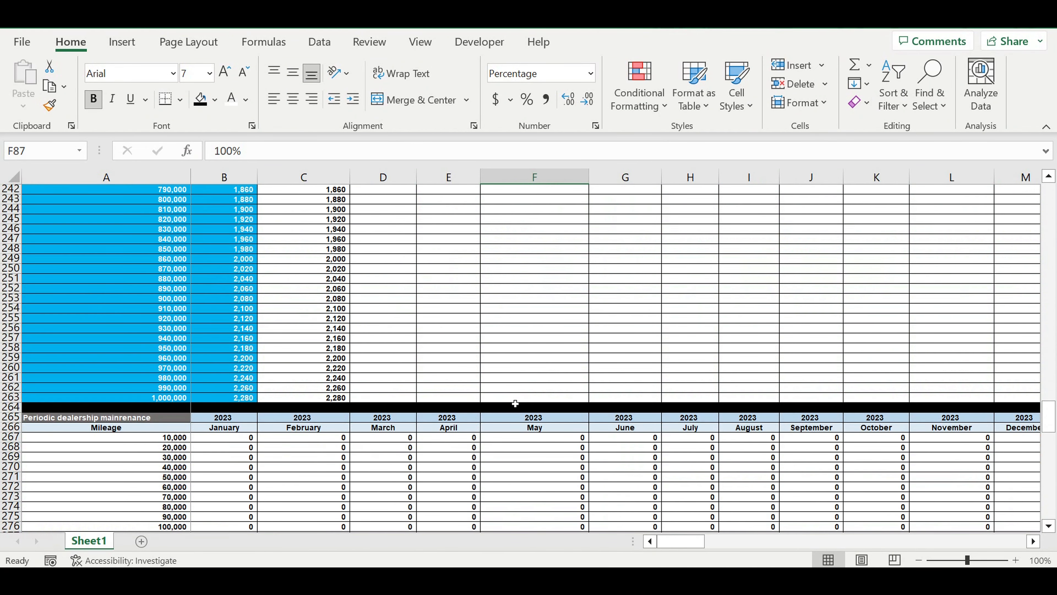
{"action": "scroll", "coordinate": [516, 399], "scroll_direction": "up", "scroll_amount": 3}
{"action": "left_click_drag", "start_coordinate": [662, 541], "coordinate": [710, 548]}
{"action": "left_click_drag", "start_coordinate": [870, 338], "coordinate": [870, 348]}
Check the November 2024 costs at 100,000 and 110,000 miles and the January 2025 costs at 130,000 and 140,000 miles
{"action": "left_click", "coordinate": [1034, 541]}
{"action": "left_click", "coordinate": [1034, 541]}
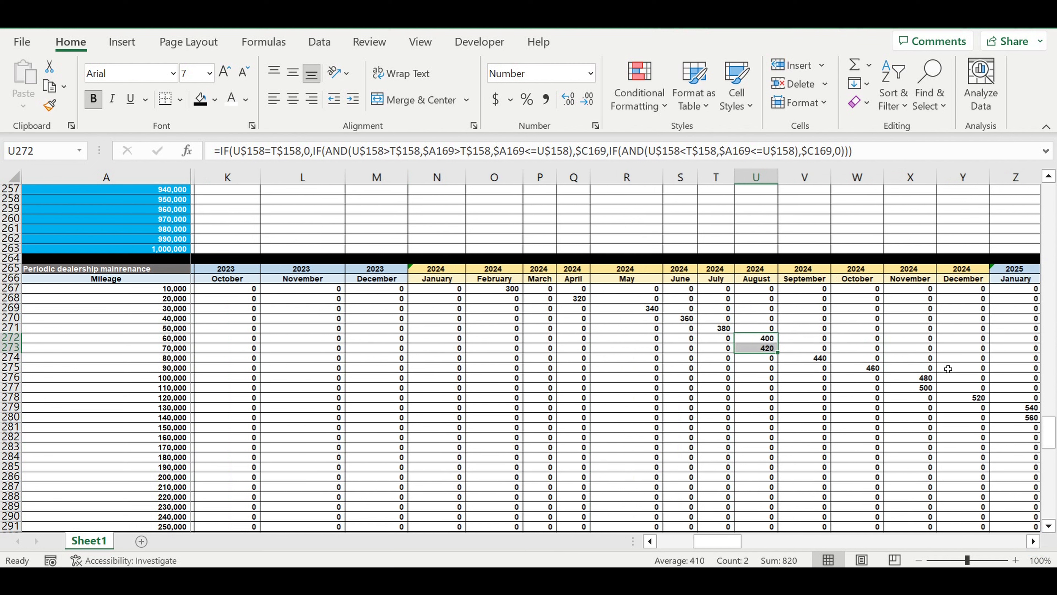
{"action": "left_click_drag", "start_coordinate": [912, 377], "coordinate": [912, 388]}
{"action": "left_click_drag", "start_coordinate": [1020, 407], "coordinate": [1019, 418]}
Follow the monthly maintenance costs from January 2025 onward, down to the 460,000 mileage row, looking for months with two services
{"action": "left_click", "coordinate": [1033, 541]}
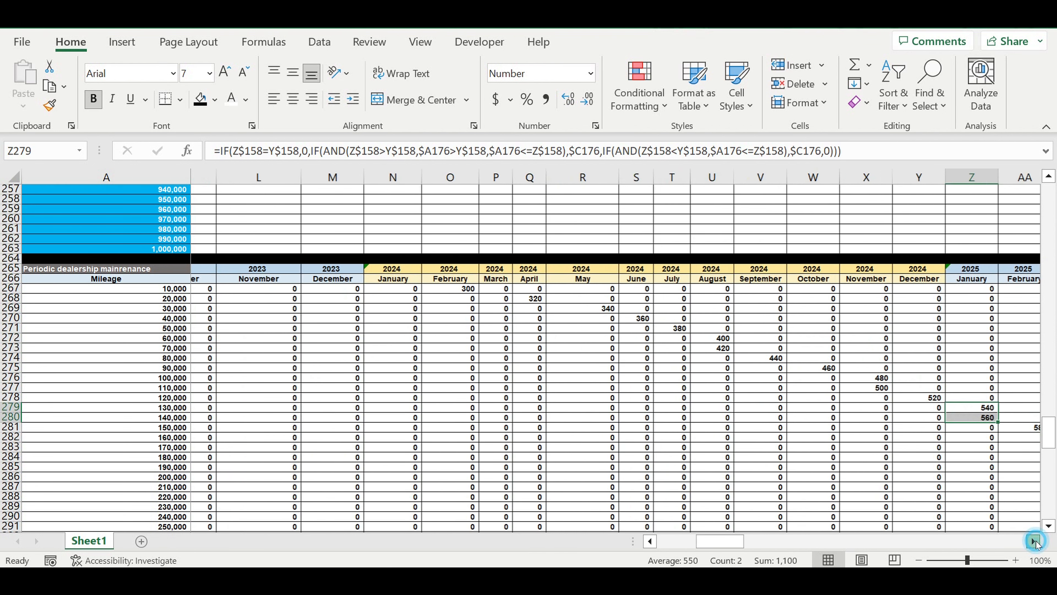
{"action": "left_click", "coordinate": [1034, 541]}
{"action": "left_click", "coordinate": [1034, 542]}
{"action": "left_click", "coordinate": [1034, 541]}
{"action": "left_click", "coordinate": [1033, 541]}
{"action": "left_click", "coordinate": [1034, 541]}
{"action": "left_click", "coordinate": [1034, 541]}
{"action": "scroll", "coordinate": [964, 463], "scroll_direction": "down", "scroll_amount": 3}
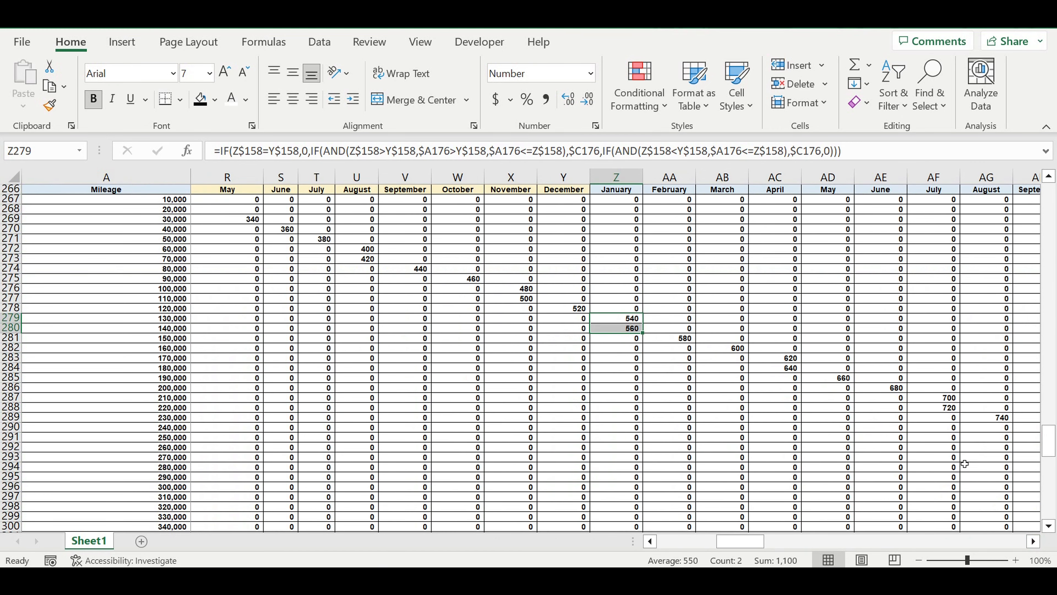
{"action": "left_click_drag", "start_coordinate": [751, 546], "coordinate": [799, 545]}
{"action": "scroll", "coordinate": [803, 492], "scroll_direction": "down", "scroll_amount": 4}
{"action": "scroll", "coordinate": [803, 492], "scroll_direction": "down", "scroll_amount": 3}
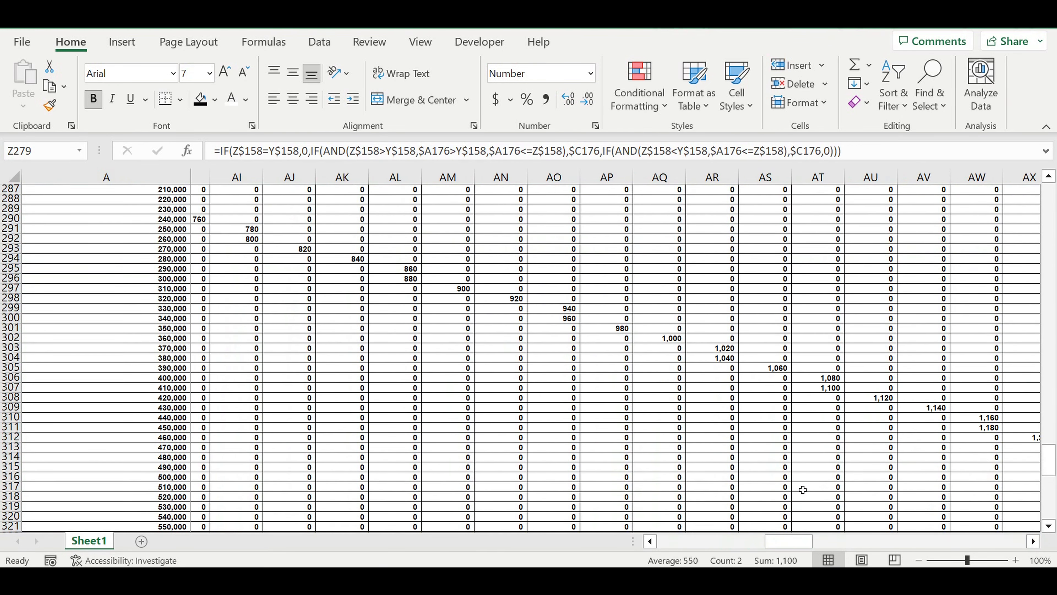
Set the Periodic dealership maintenance COEFF to 200% to test its effect on the service costs
{"action": "left_click_drag", "start_coordinate": [804, 542], "coordinate": [691, 541]}
{"action": "scroll", "coordinate": [469, 423], "scroll_direction": "up", "scroll_amount": 13}
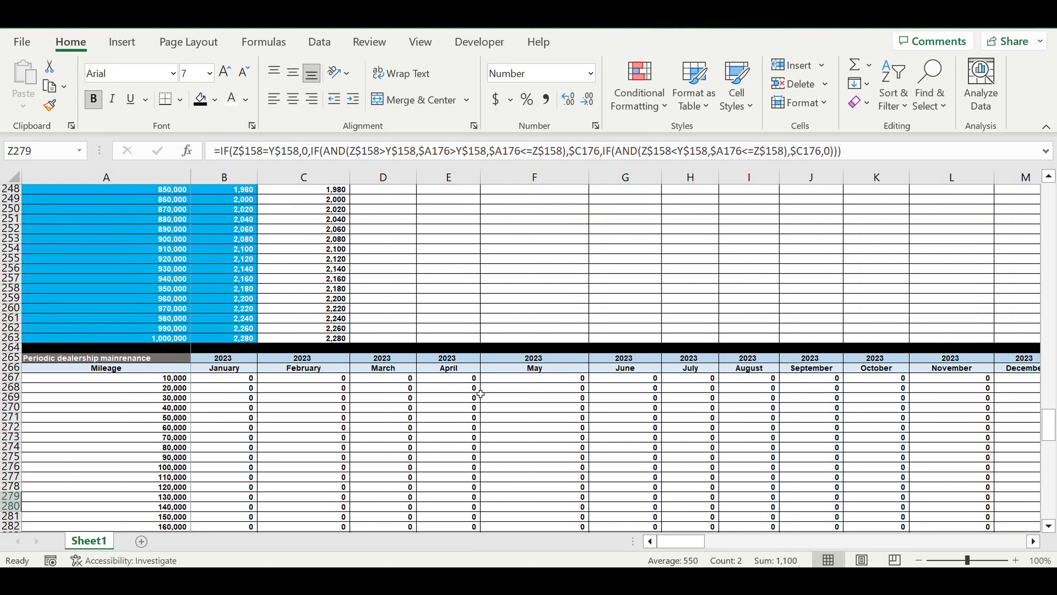
{"action": "scroll", "coordinate": [480, 393], "scroll_direction": "up", "scroll_amount": 20}
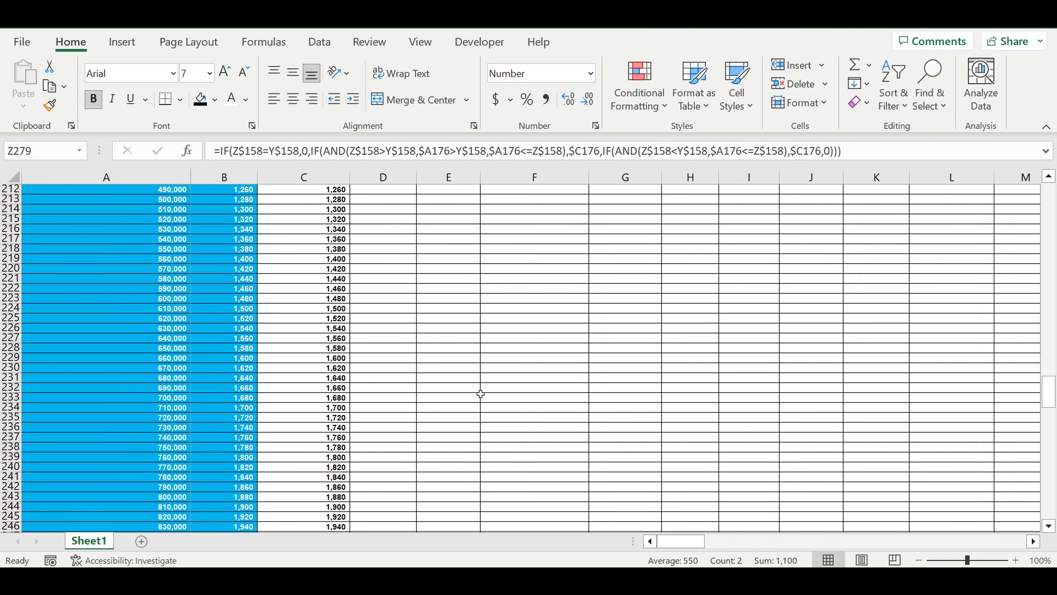
{"action": "scroll", "coordinate": [478, 389], "scroll_direction": "up", "scroll_amount": 13}
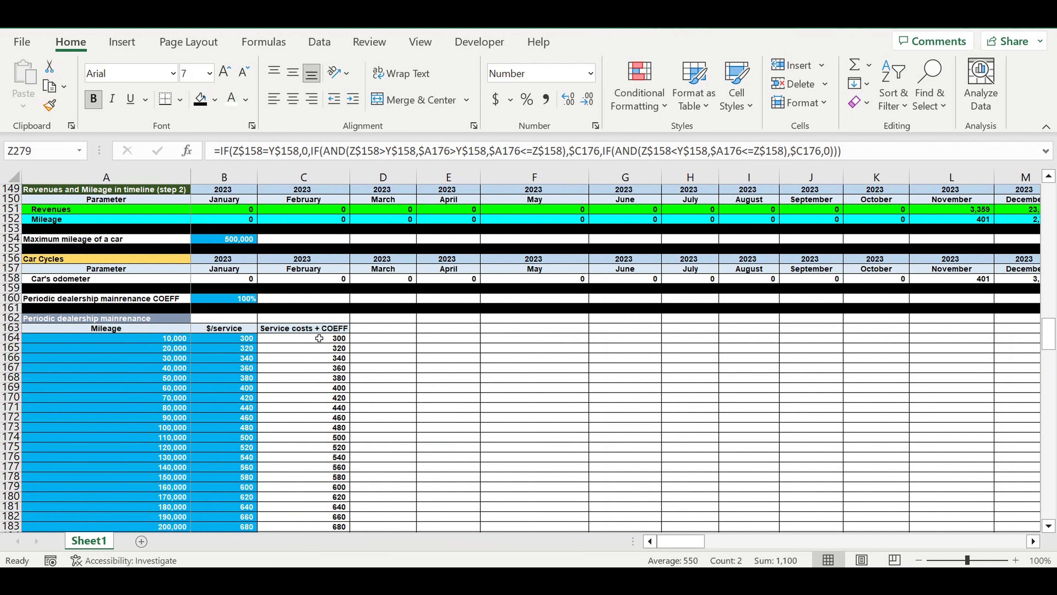
{"action": "left_click", "coordinate": [319, 338]}
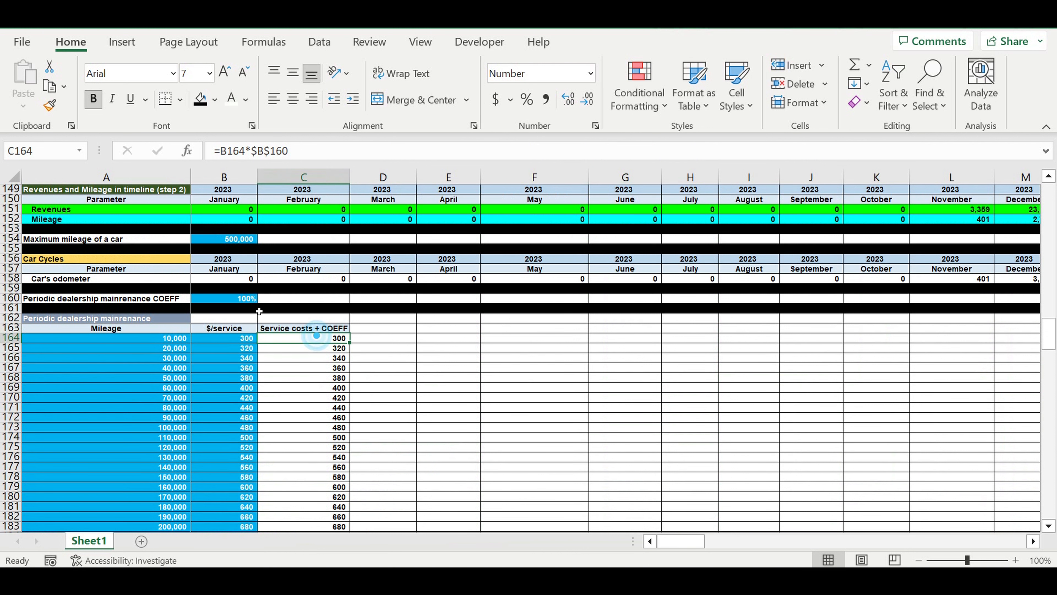
{"action": "left_click", "coordinate": [244, 301]}
{"action": "type", "text": "200"}
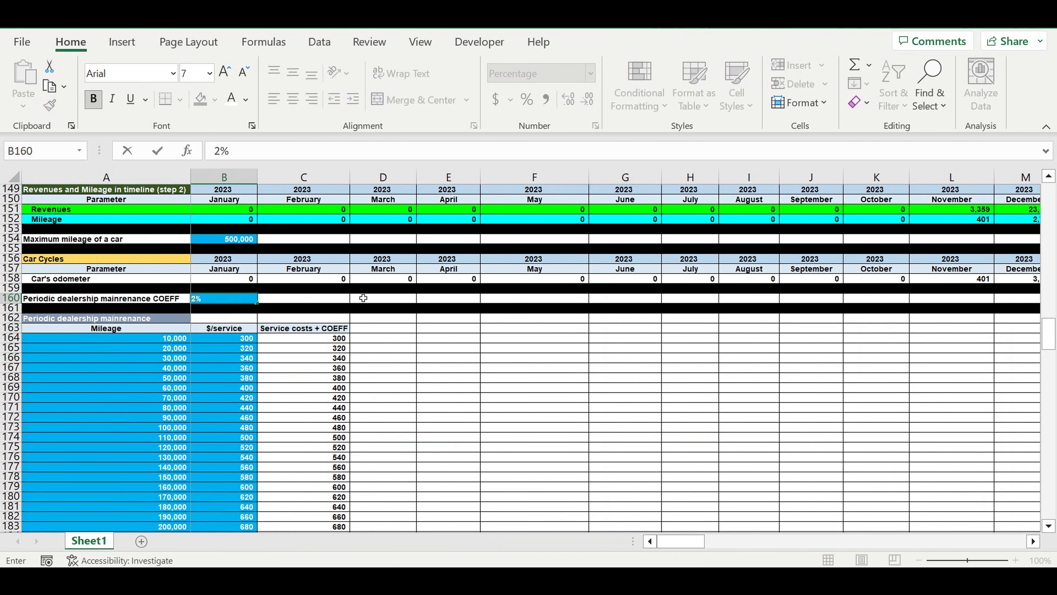
{"action": "key", "text": "Return"}
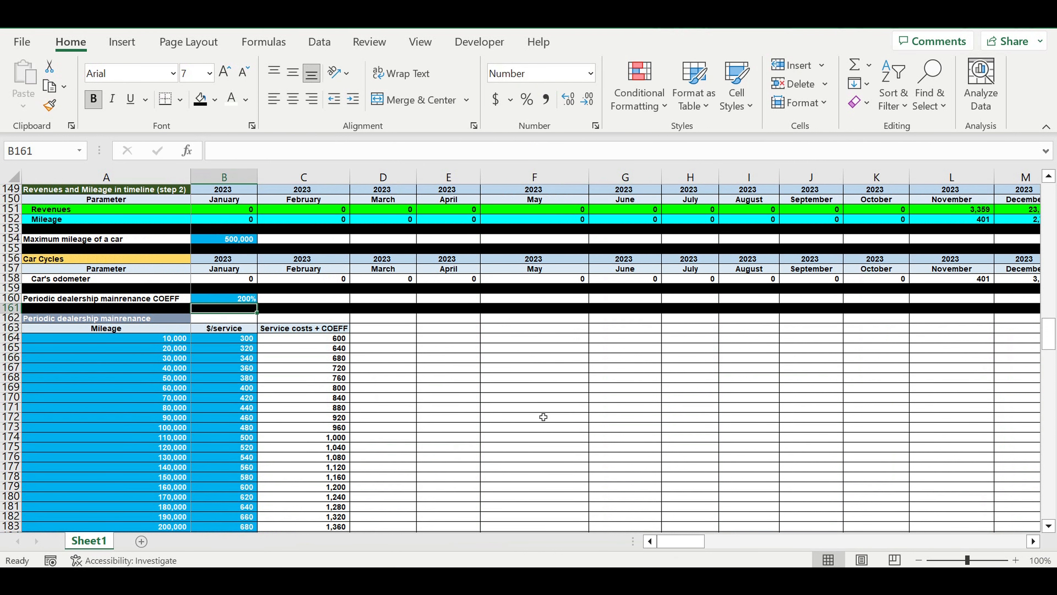
Check the monthly maintenance costs by mileage for 2025 and early 2026 with the 200% coefficient applied
{"action": "scroll", "coordinate": [551, 378], "scroll_direction": "down", "scroll_amount": 16}
{"action": "scroll", "coordinate": [551, 400], "scroll_direction": "down", "scroll_amount": 18}
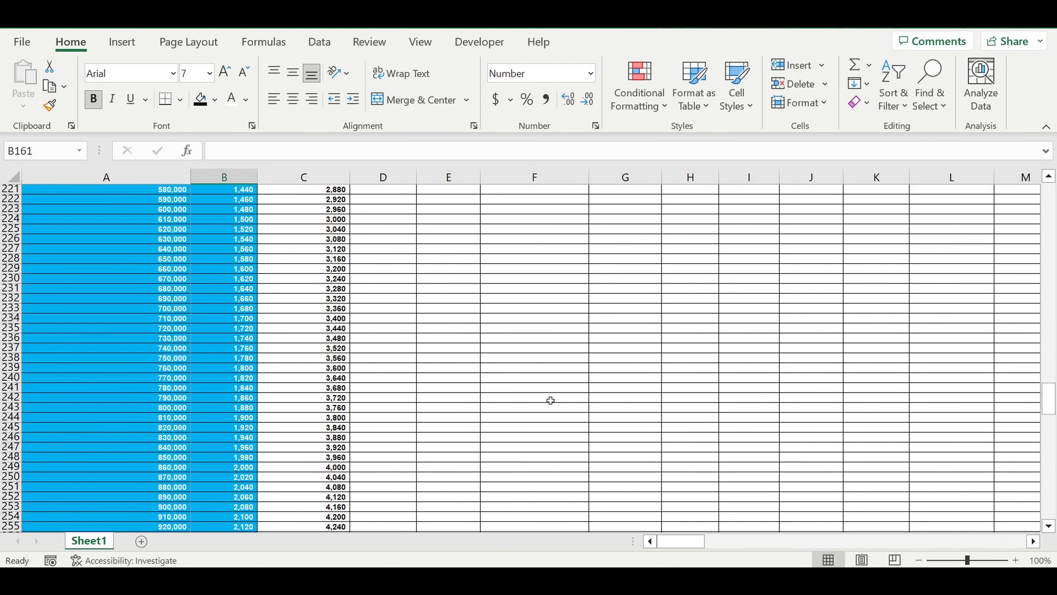
{"action": "left_click_drag", "start_coordinate": [694, 536], "coordinate": [762, 541]}
{"action": "scroll", "coordinate": [765, 493], "scroll_direction": "down", "scroll_amount": 3}
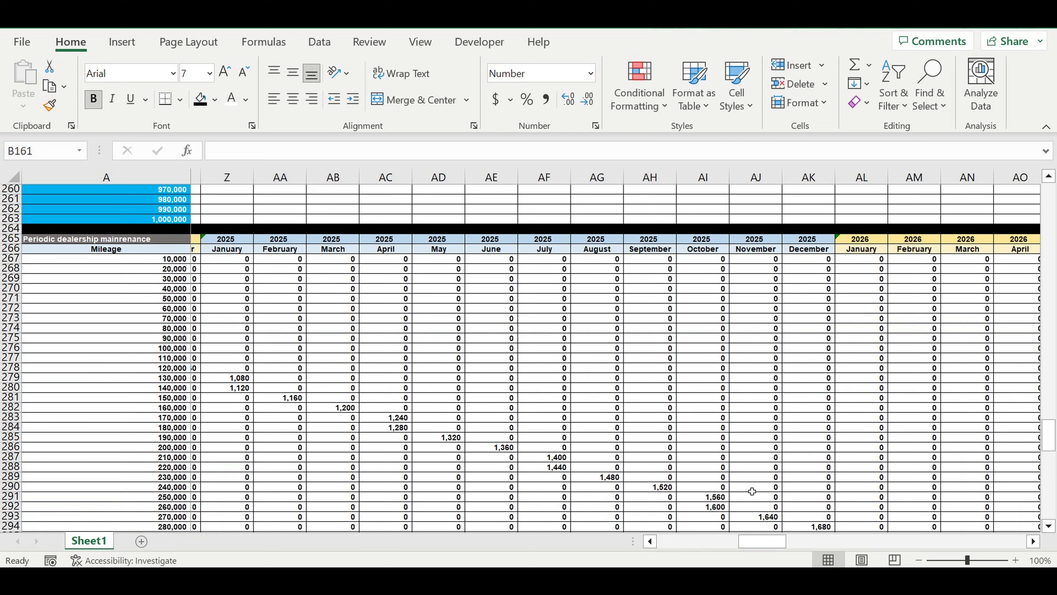
{"action": "scroll", "coordinate": [751, 492], "scroll_direction": "down", "scroll_amount": 3}
{"action": "left_click_drag", "start_coordinate": [597, 349], "coordinate": [816, 466]}
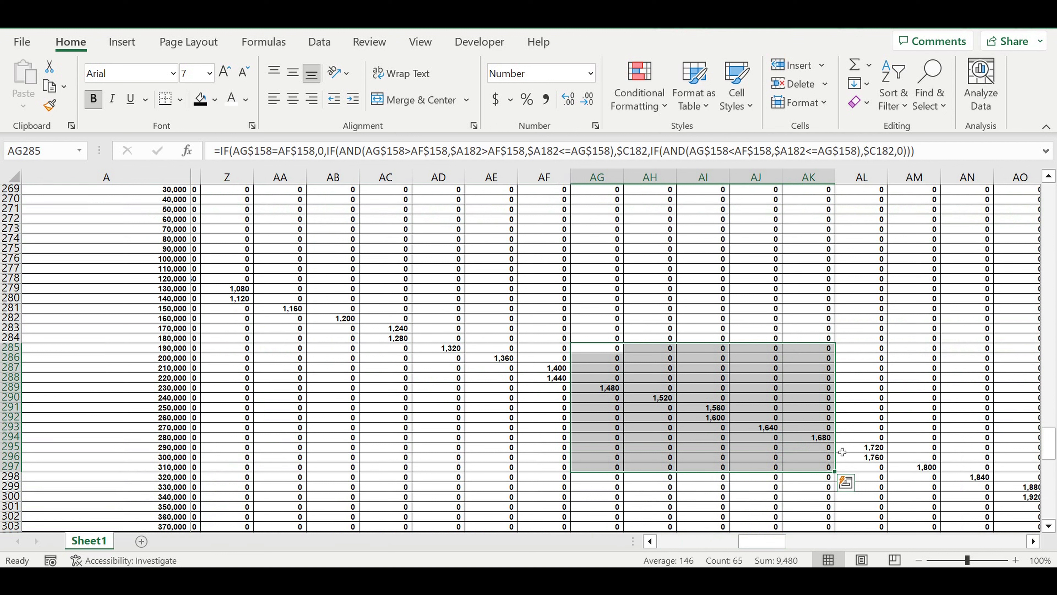
Set the Periodic dealership maintenance COEFF back to 100%
{"action": "left_click_drag", "start_coordinate": [782, 541], "coordinate": [604, 519]}
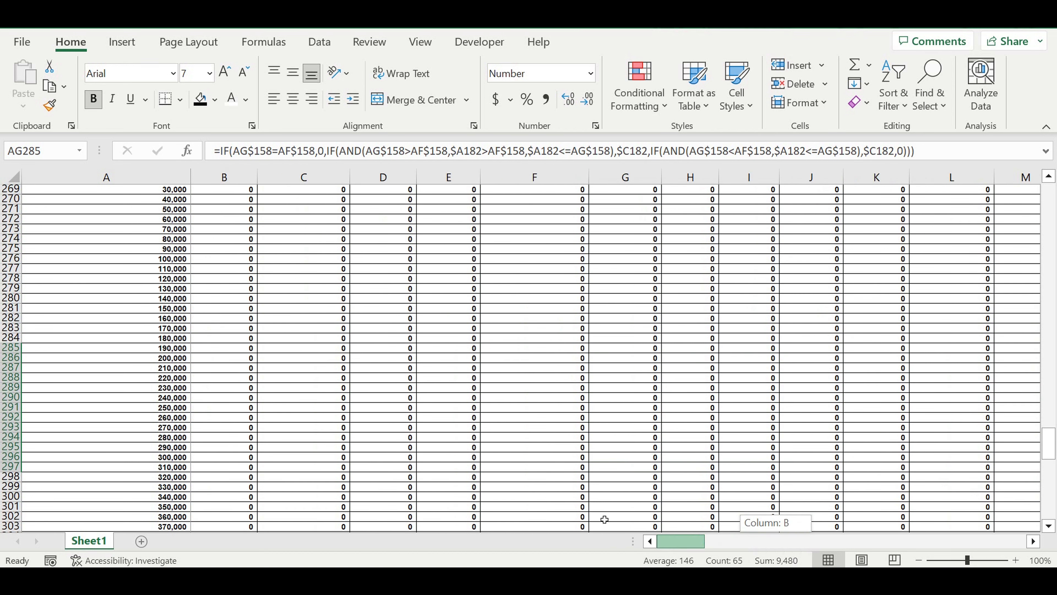
{"action": "scroll", "coordinate": [489, 433], "scroll_direction": "up", "scroll_amount": 20}
{"action": "scroll", "coordinate": [492, 415], "scroll_direction": "up", "scroll_amount": 20}
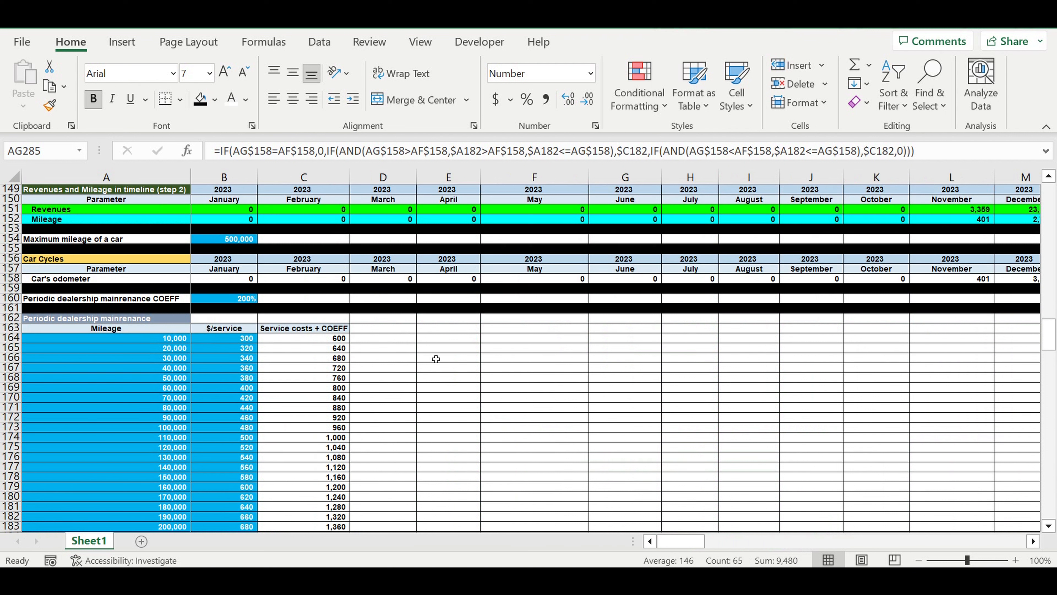
{"action": "left_click", "coordinate": [246, 299]}
{"action": "type", "text": "1%00"}
{"action": "key", "text": "Return"}
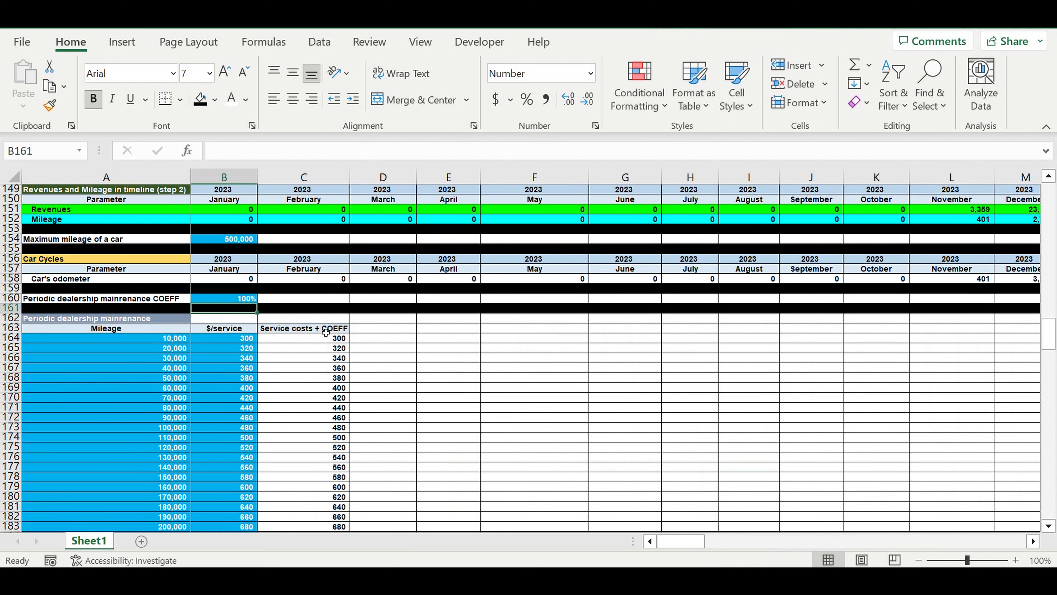
Review the adjustable inputs: maximum mileage of a car, maintenance COEFF, and the service table's Mileage and $/service columns
{"action": "left_click", "coordinate": [228, 239]}
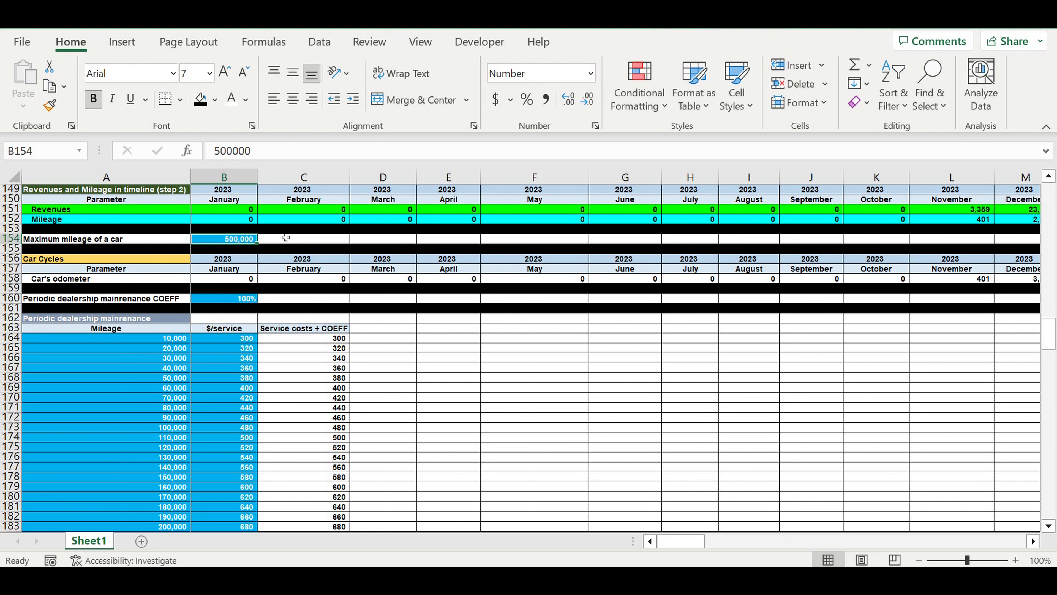
{"action": "left_click", "coordinate": [229, 300]}
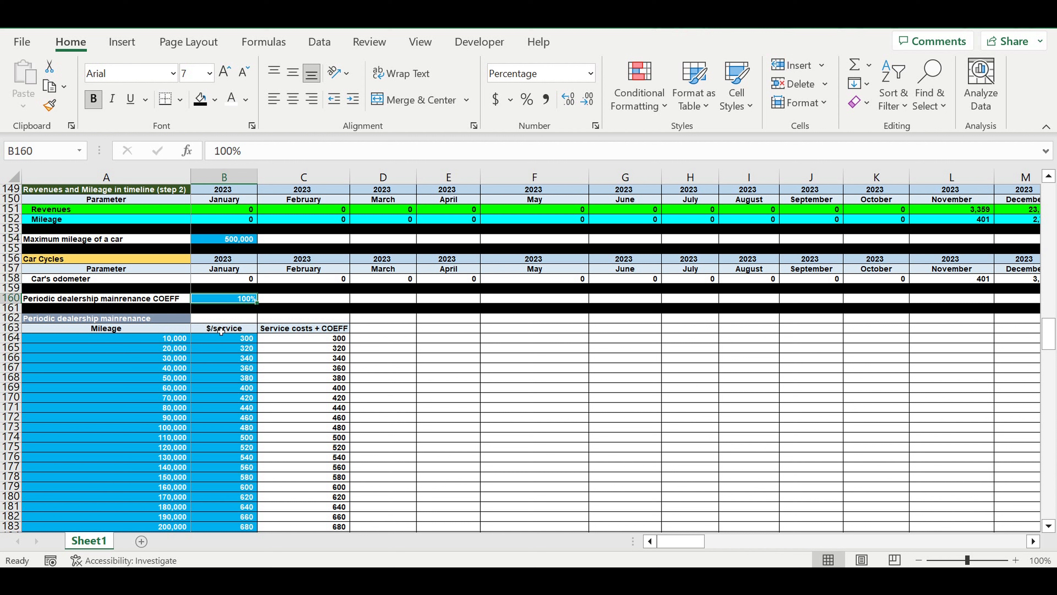
{"action": "left_click_drag", "start_coordinate": [151, 340], "coordinate": [144, 525]}
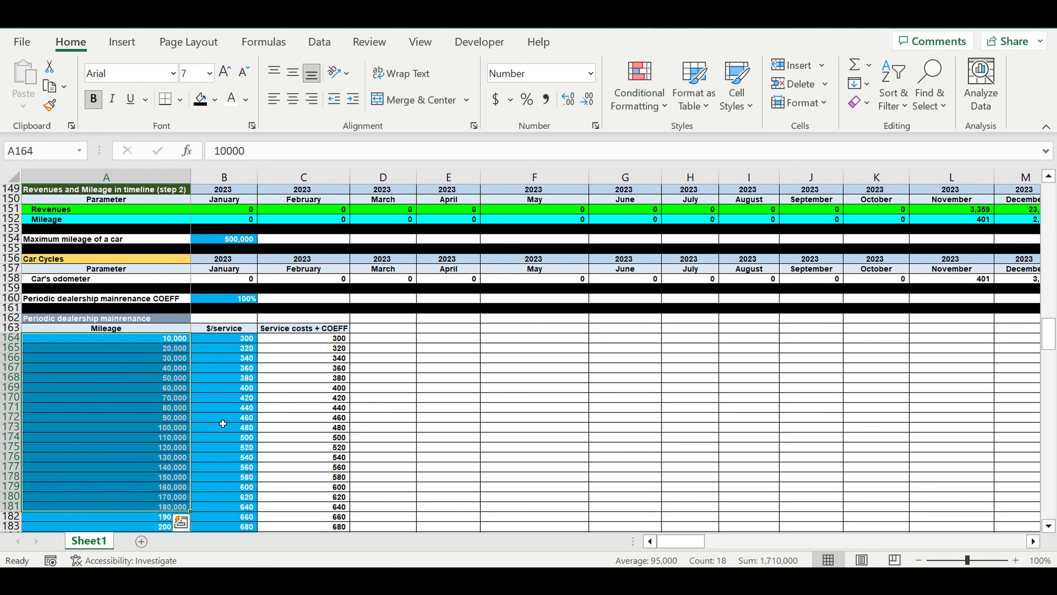
{"action": "left_click", "coordinate": [224, 418]}
{"action": "left_click", "coordinate": [231, 476]}
{"action": "left_click", "coordinate": [225, 387]}
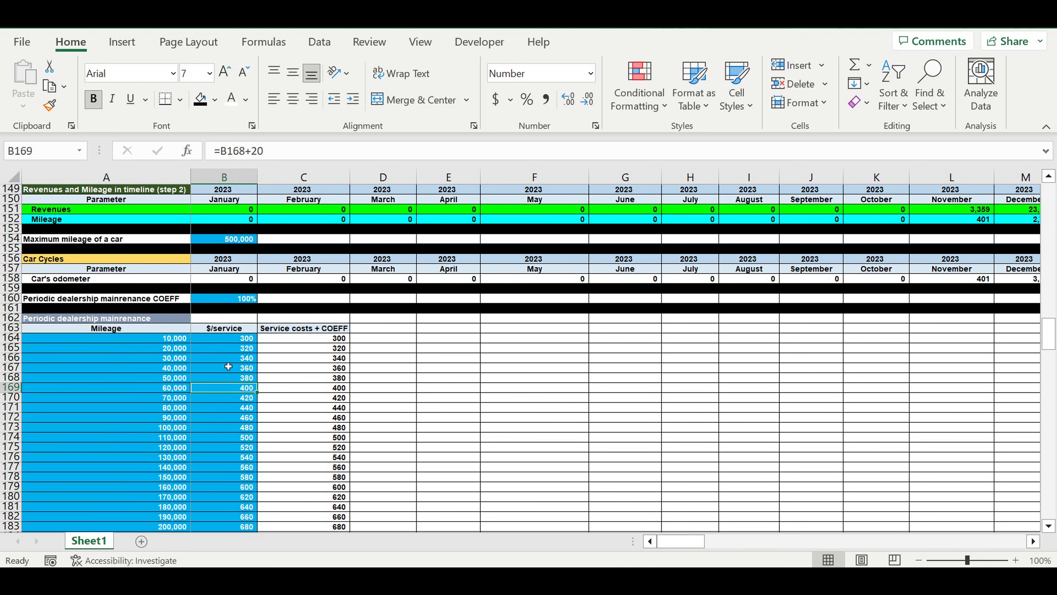
{"action": "left_click_drag", "start_coordinate": [234, 343], "coordinate": [230, 477]}
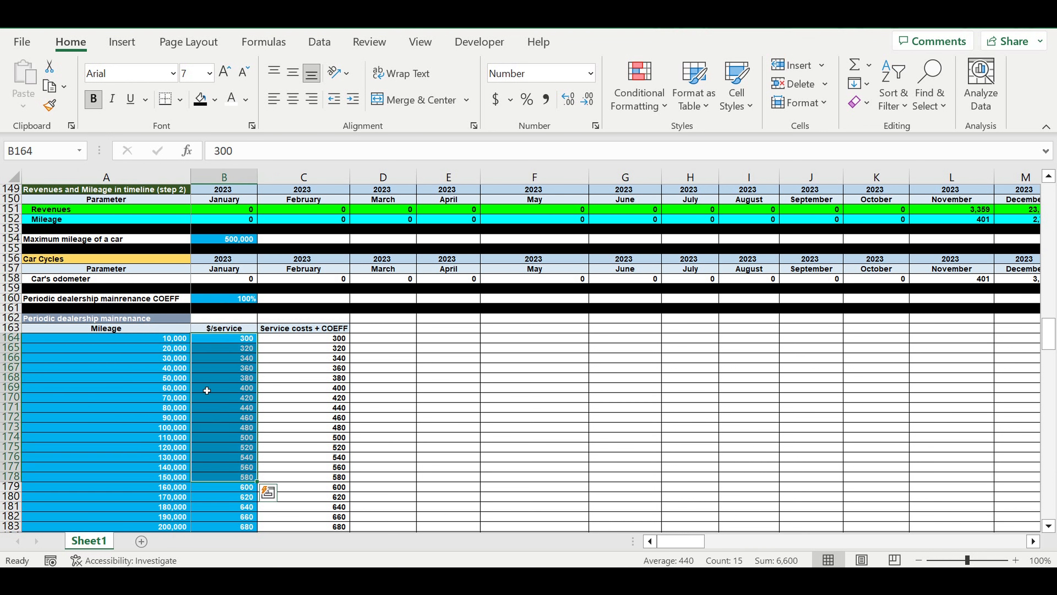
{"action": "left_click_drag", "start_coordinate": [155, 338], "coordinate": [150, 502]}
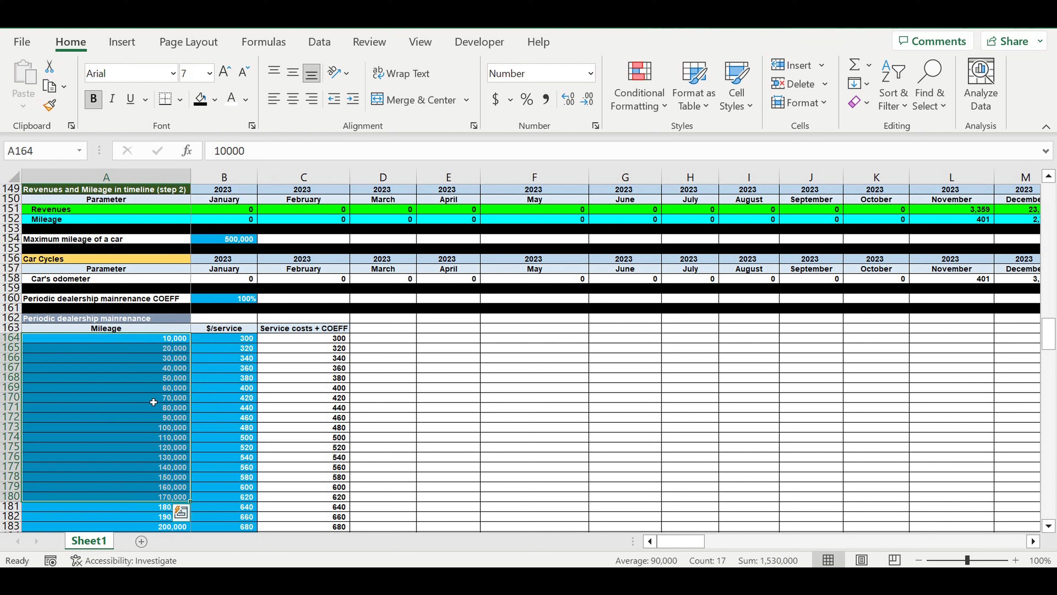
{"action": "left_click", "coordinate": [154, 401]}
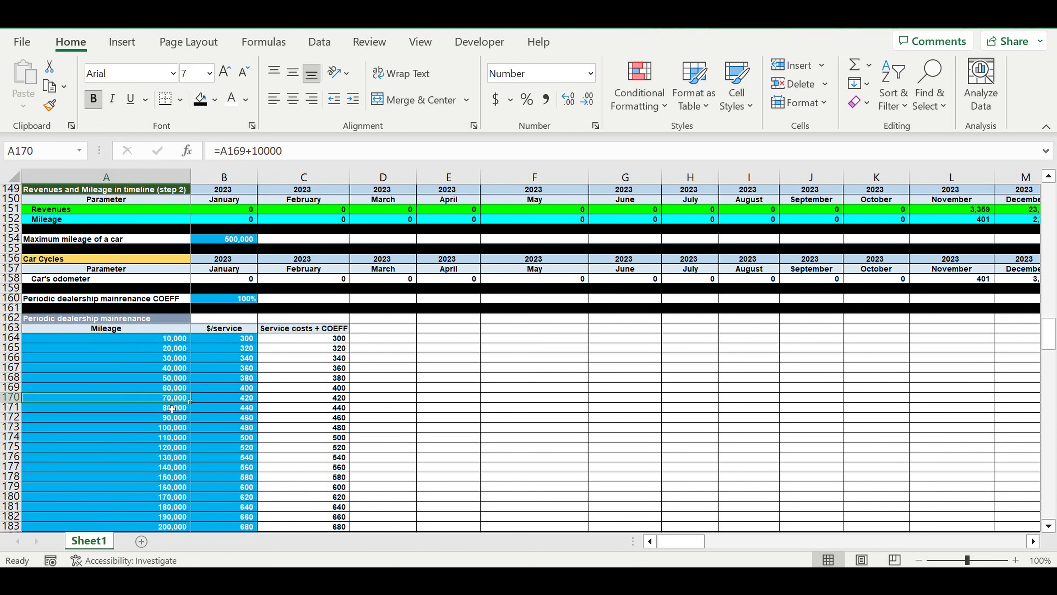
Examine the Periodic dealership maintenance total row below the monthly table and its February 2024 sum formula
{"action": "scroll", "coordinate": [286, 418], "scroll_direction": "down", "scroll_amount": 20}
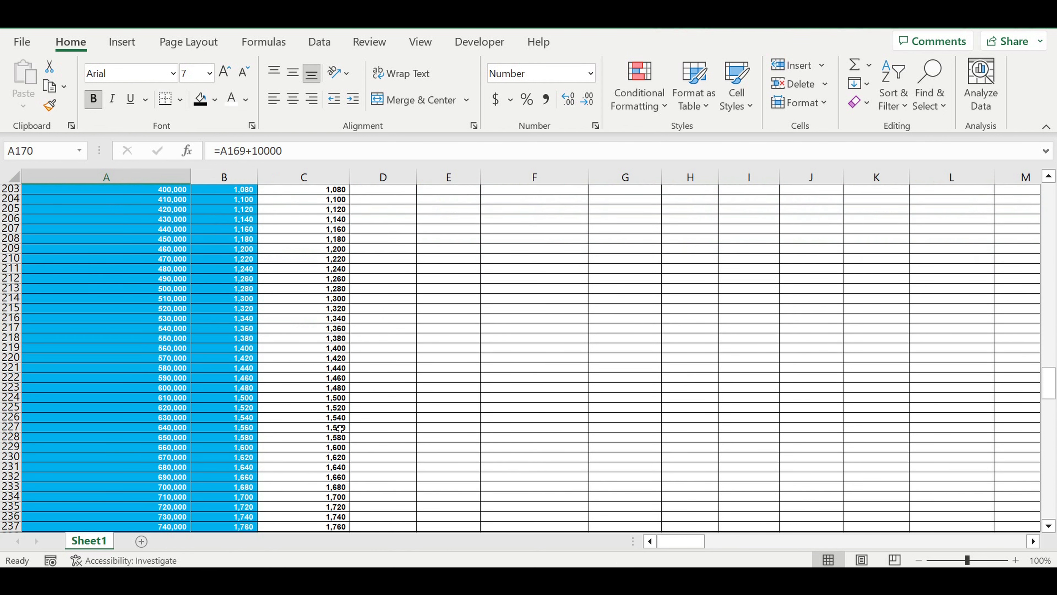
{"action": "scroll", "coordinate": [336, 430], "scroll_direction": "down", "scroll_amount": 9}
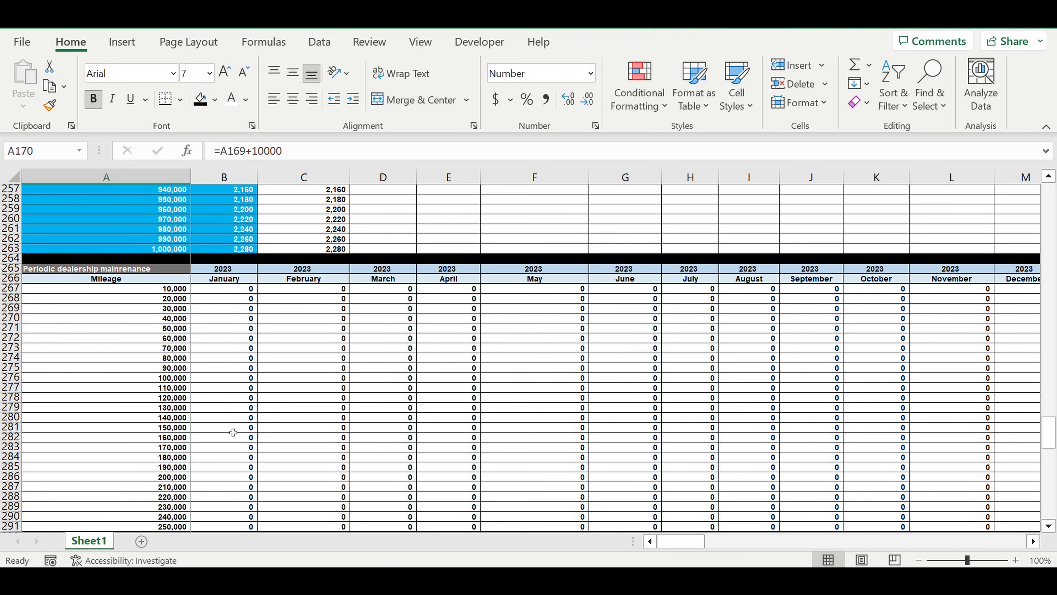
{"action": "scroll", "coordinate": [241, 429], "scroll_direction": "down", "scroll_amount": 20}
{"action": "scroll", "coordinate": [249, 427], "scroll_direction": "down", "scroll_amount": 9}
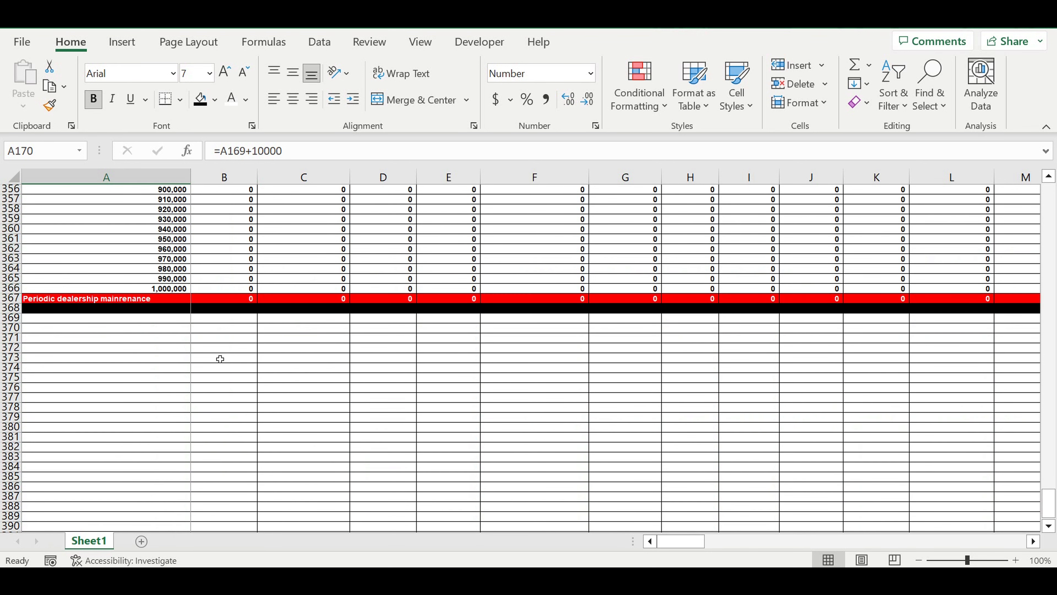
{"action": "left_click", "coordinate": [12, 302]}
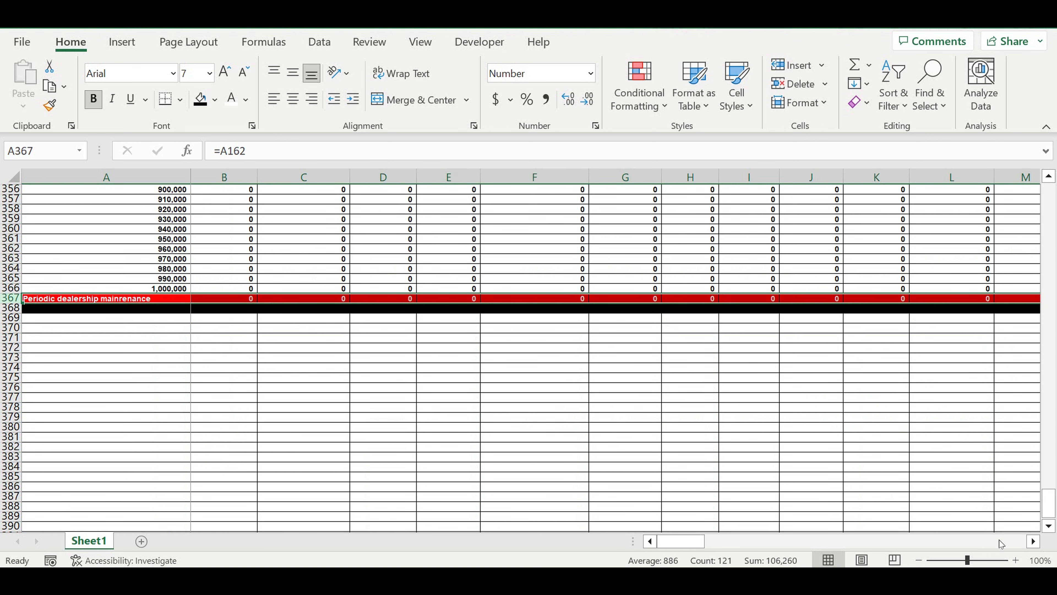
{"action": "left_click", "coordinate": [1033, 541]}
{"action": "left_click_drag", "start_coordinate": [1033, 541], "coordinate": [1033, 541]}
{"action": "left_click", "coordinate": [618, 300]}
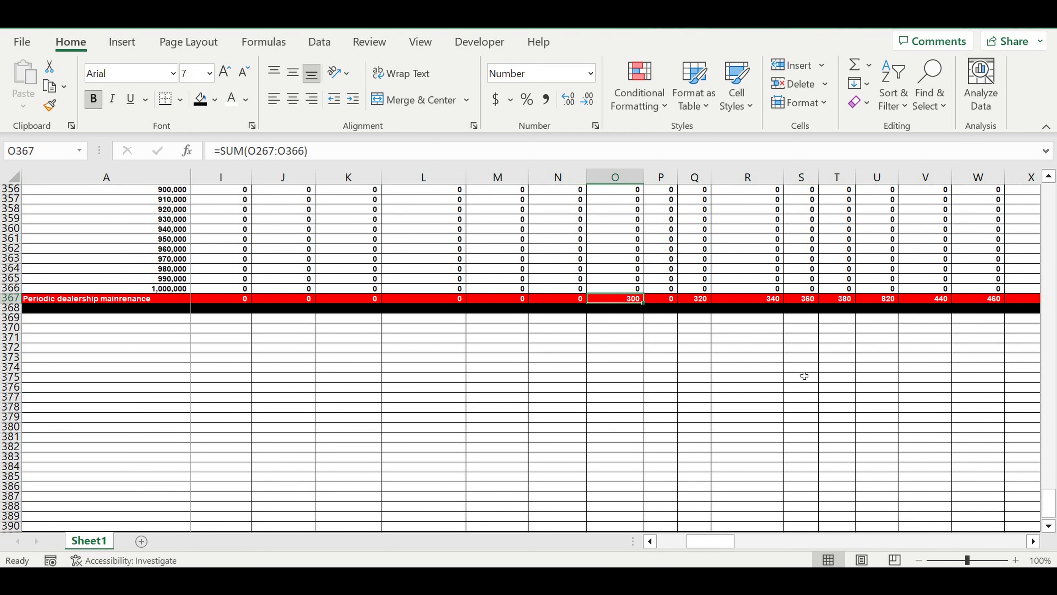
Check the Service costs + COEFF formula in the 940,000 mileage row and return to the top of the service table
{"action": "left_click_drag", "start_coordinate": [713, 541], "coordinate": [641, 548]}
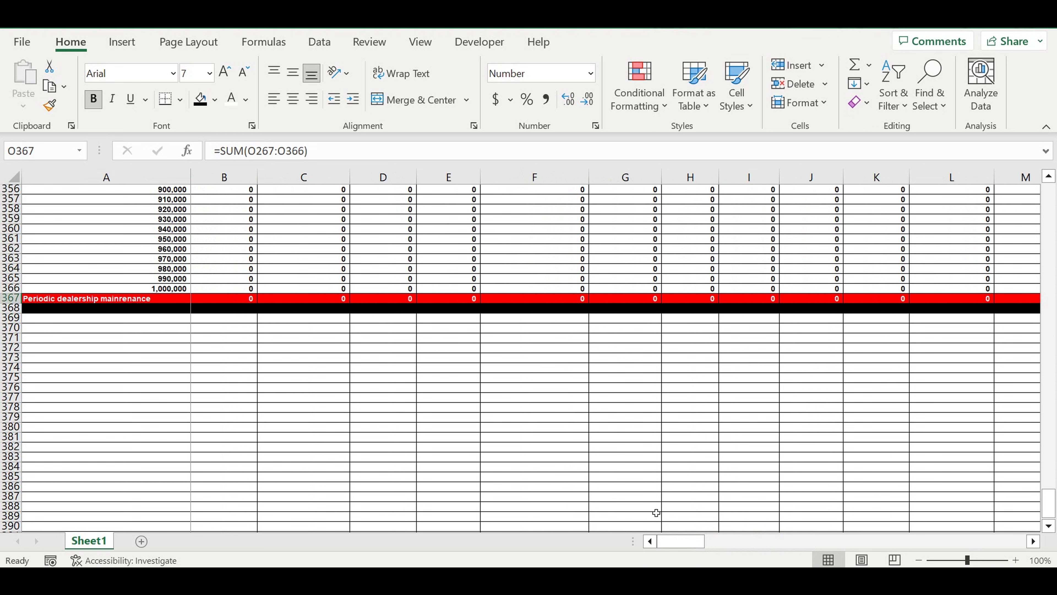
{"action": "scroll", "coordinate": [277, 394], "scroll_direction": "up", "scroll_amount": 18}
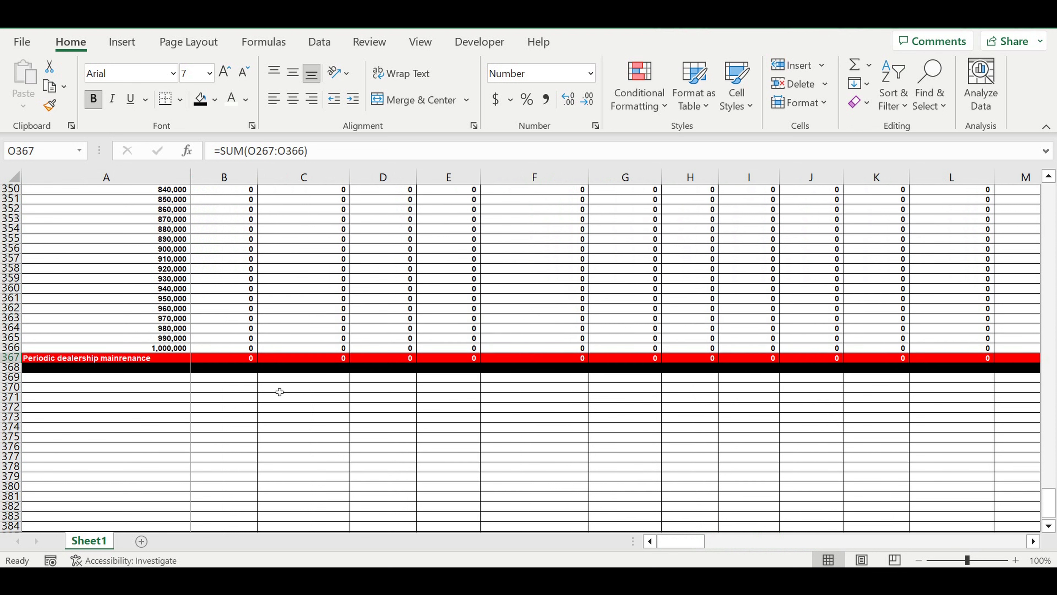
{"action": "scroll", "coordinate": [290, 398], "scroll_direction": "up", "scroll_amount": 18}
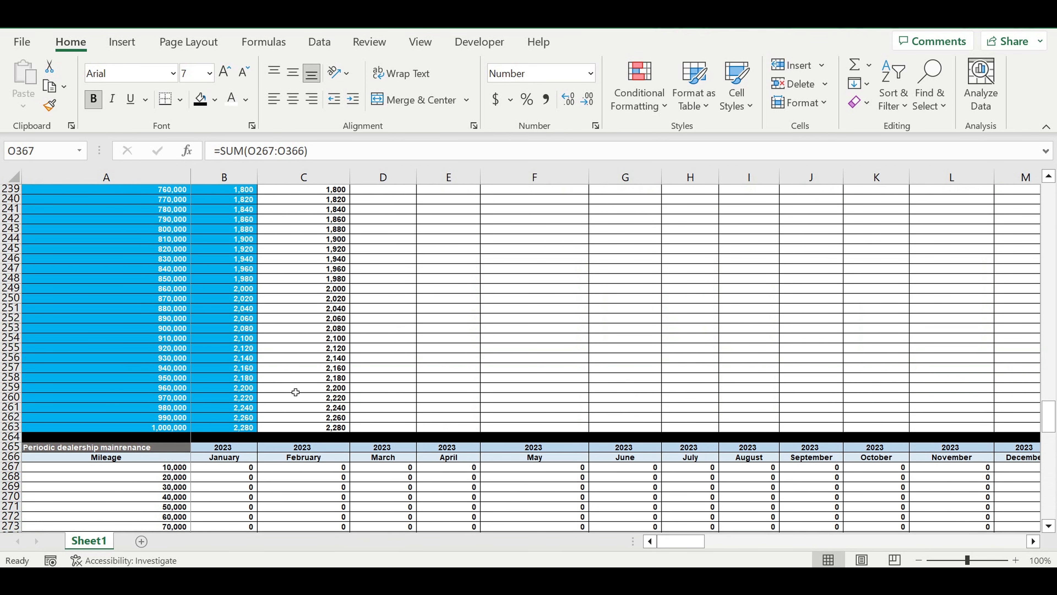
{"action": "left_click", "coordinate": [323, 368]}
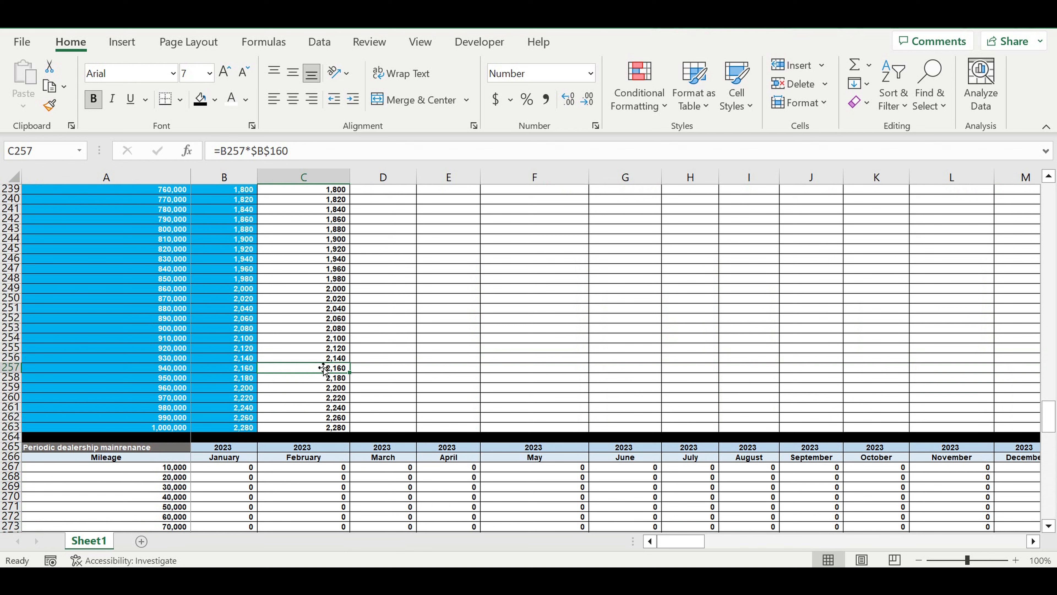
{"action": "scroll", "coordinate": [324, 368], "scroll_direction": "up", "scroll_amount": 8}
{"action": "scroll", "coordinate": [325, 369], "scroll_direction": "up", "scroll_amount": 15}
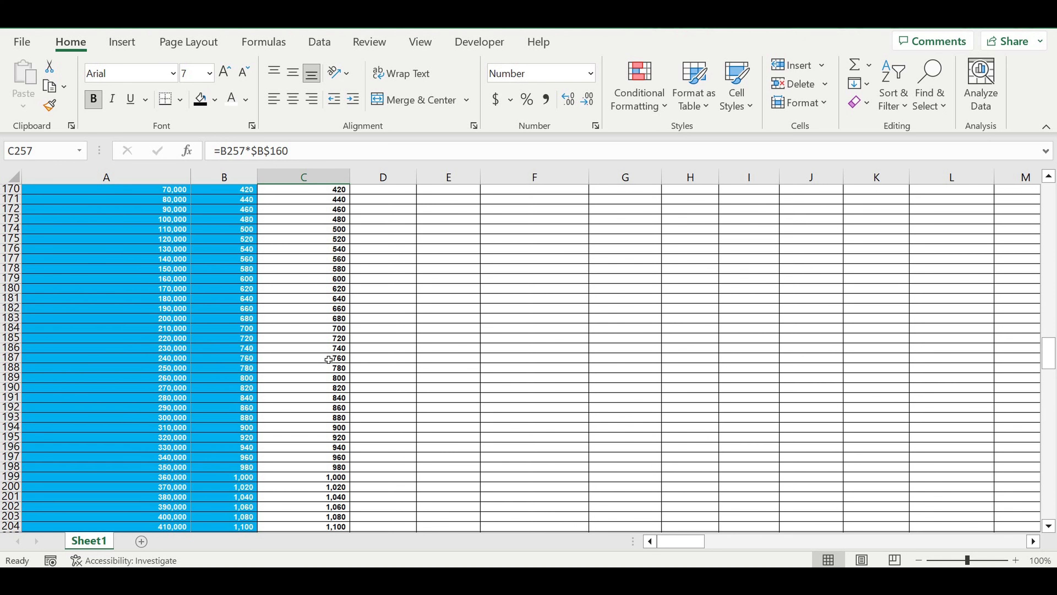
{"action": "scroll", "coordinate": [328, 360], "scroll_direction": "up", "scroll_amount": 8}
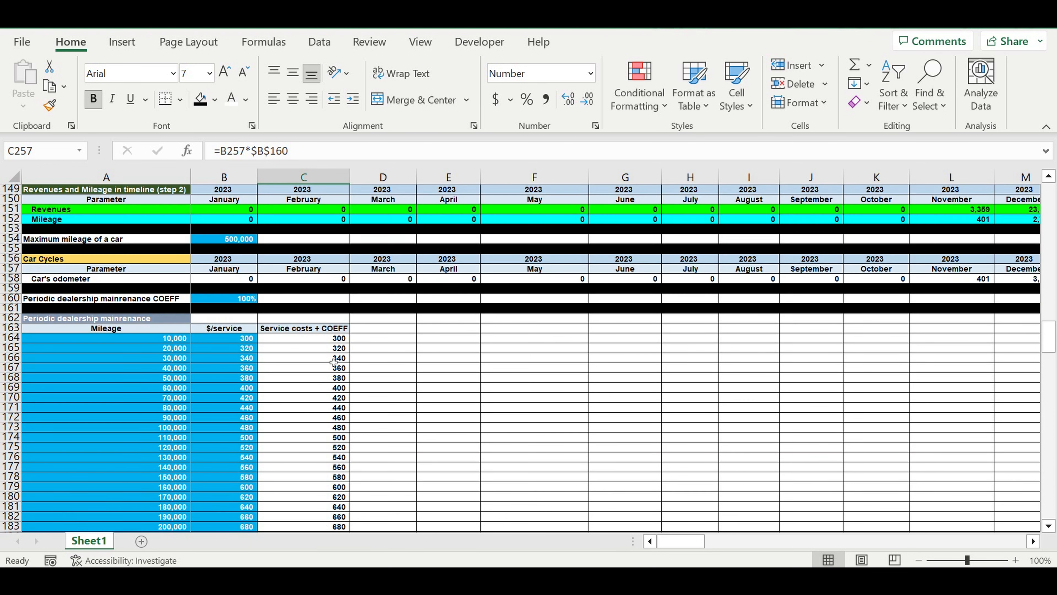